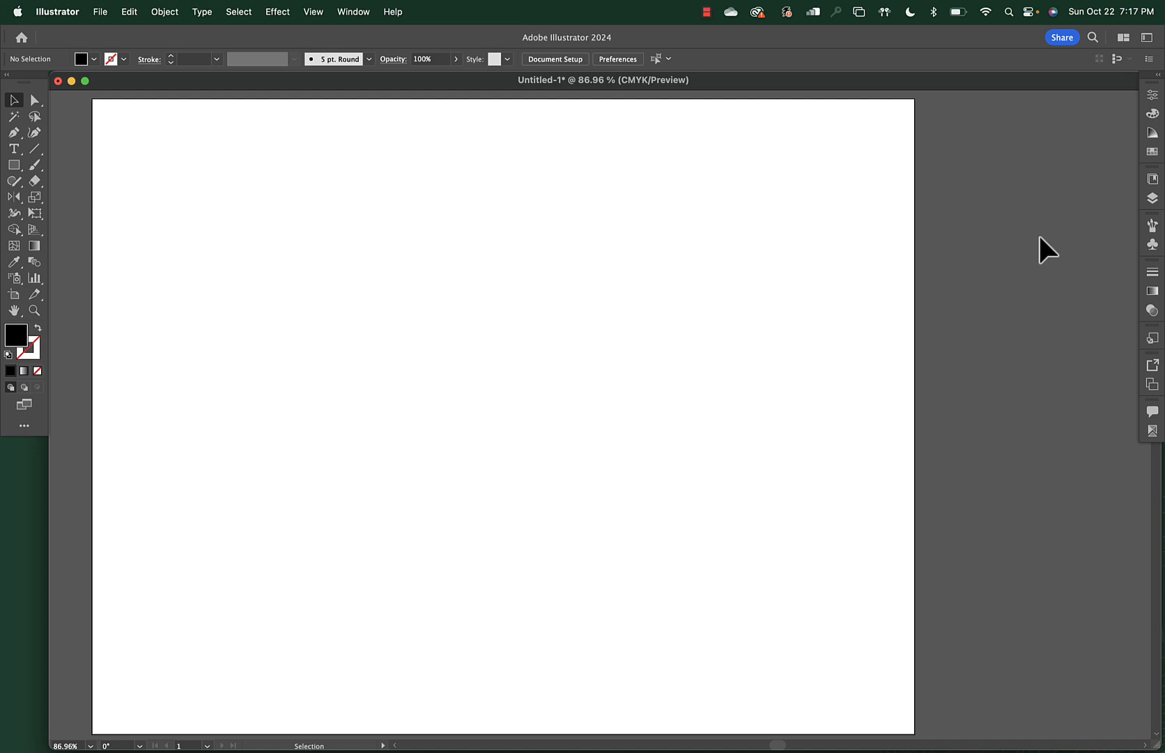
Show the one-point perspective grid using the [1P-Normal View] preset from the View menu
click(312, 14)
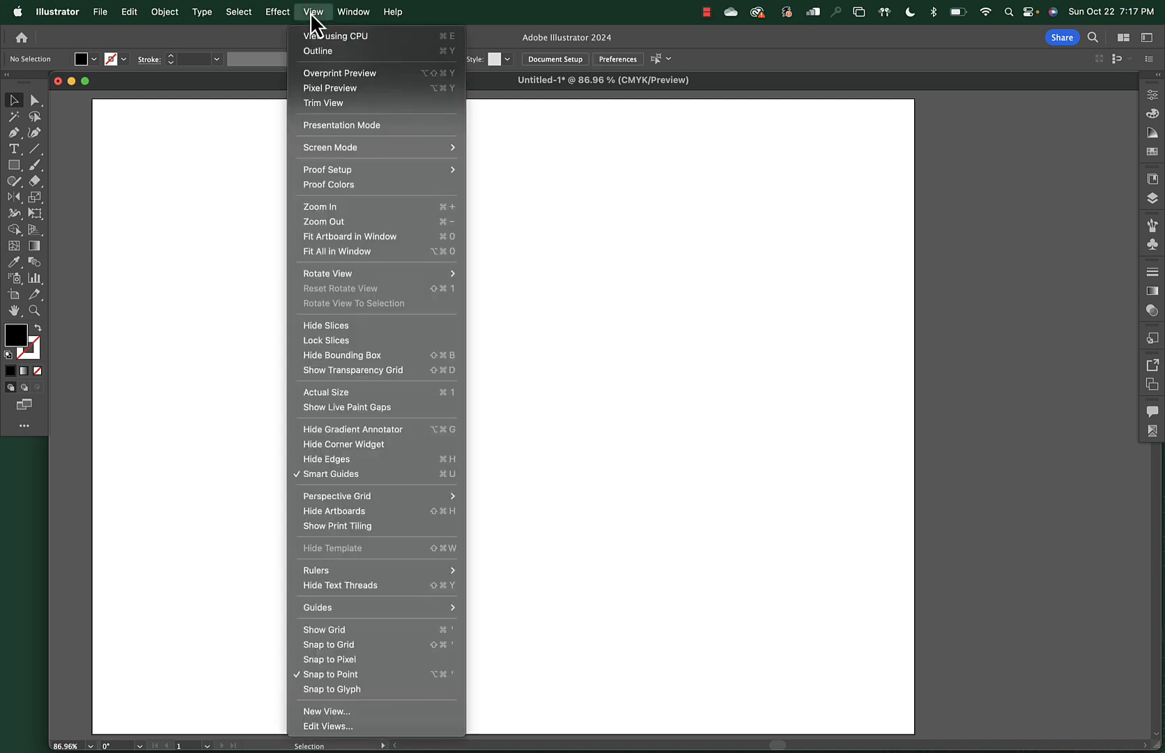
mouse_move(367, 496)
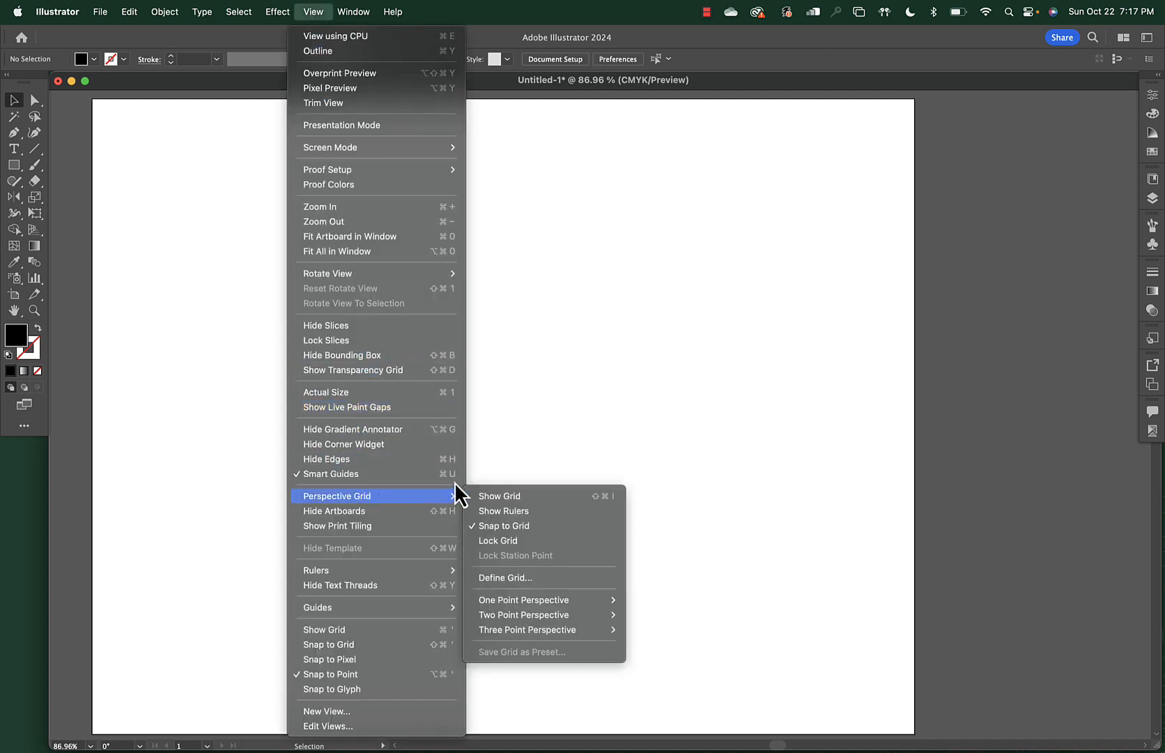
mouse_move(515, 600)
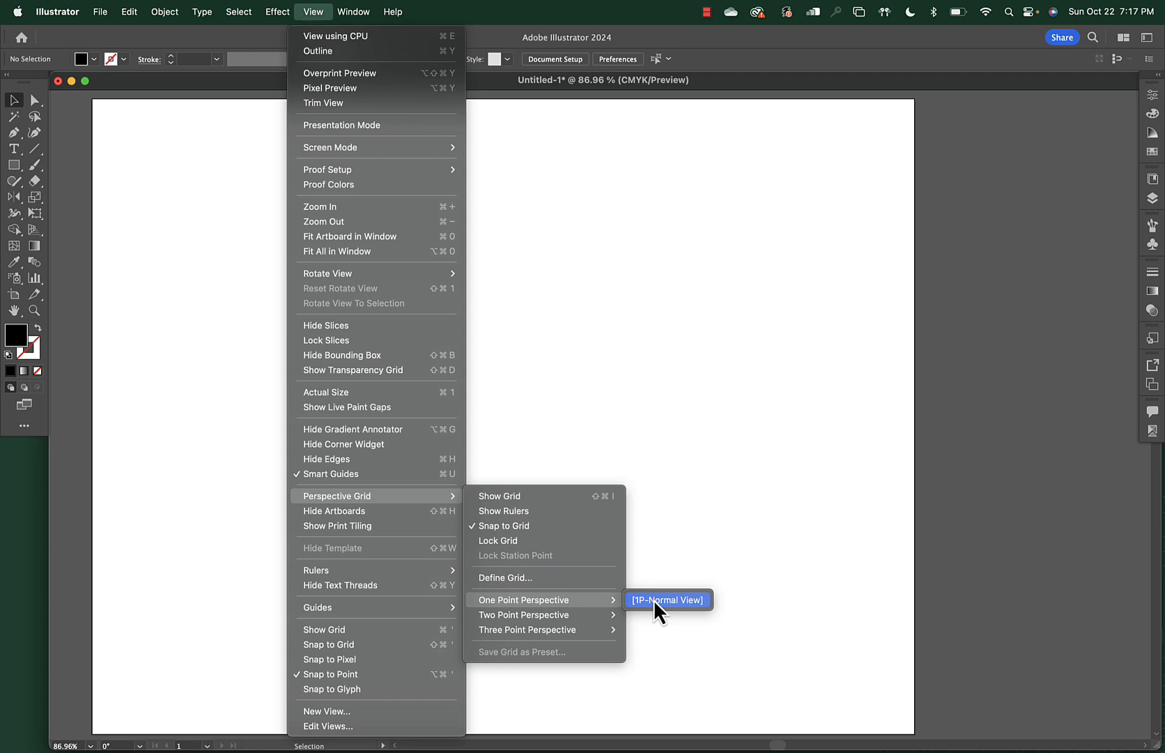
click(653, 600)
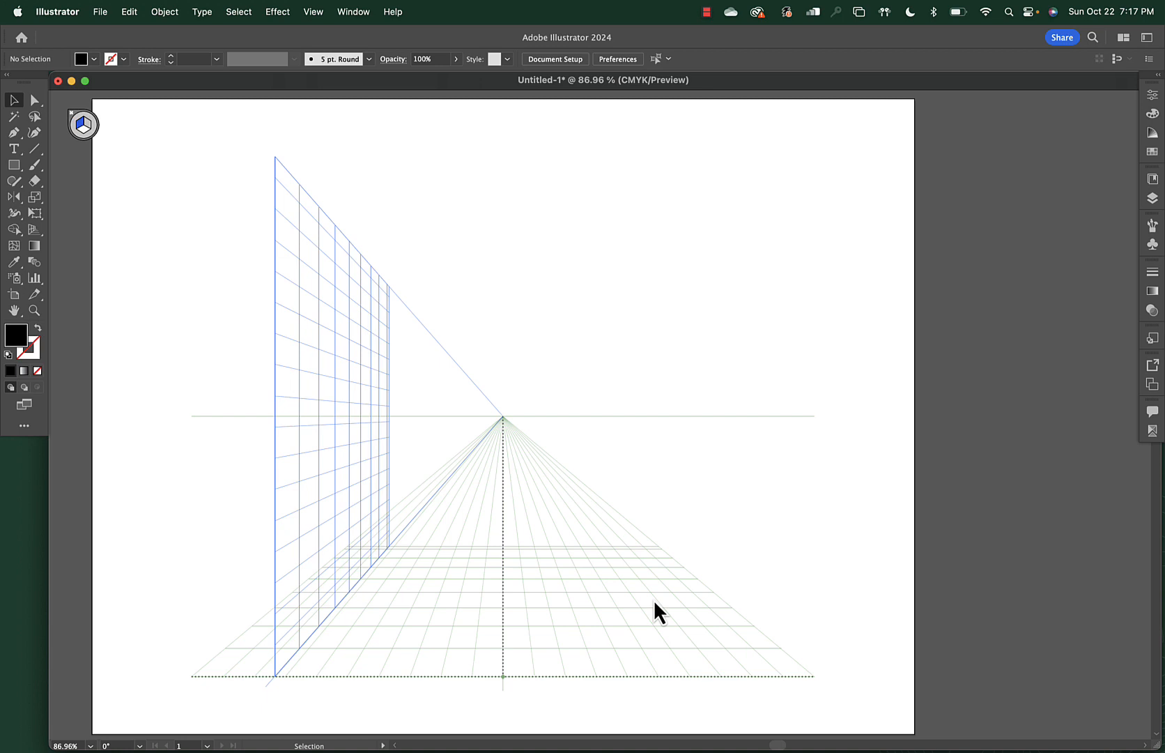
click(315, 13)
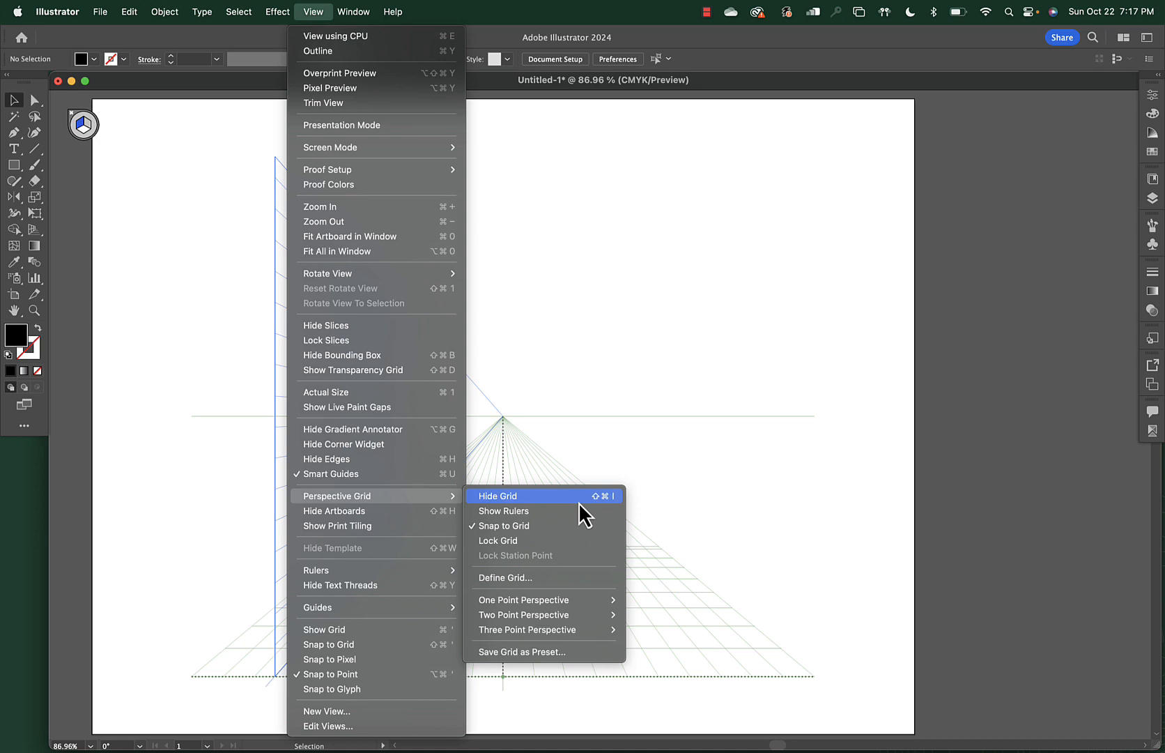
click(633, 325)
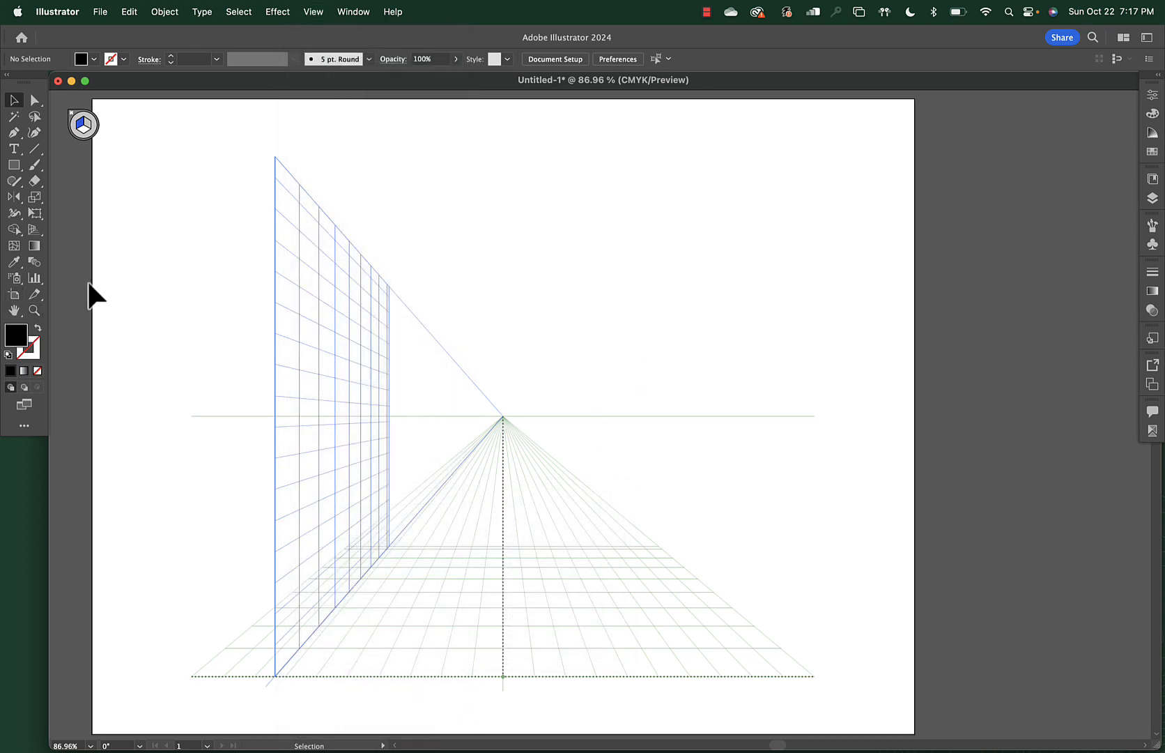
With the Perspective Grid tool, drag the horizon line up higher on the artboard
drag(34, 231, 86, 235)
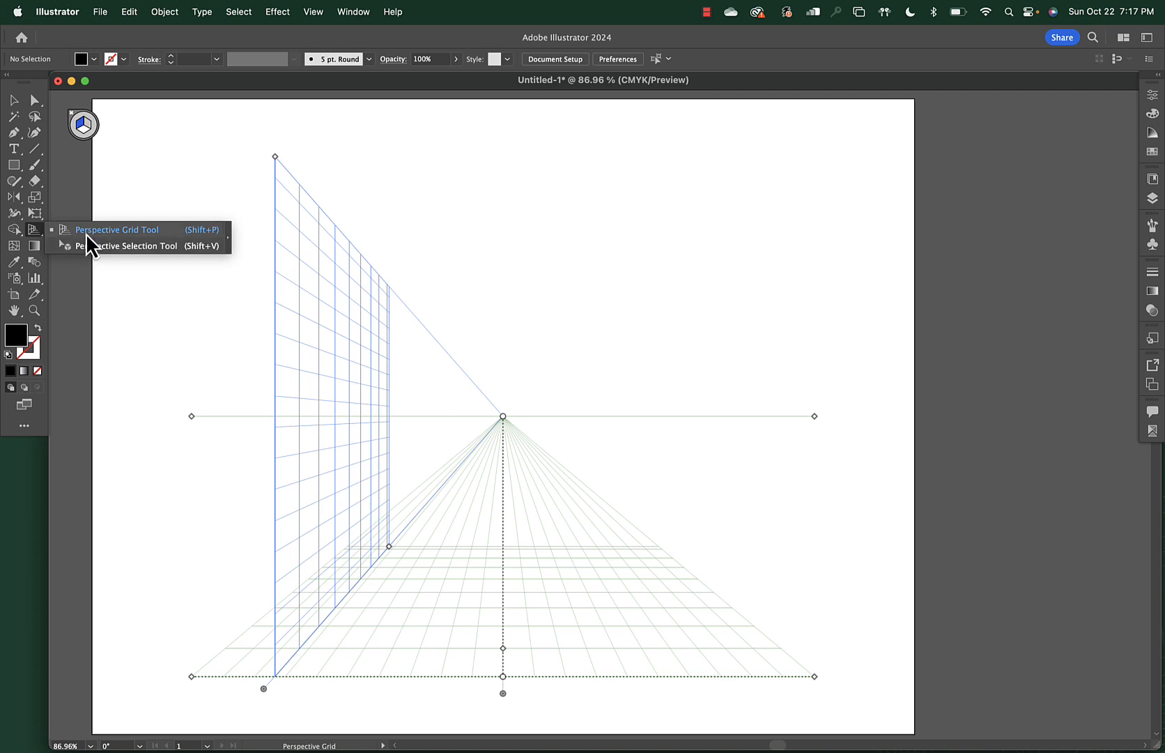
drag(86, 233, 86, 234)
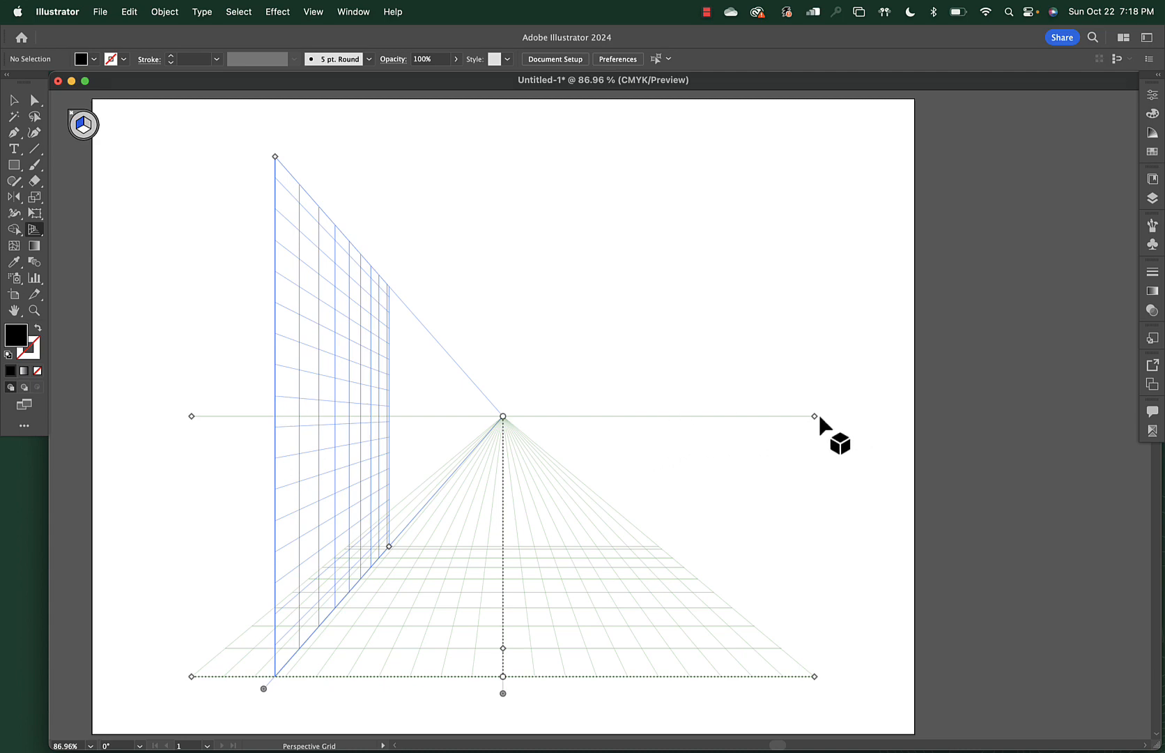
drag(814, 416, 804, 360)
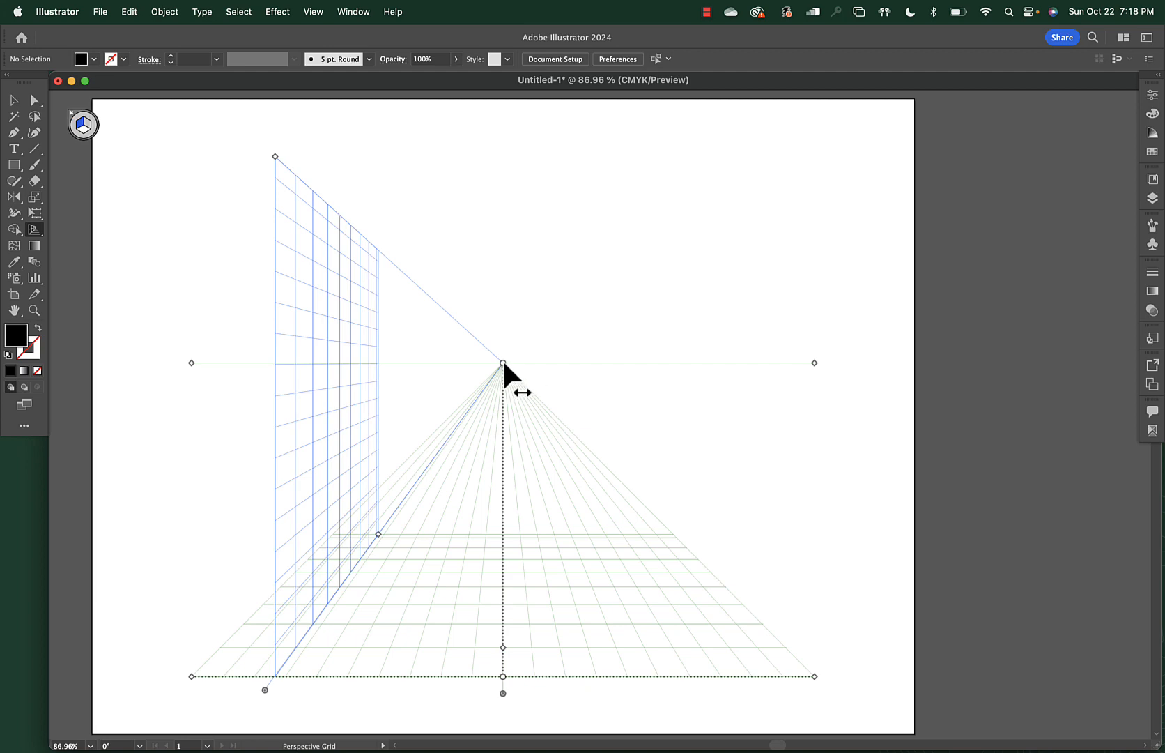
Drag the horizon line down to about 269 pt, low in the artboard
drag(814, 362, 815, 398)
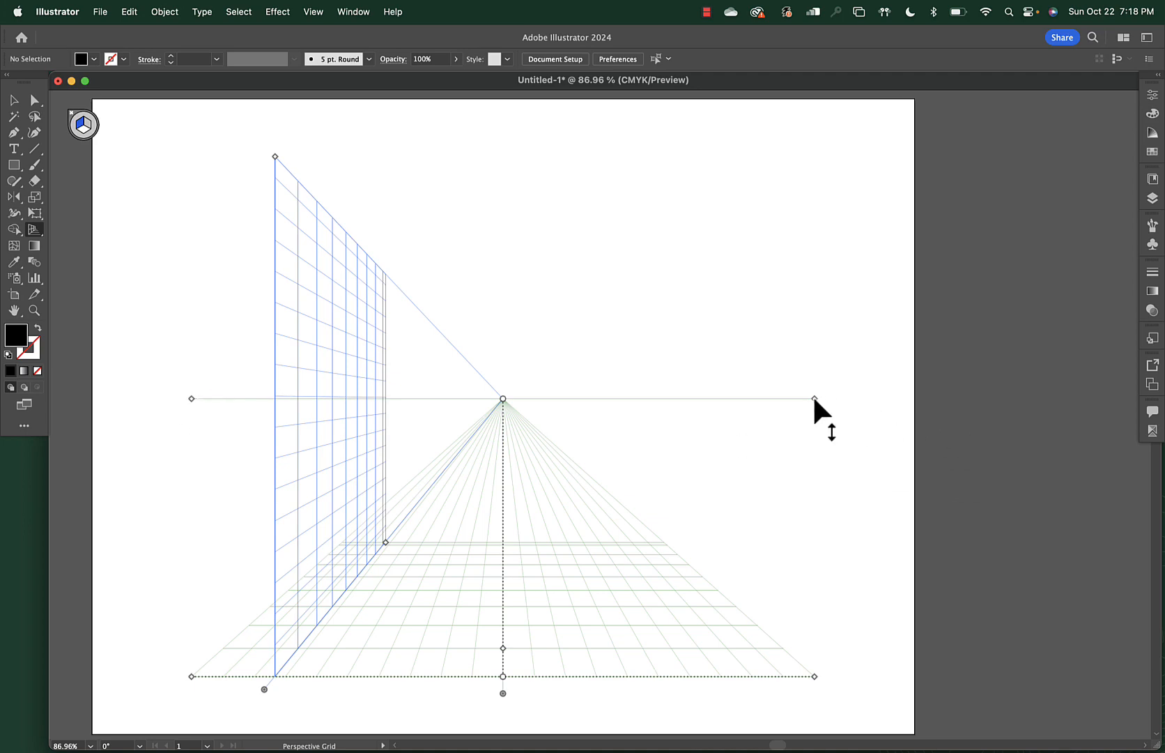
drag(814, 399, 824, 540)
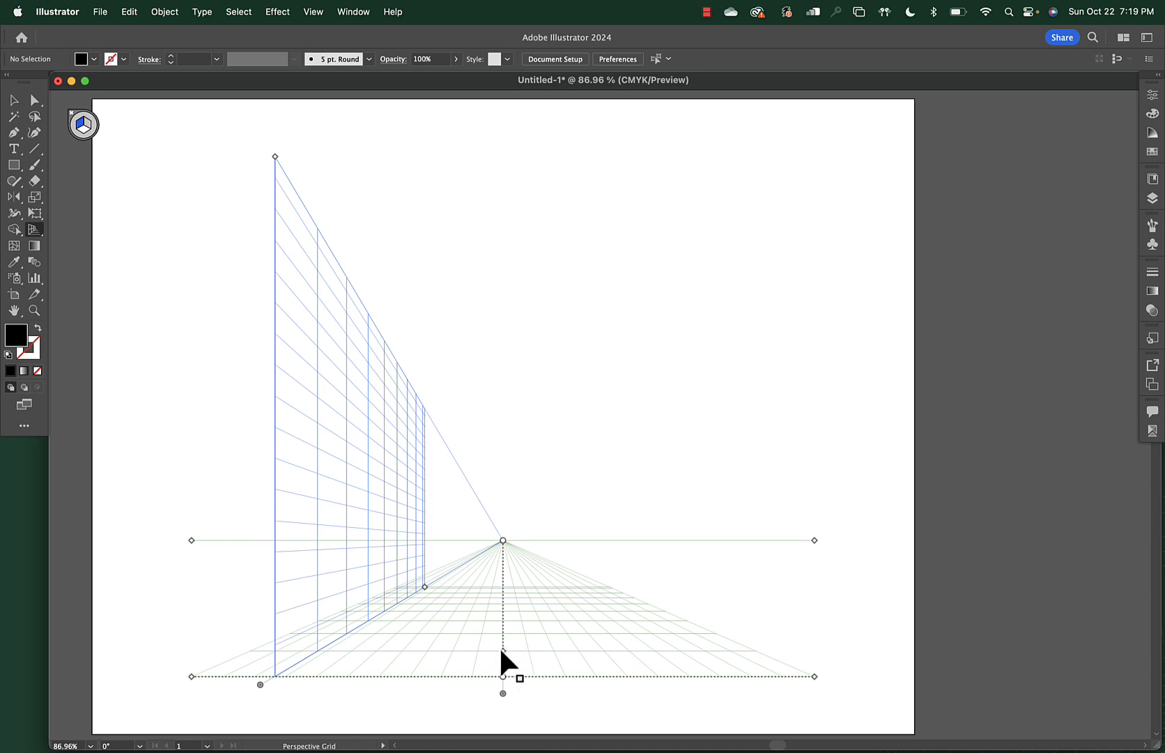
Make the grid cells much finer and shift the grid down and right, ground line near the bottom
drag(502, 651, 503, 613)
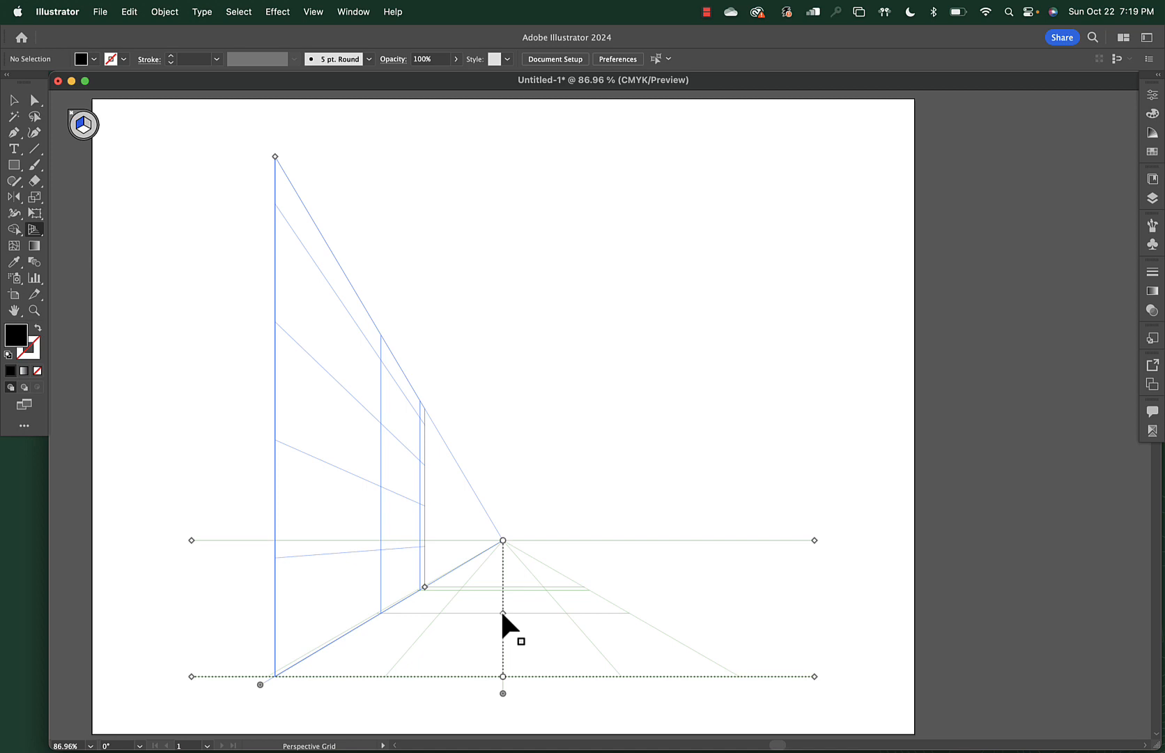
drag(502, 612, 501, 657)
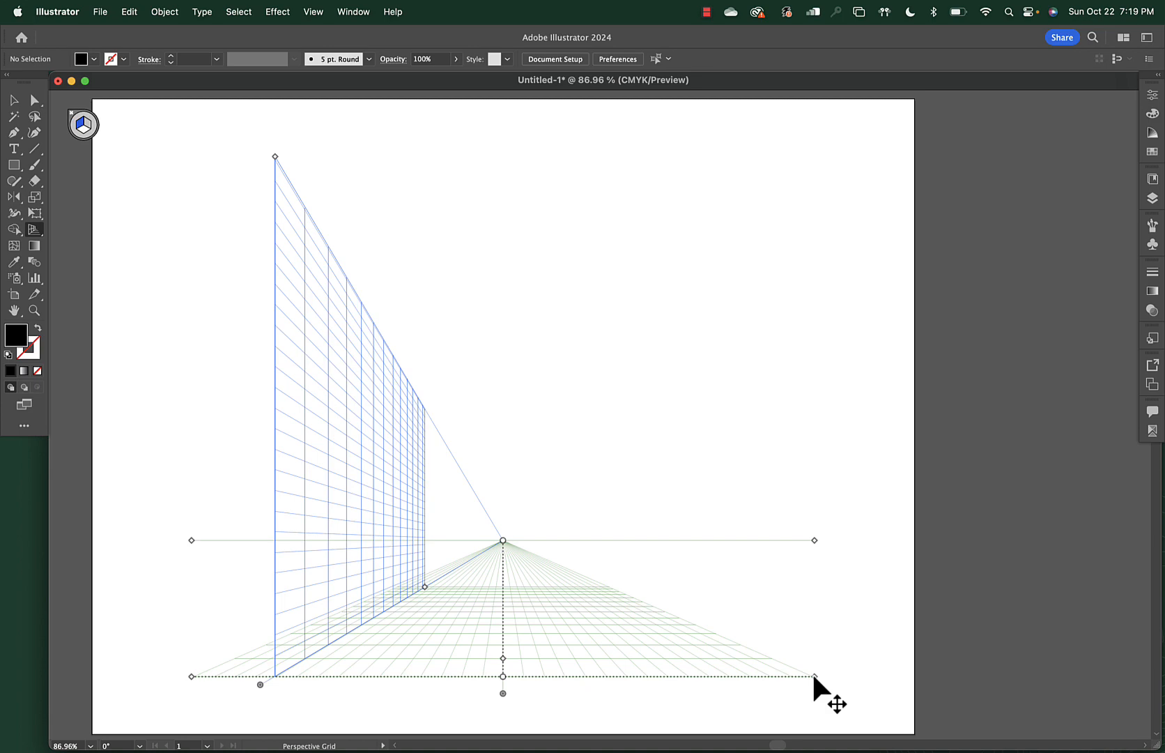
mouse_move(813, 676)
mouse_down()
mouse_move(816, 691)
mouse_move(803, 692)
mouse_move(793, 671)
mouse_move(848, 694)
mouse_move(799, 684)
mouse_up()
mouse_move(487, 703)
mouse_down()
mouse_move(487, 728)
mouse_move(486, 696)
mouse_up()
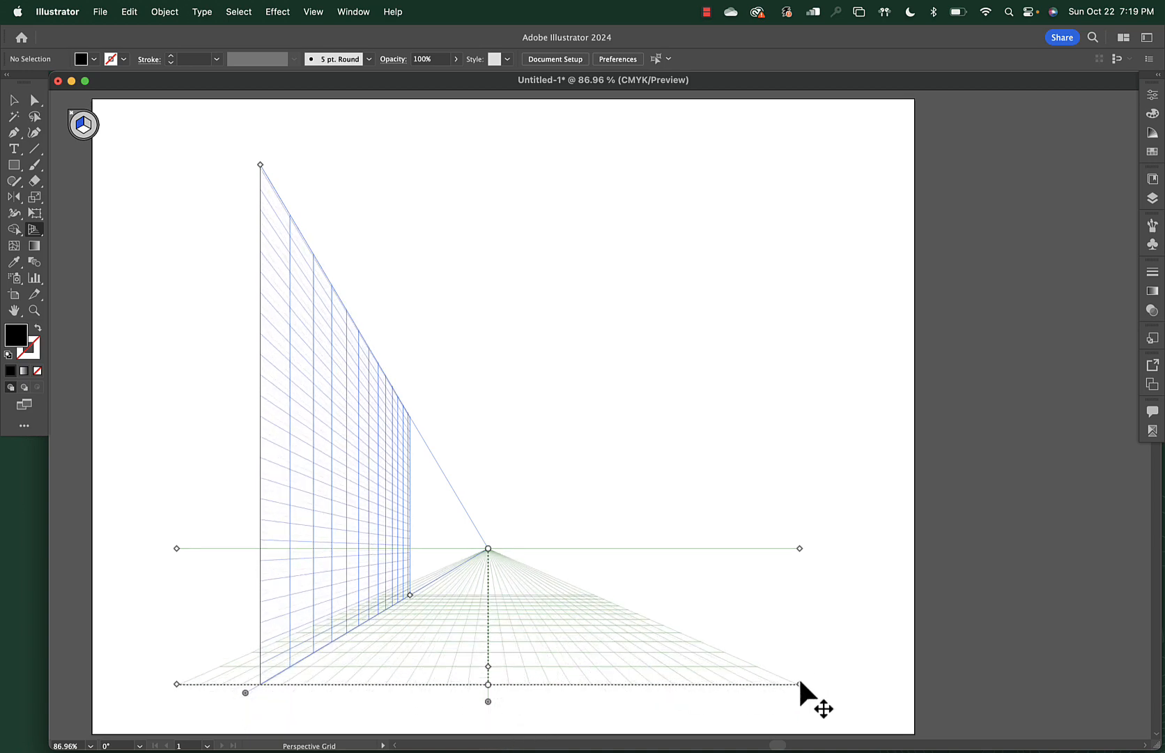
mouse_move(801, 684)
mouse_down()
mouse_move(817, 685)
mouse_move(768, 674)
mouse_move(872, 699)
mouse_move(806, 693)
mouse_up()
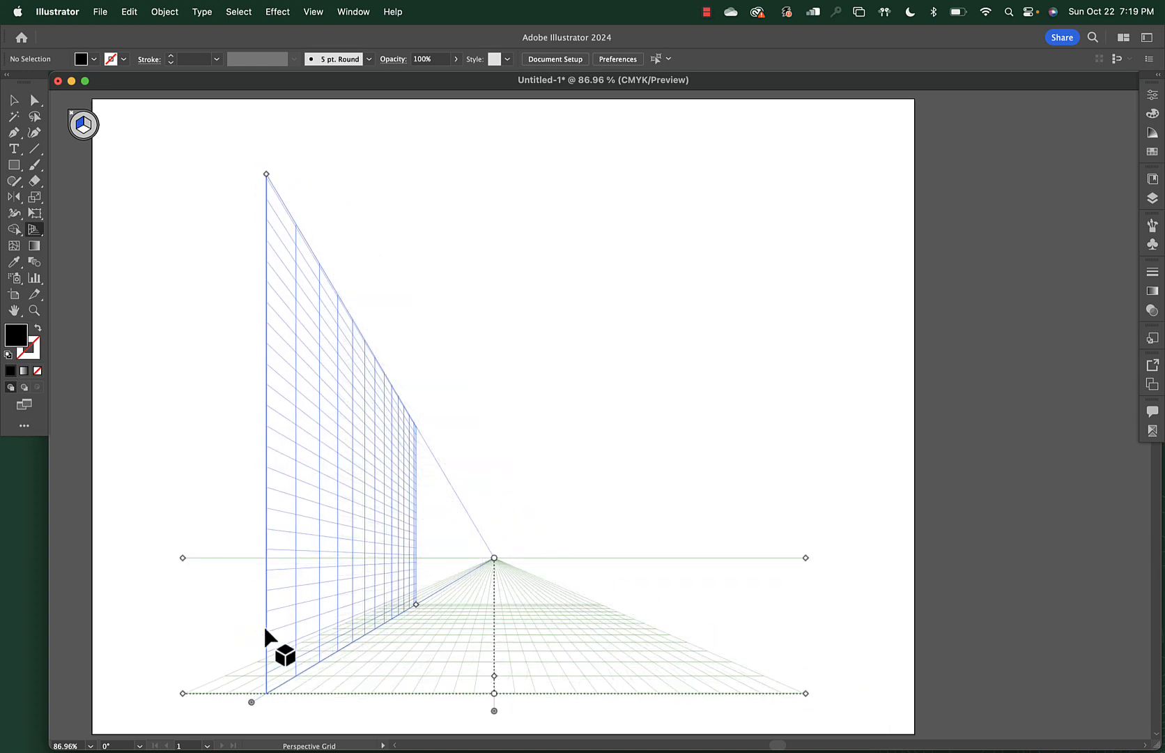
Move the grid left, raise the wall plane's top, and extend the wall toward the vanishing point
drag(181, 692, 190, 726)
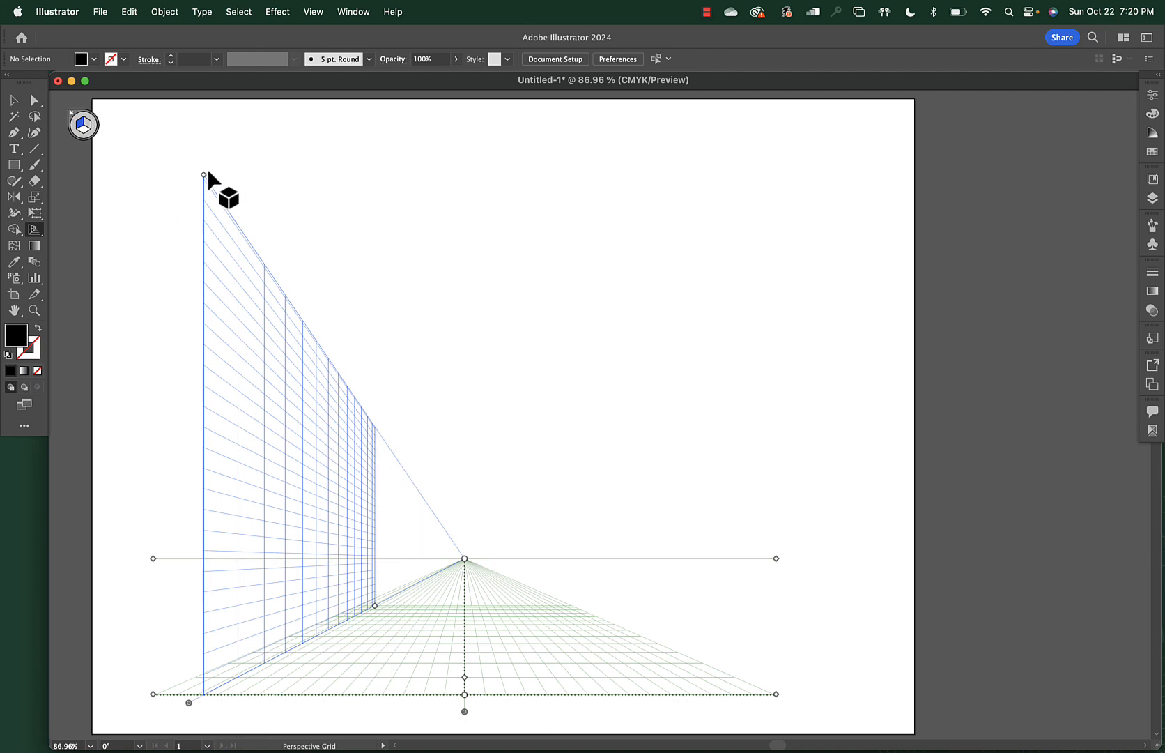
drag(204, 172, 202, 119)
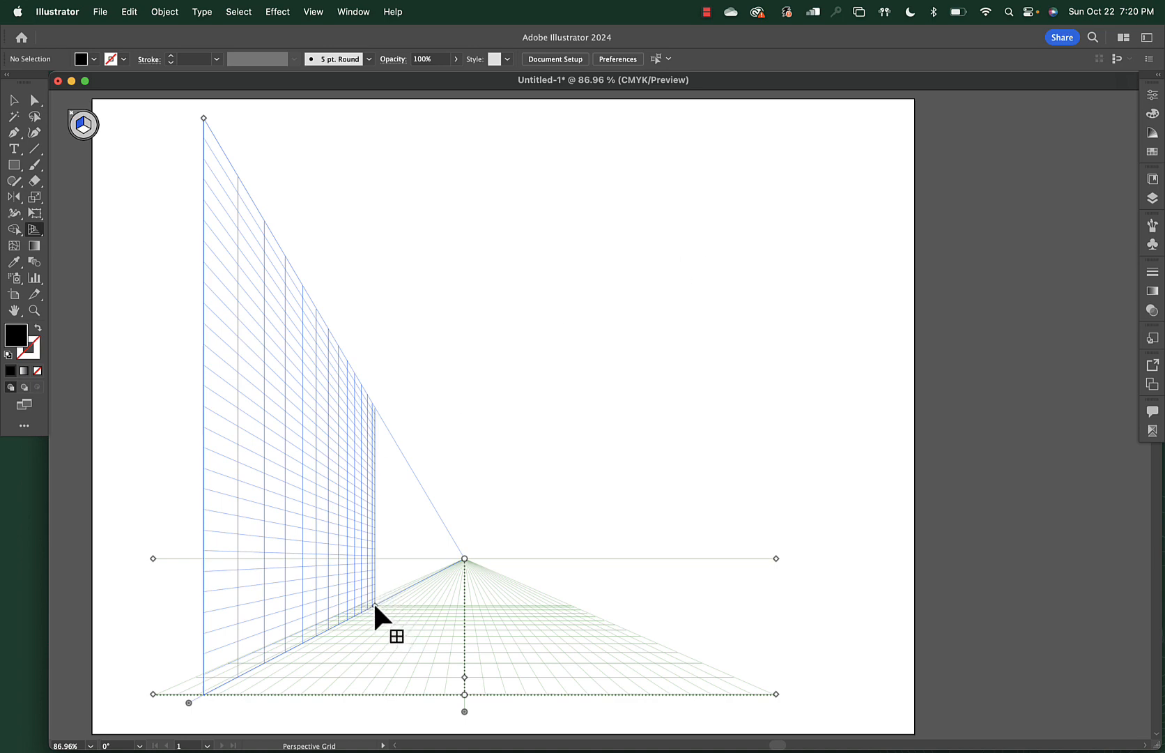
drag(374, 605, 315, 645)
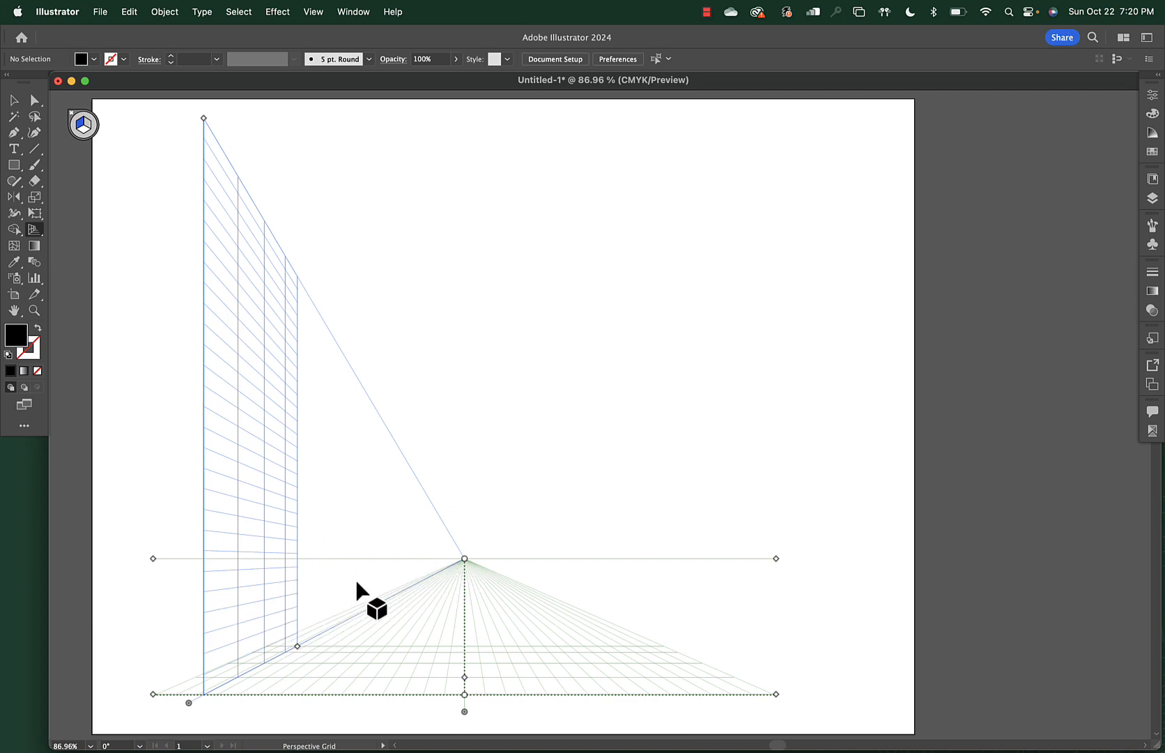
drag(294, 643, 417, 583)
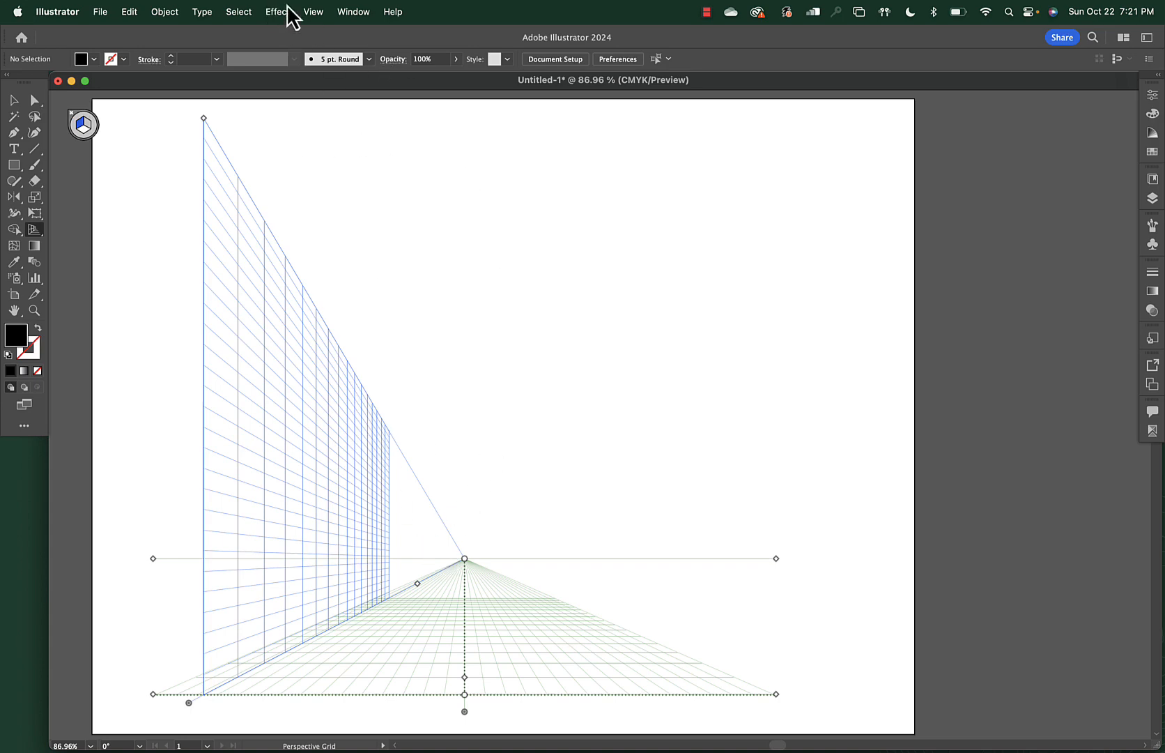
click(313, 11)
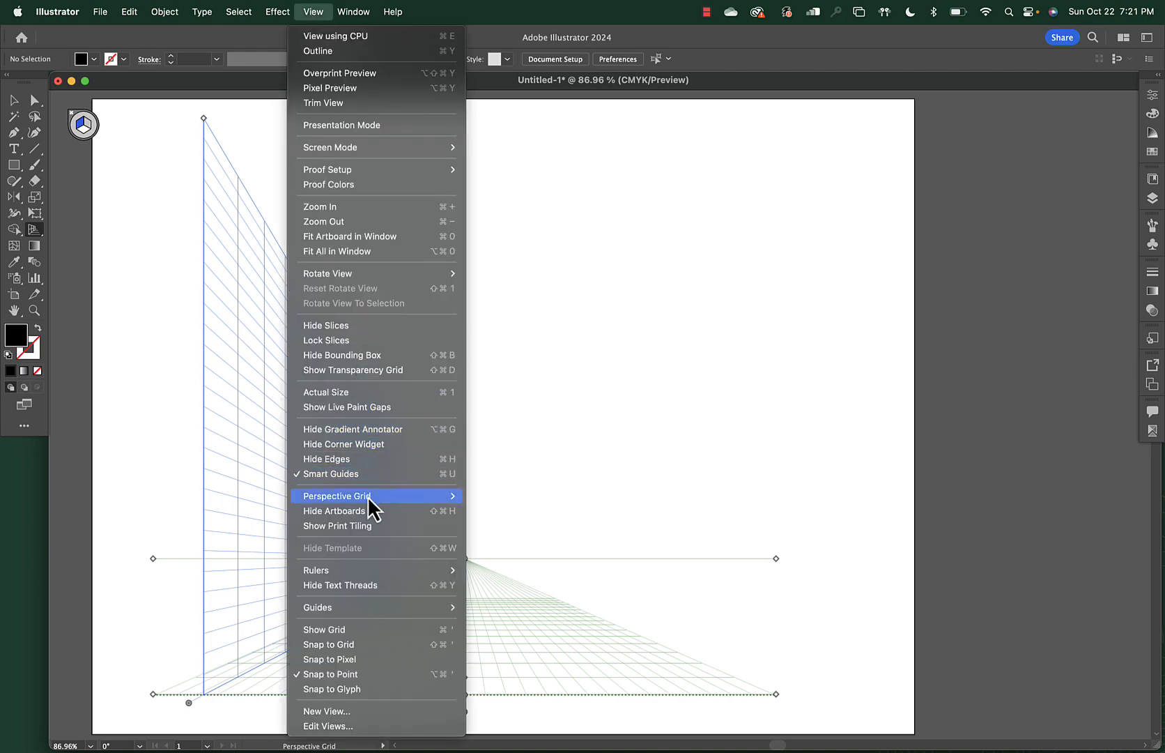
mouse_move(367, 495)
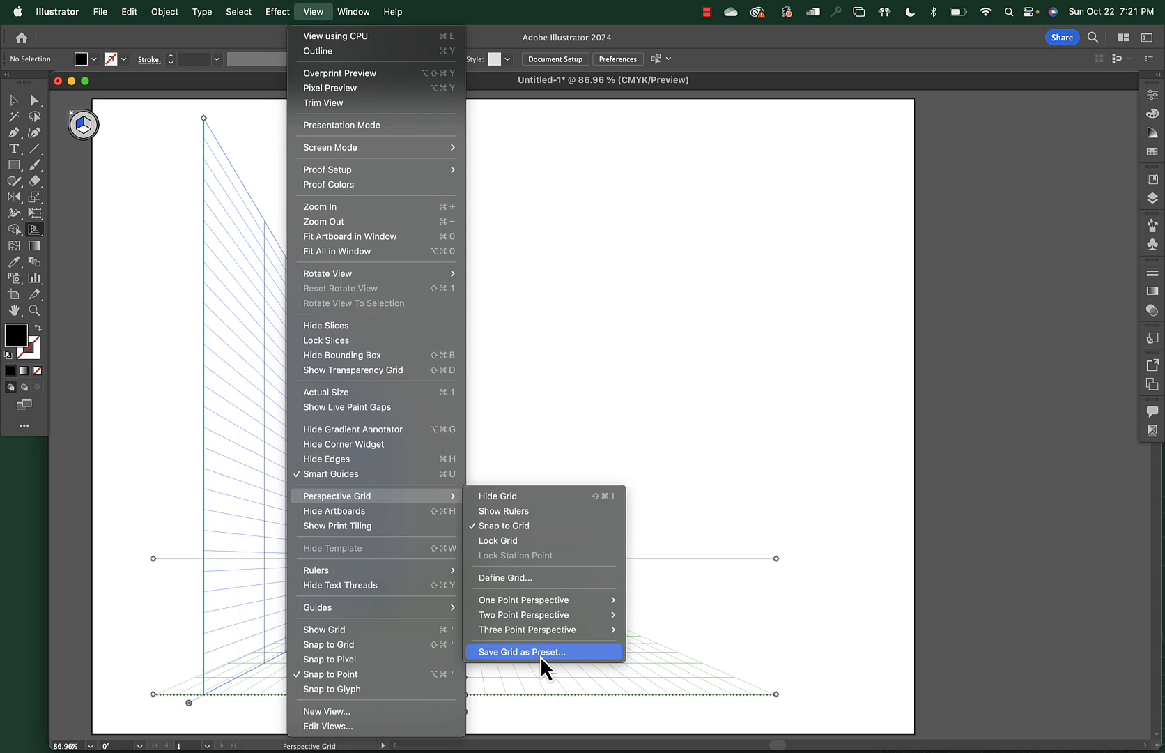
mouse_move(589, 600)
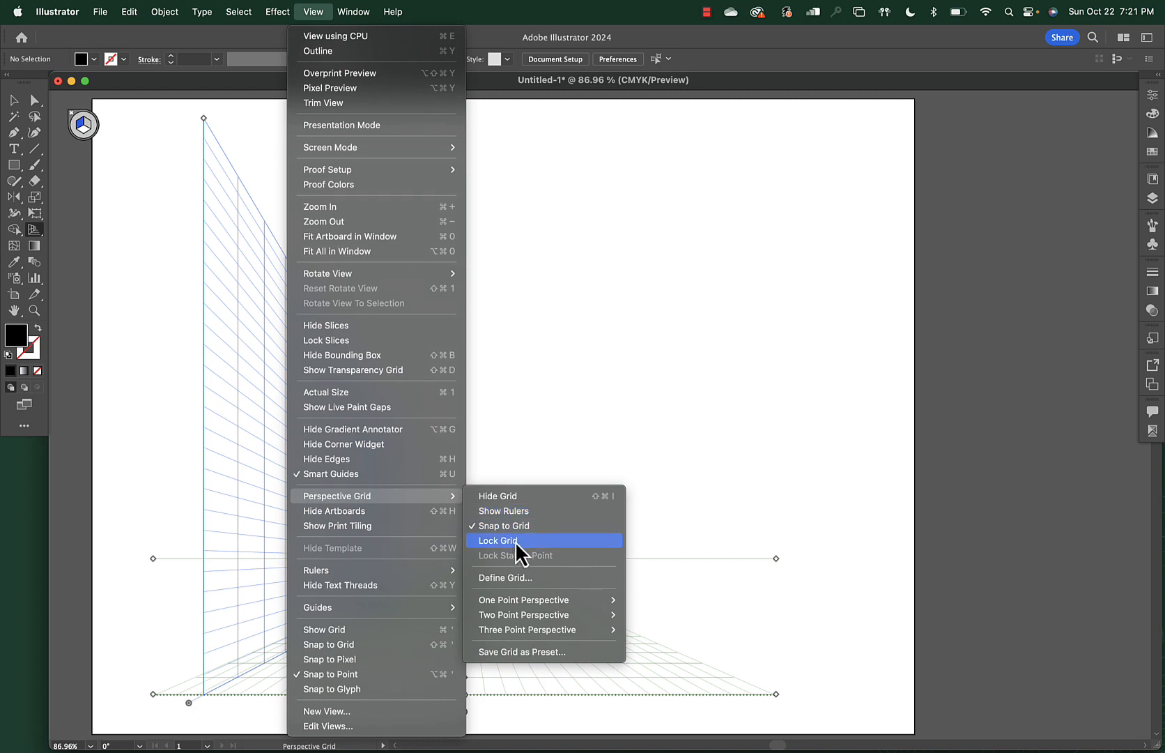
click(521, 497)
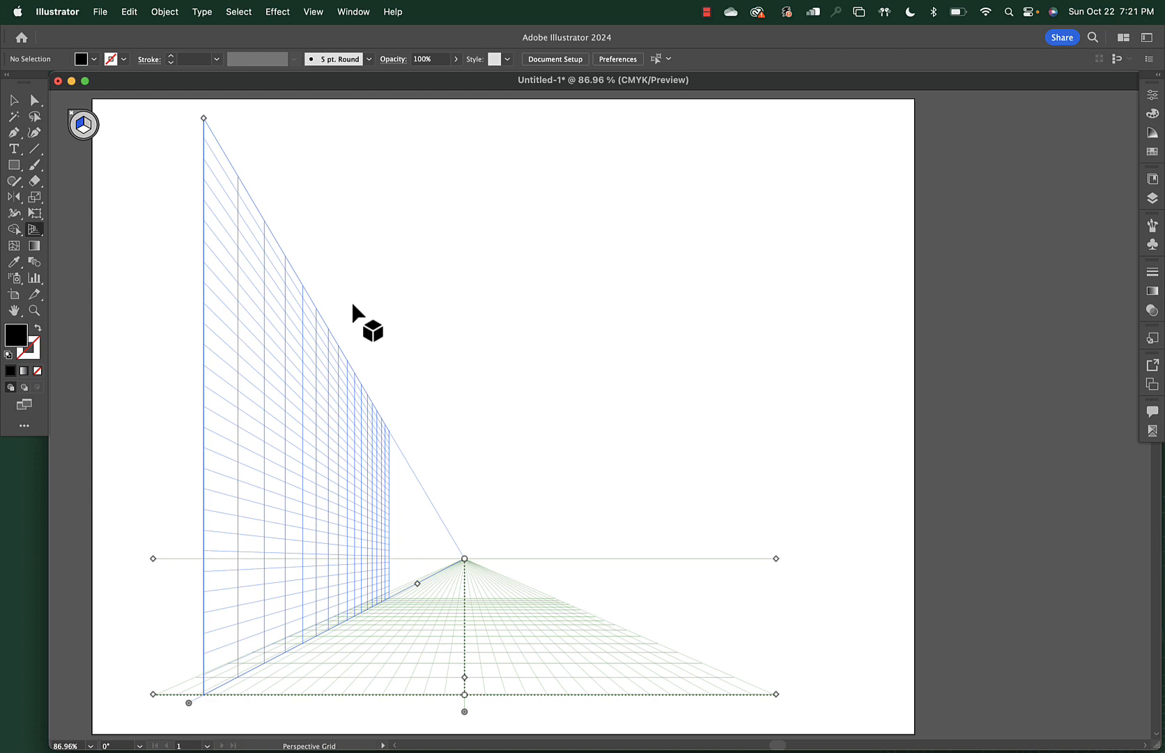
Switch to the Perspective Selection tool and confirm grid options with Widget Position unchanged
click(33, 231)
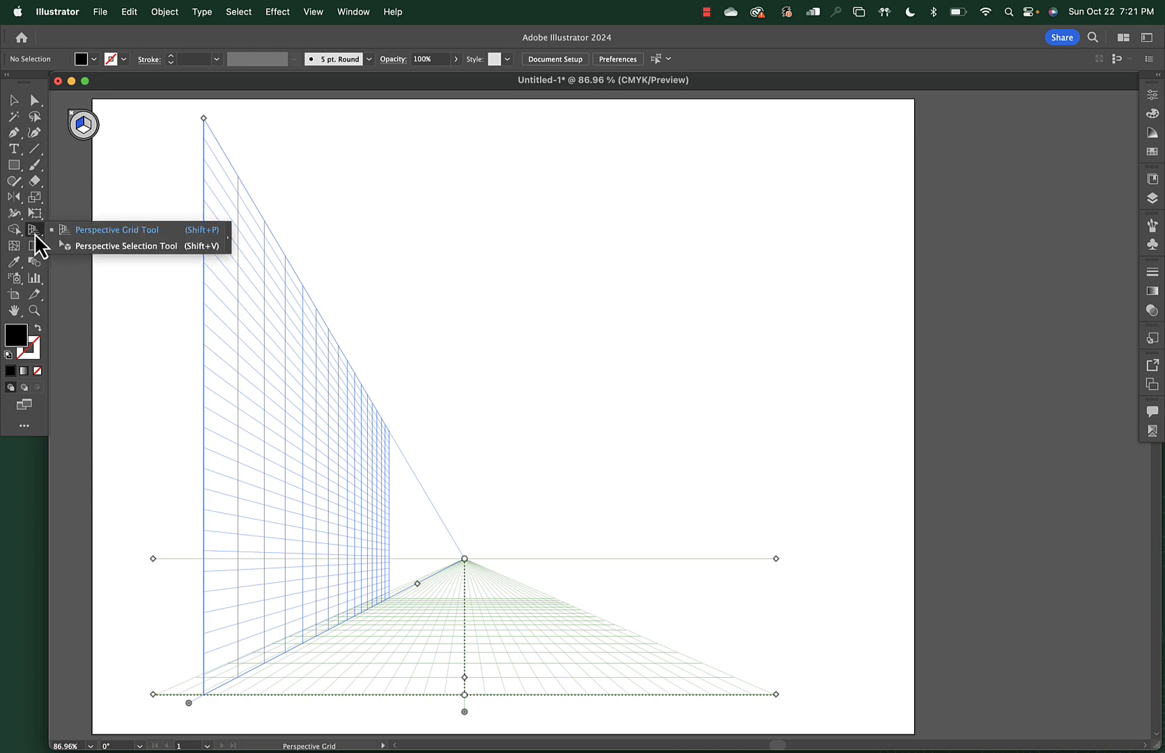
click(79, 244)
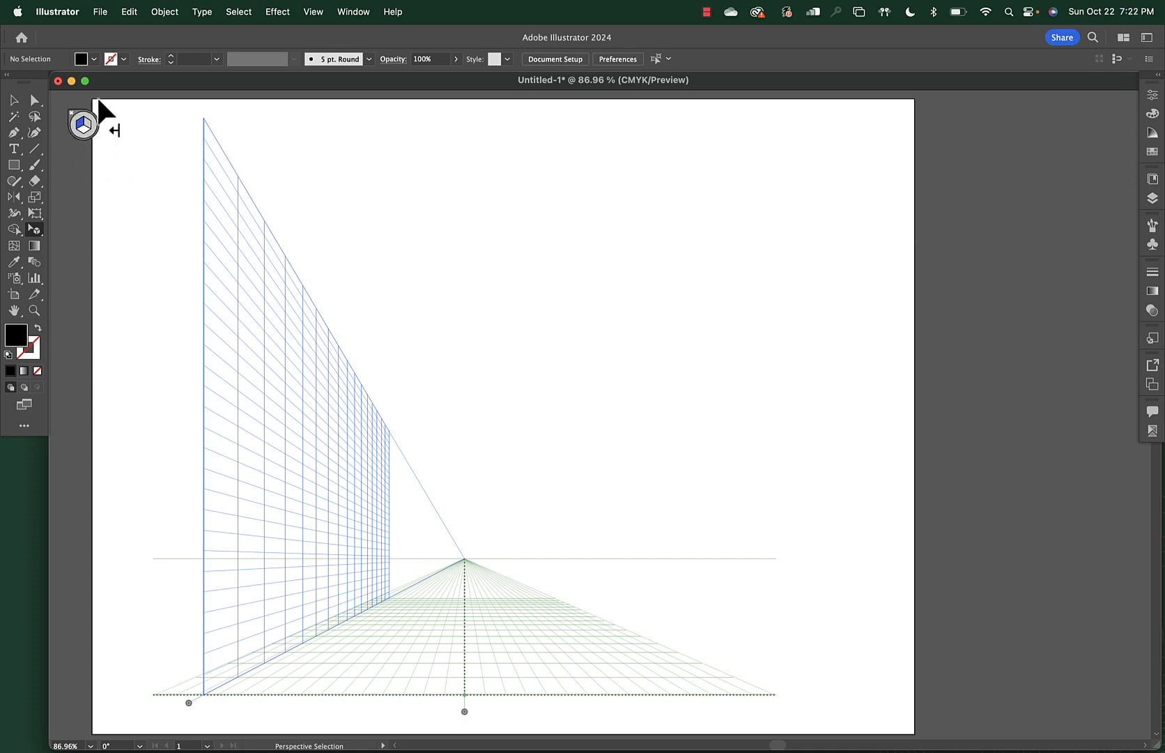
double_click(33, 232)
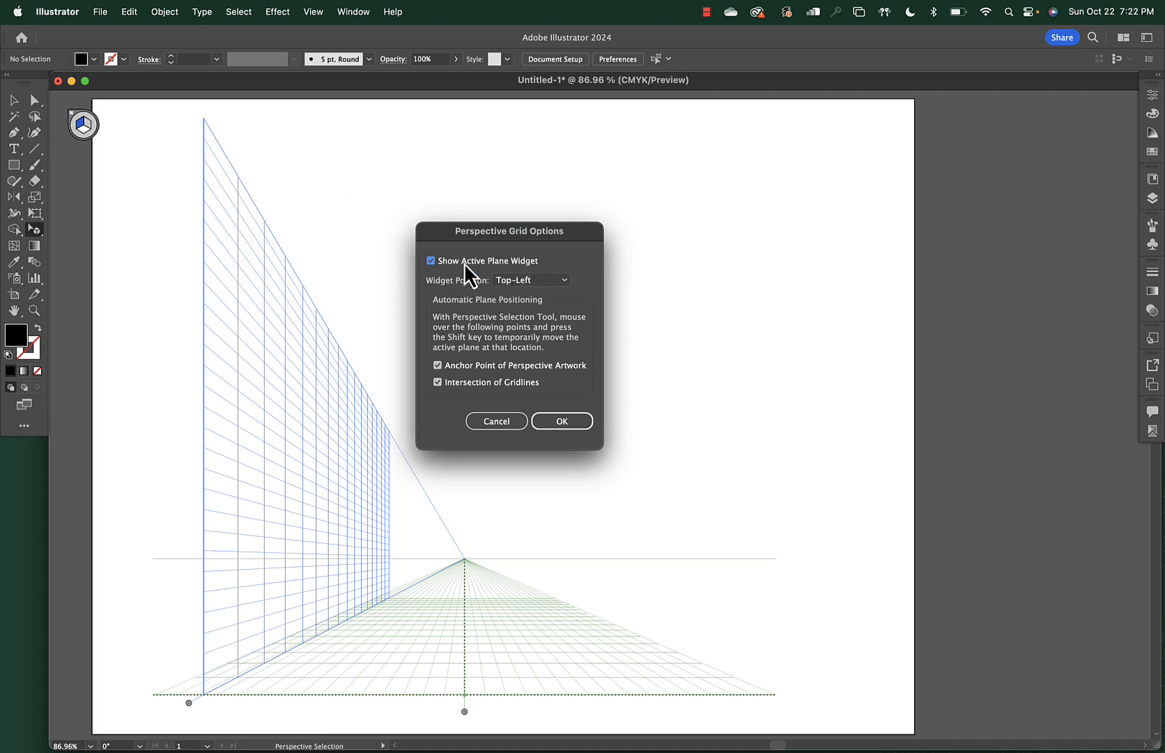
click(560, 282)
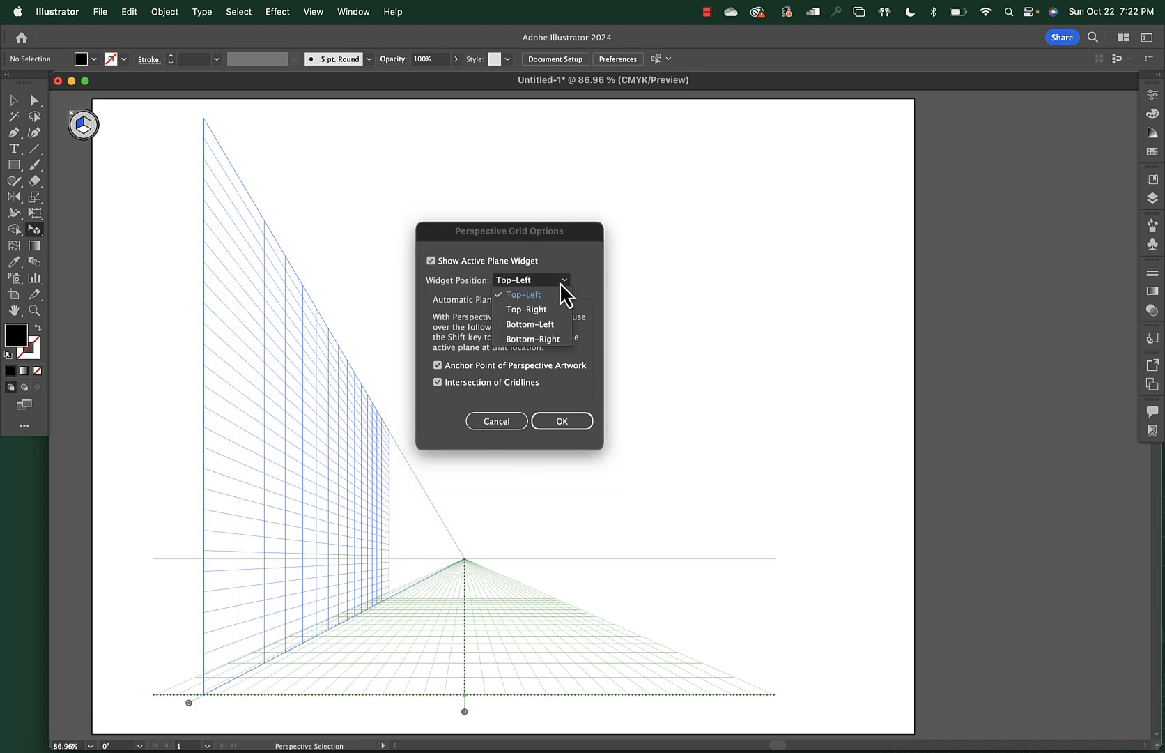
click(577, 428)
click(578, 428)
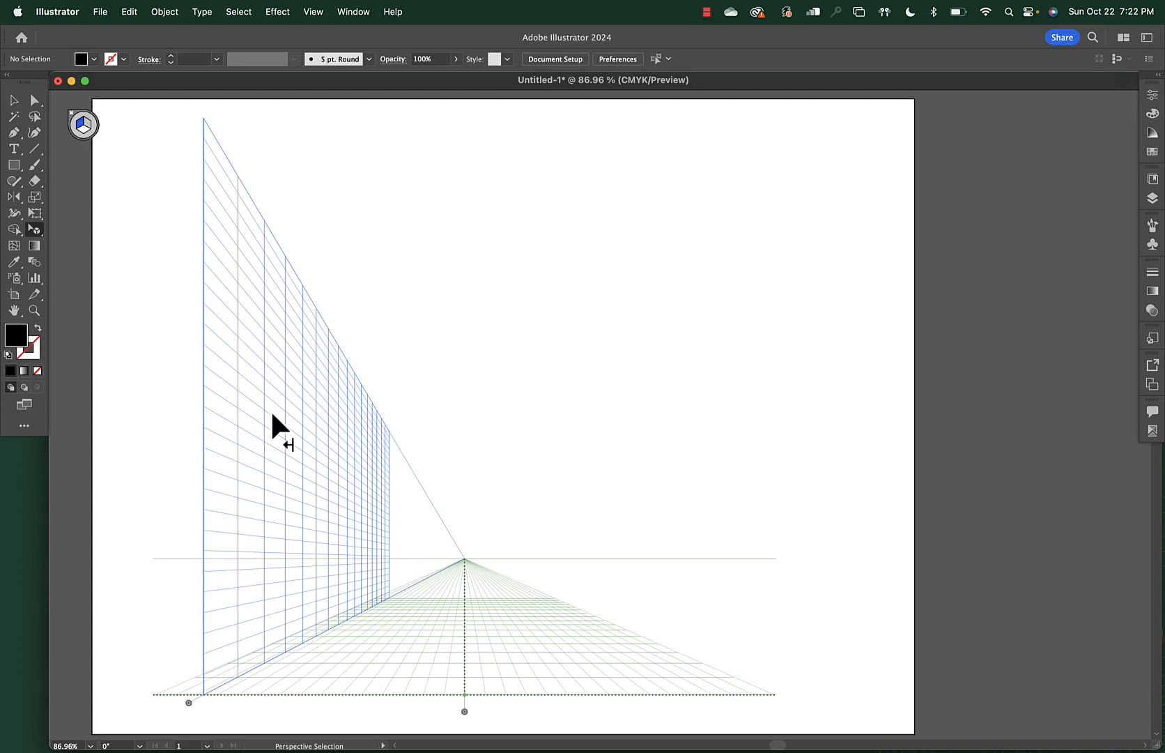
Make the horizontal ground plane active on the plane switching widget
click(83, 129)
Draw and delete a test rectangle, then make the left wall plane active with key 1
key(m)
drag(467, 196, 662, 328)
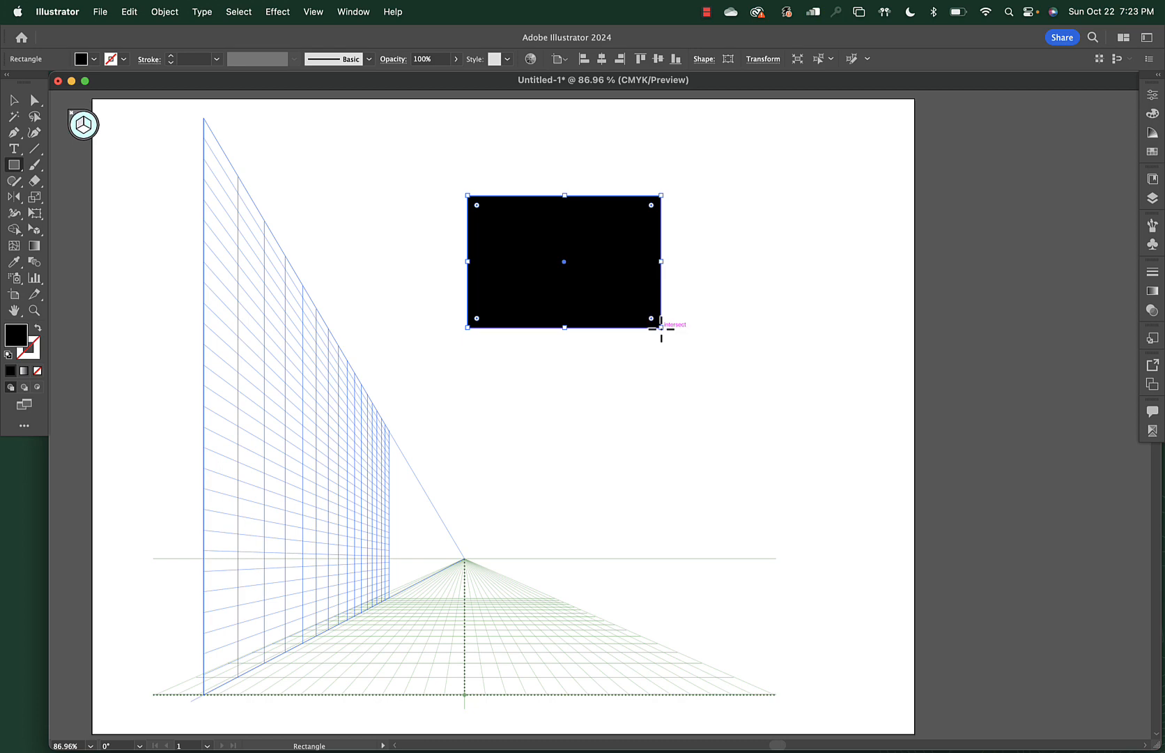
key(Delete)
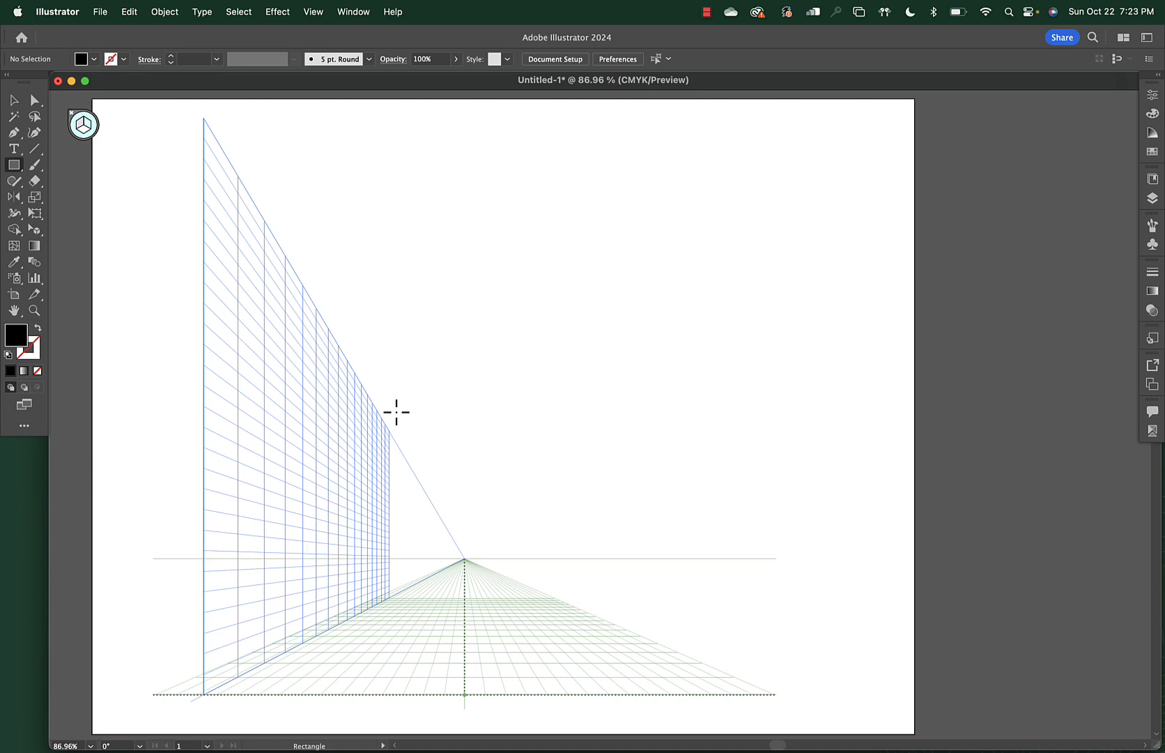
key(1)
Draw a rectangle on the left wall from mid-wall toward the vanishing point
drag(223, 303, 463, 558)
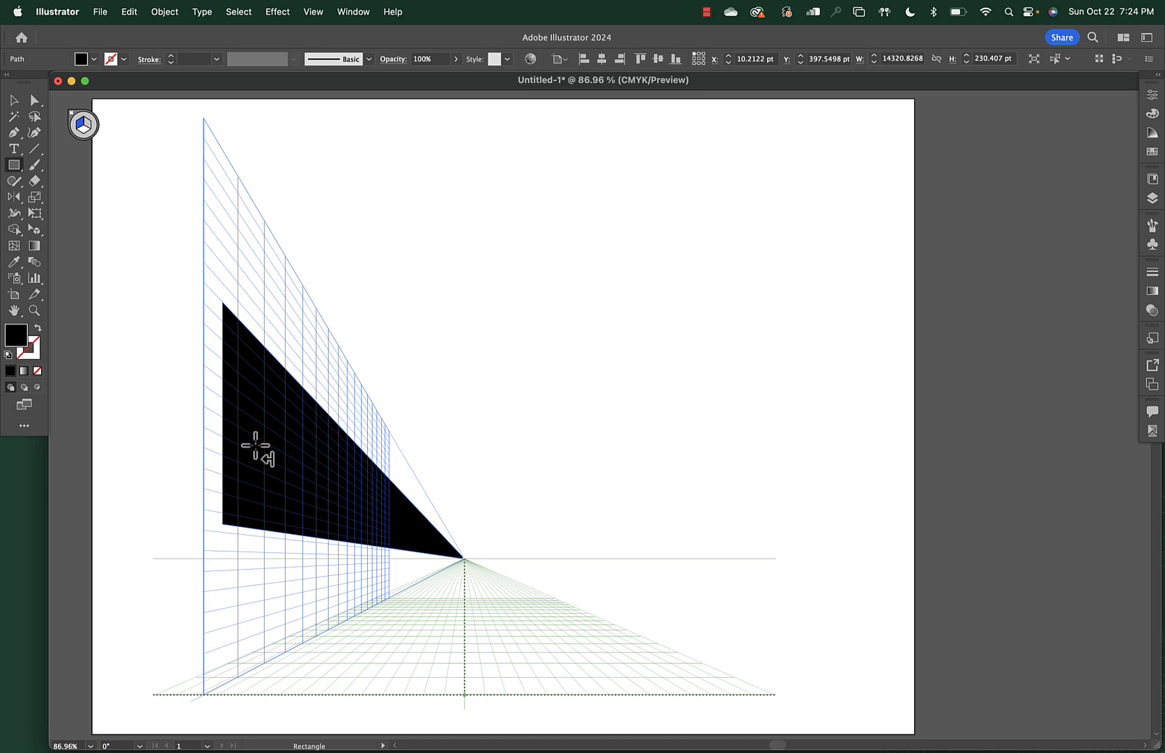
Stretch the wall rectangle down to the ground line, up to the grid top, and left to its edge
click(33, 232)
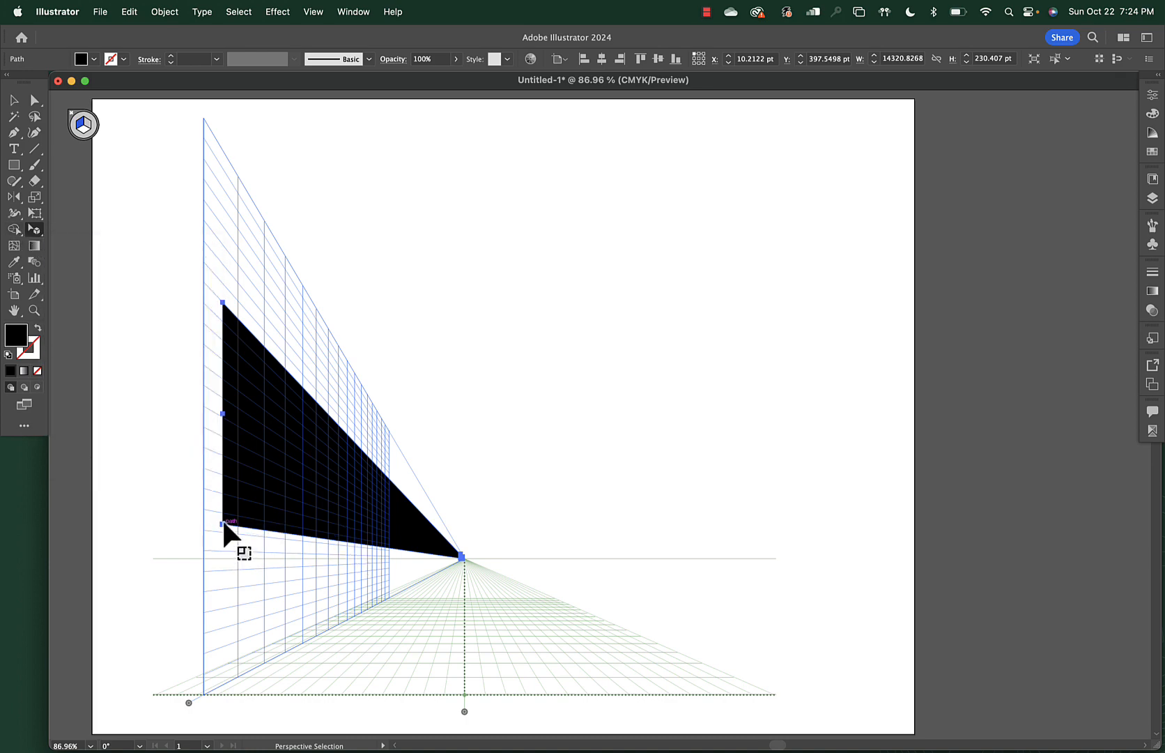
drag(224, 524, 239, 676)
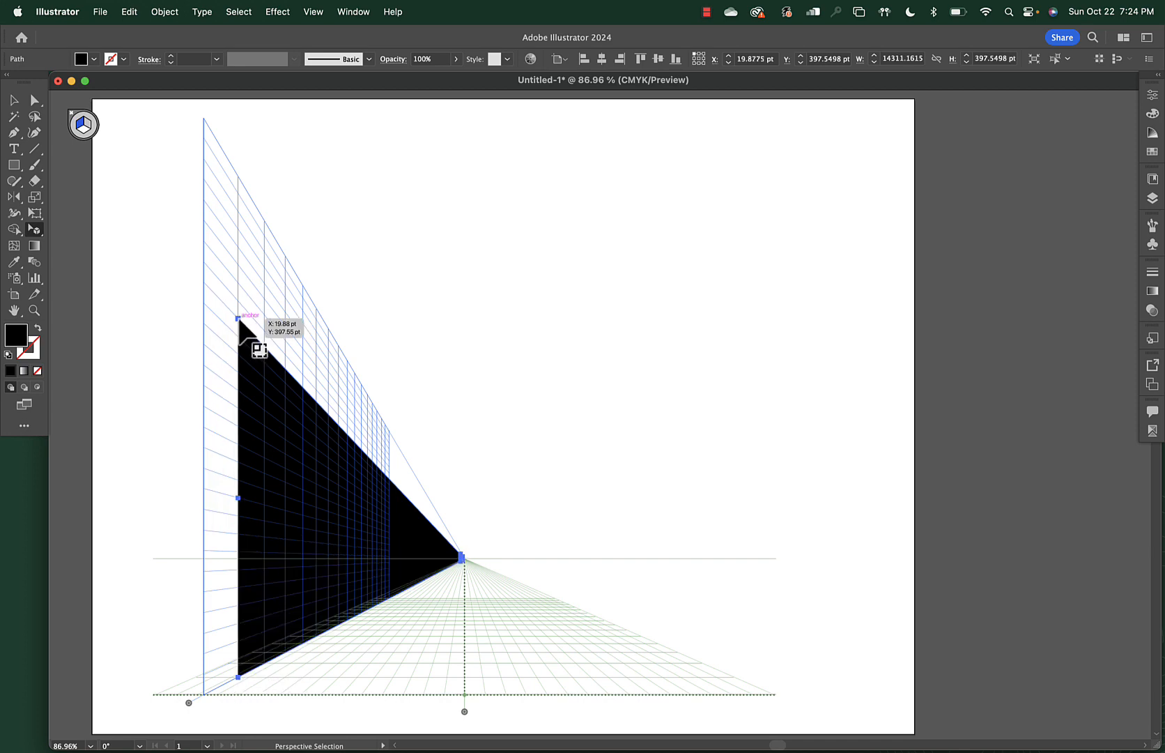
drag(239, 318, 238, 128)
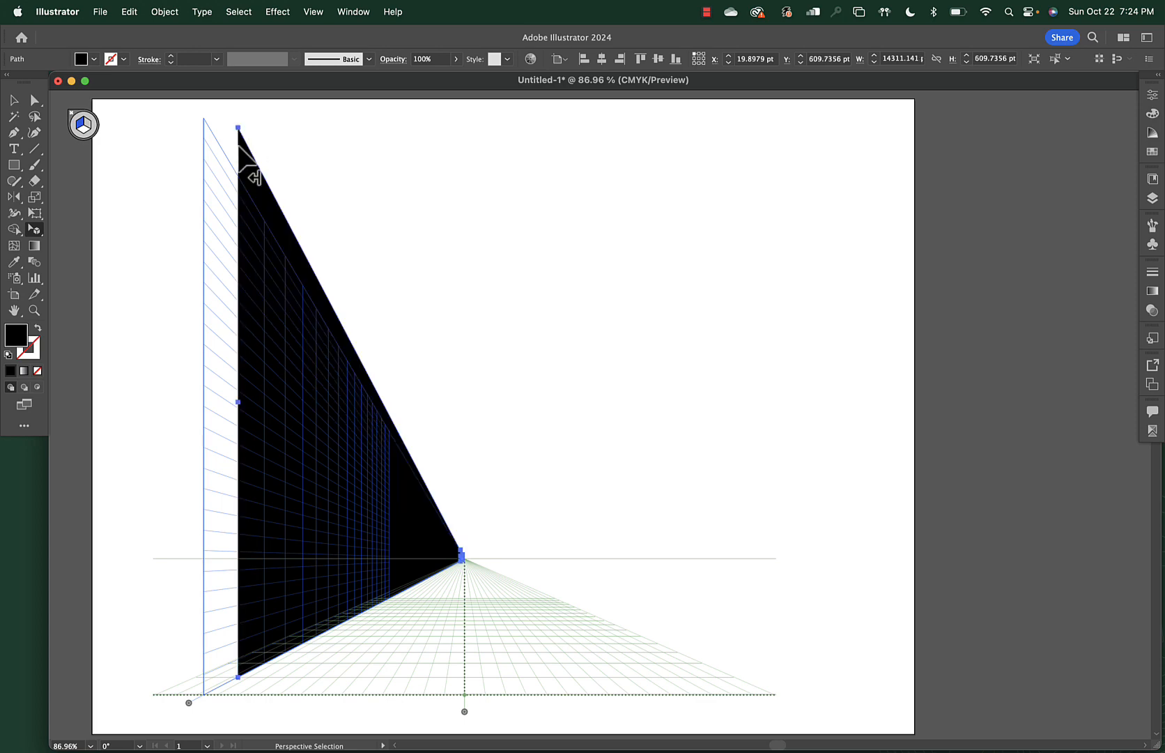
drag(238, 127, 203, 117)
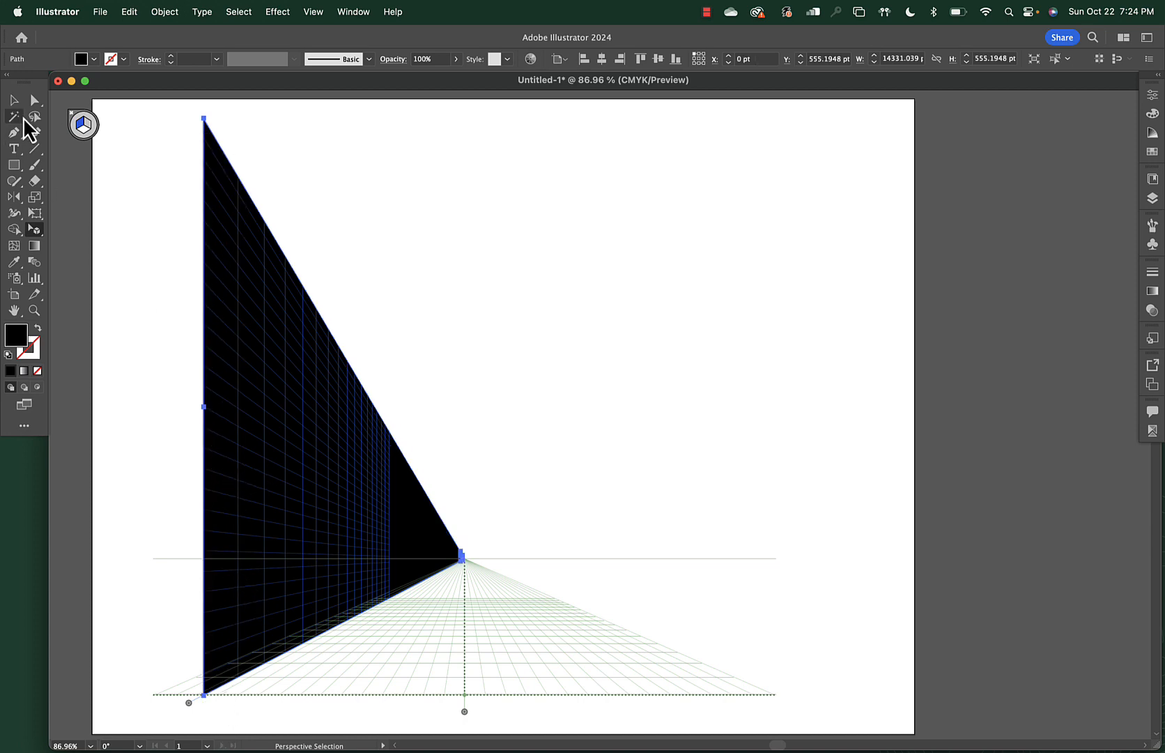
click(13, 102)
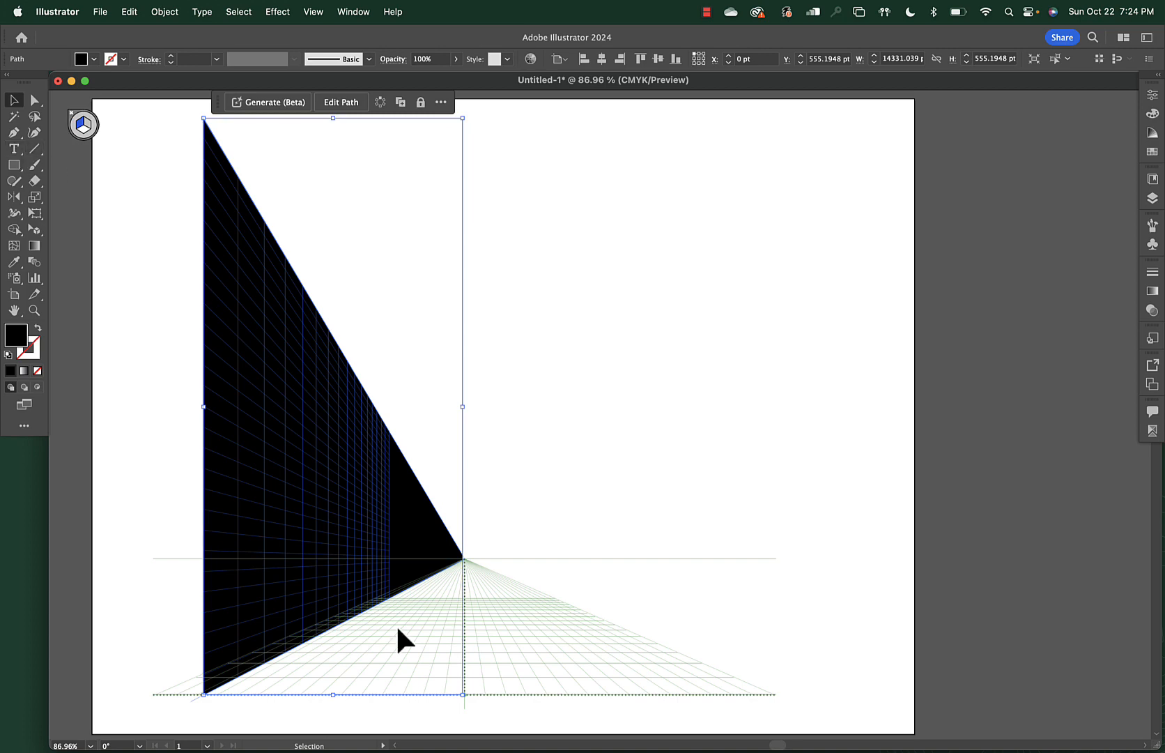
click(278, 655)
click(308, 618)
drag(336, 697, 337, 649)
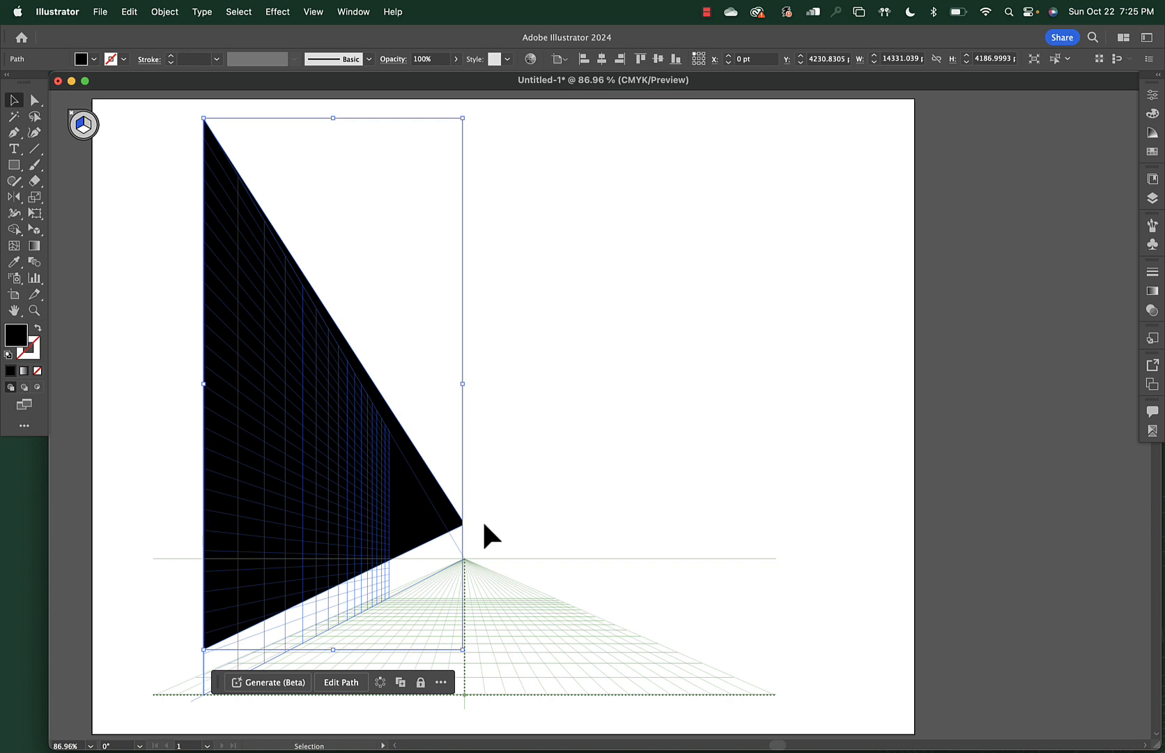
key(super+z)
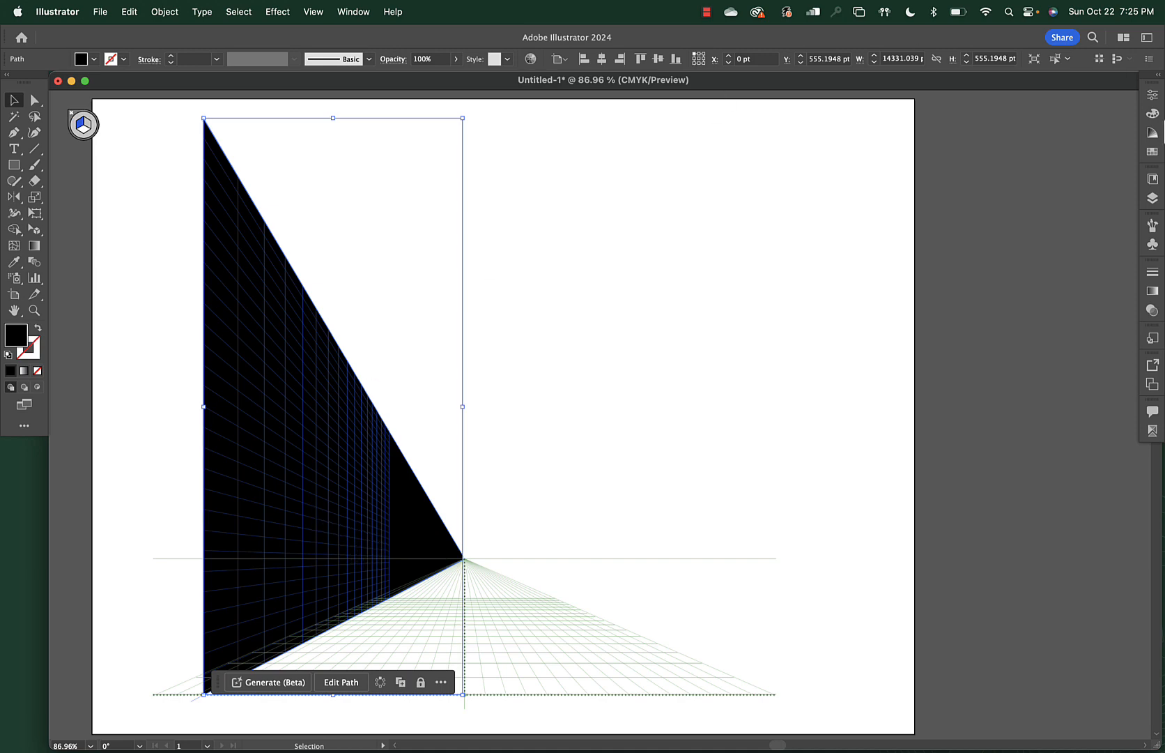
Change the left wall's fill from black to yellow-green C8DB54 using the CMYK spectrum
click(1150, 113)
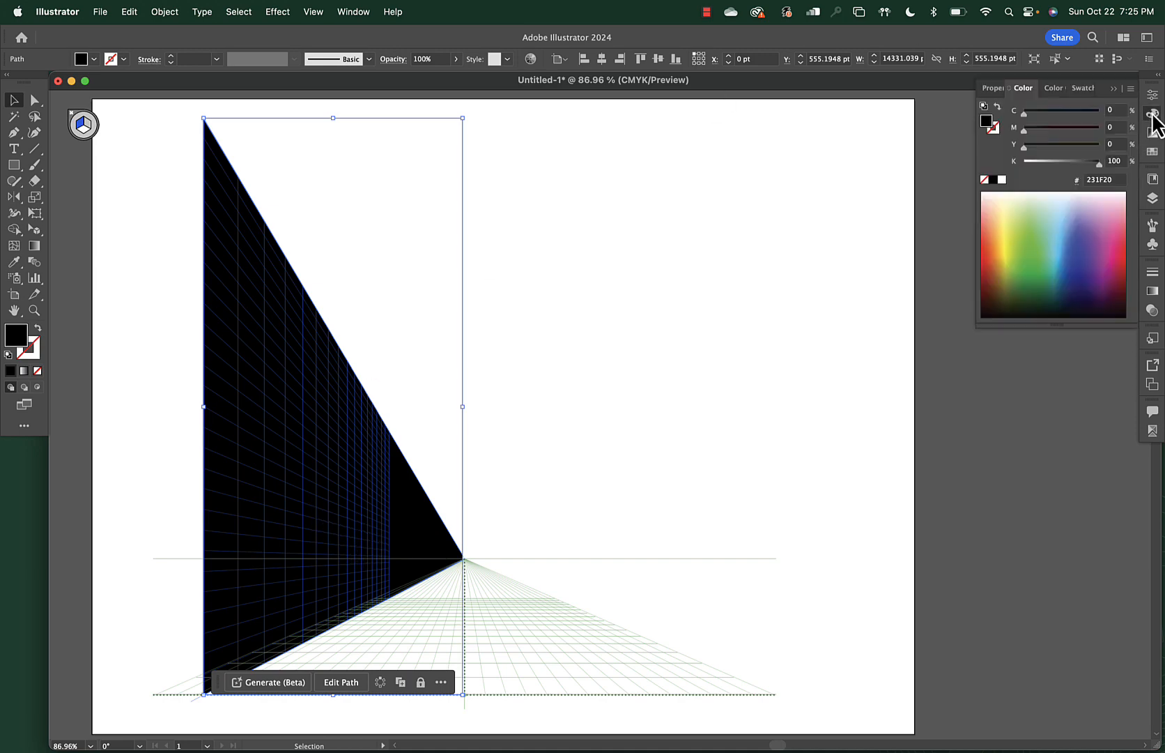
click(1014, 231)
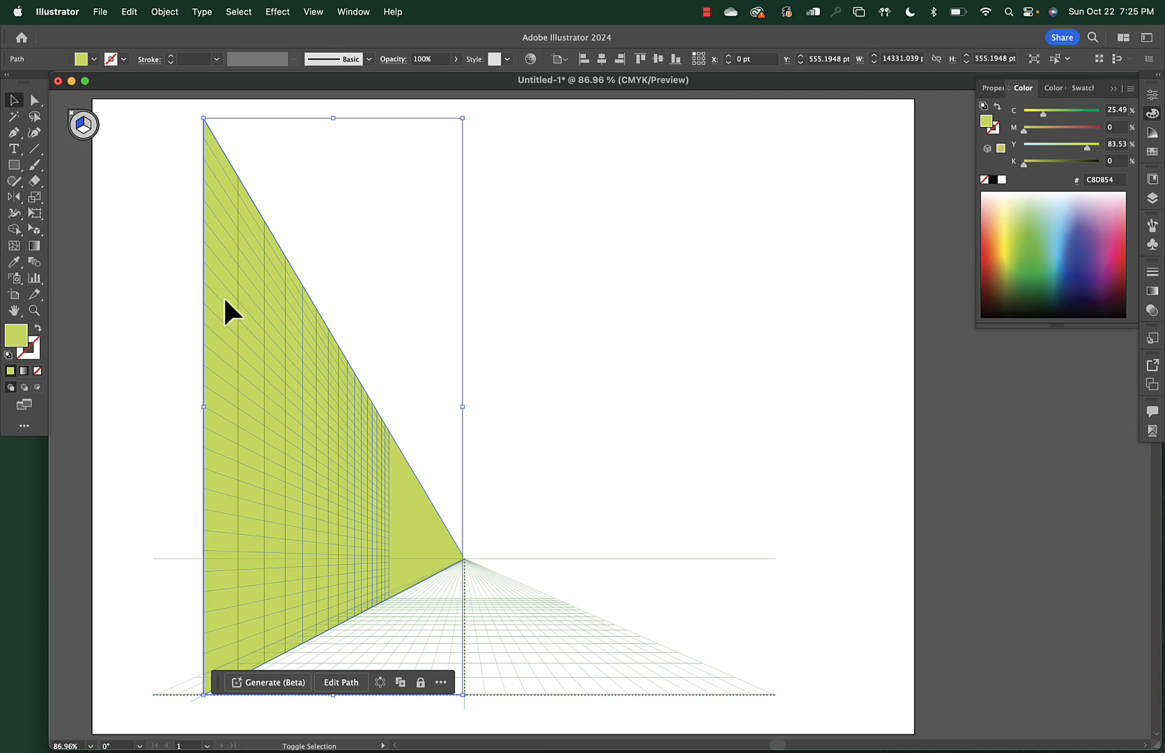
key(shift+v)
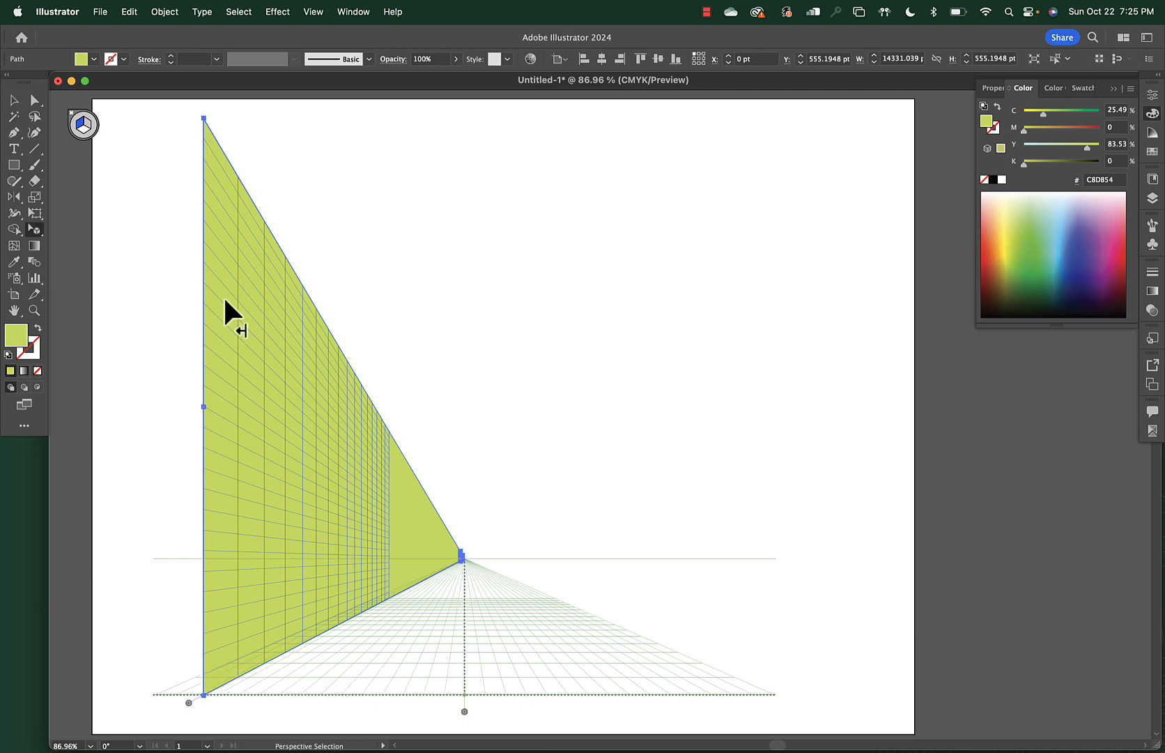
click(373, 310)
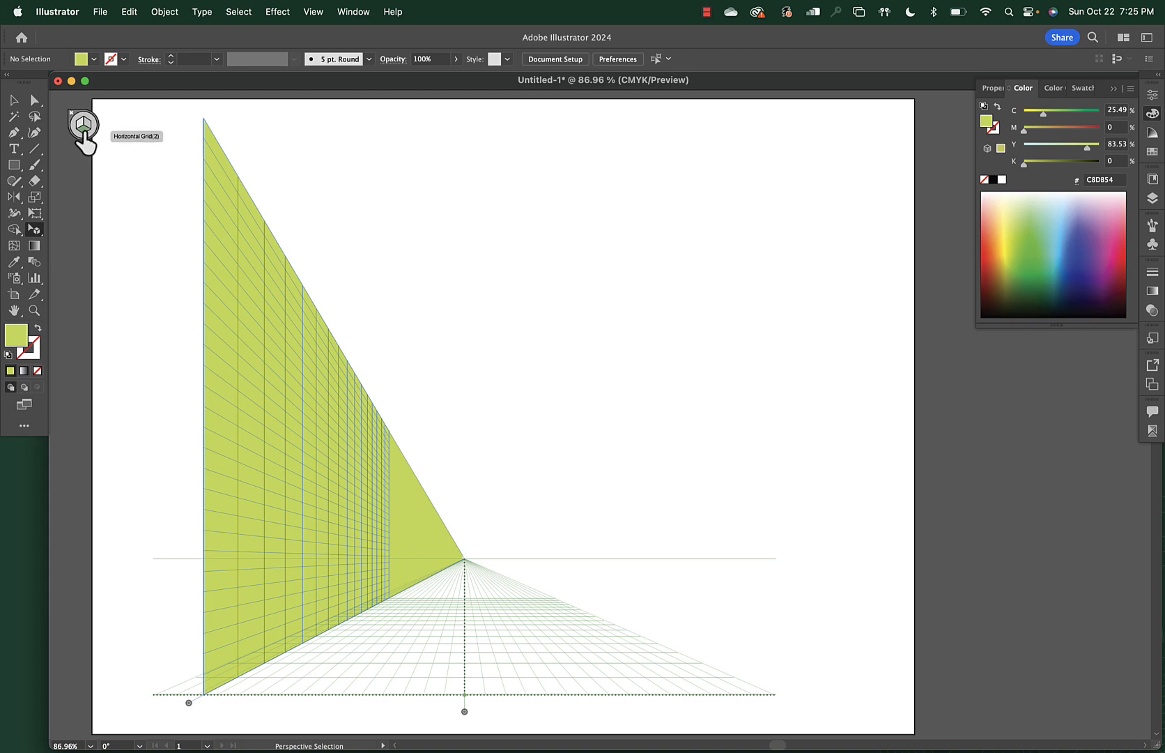
Draw a floor rectangle from the corner to the vanishing point and darken it to olive 9CAD42 (K 25%)
click(84, 131)
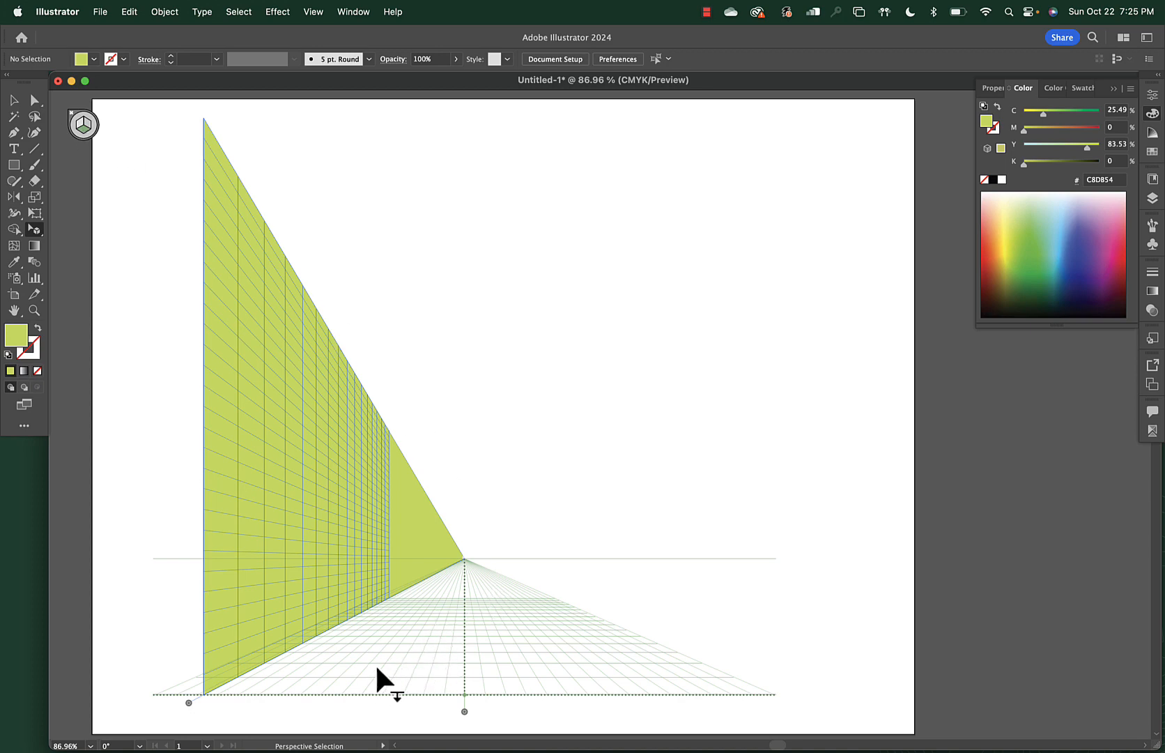
key(m)
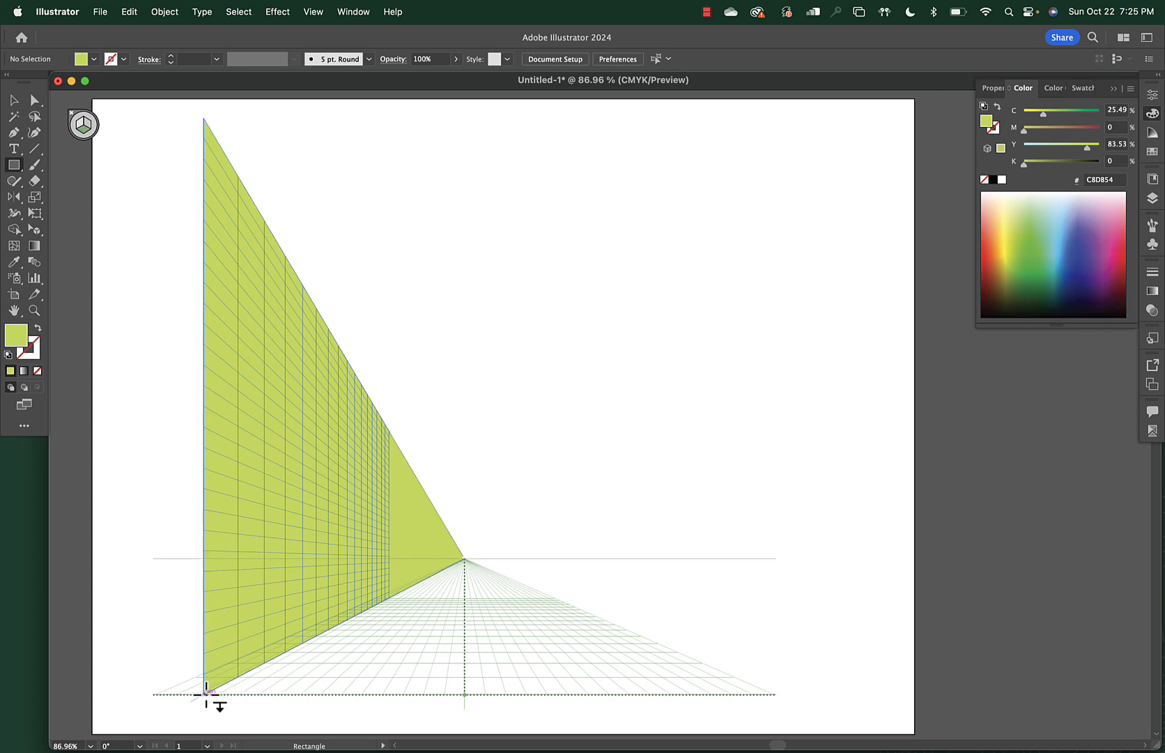
drag(203, 692, 468, 559)
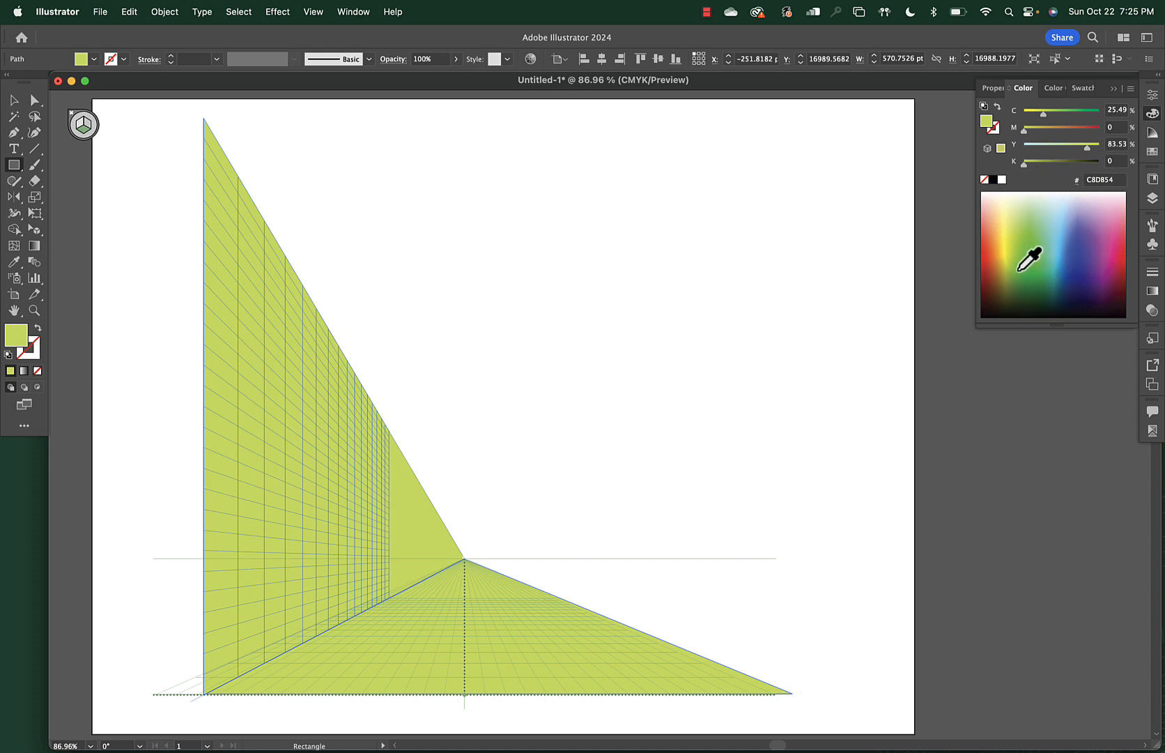
click(1035, 163)
drag(1036, 164, 1043, 166)
click(14, 99)
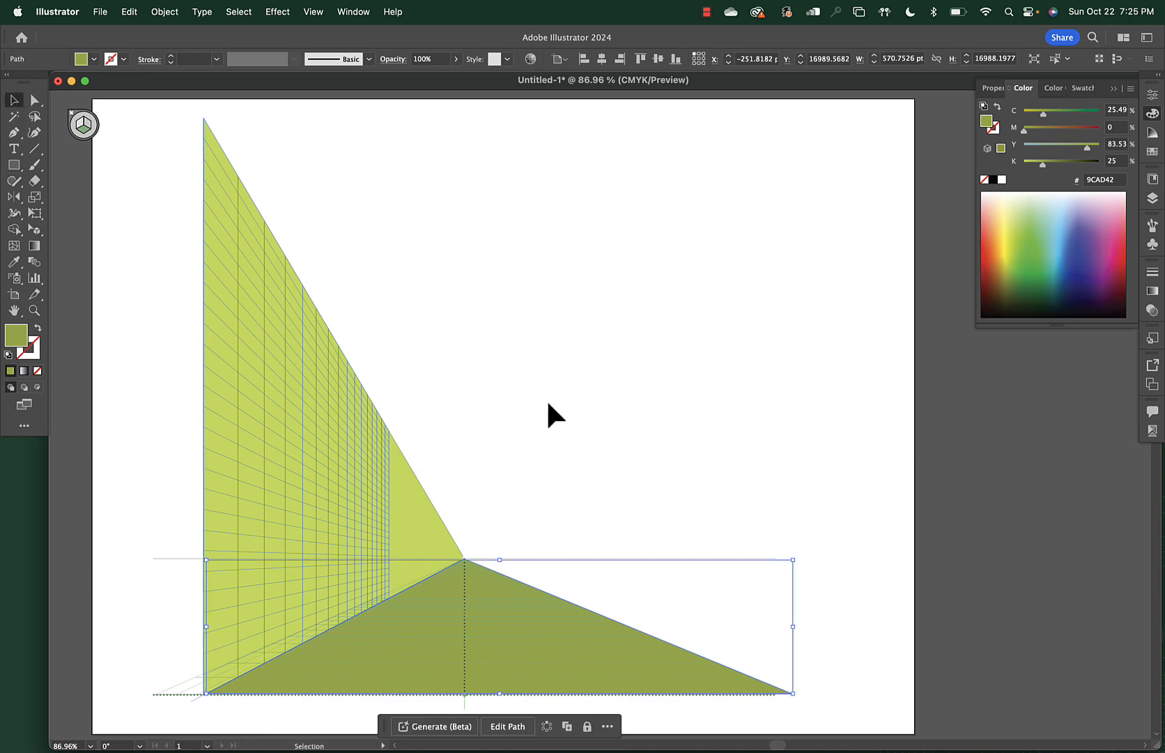
click(549, 414)
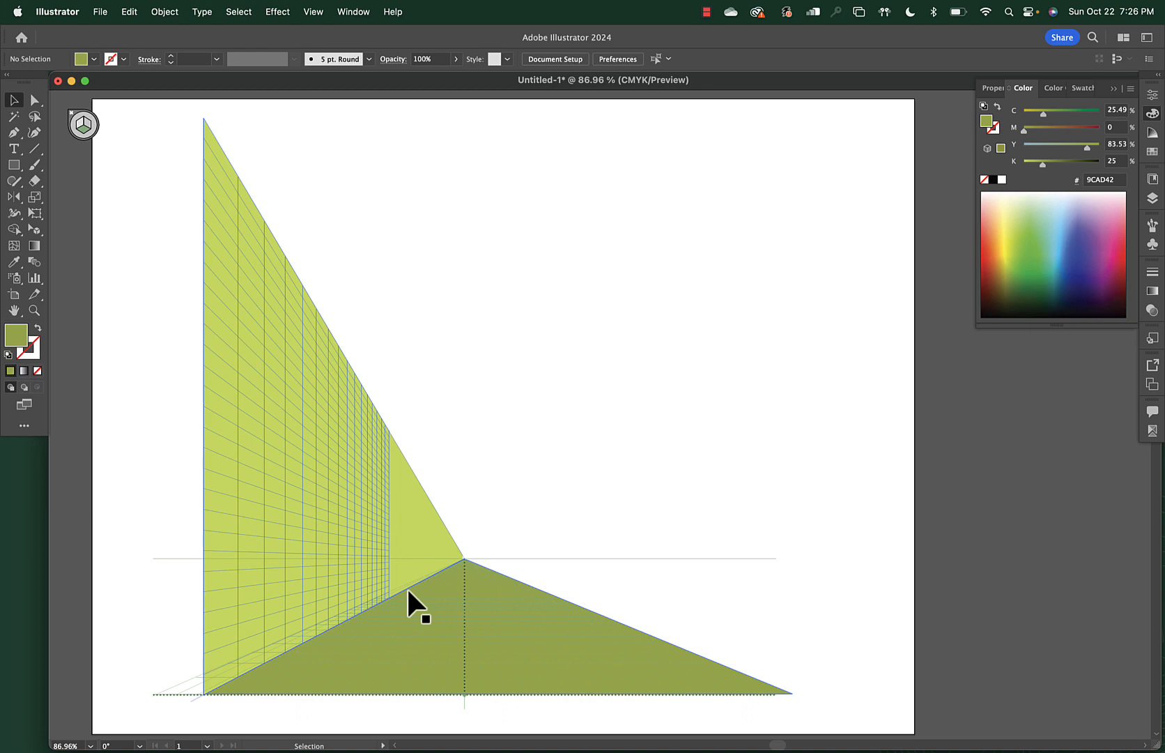
Draw a rectangle above the horizon and pull its top-left corner to the page edge
click(423, 610)
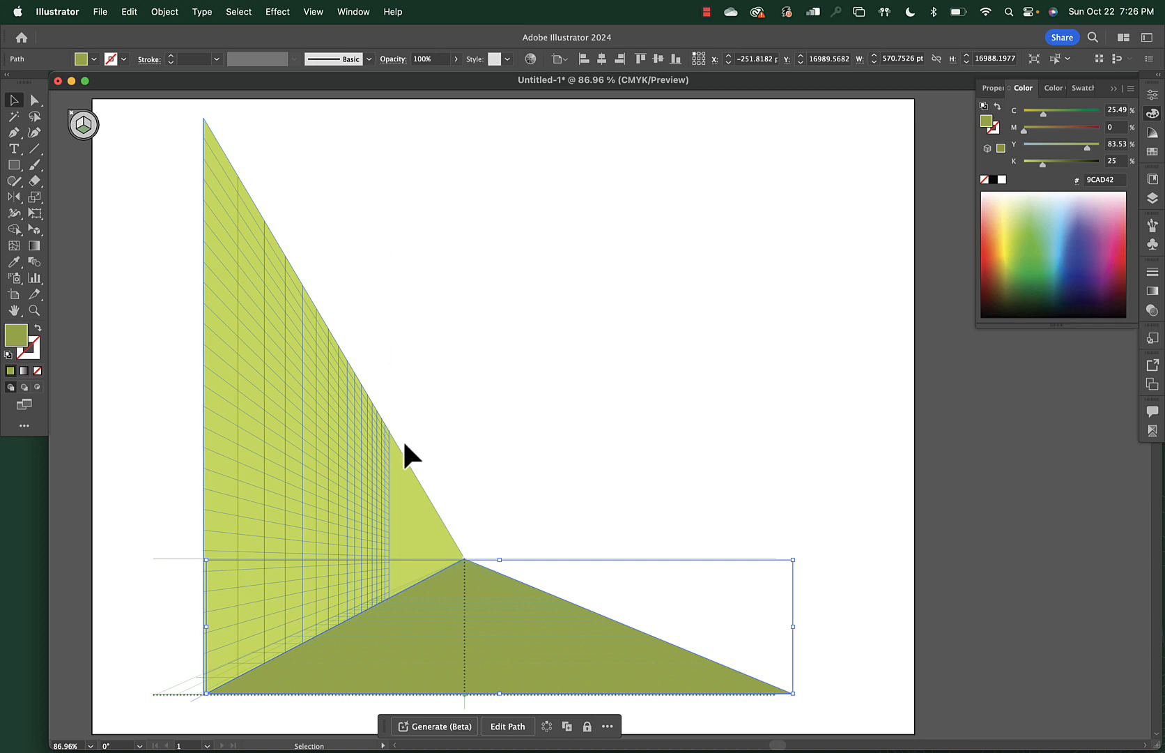
key(m)
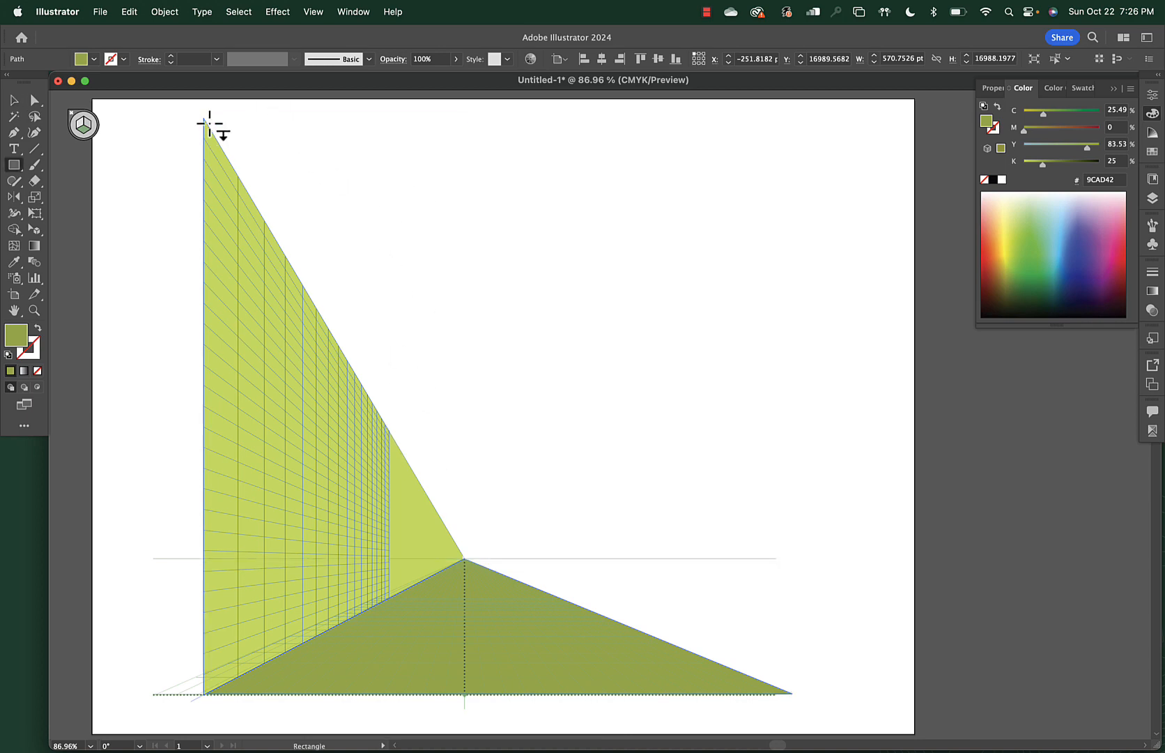
drag(211, 122, 469, 556)
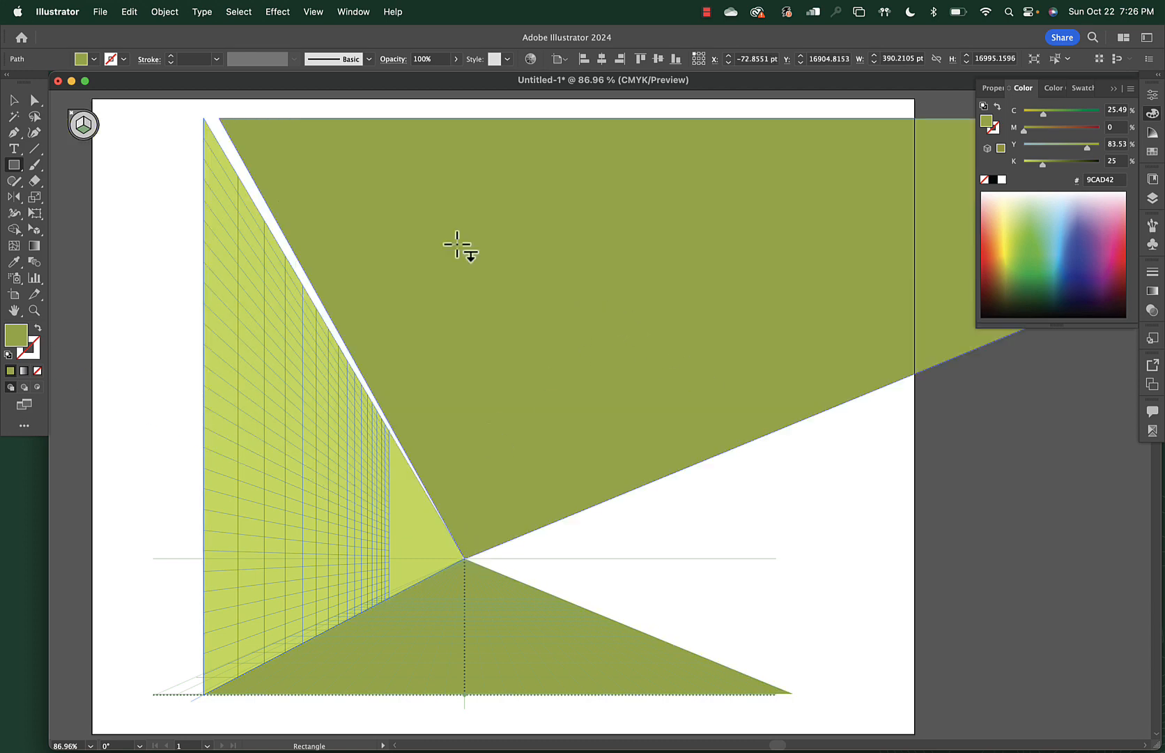
key(shift+v)
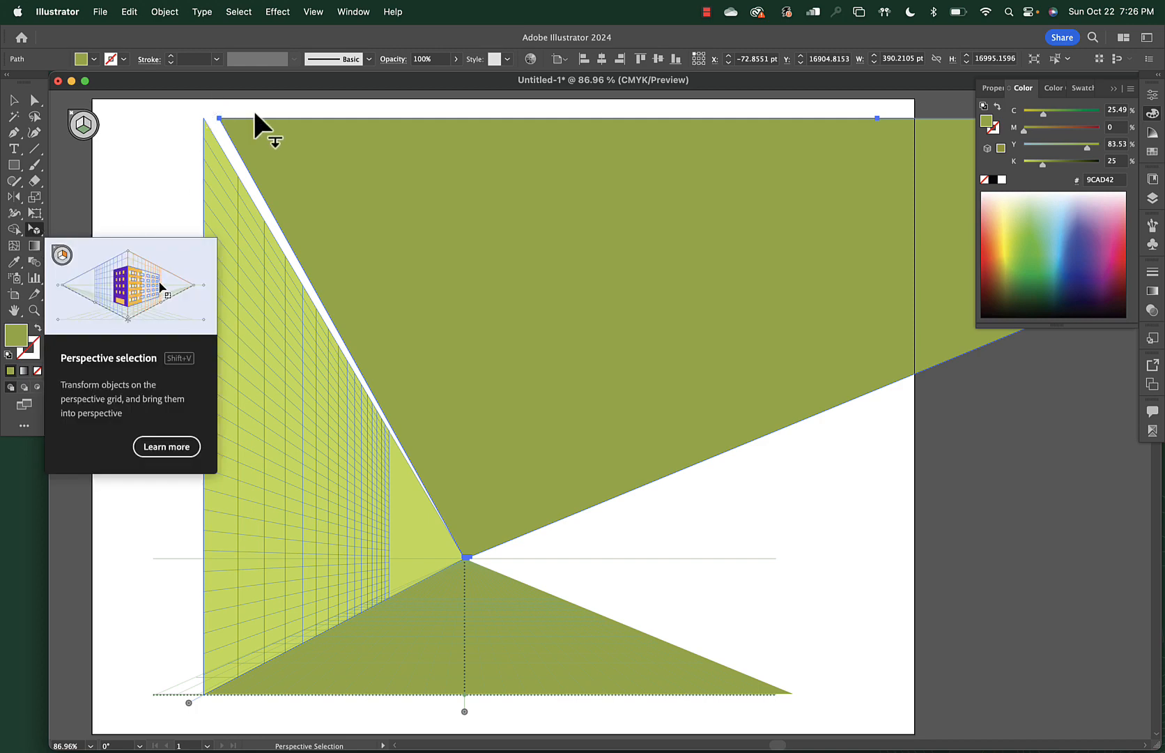
drag(218, 116, 206, 117)
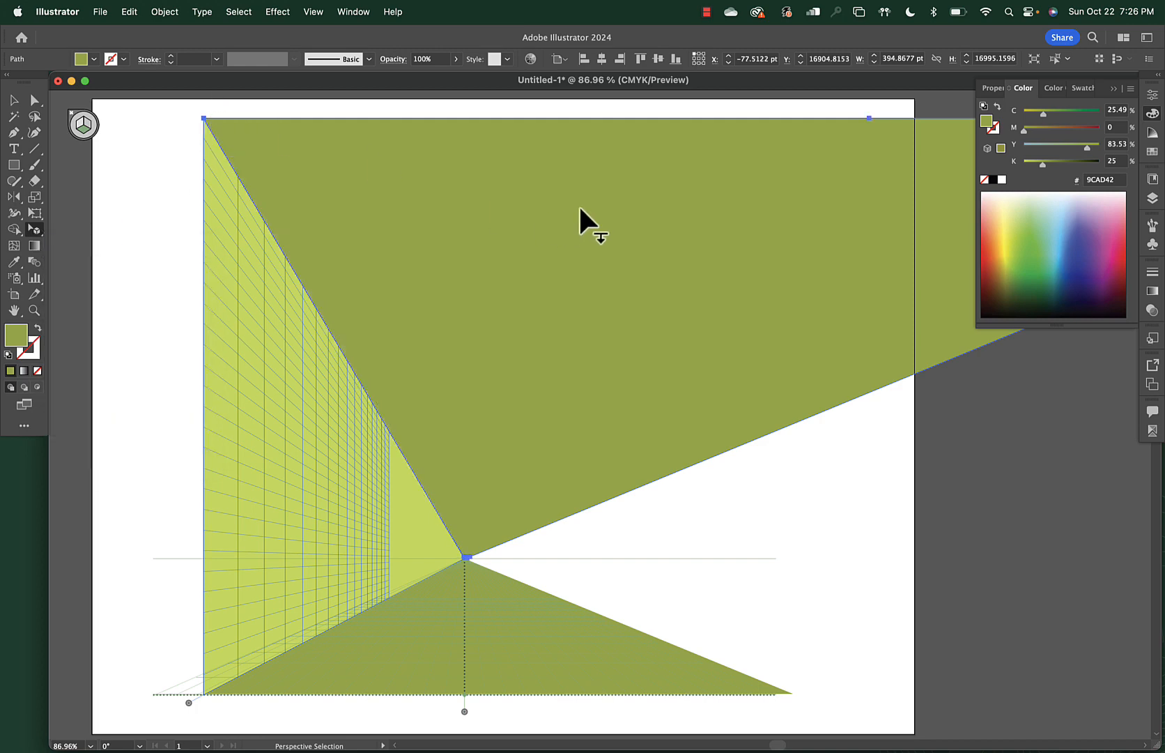
Drag the upper plane's far-right corners onto the page to reach its right edge
scroll(579, 207, right, 3)
scroll(579, 208, down, 3)
scroll(577, 205, down, 3)
scroll(577, 204, right, 3)
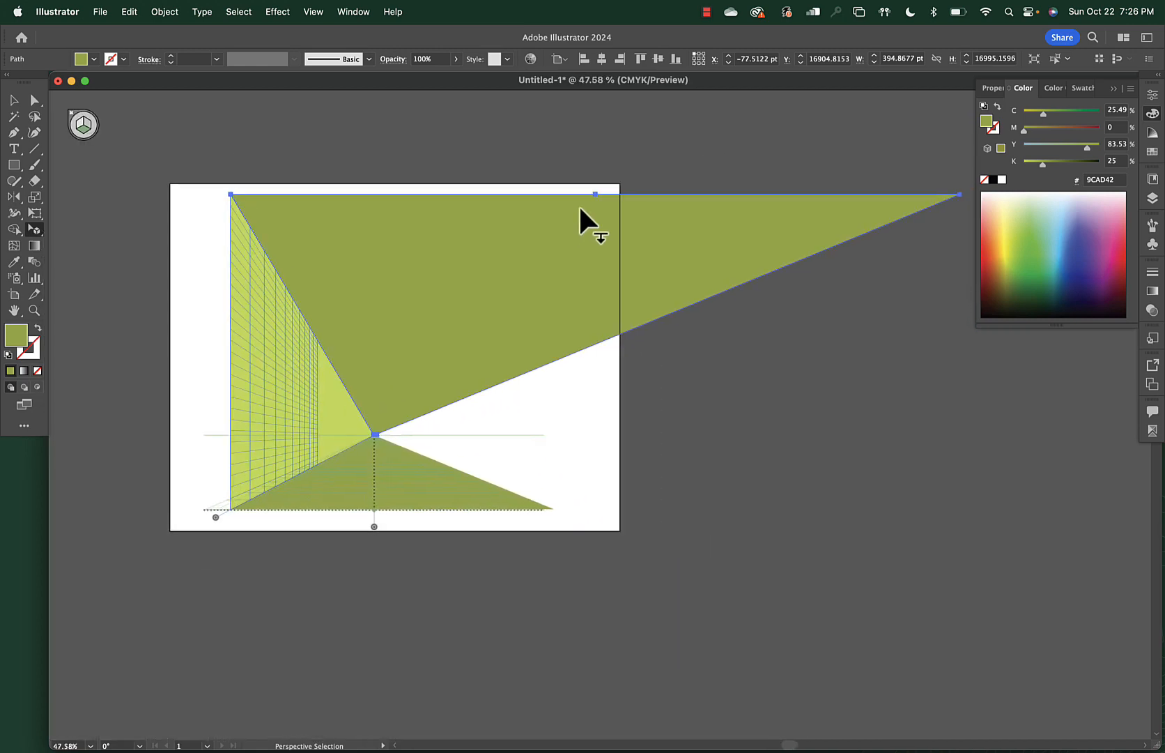
drag(922, 205, 469, 202)
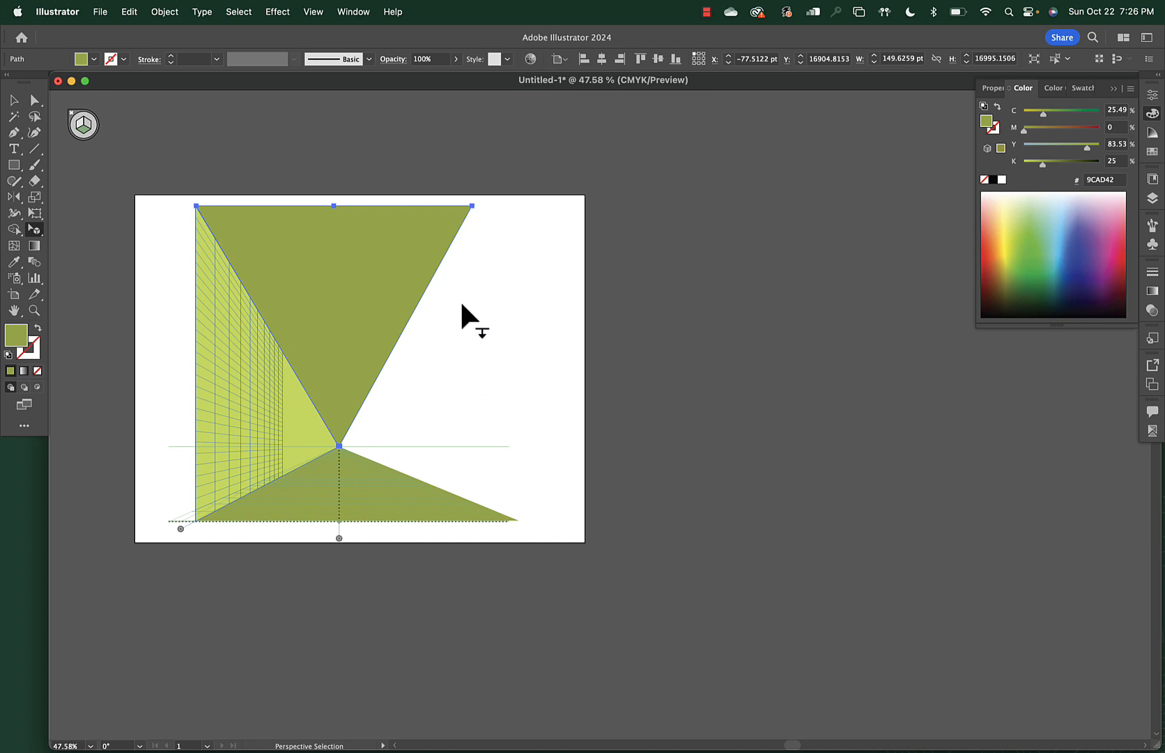
scroll(460, 299, up, 2)
scroll(475, 299, left, 5)
scroll(474, 300, up, 2)
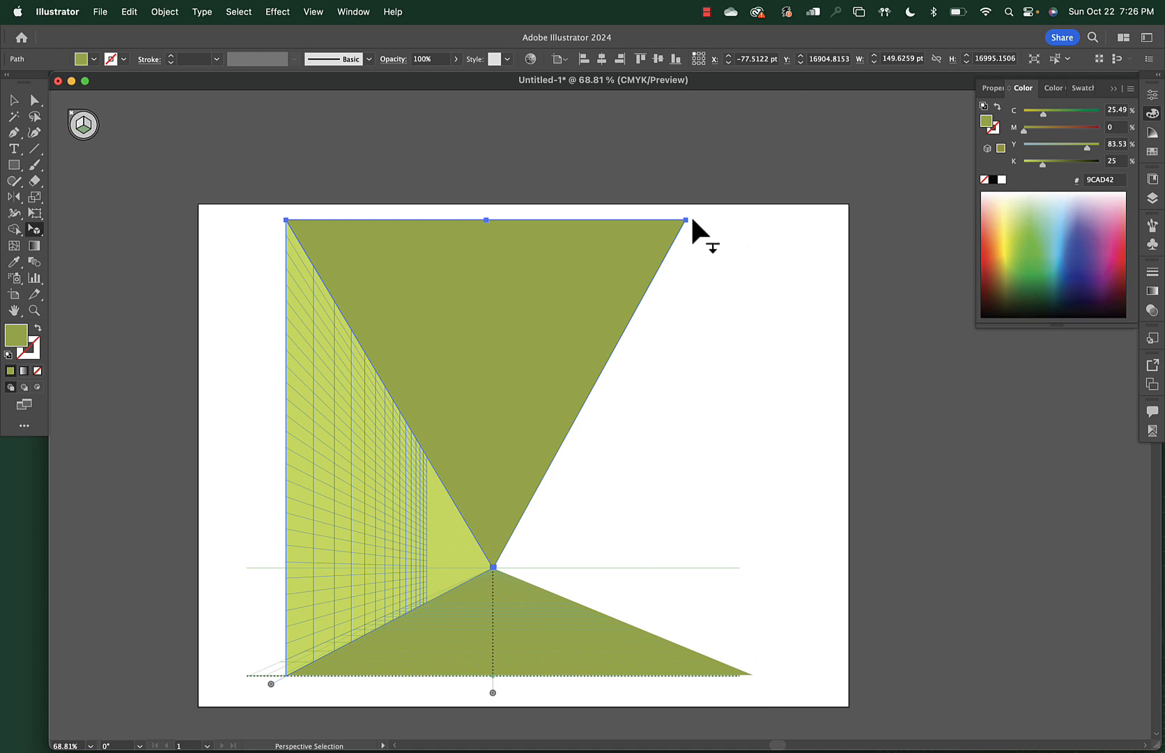
drag(685, 220, 718, 219)
click(729, 257)
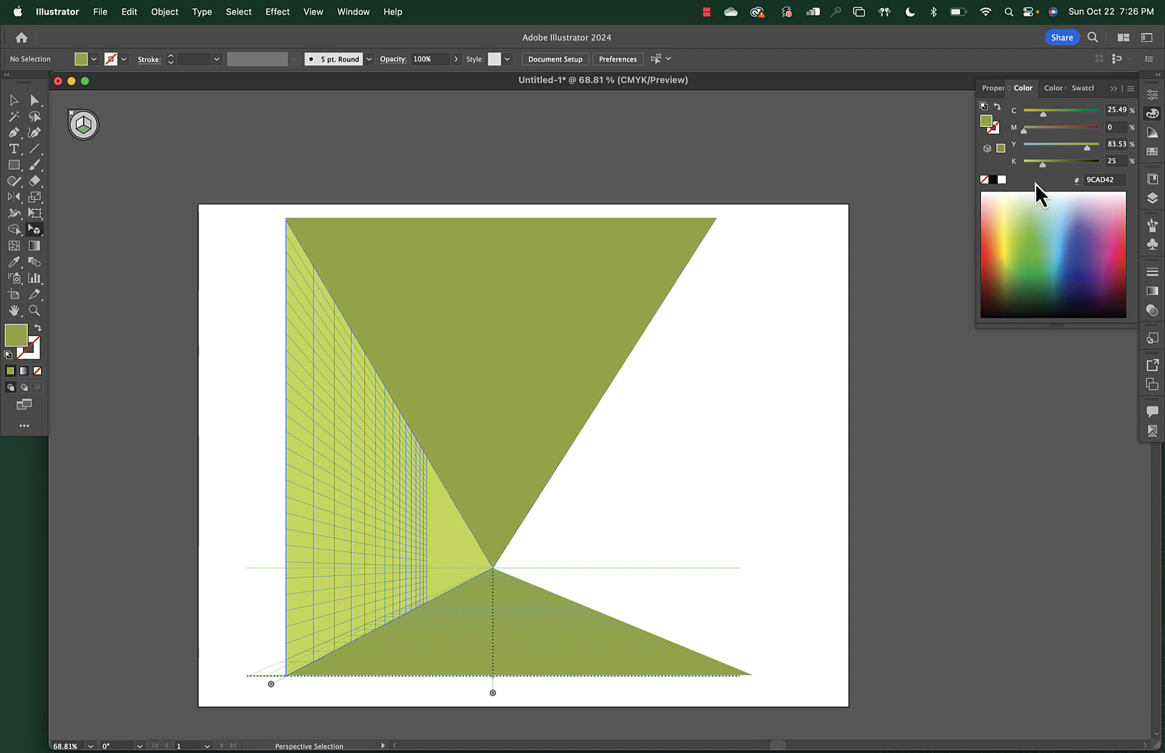
Lighten the ceiling to olive B0C248 (13% K), then ready rectangles on the right wall plane
drag(1042, 164, 1035, 165)
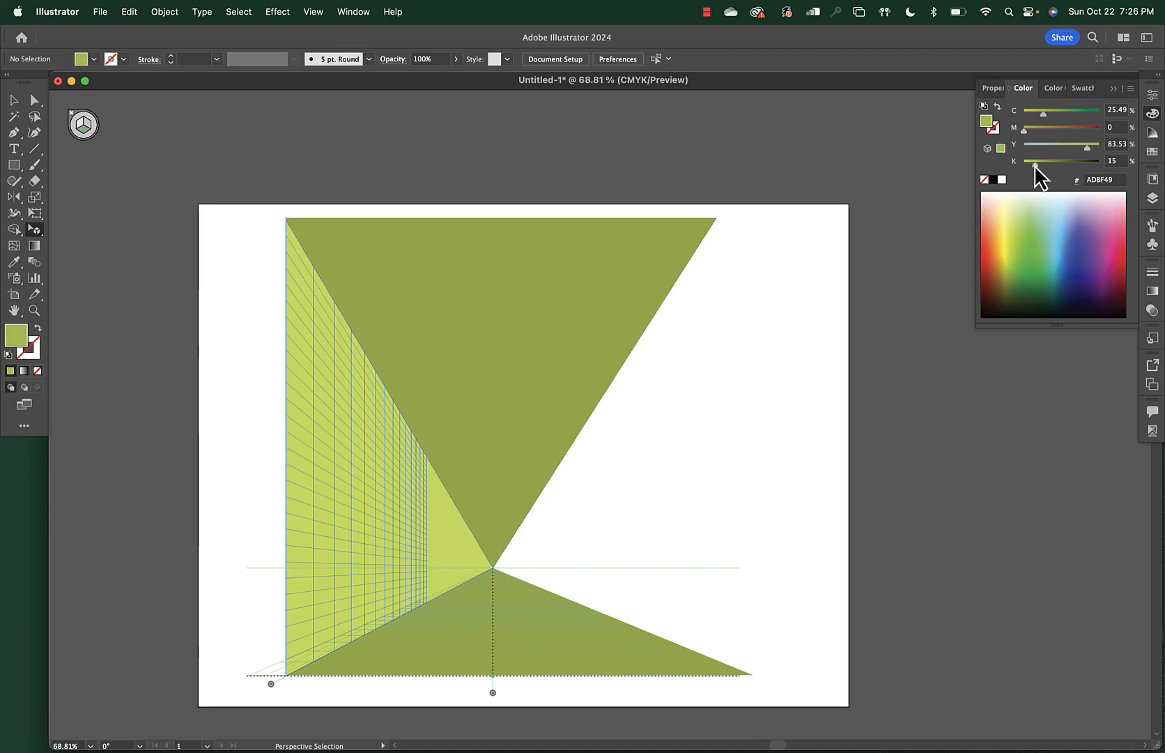
click(551, 328)
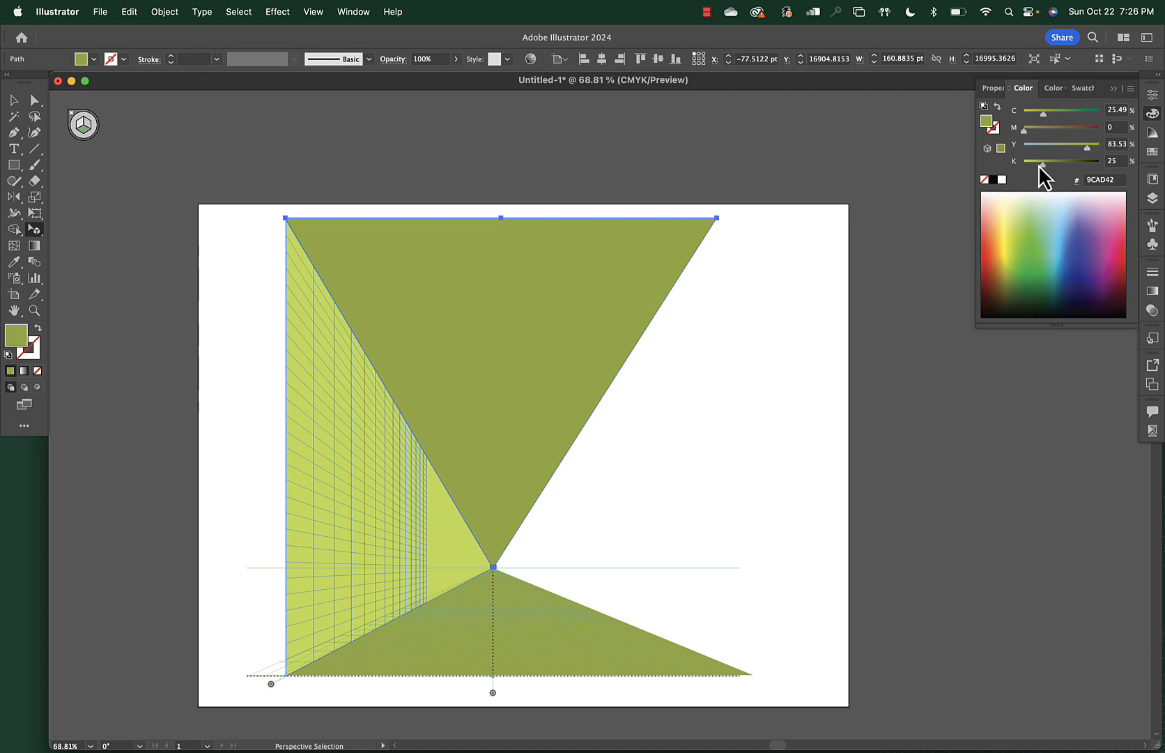
drag(1040, 166, 1032, 169)
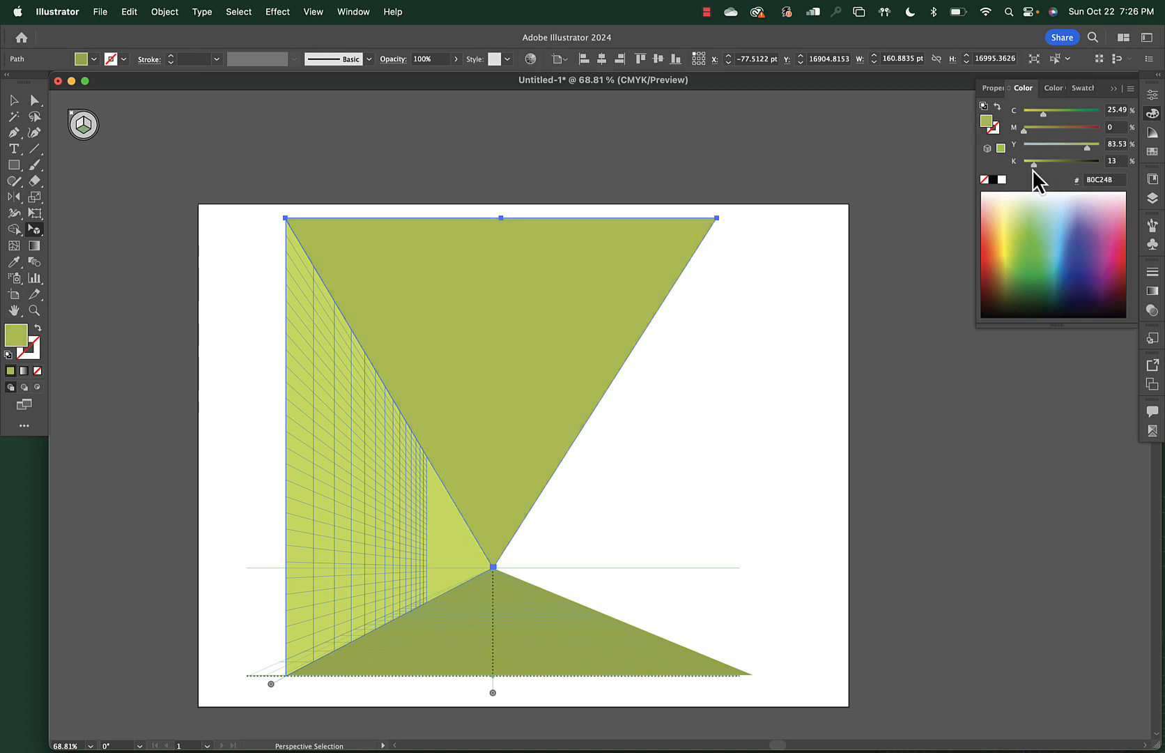
click(712, 260)
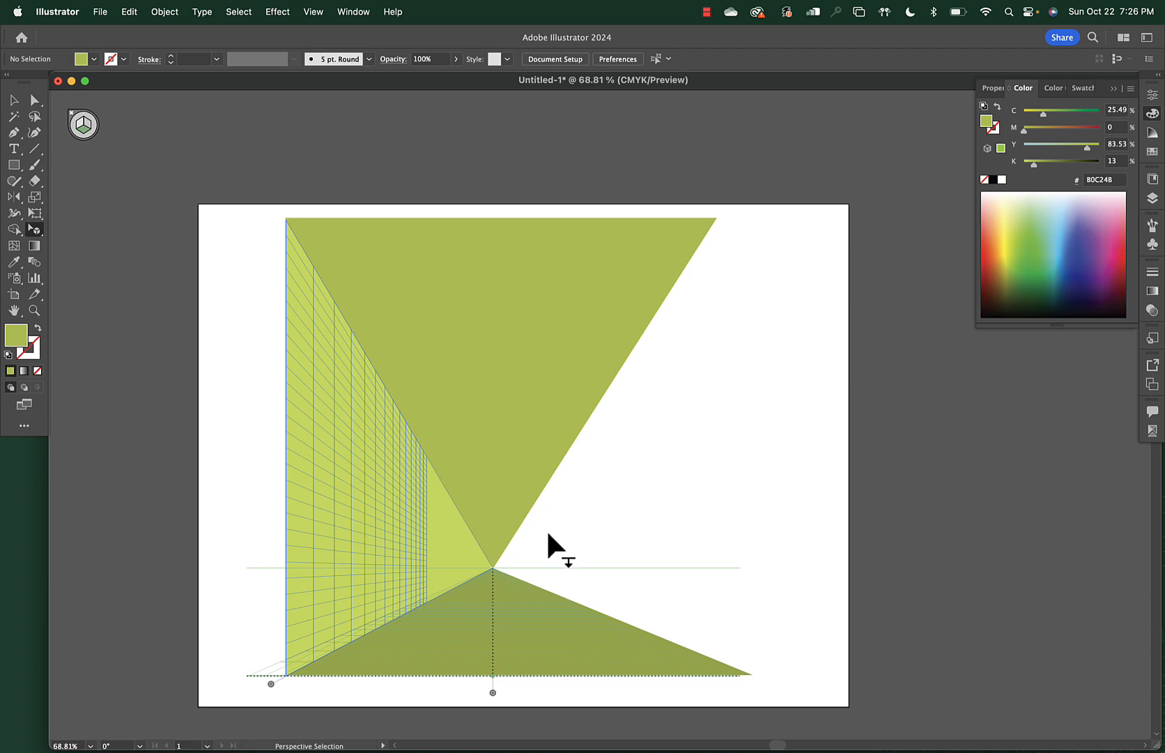
key(1)
key(m)
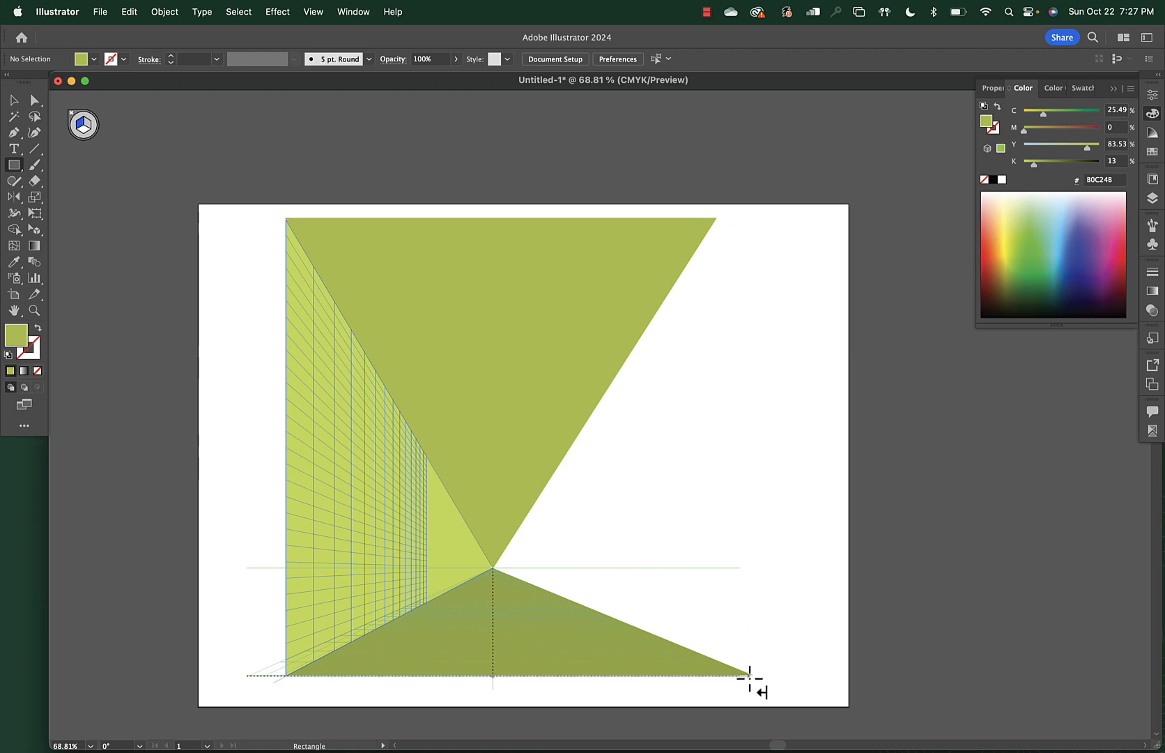
Draw the right wall plane, stretch its corners outward, and lighten it to BDD050 (K 5%)
drag(751, 676, 495, 567)
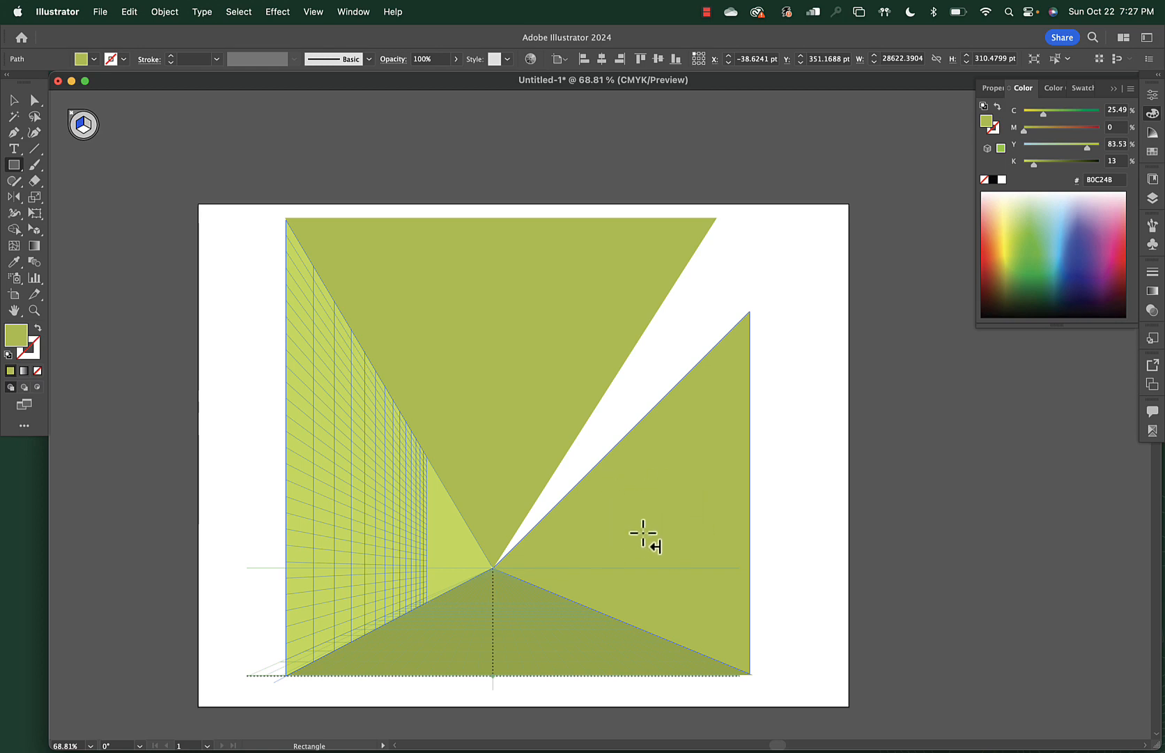
key(shift+v)
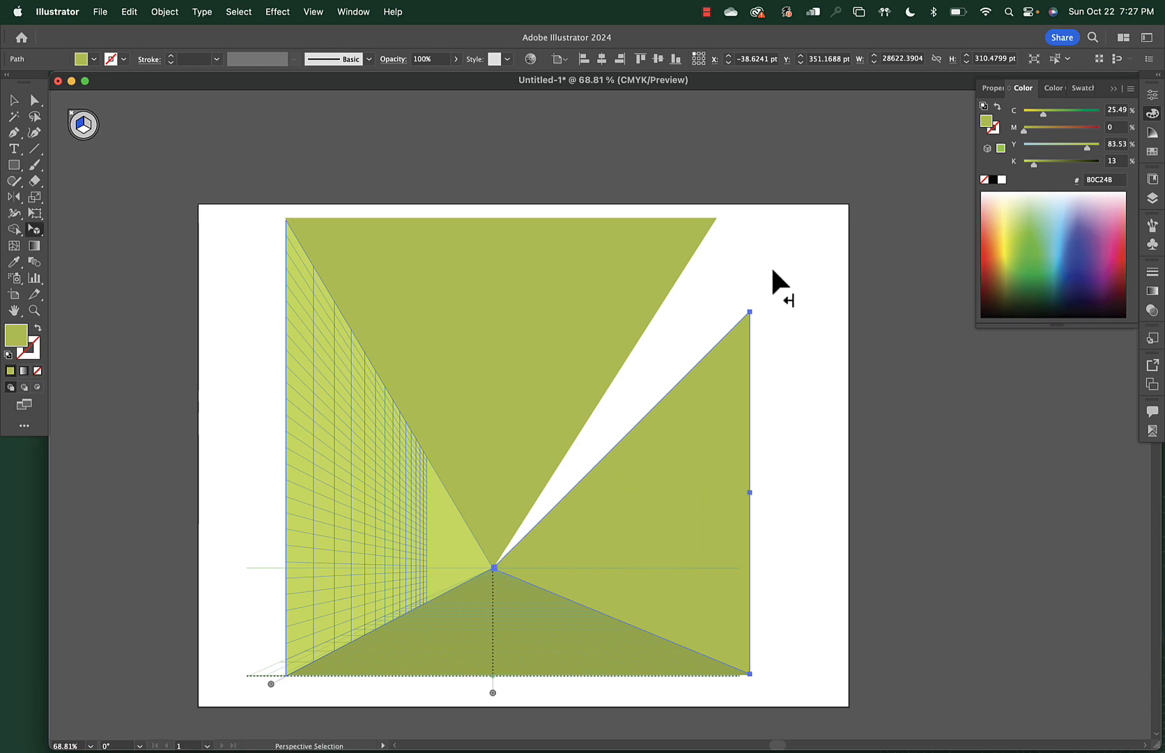
drag(753, 307, 713, 217)
drag(716, 657, 752, 675)
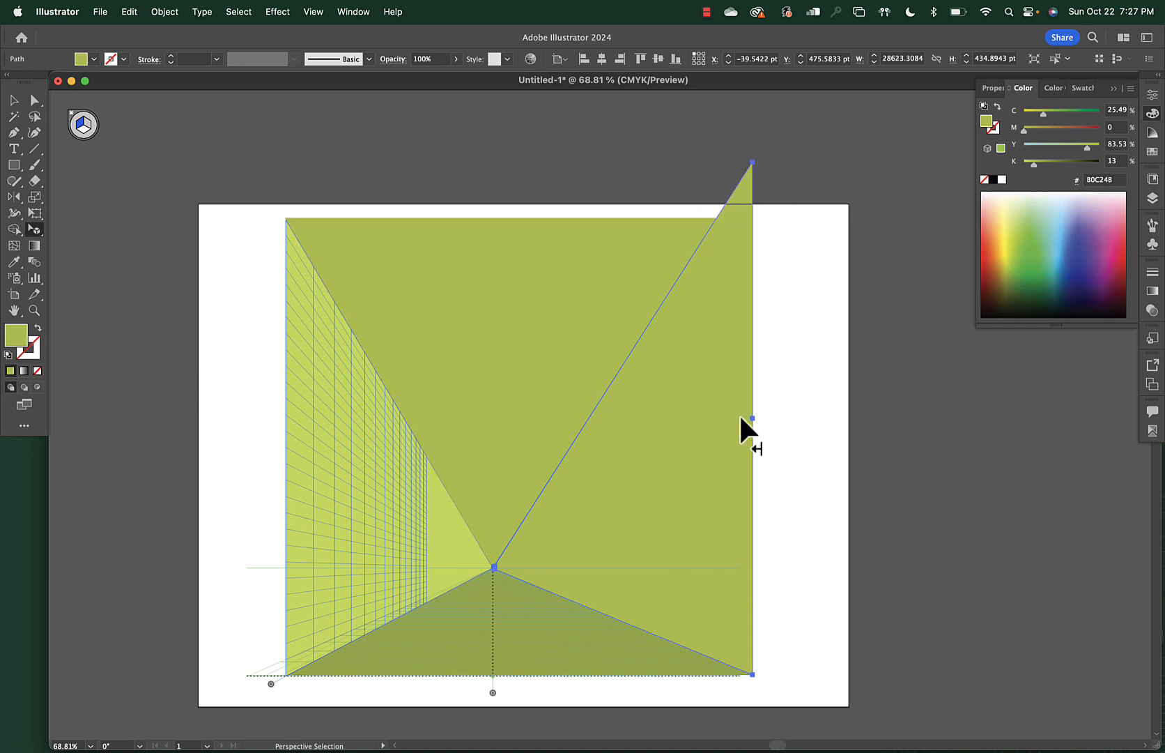
drag(1035, 165, 1030, 165)
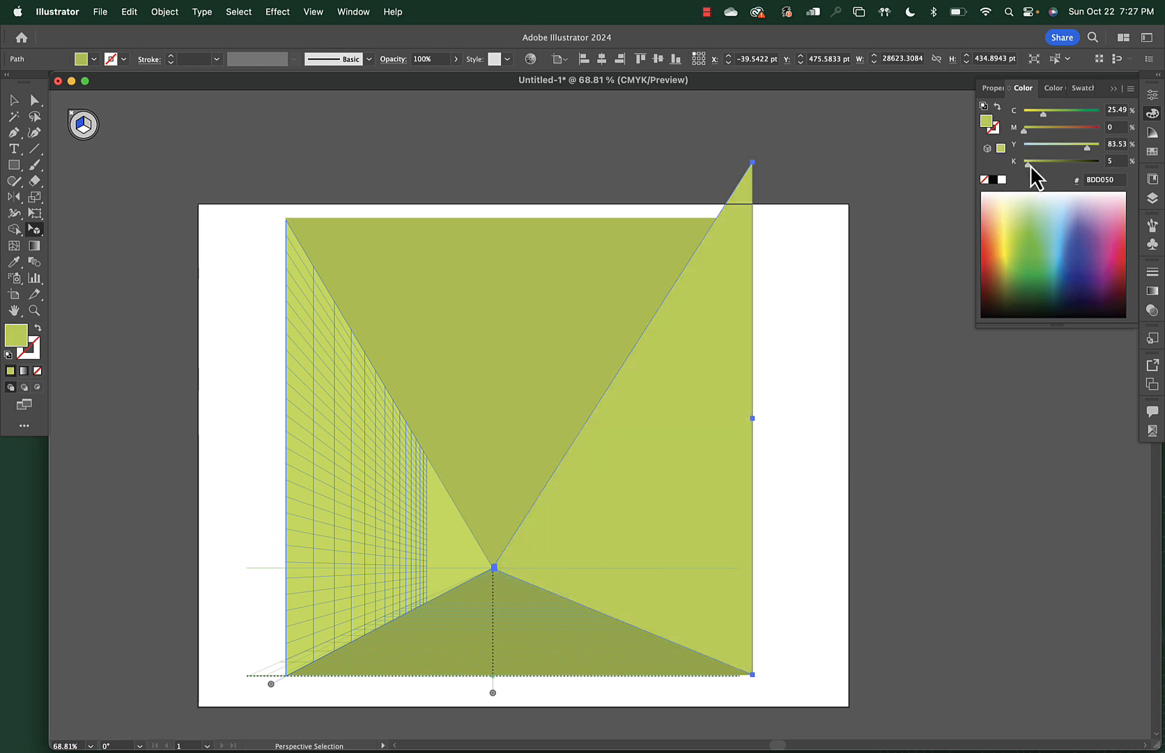
click(819, 414)
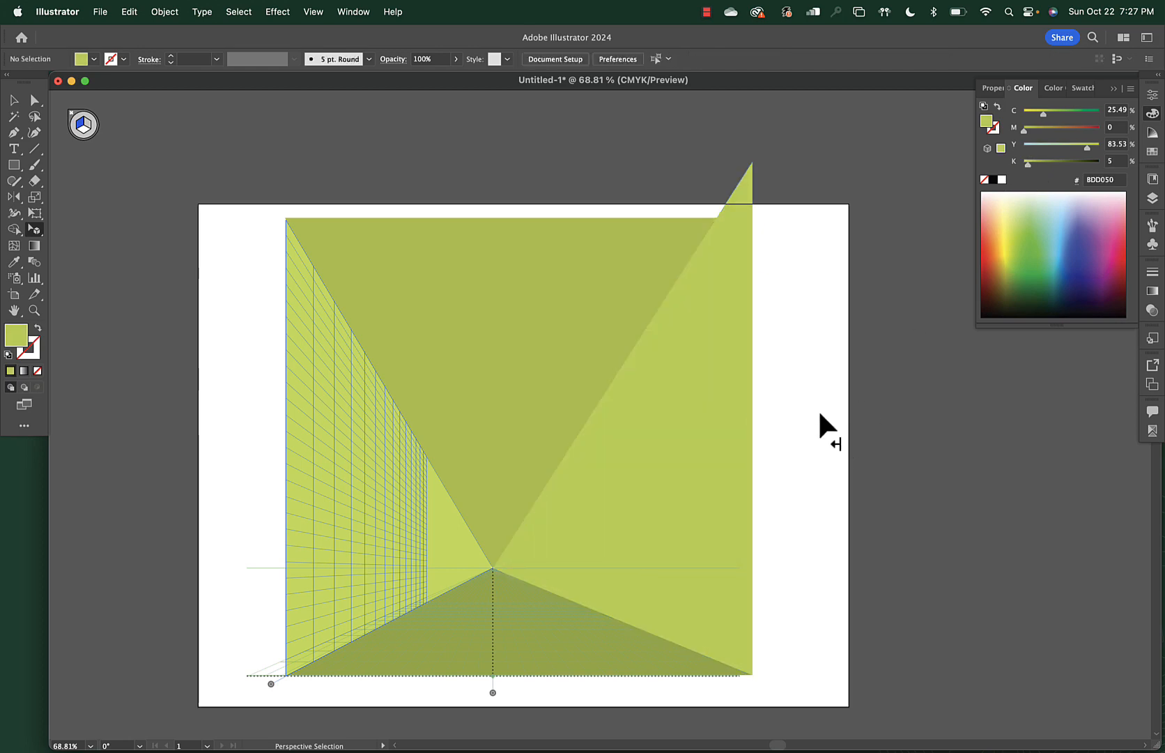
Raise the ceiling to the artboard top and extend the left wall to the left edge
click(596, 230)
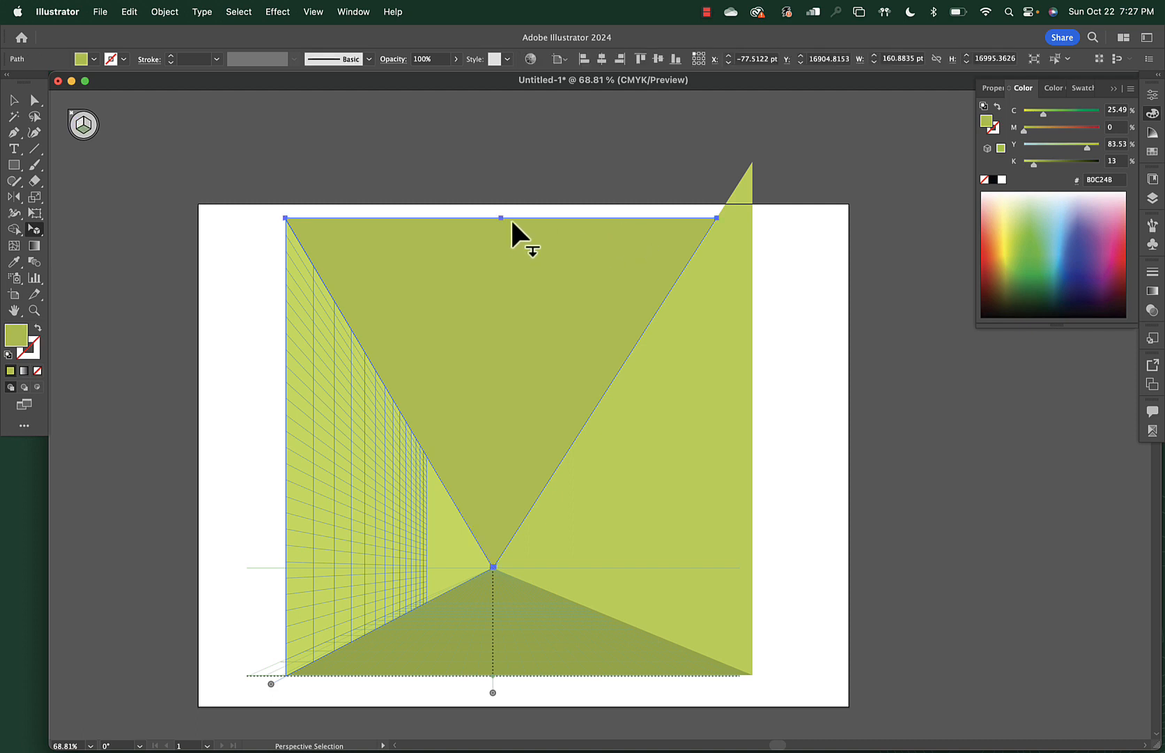
drag(499, 216, 498, 200)
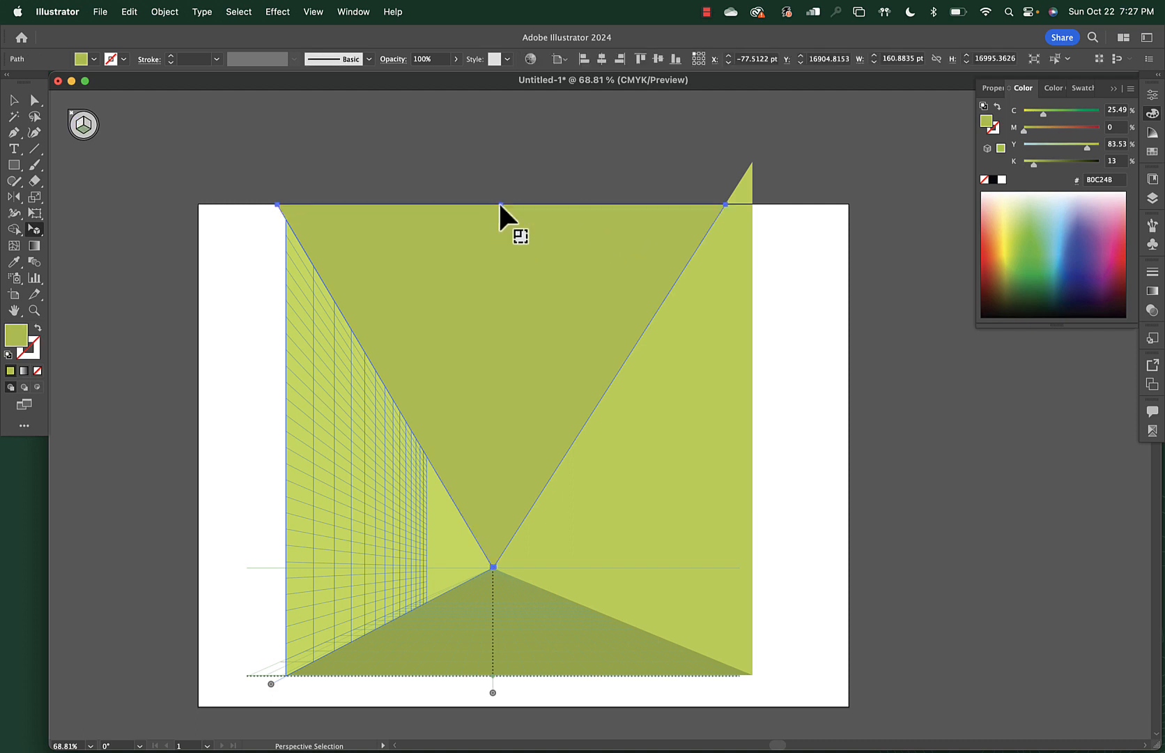
click(285, 361)
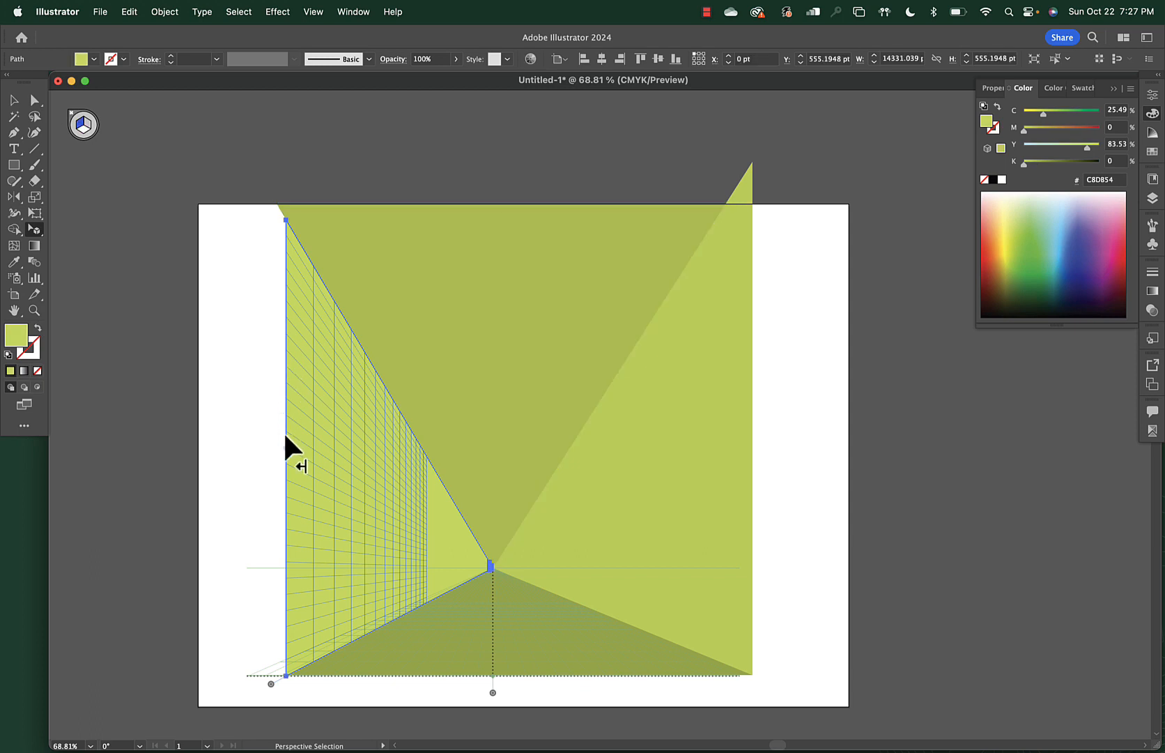
drag(284, 444, 198, 437)
Push the floor past the bottom edge and the right wall past the right edge; raise the ceiling slightly more
click(524, 660)
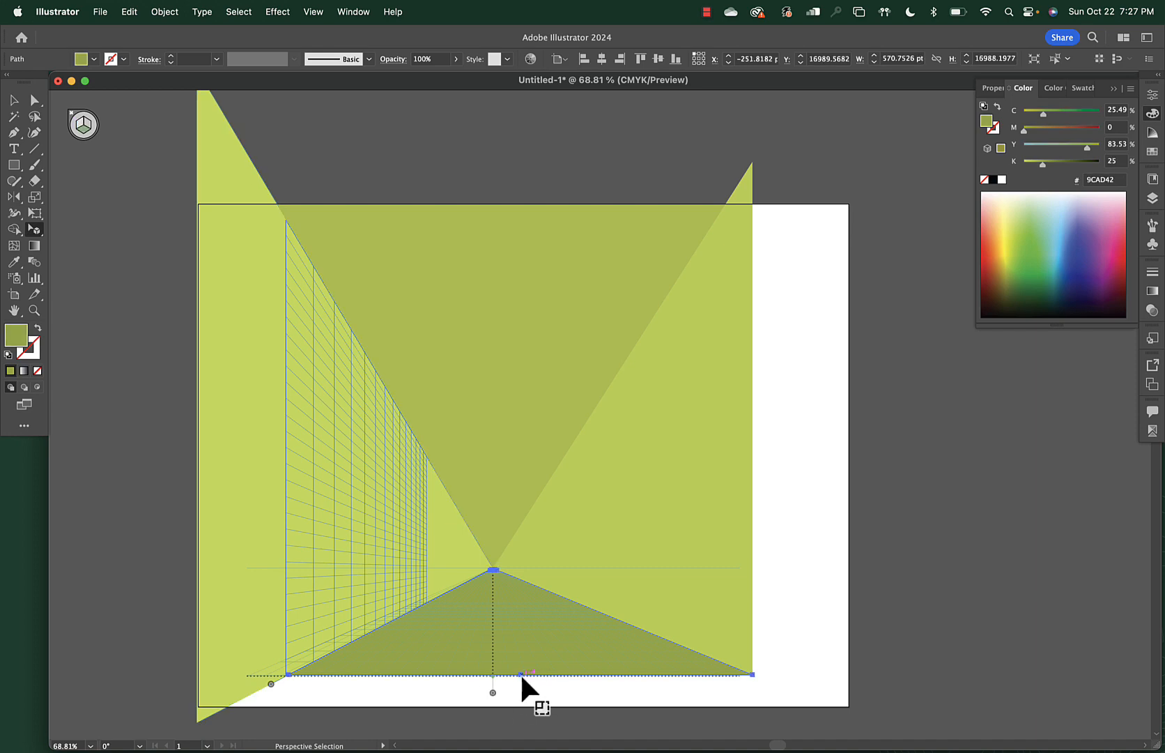
drag(521, 674, 519, 712)
drag(755, 414, 854, 413)
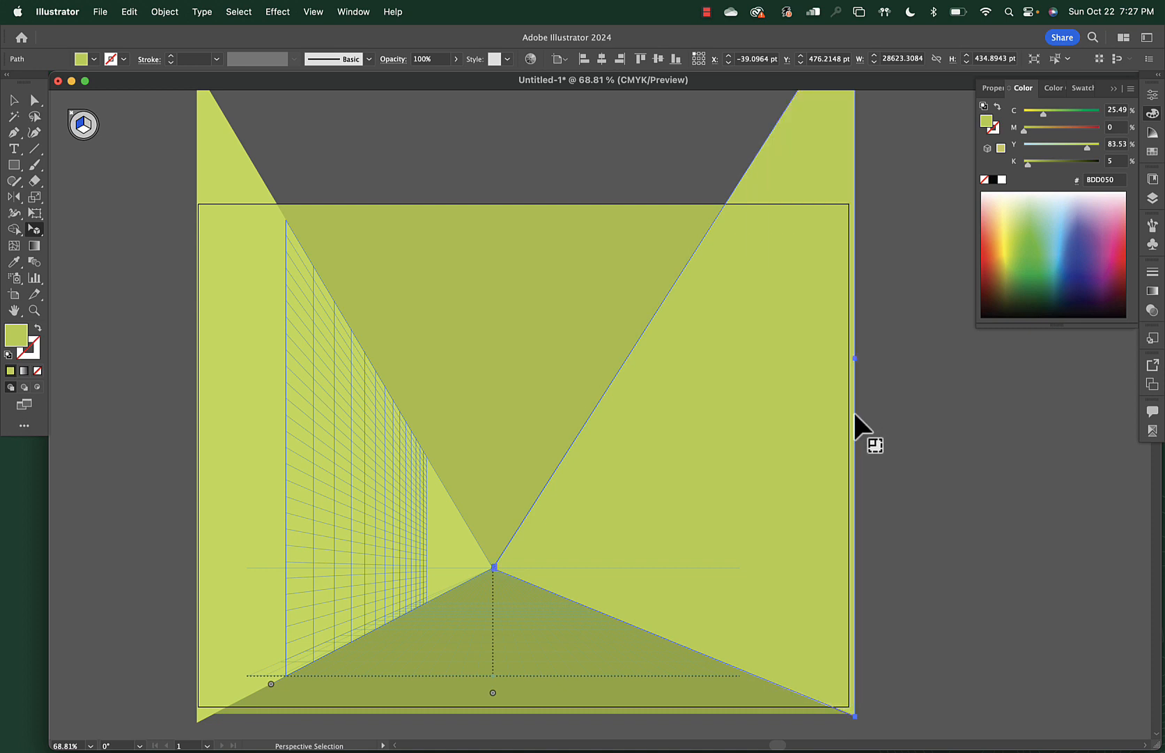
click(919, 411)
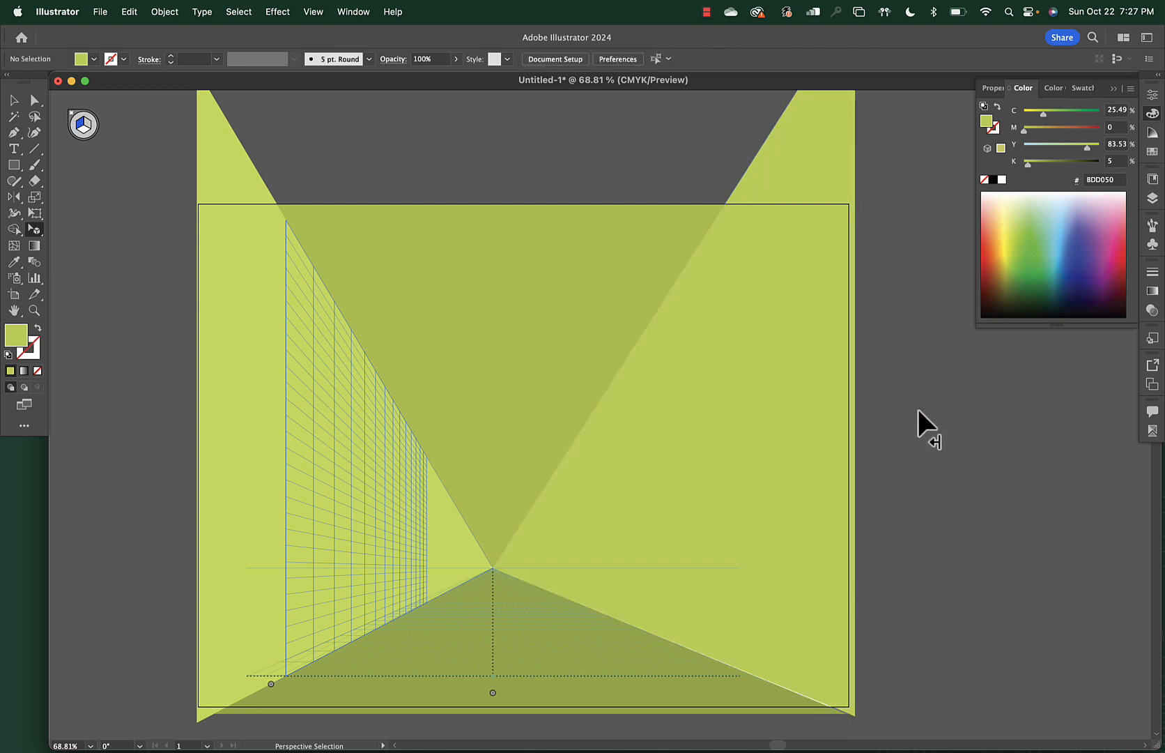
click(453, 244)
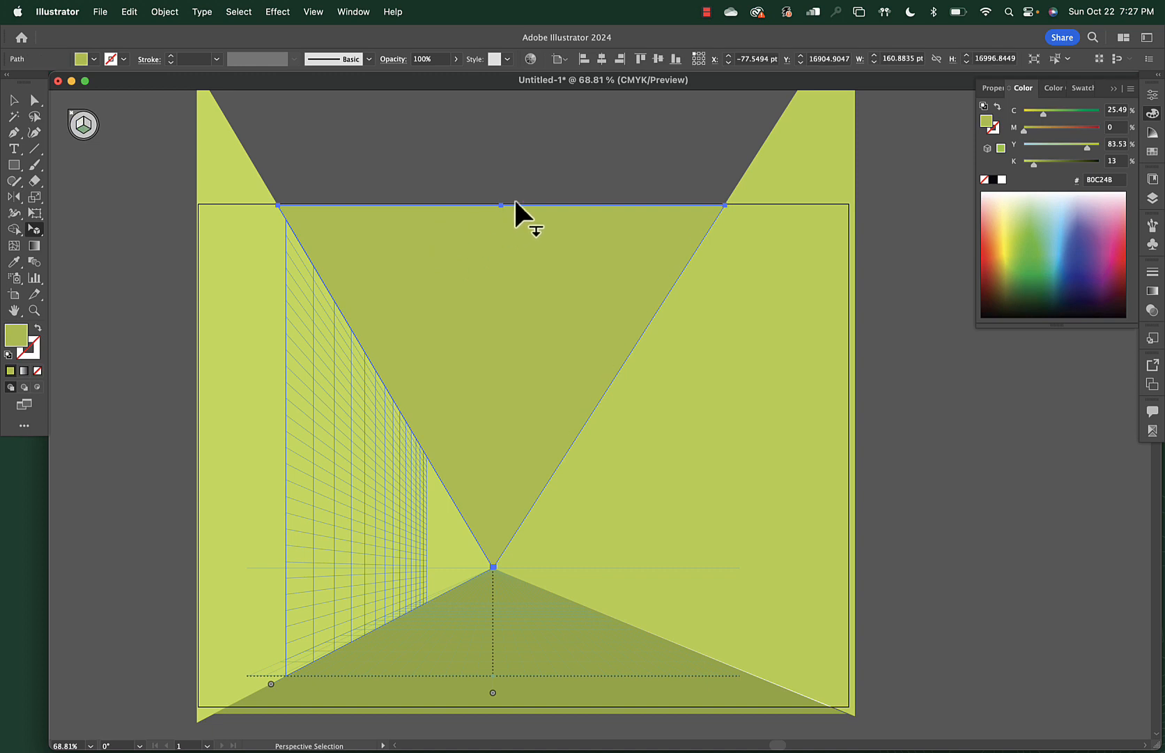
drag(500, 202, 500, 193)
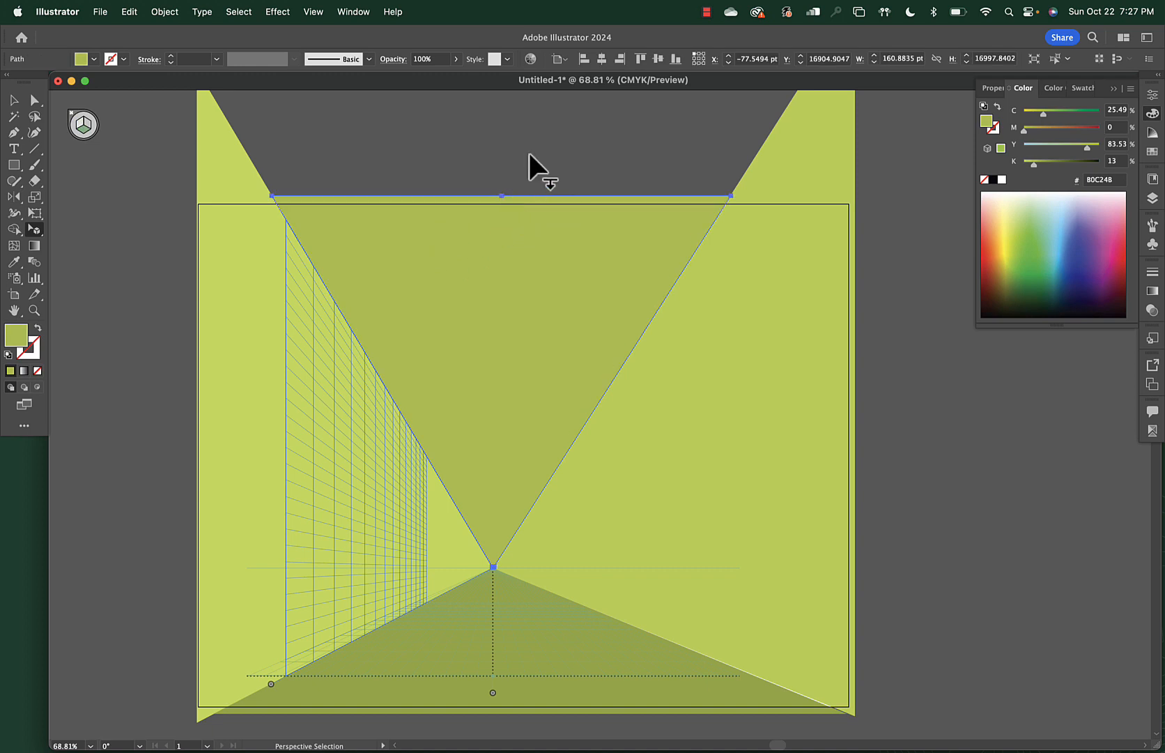
click(529, 153)
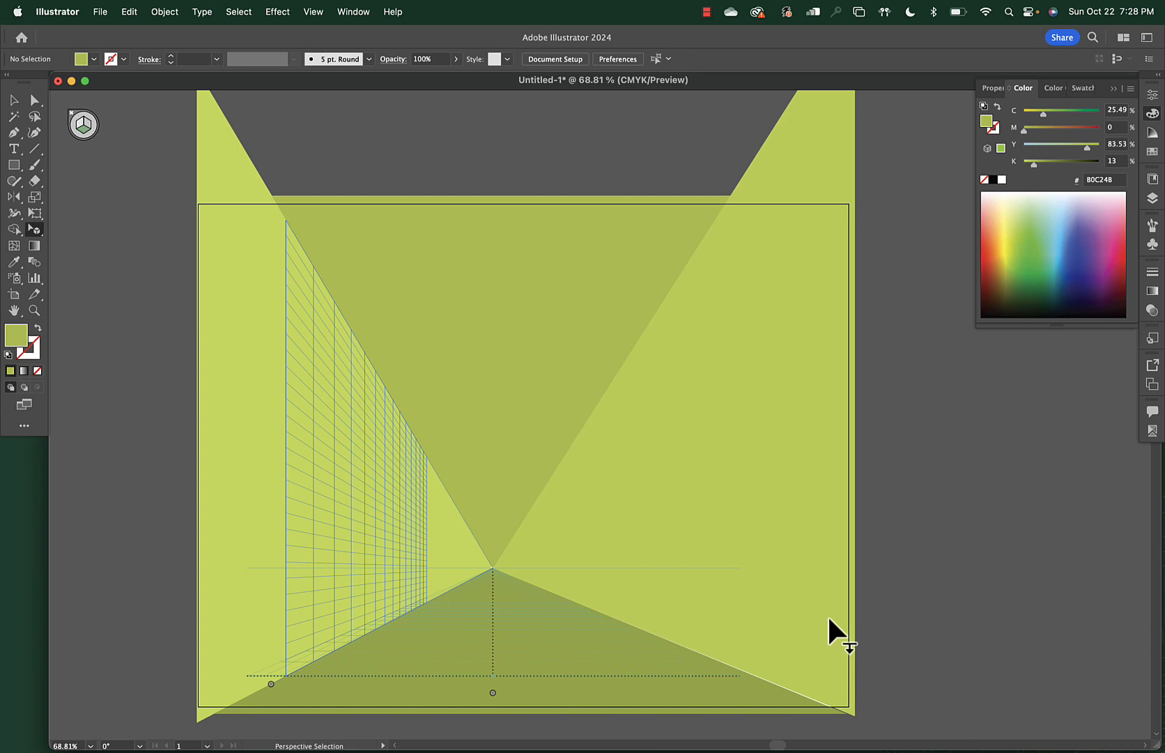
Colour the ceiling light sky blue, the right wall soft olive, and the floor black
click(622, 287)
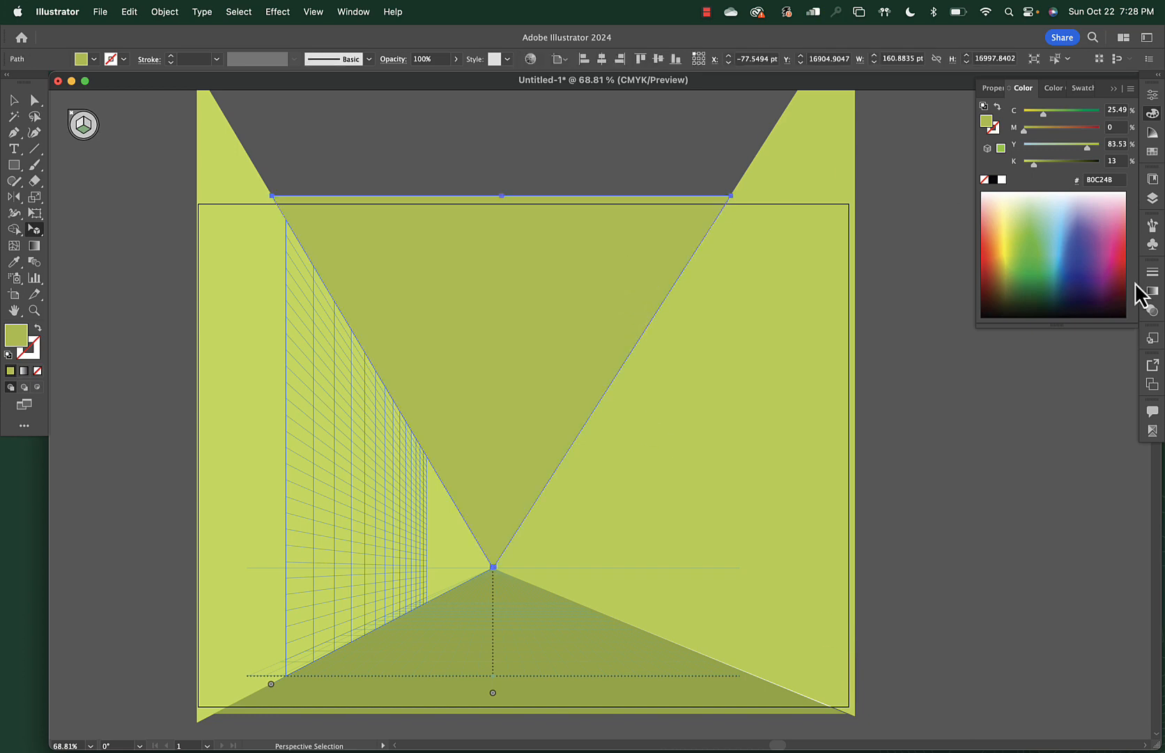
click(1068, 209)
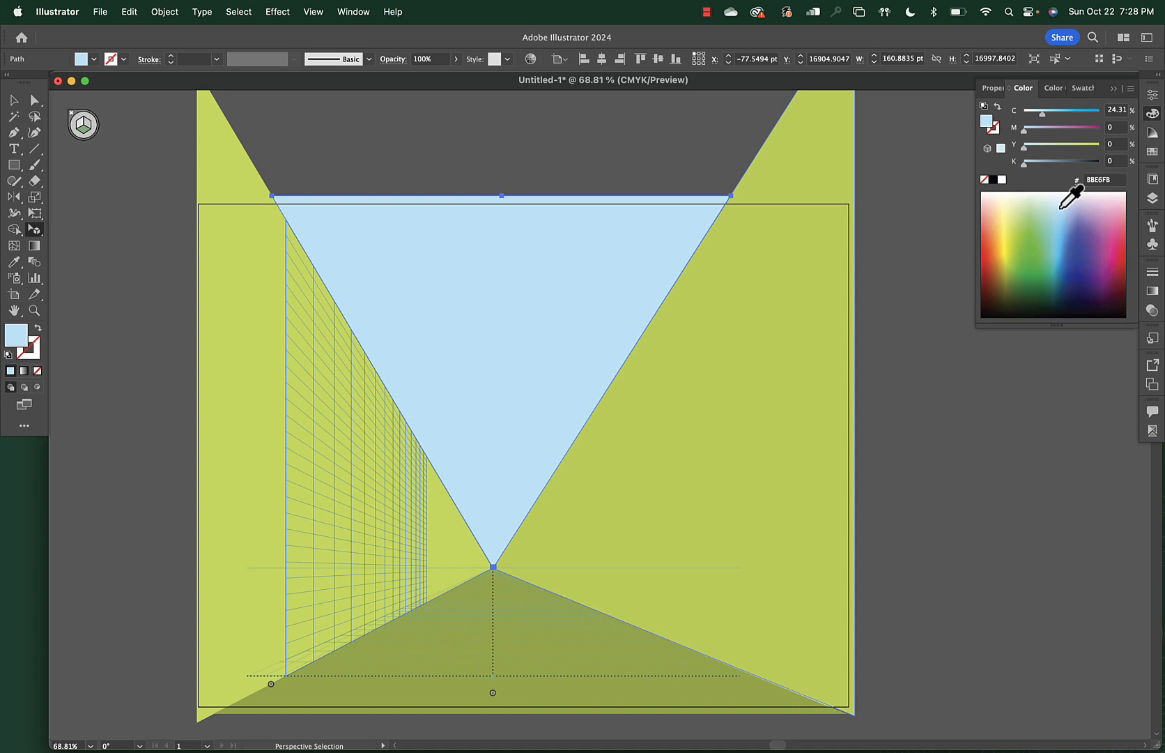
click(824, 365)
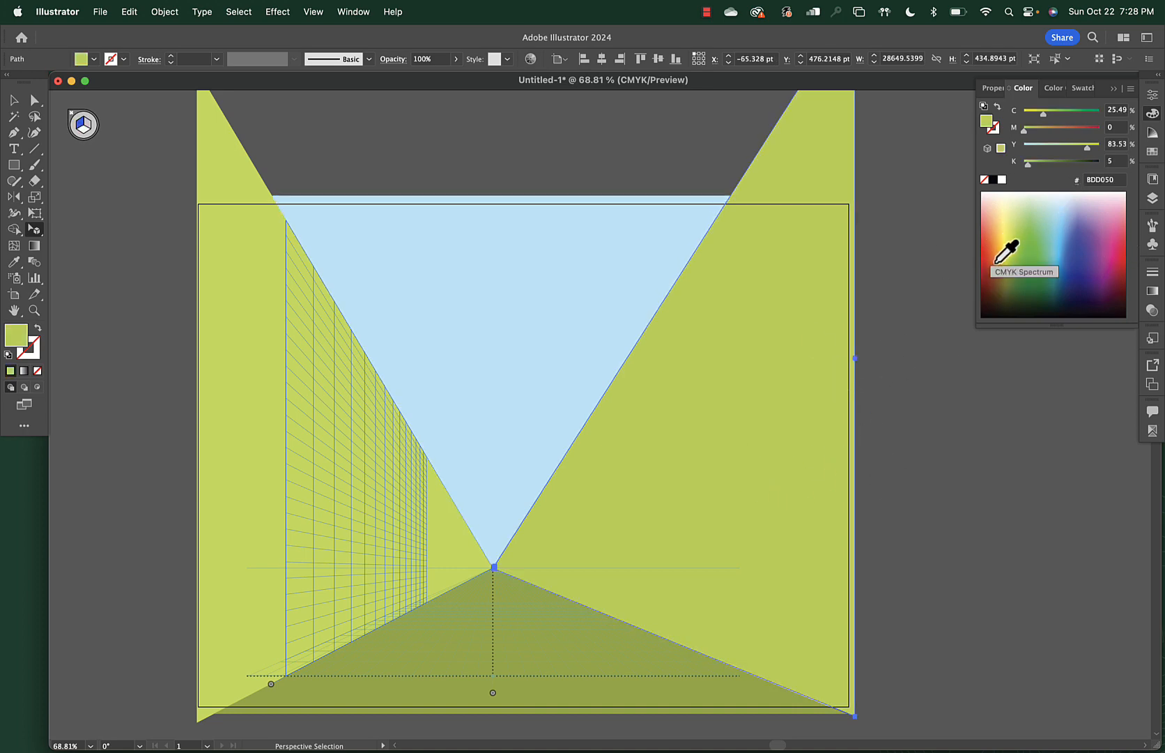
click(1002, 298)
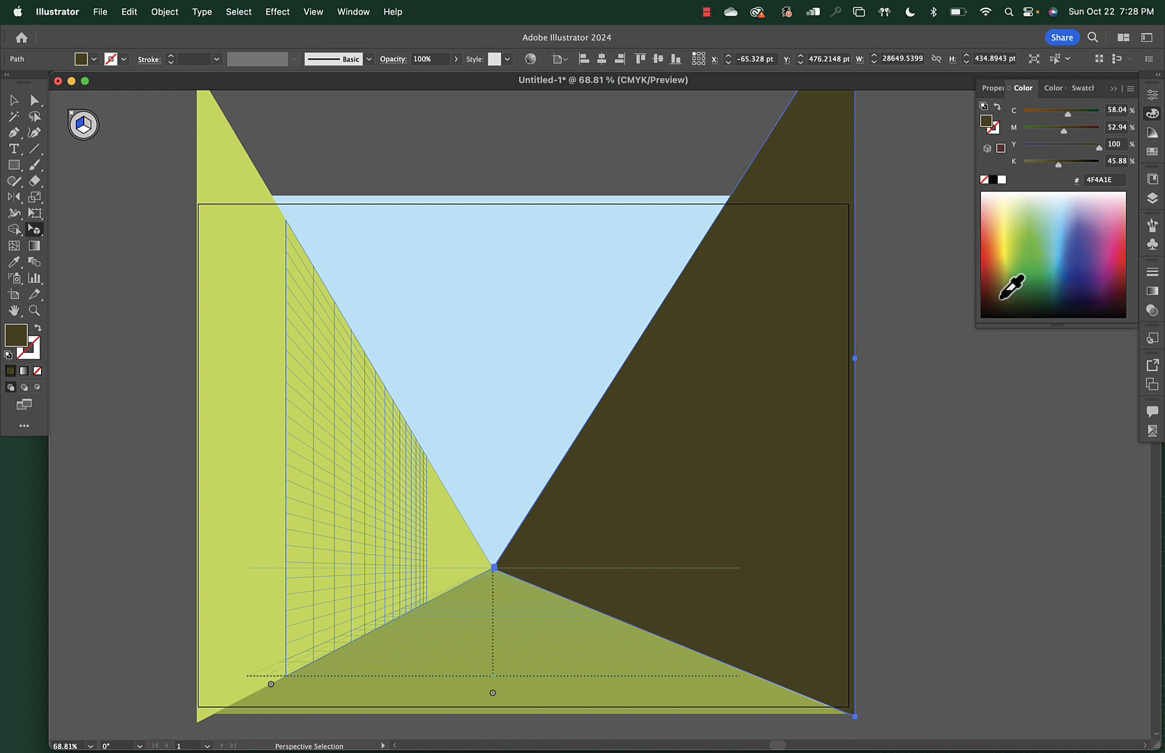
click(1001, 295)
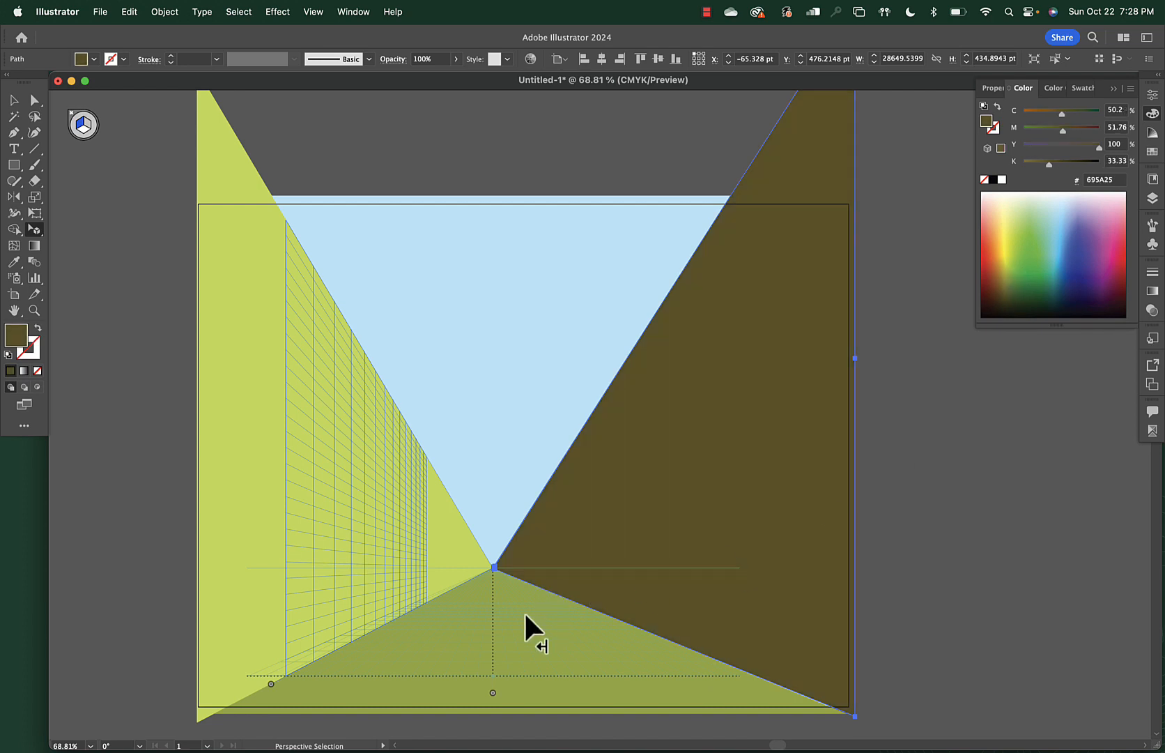
click(525, 614)
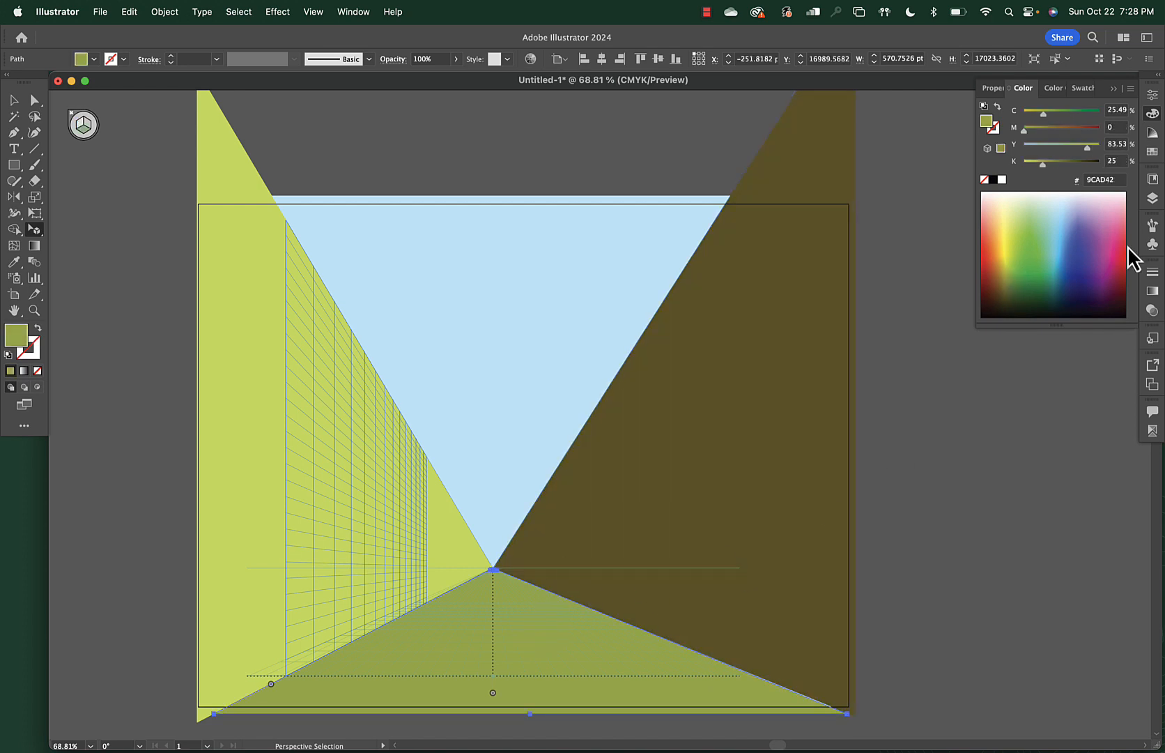
click(993, 179)
Turn the left wall light grey C4C6C8 by removing its yellow and cyan
click(271, 520)
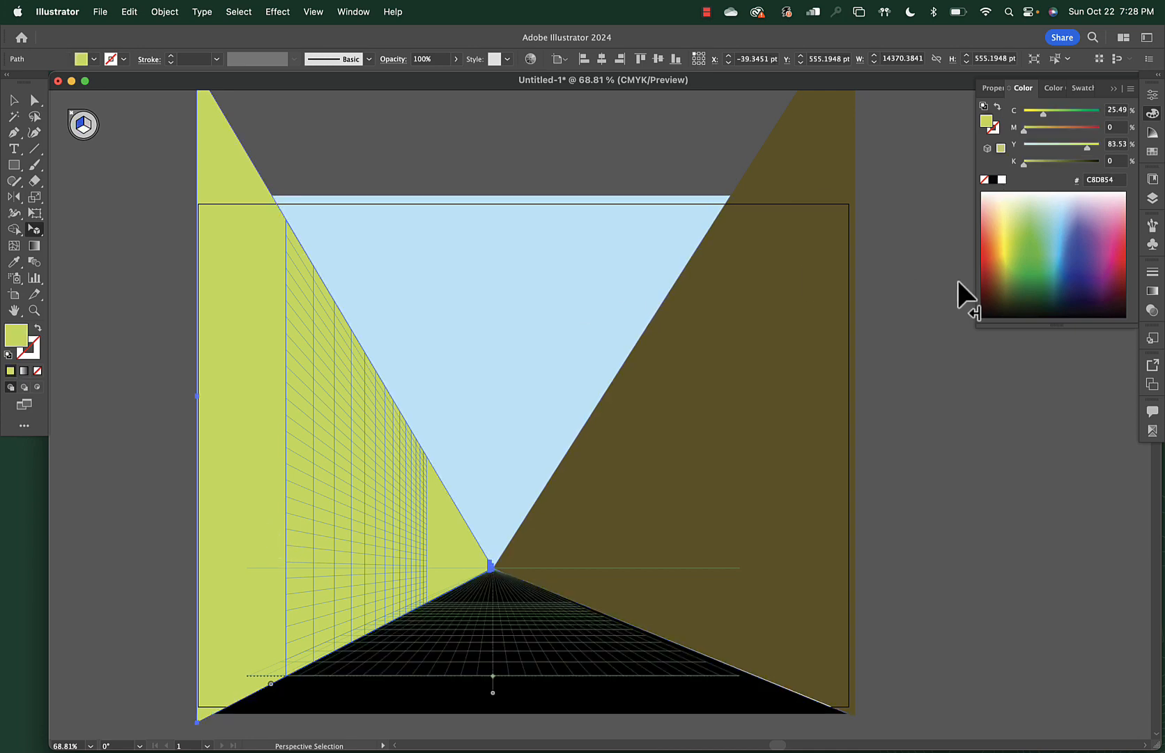
click(1043, 163)
drag(1088, 147, 972, 148)
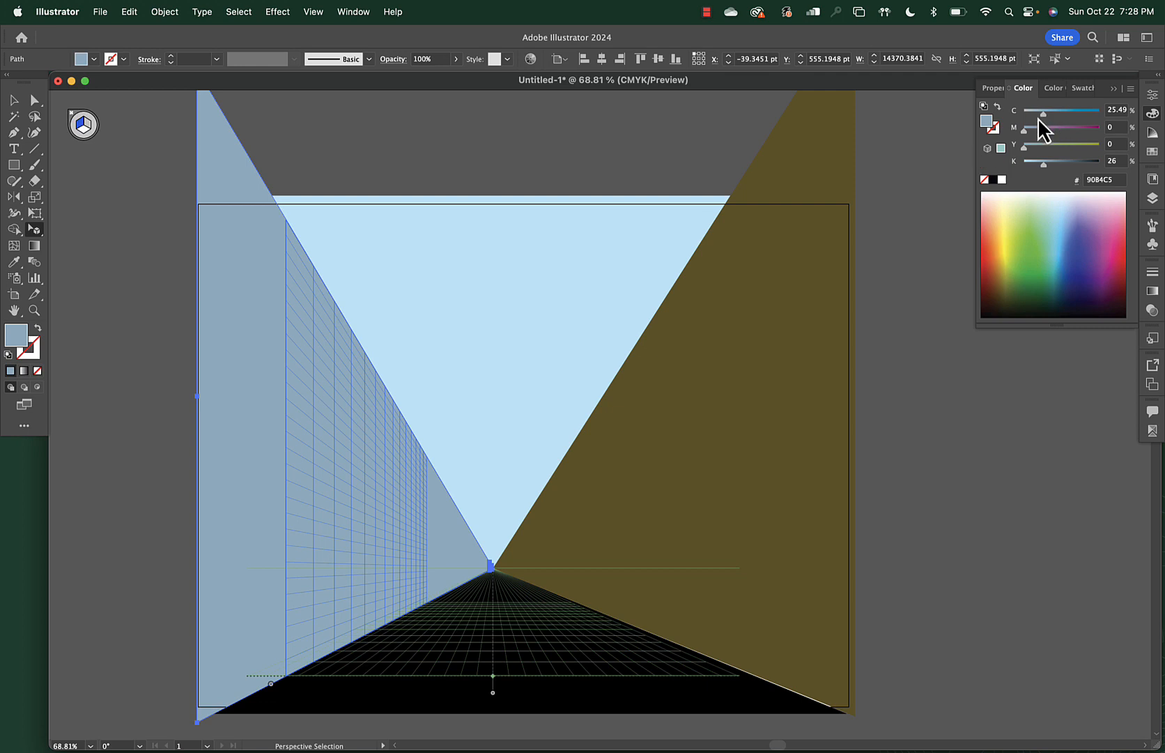
drag(1038, 118, 994, 120)
click(928, 282)
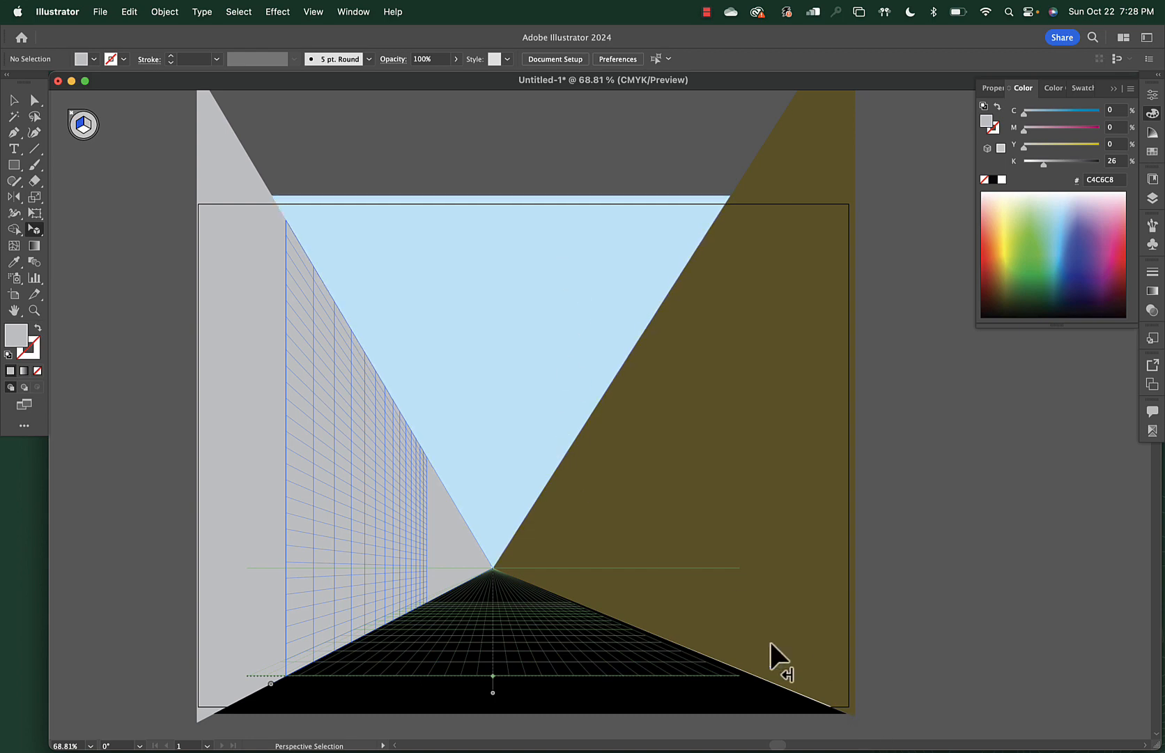
Widen the black floor to meet the right wall's corner, then select the grey left wall
click(756, 655)
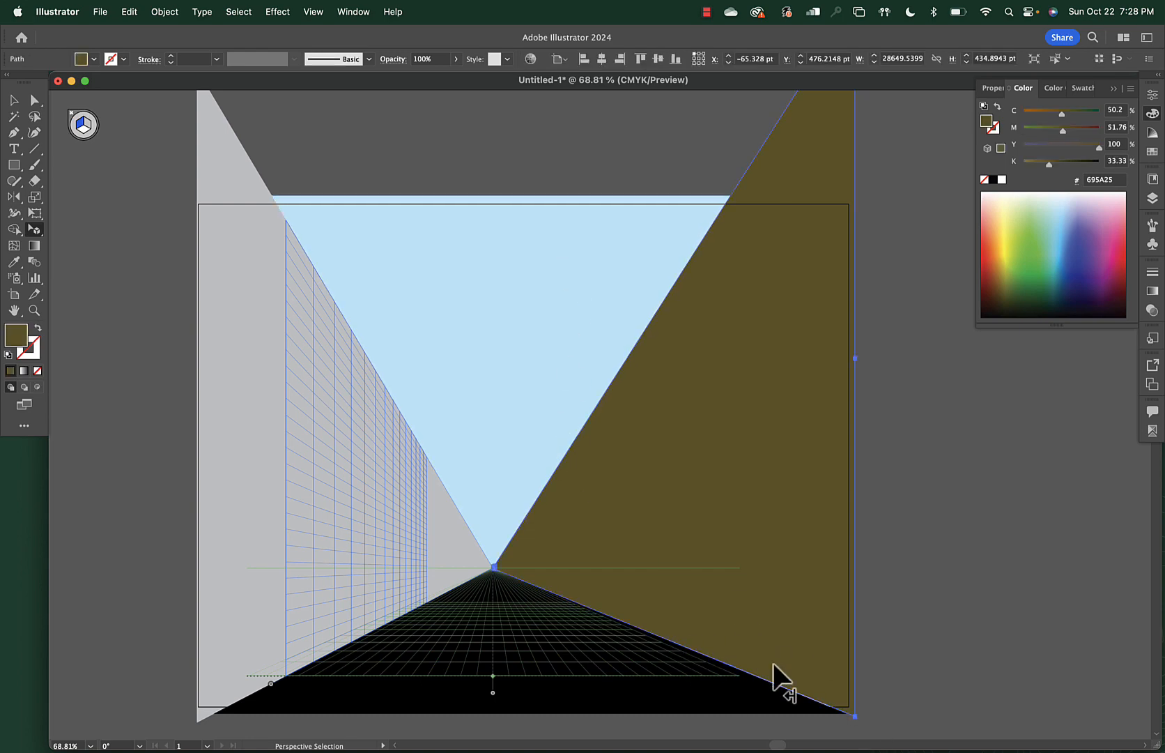
click(858, 708)
click(736, 696)
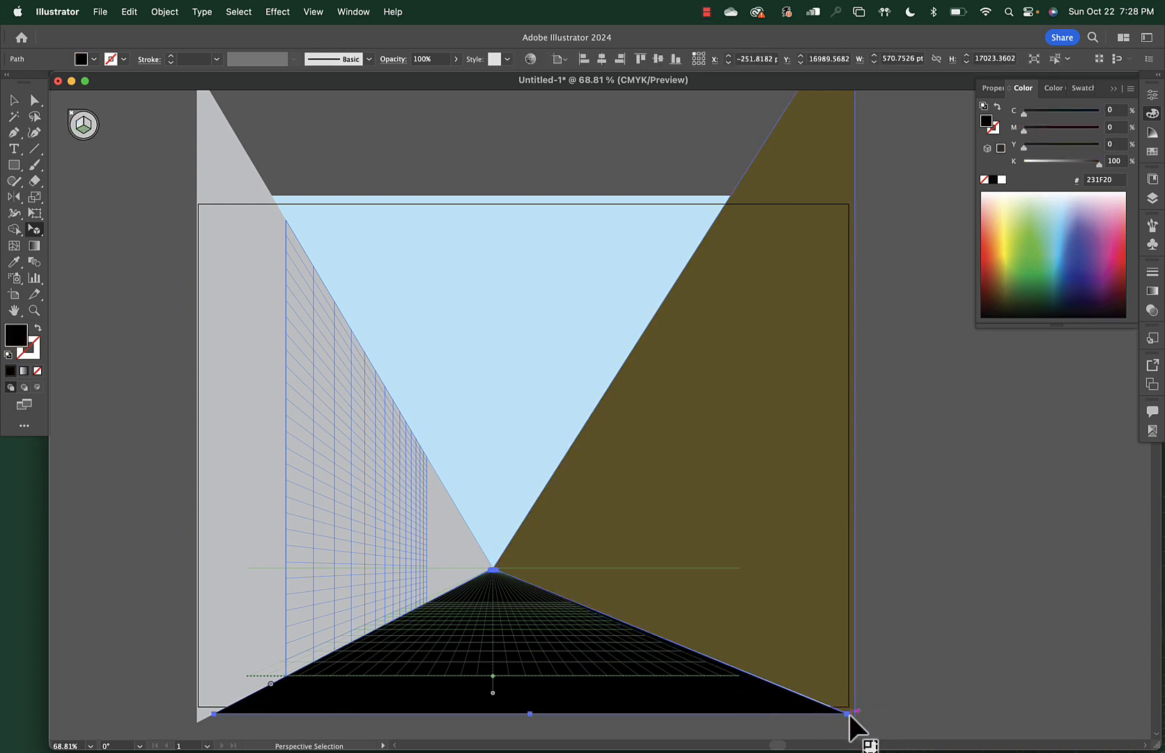
drag(845, 714, 857, 711)
click(878, 686)
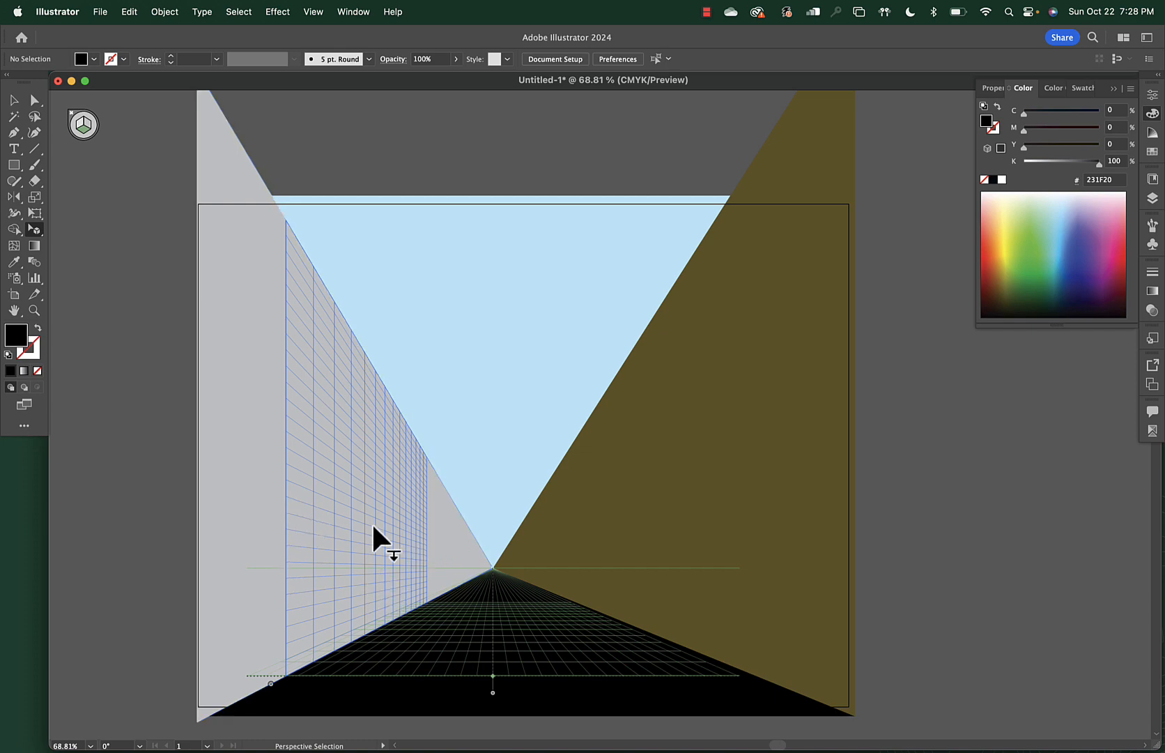
click(306, 492)
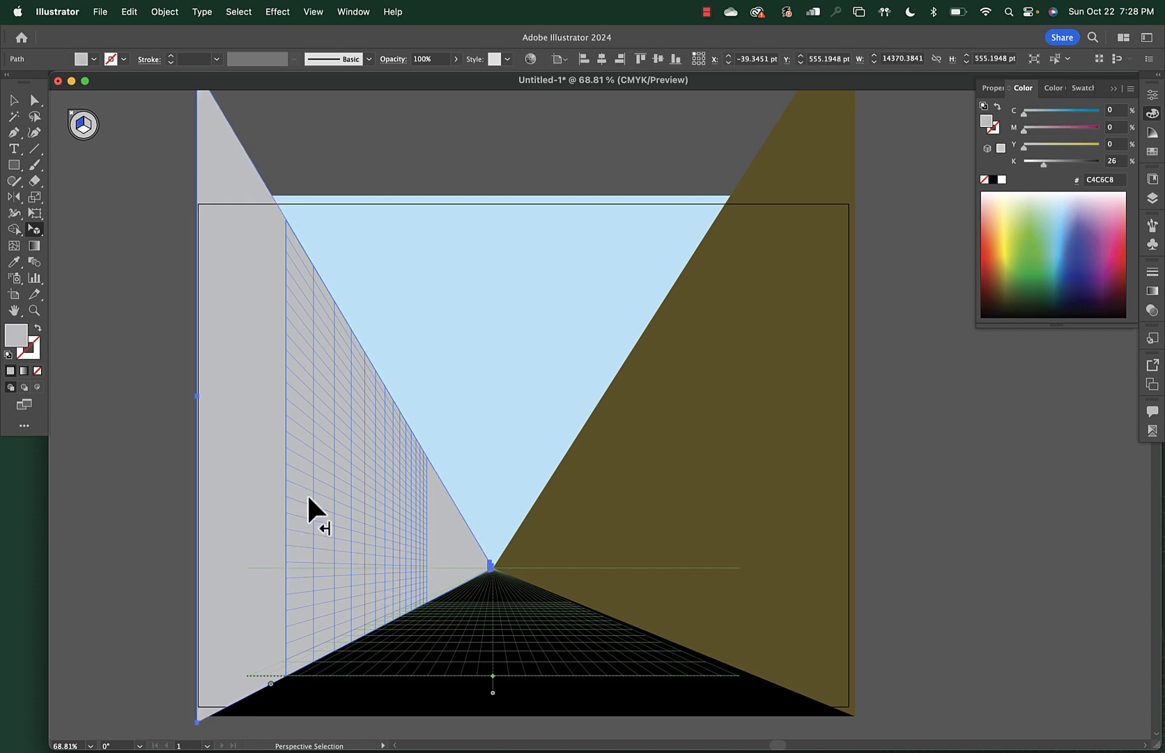
Draw the building face on the left wall down to the floor and darken it to mid grey
click(82, 127)
key(m)
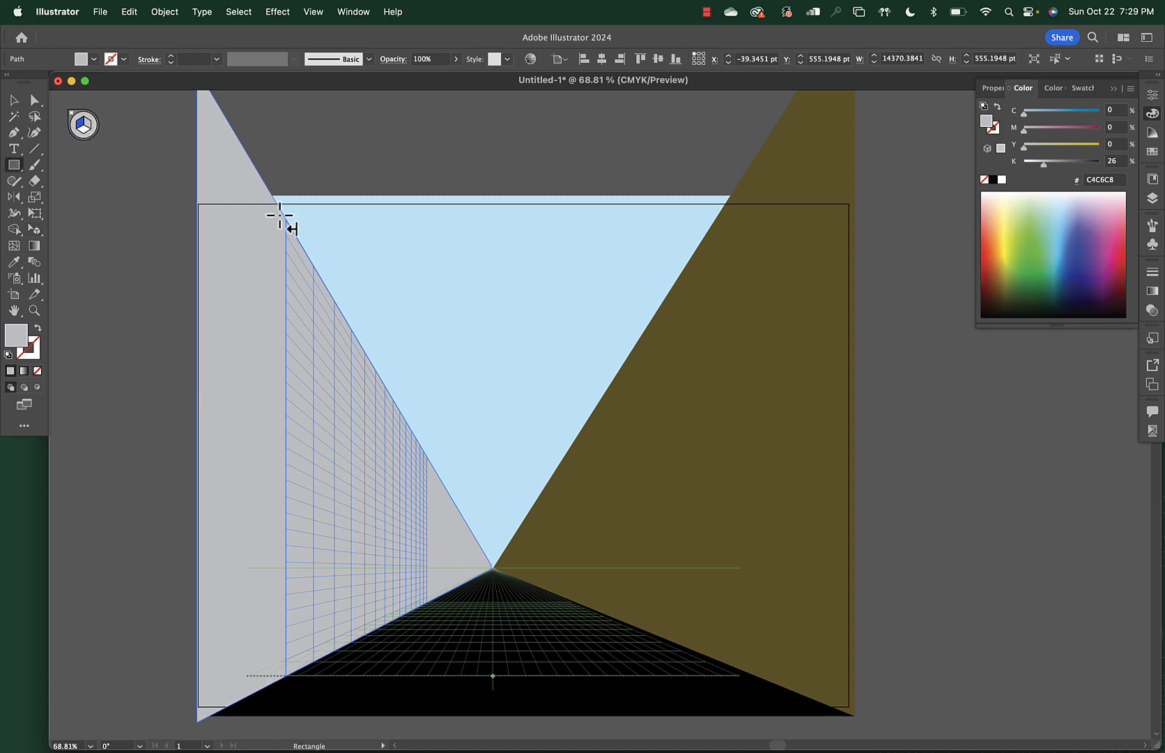
drag(286, 223, 387, 616)
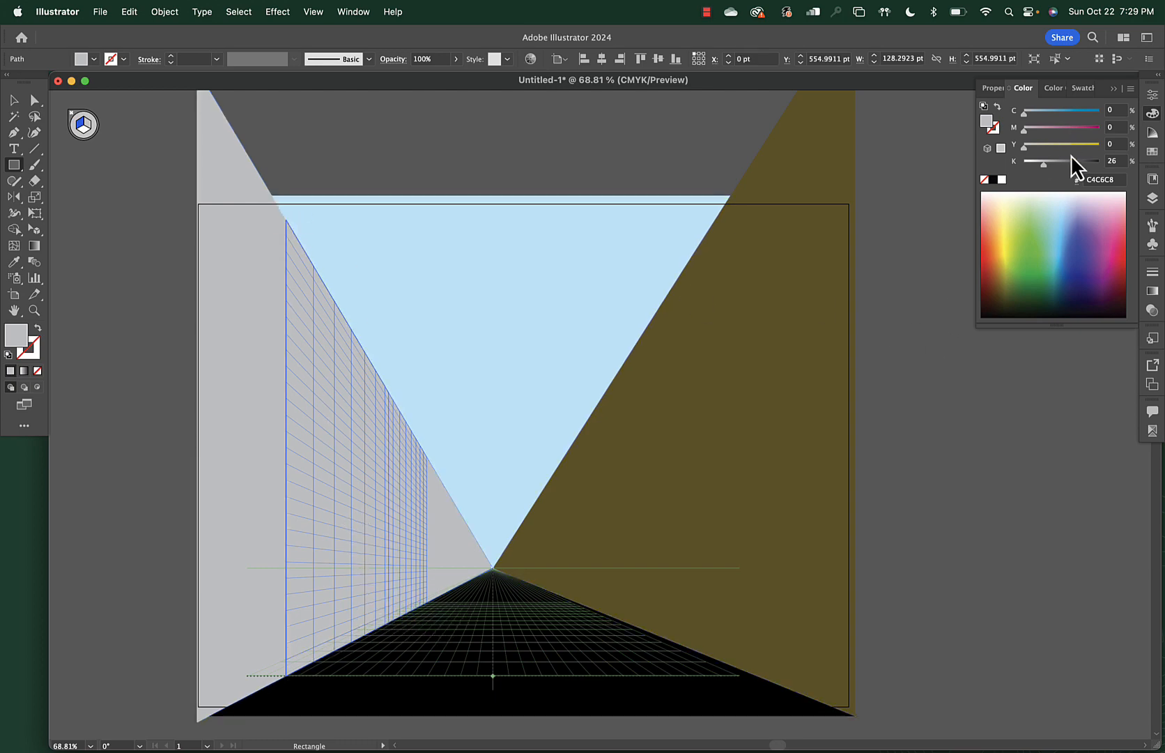
drag(1044, 163, 1061, 165)
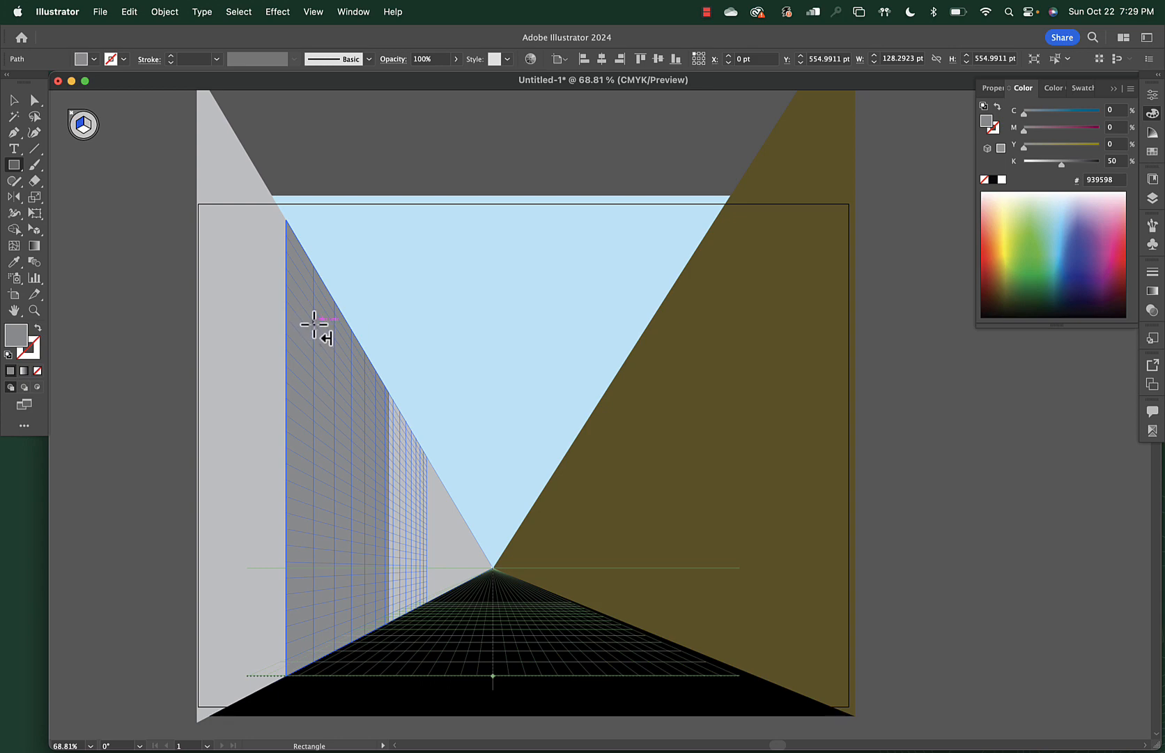
Draw a small square window near the wall's top left and fill it darker grey 787C7F
drag(315, 324, 333, 361)
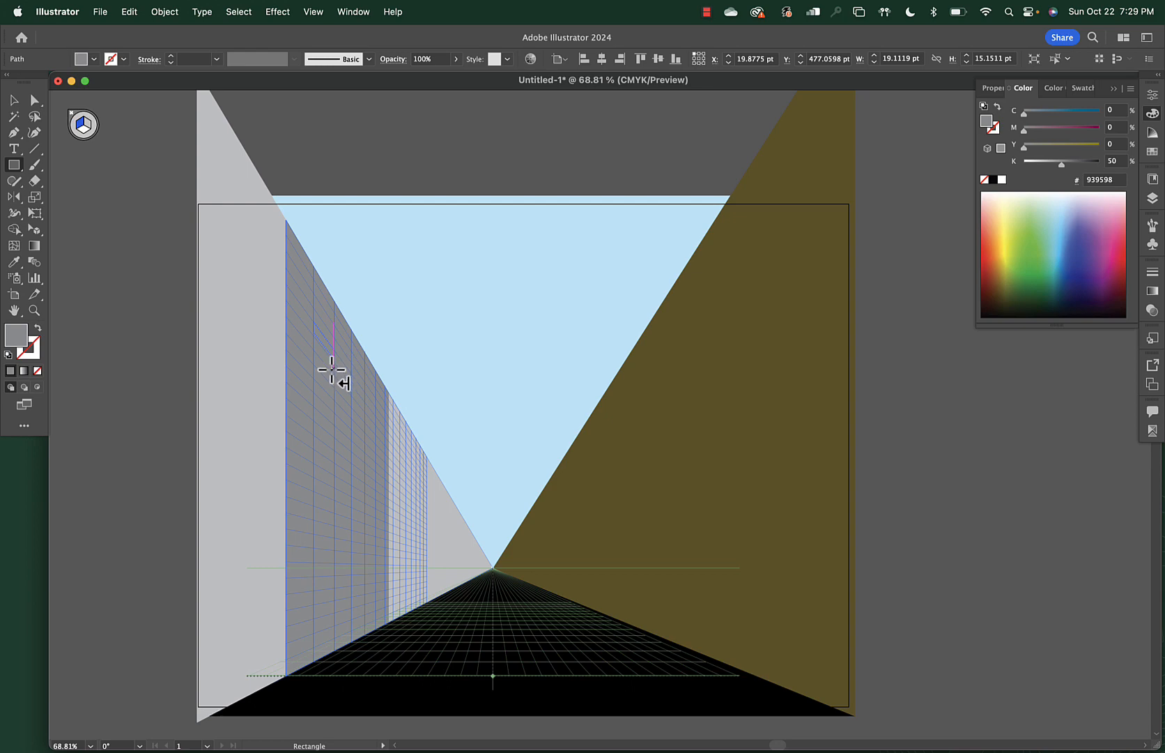
key(shift+v)
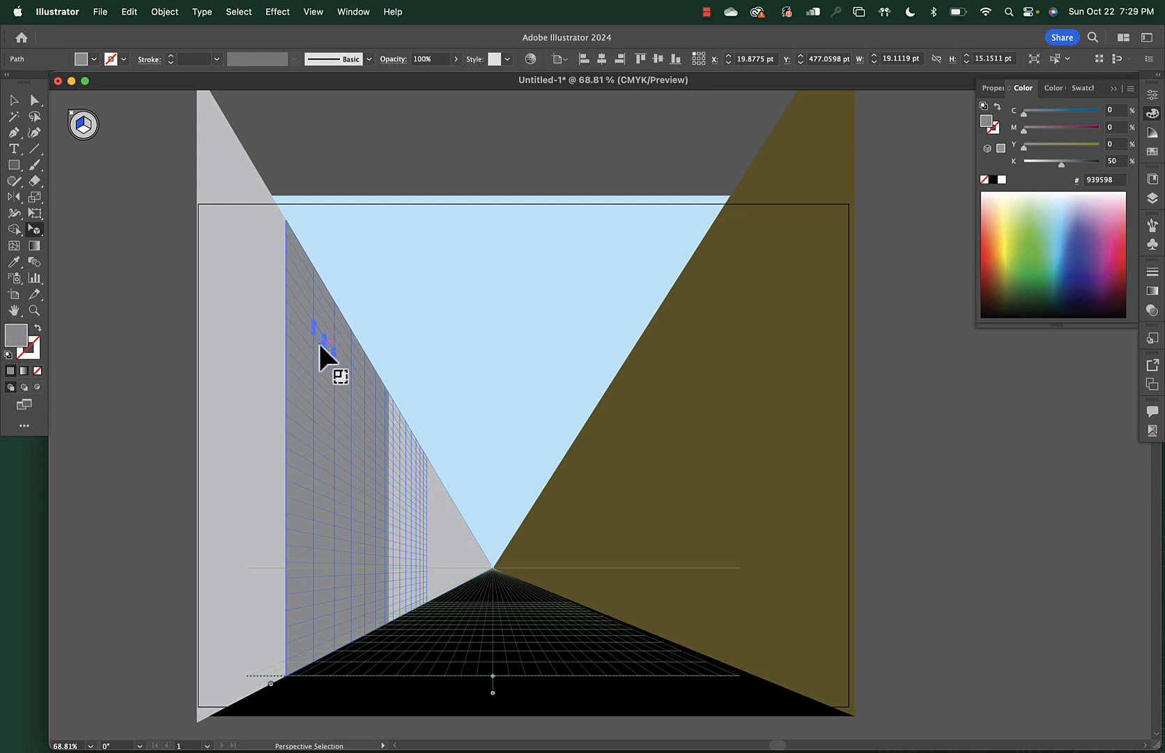
drag(323, 347, 322, 345)
drag(1063, 166, 1074, 166)
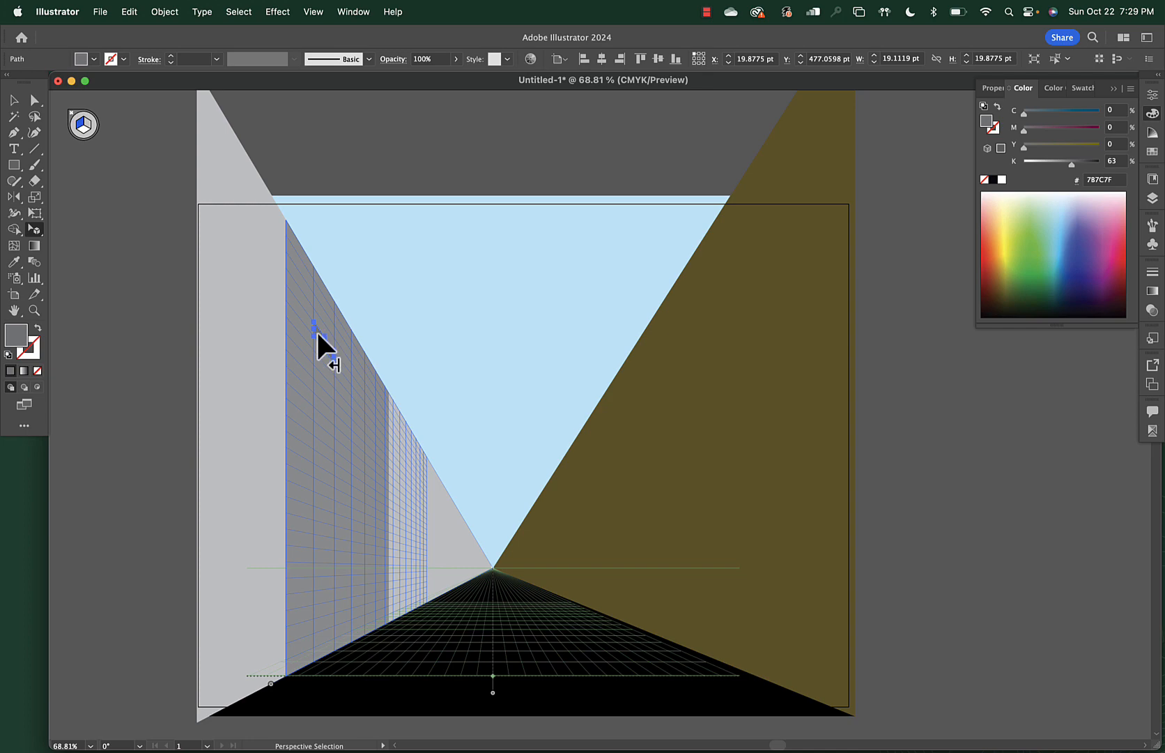
Try moving and copying the window down the wall, undoing the stretched results
drag(318, 334, 320, 382)
key(super+z)
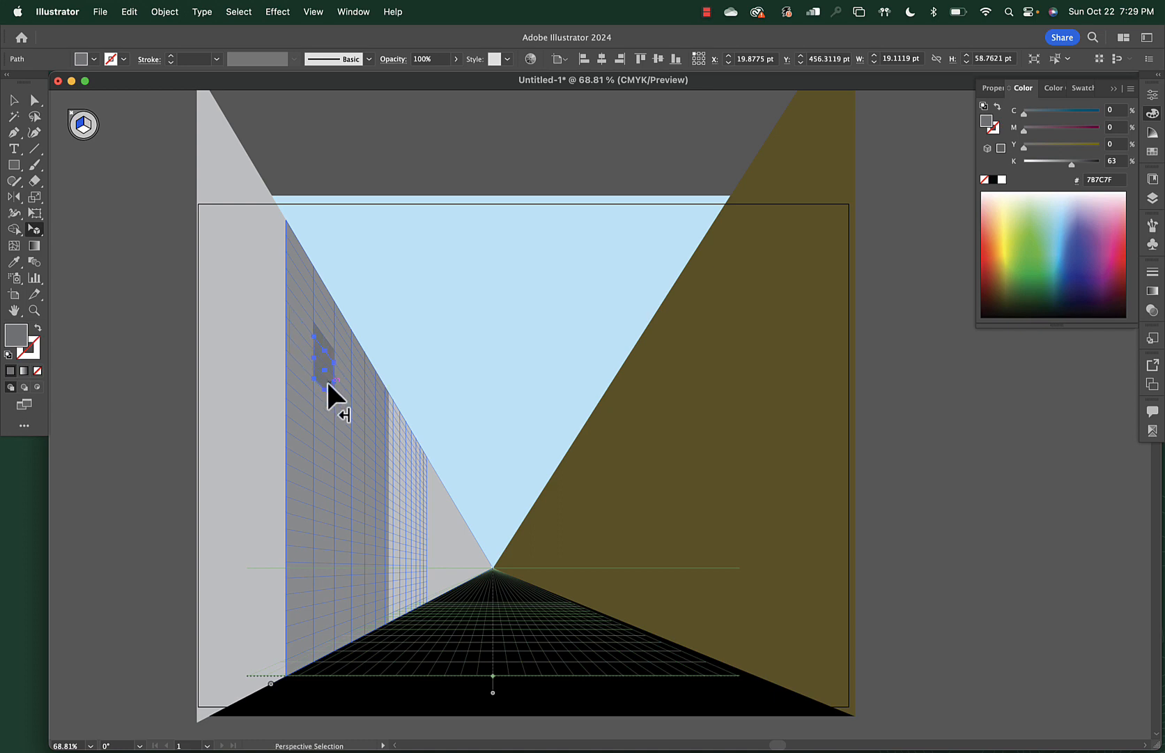
key(super+z)
drag(317, 363, 317, 440)
key(super+z)
key(super+z)
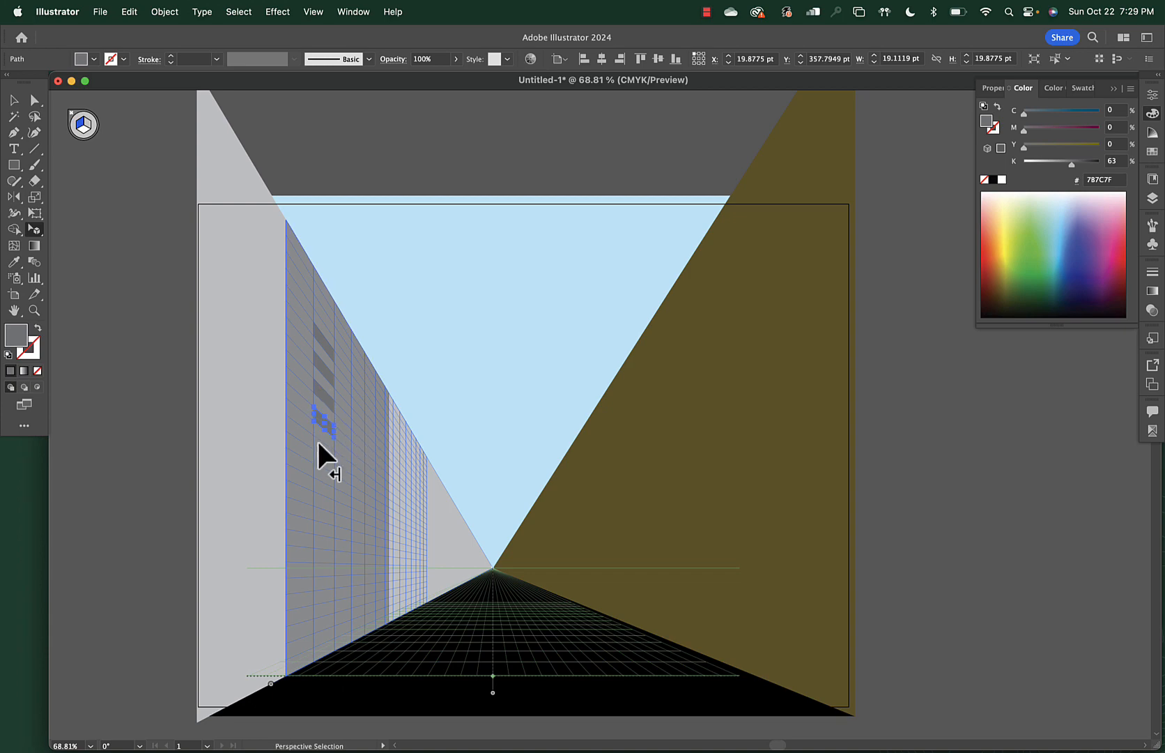
scroll(329, 434, up, 5)
scroll(328, 434, down, 3)
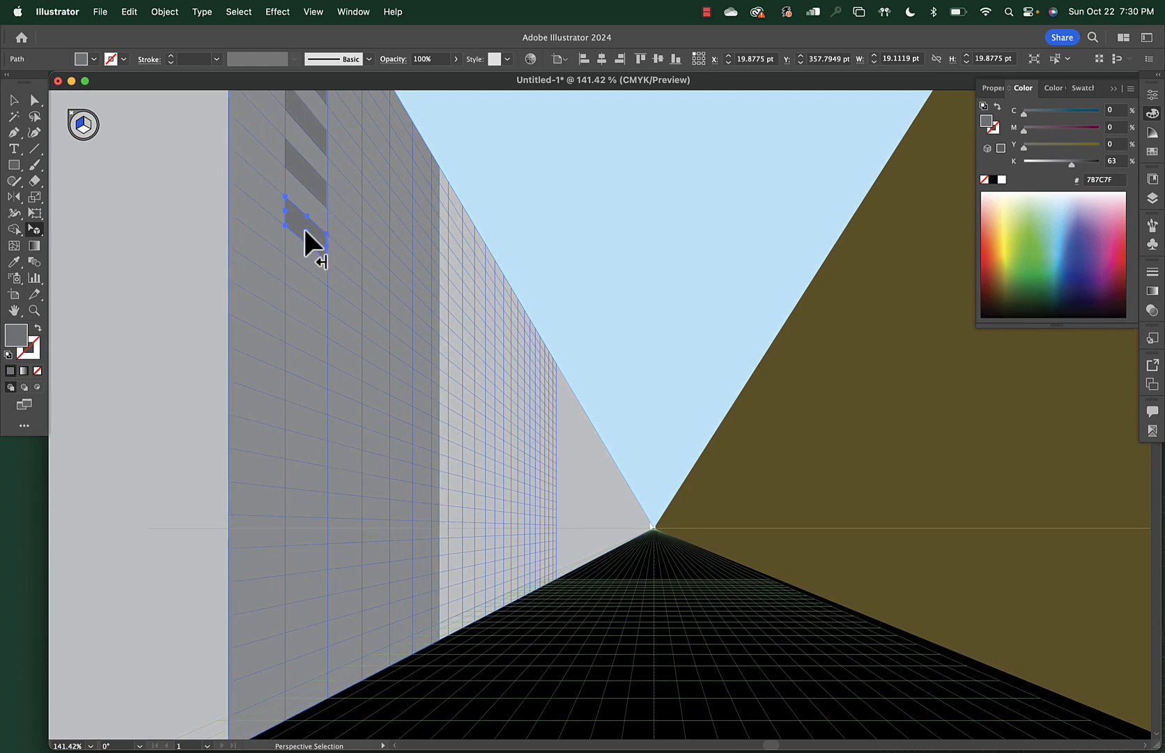
Copy the window down, remove the extra copy, and stretch the bottom window into a tall doorway
drag(304, 226, 311, 659)
key(Delete)
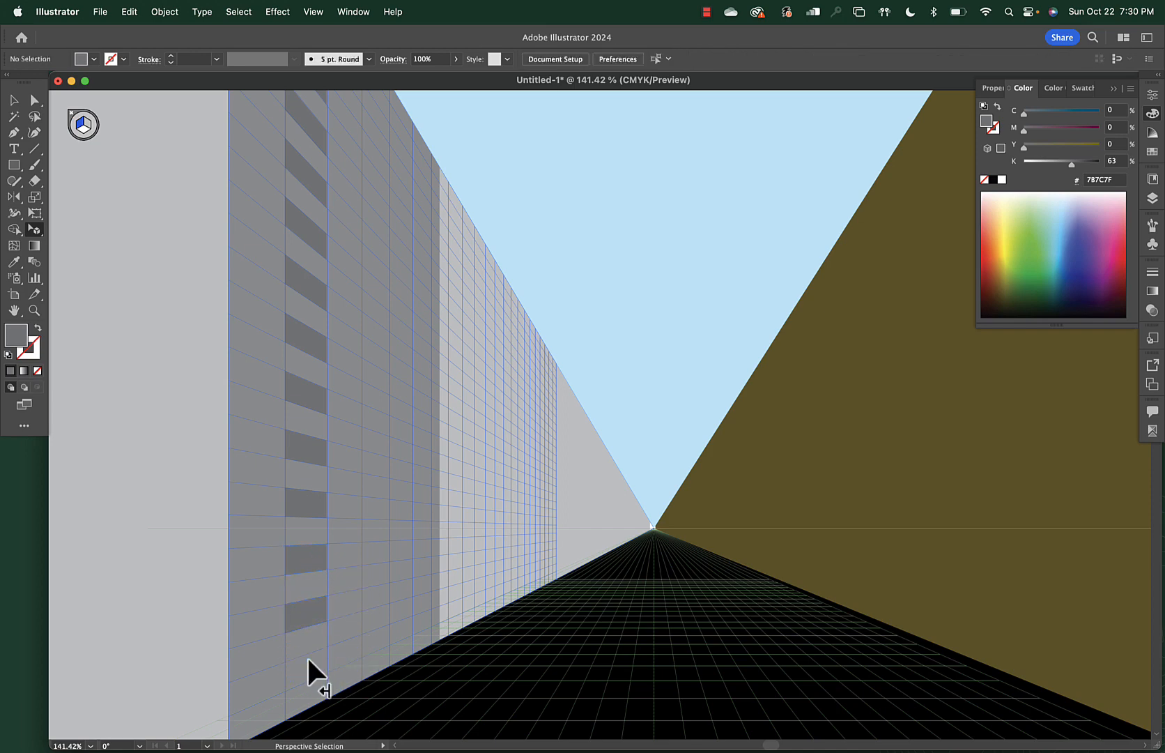
click(306, 609)
drag(307, 626, 312, 718)
click(371, 695)
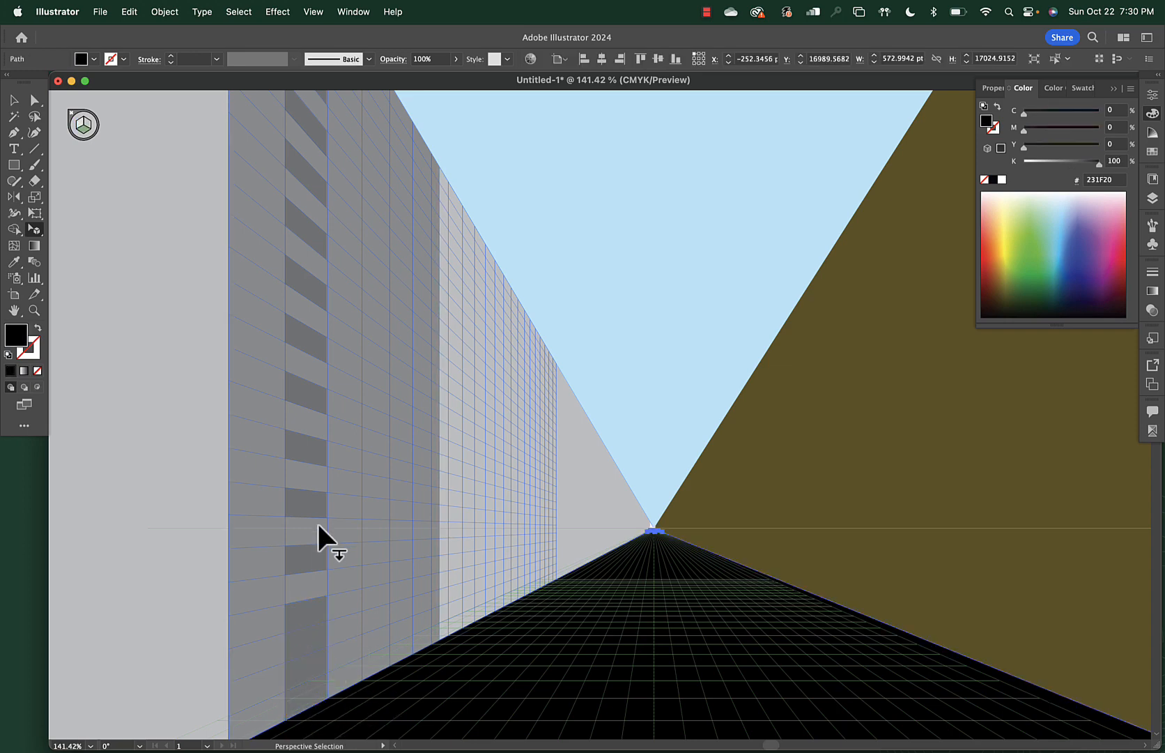
scroll(316, 522, down, 2)
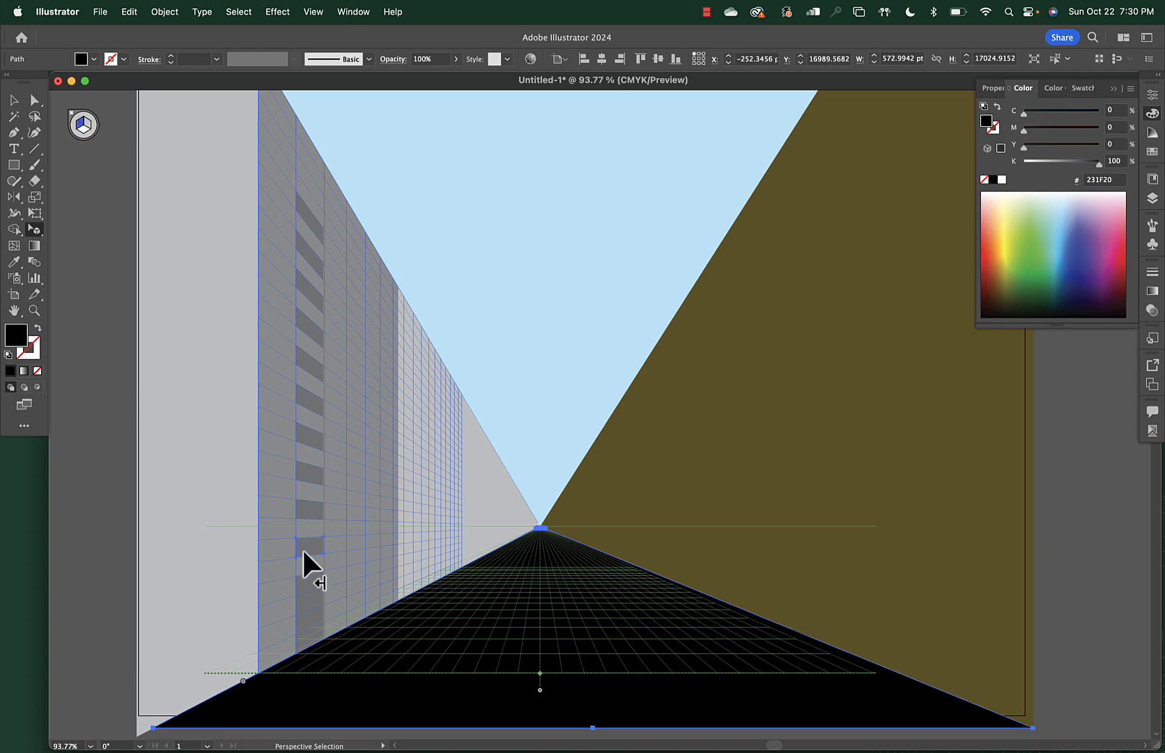
Select the whole window column and Alt-drag a copy further along the wall
click(302, 548)
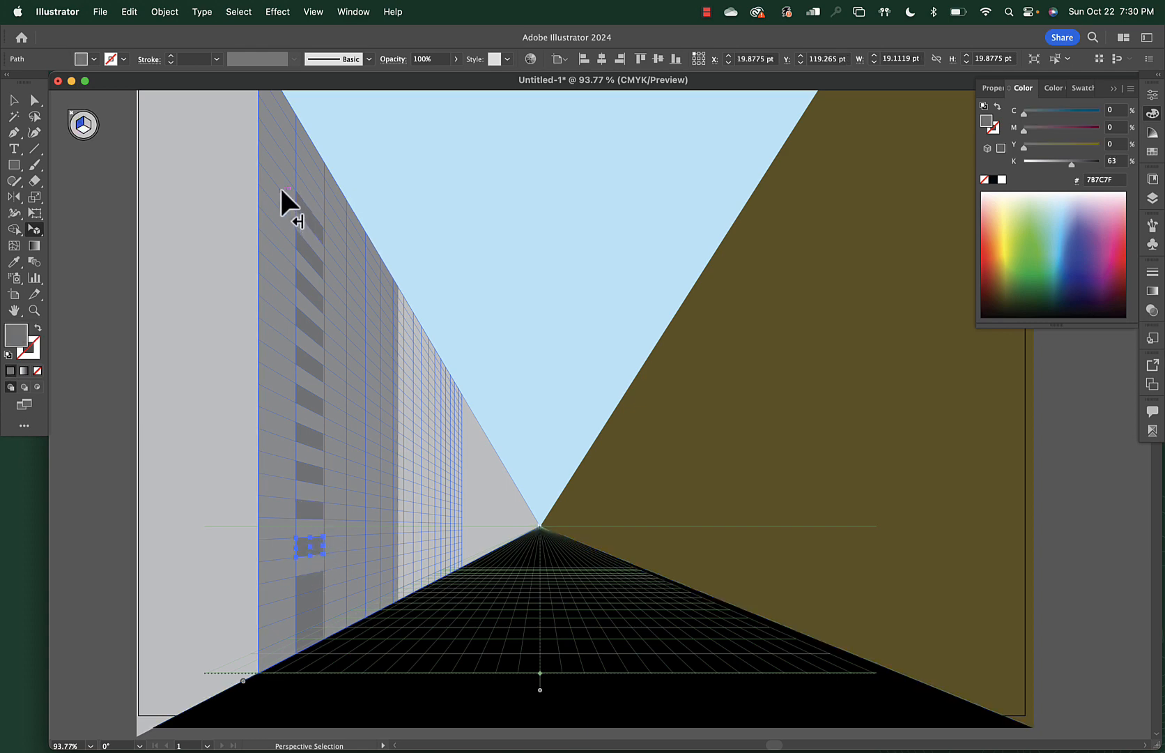
shift+click(300, 502)
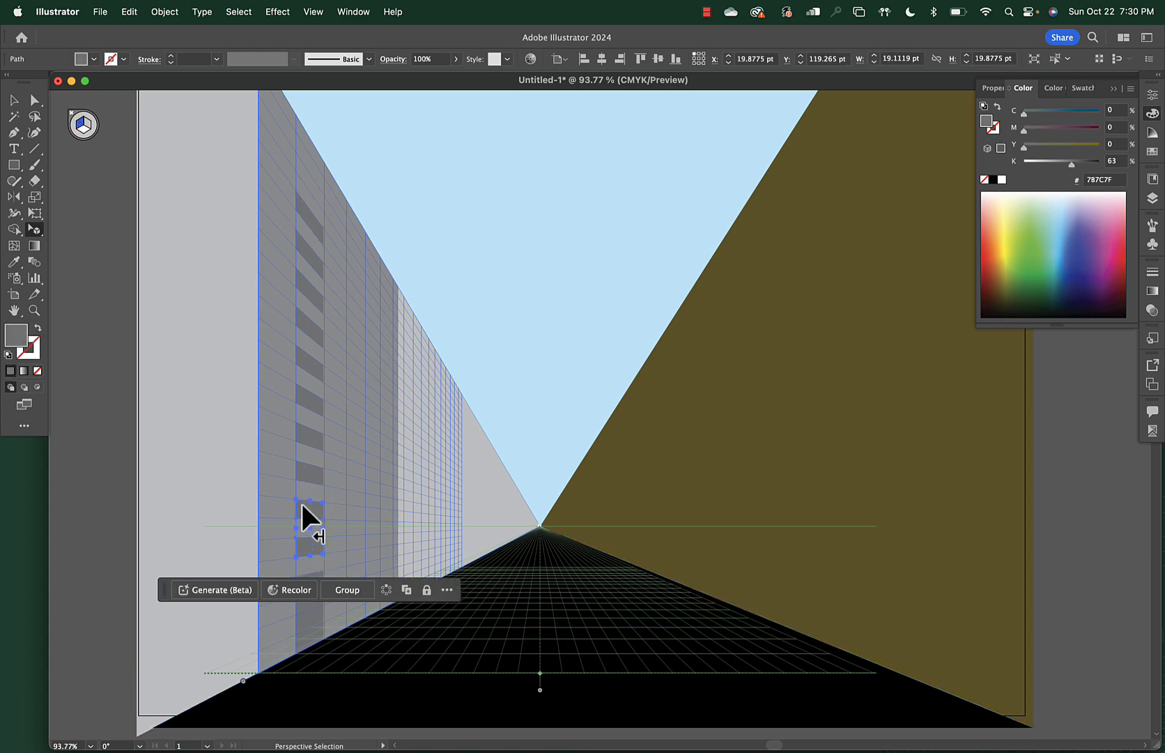
shift+click(301, 432)
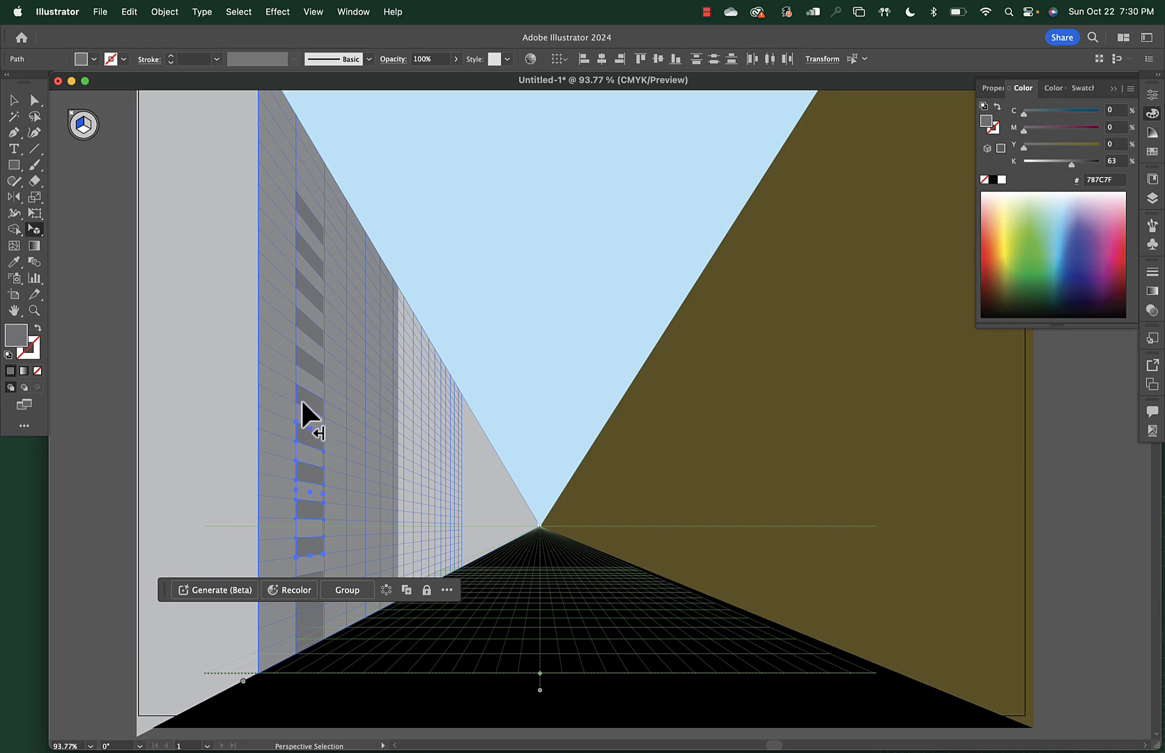
shift+click(302, 400)
shift+click(307, 359)
shift+click(308, 326)
shift+click(303, 283)
shift+click(306, 251)
shift+click(308, 214)
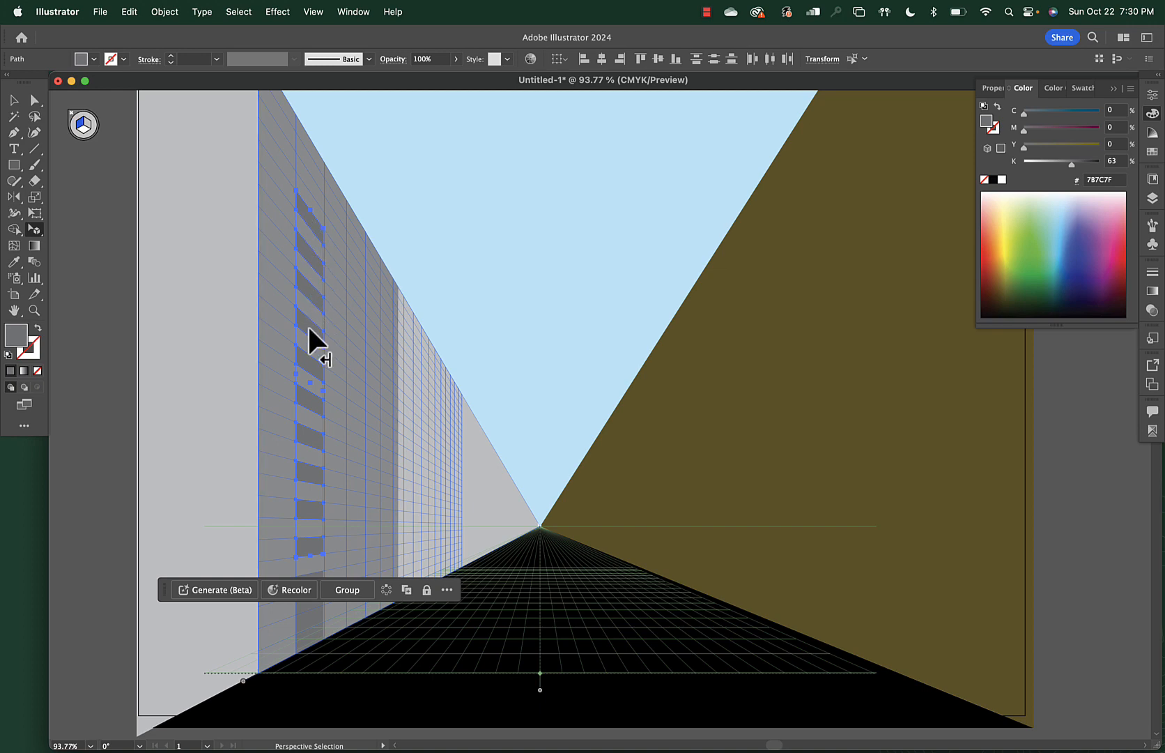
drag(309, 329, 385, 377)
Select all windows except the grey wall and nudge the column up to line up
click(412, 388)
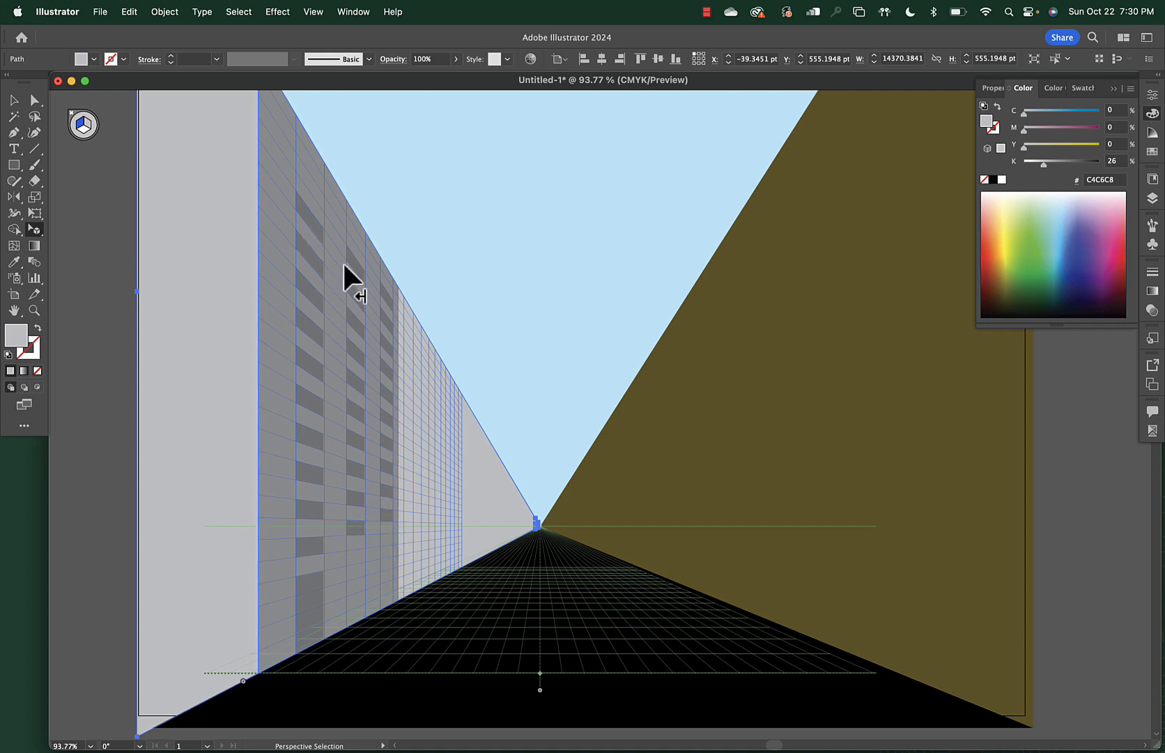
click(356, 524)
key(super+a)
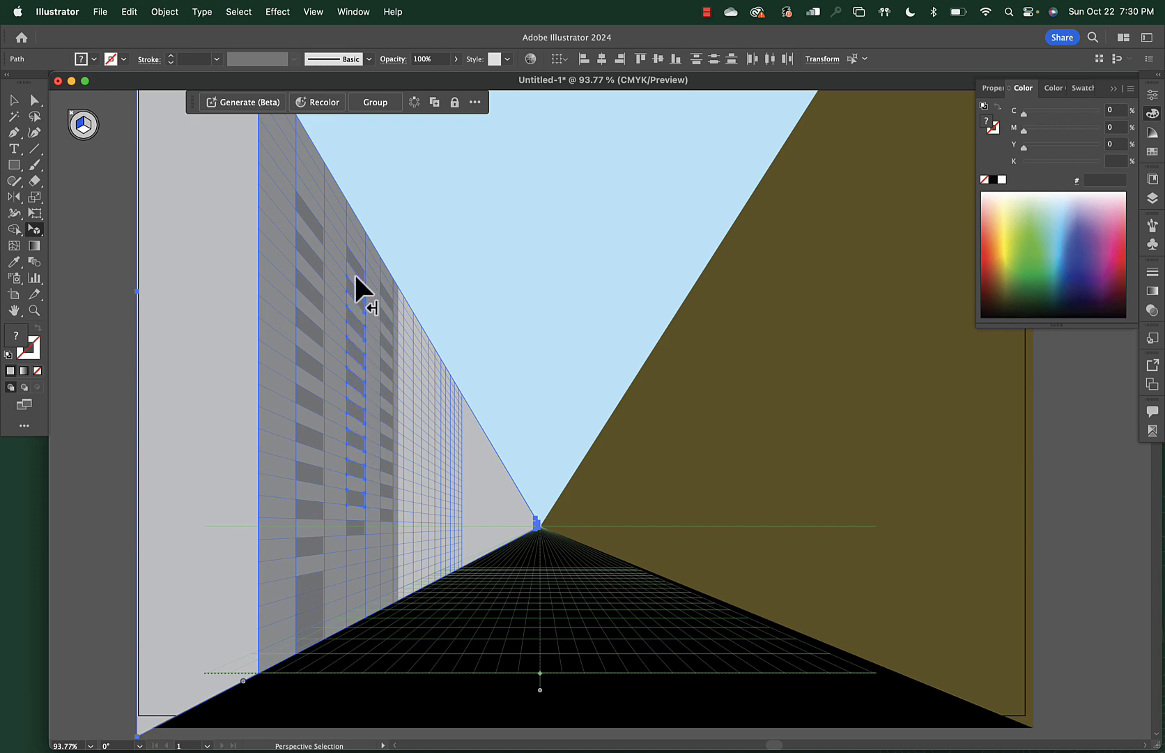
shift+click(182, 393)
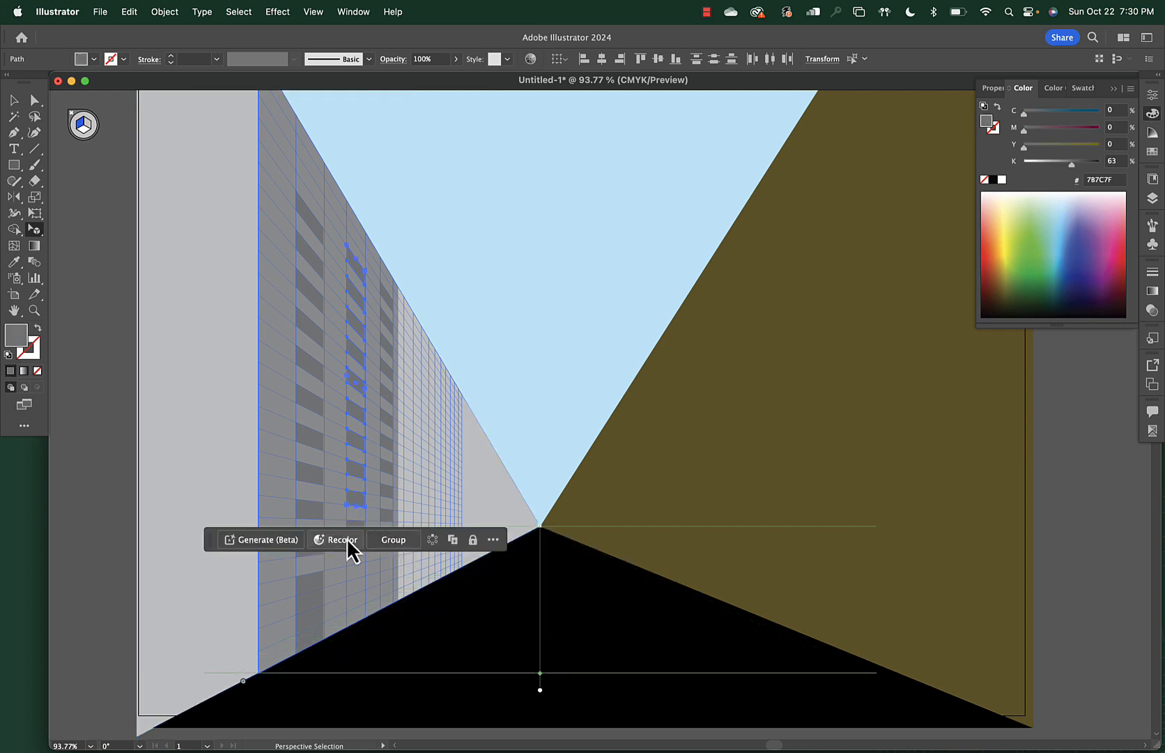
drag(357, 520, 354, 507)
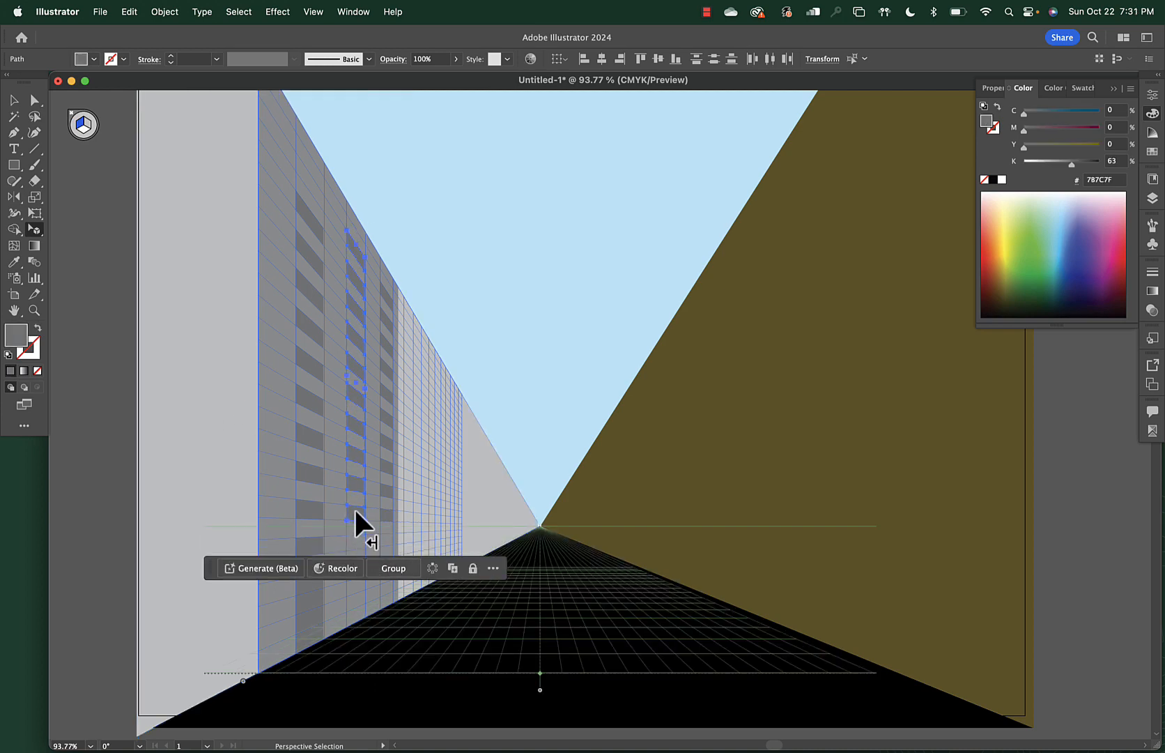
click(197, 481)
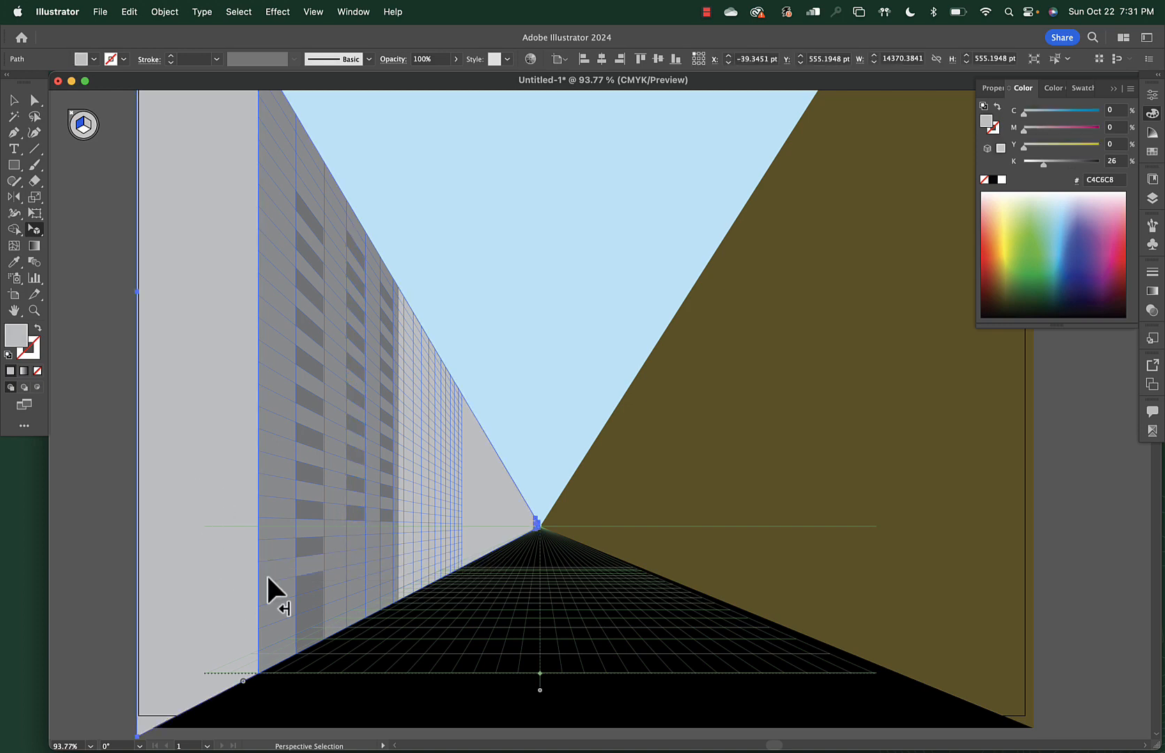
scroll(268, 575, down, 3)
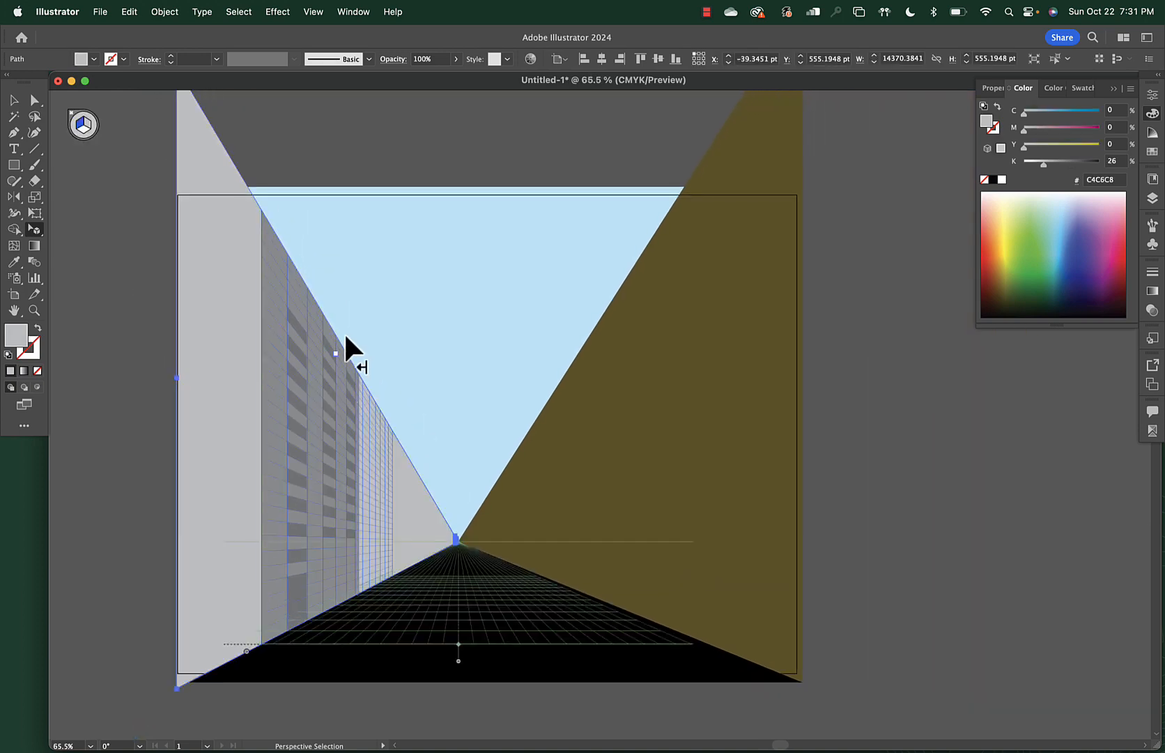
click(324, 345)
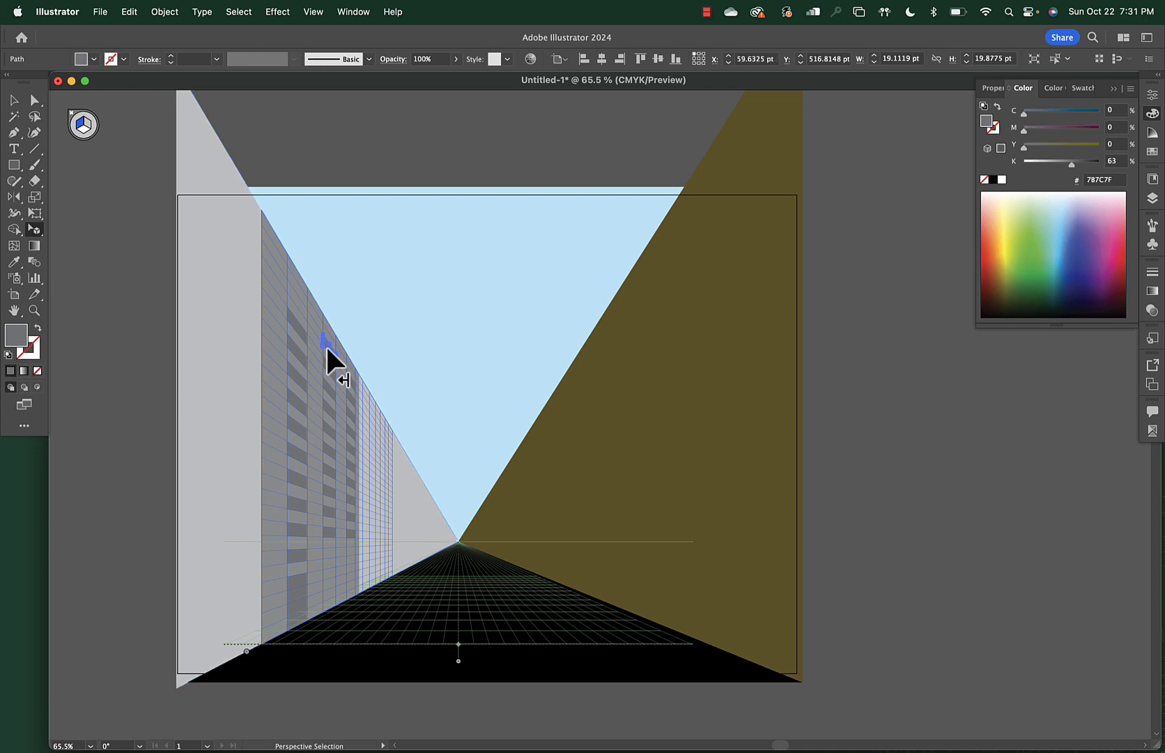
click(355, 377)
key(Delete)
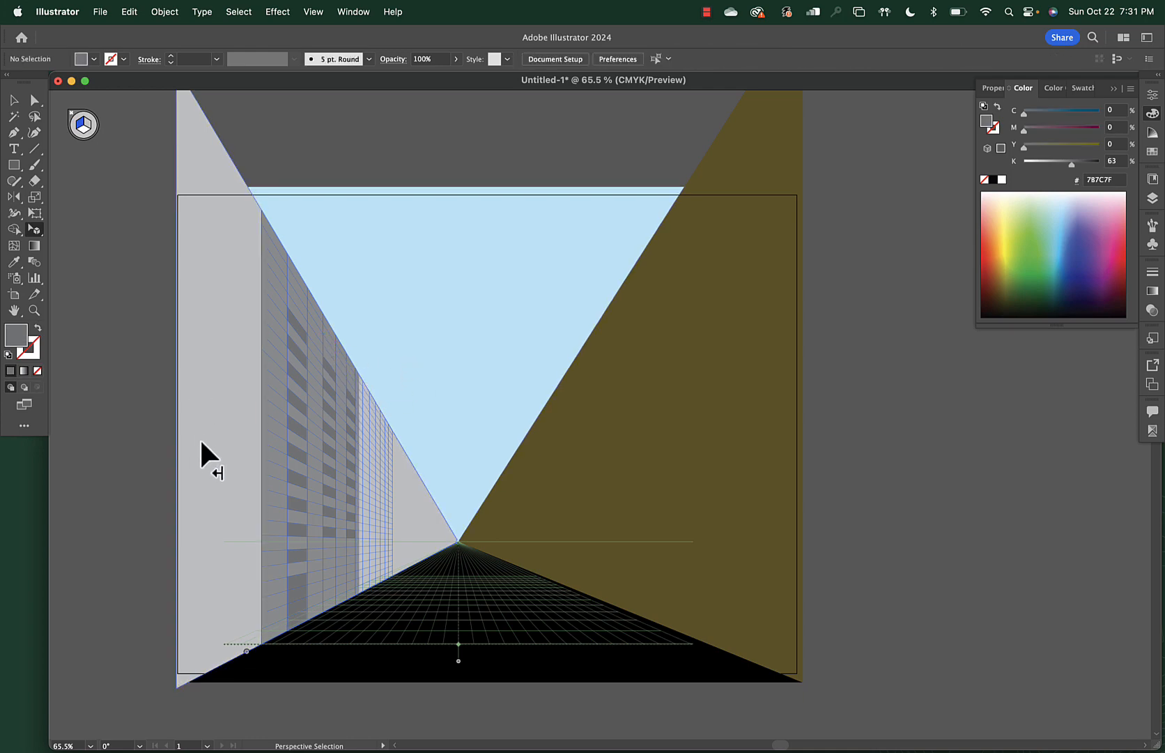
scroll(330, 525, up, 5)
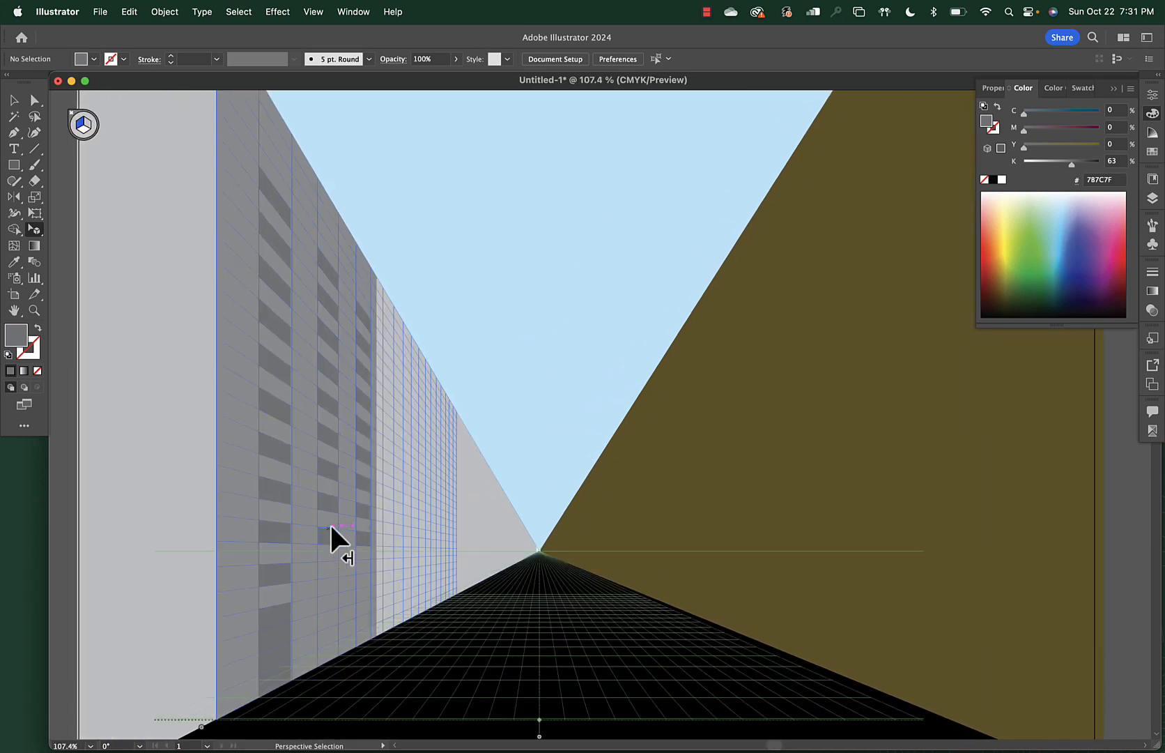
scroll(330, 522, up, 2)
key(super+shift+i)
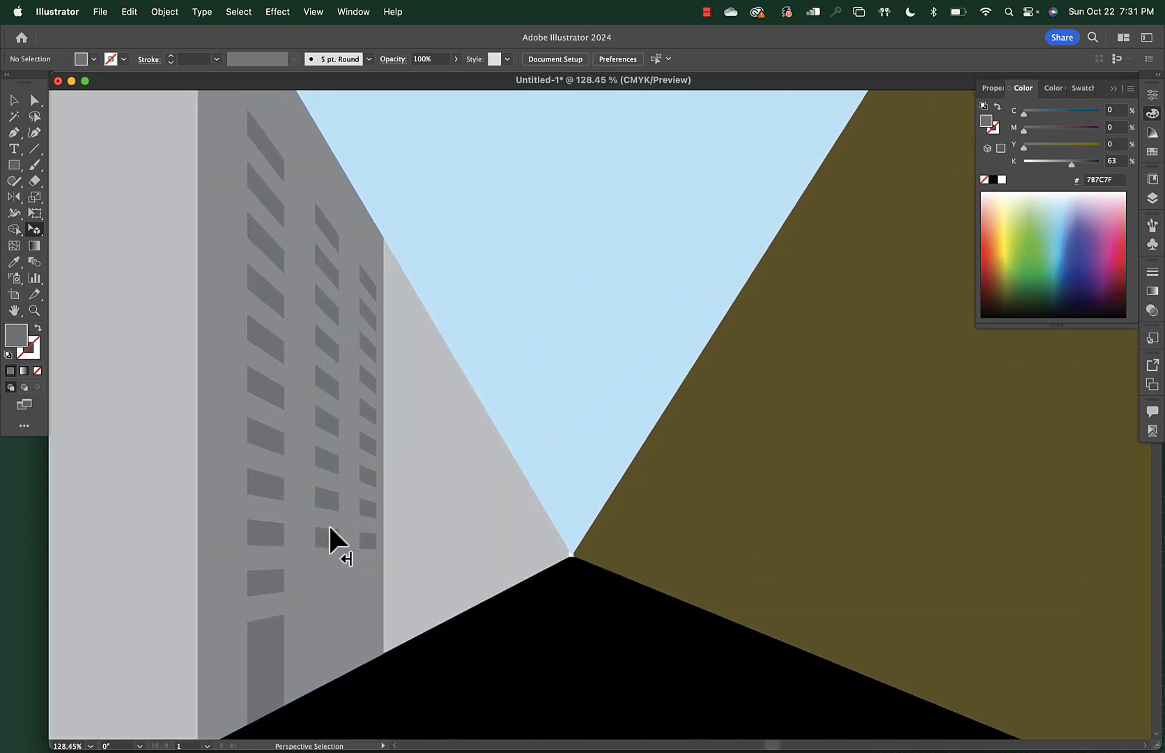
scroll(329, 523, down, 5)
key(super+shift+i)
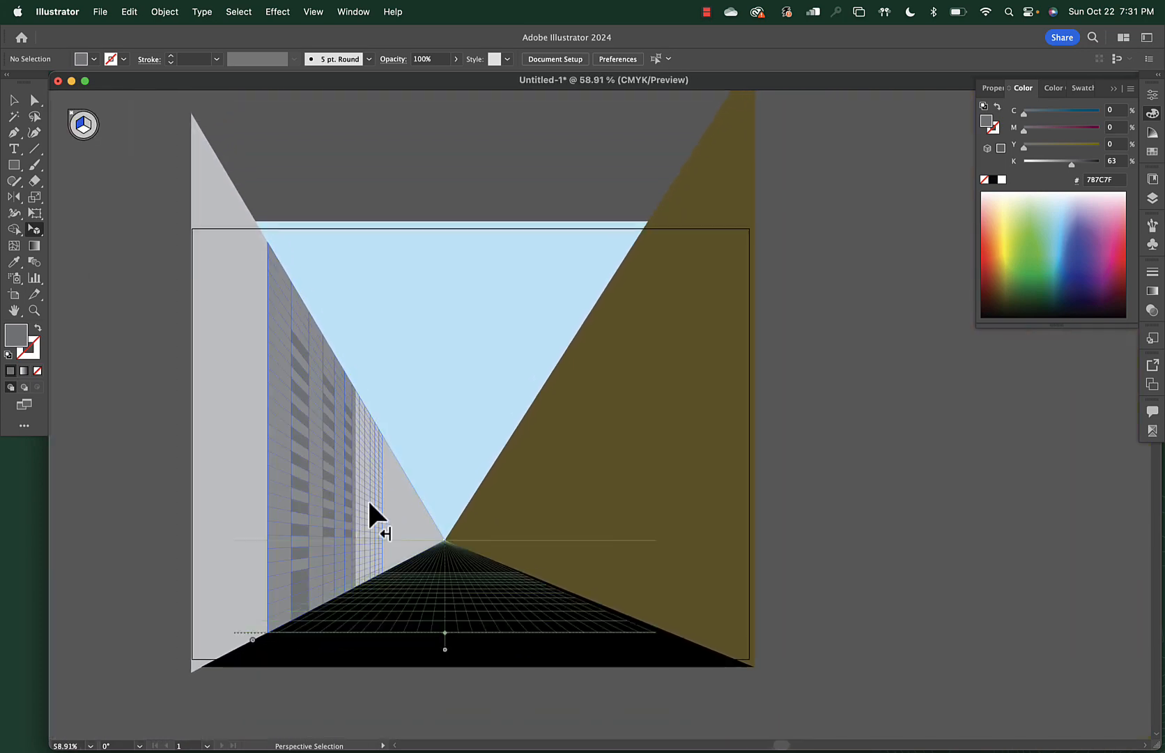
scroll(410, 478, up, 5)
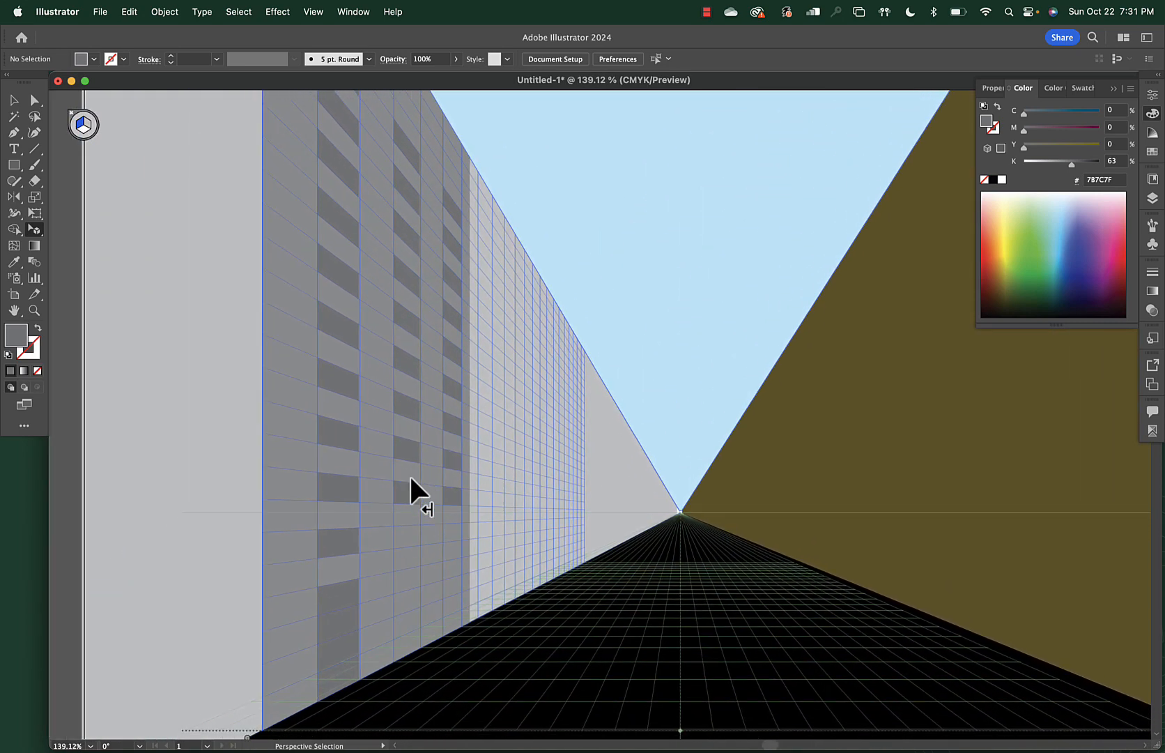
scroll(409, 474, up, 5)
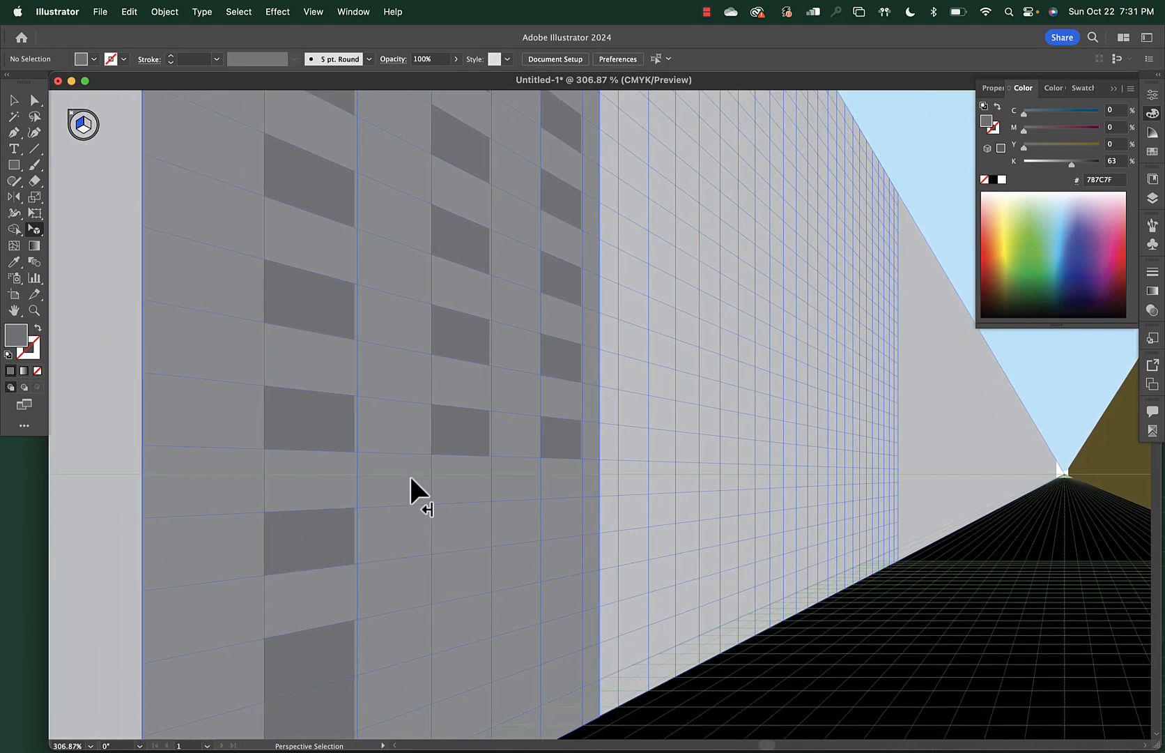
click(290, 441)
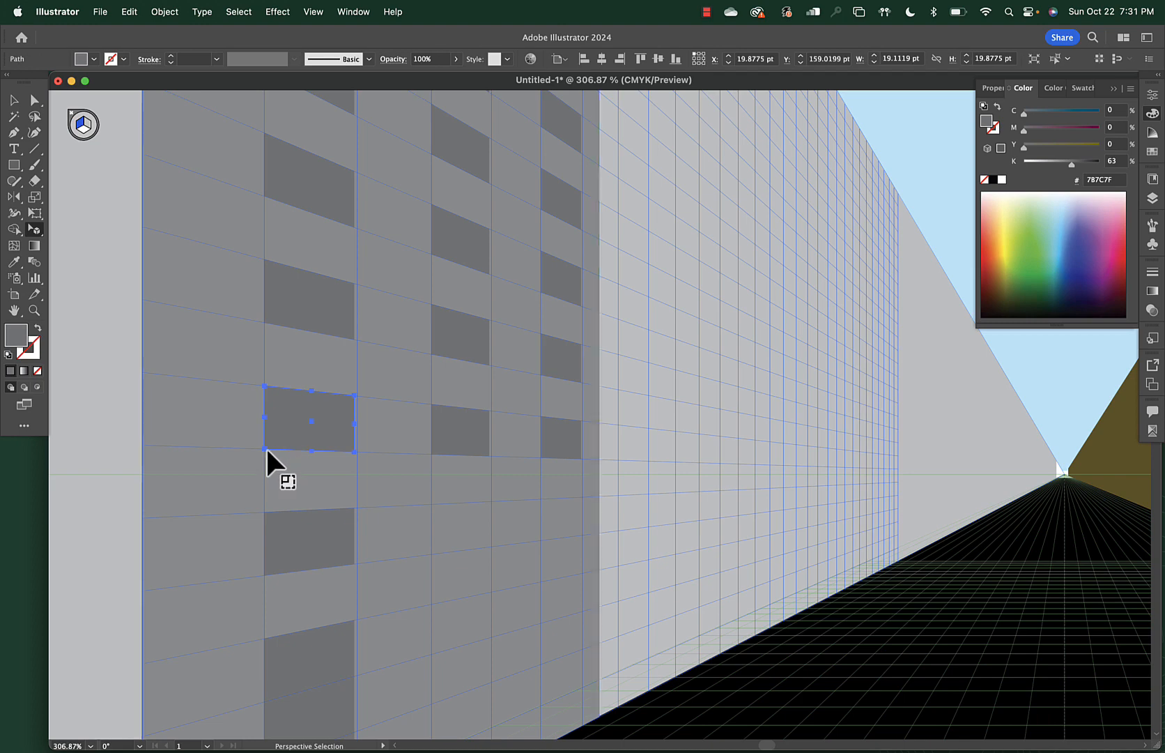
click(291, 458)
key(m)
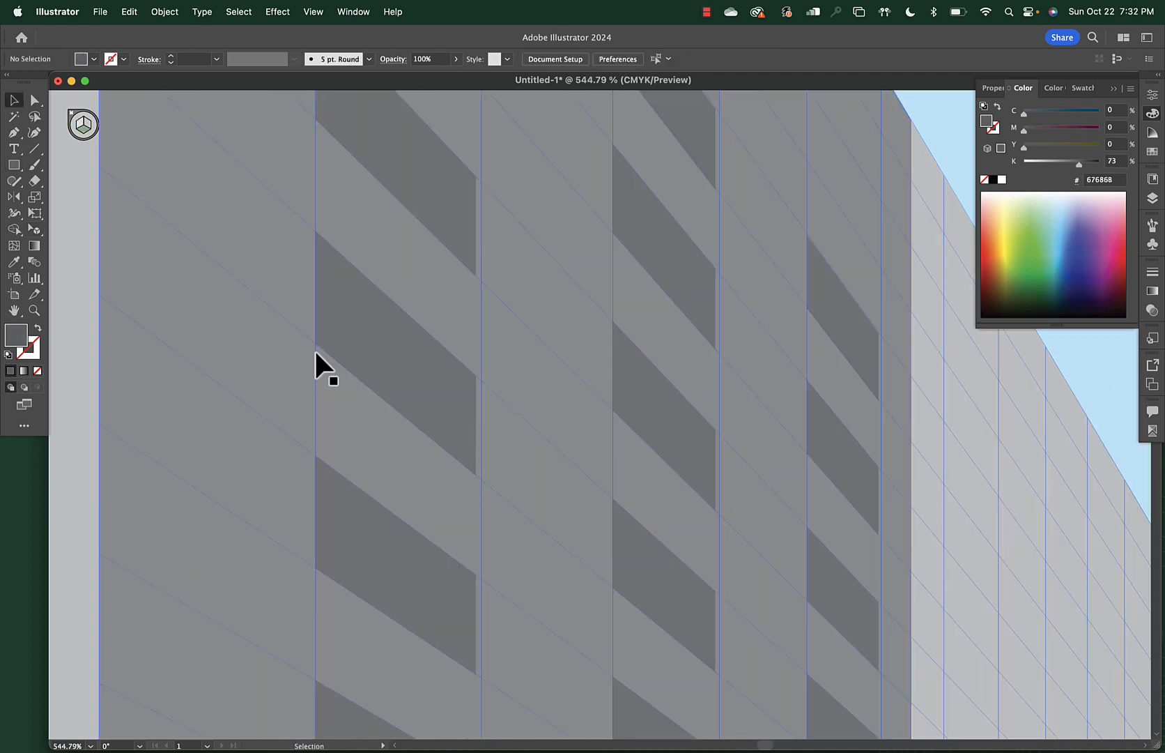
scroll(314, 350, down, 10)
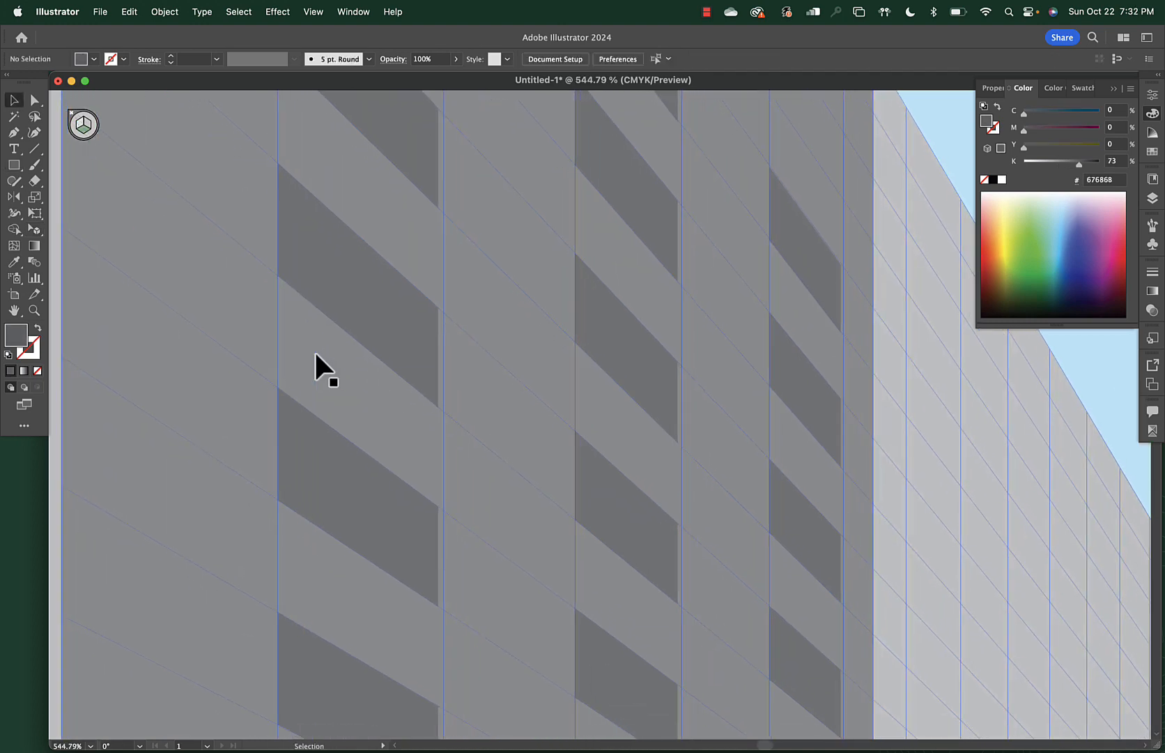
scroll(315, 350, down, 5)
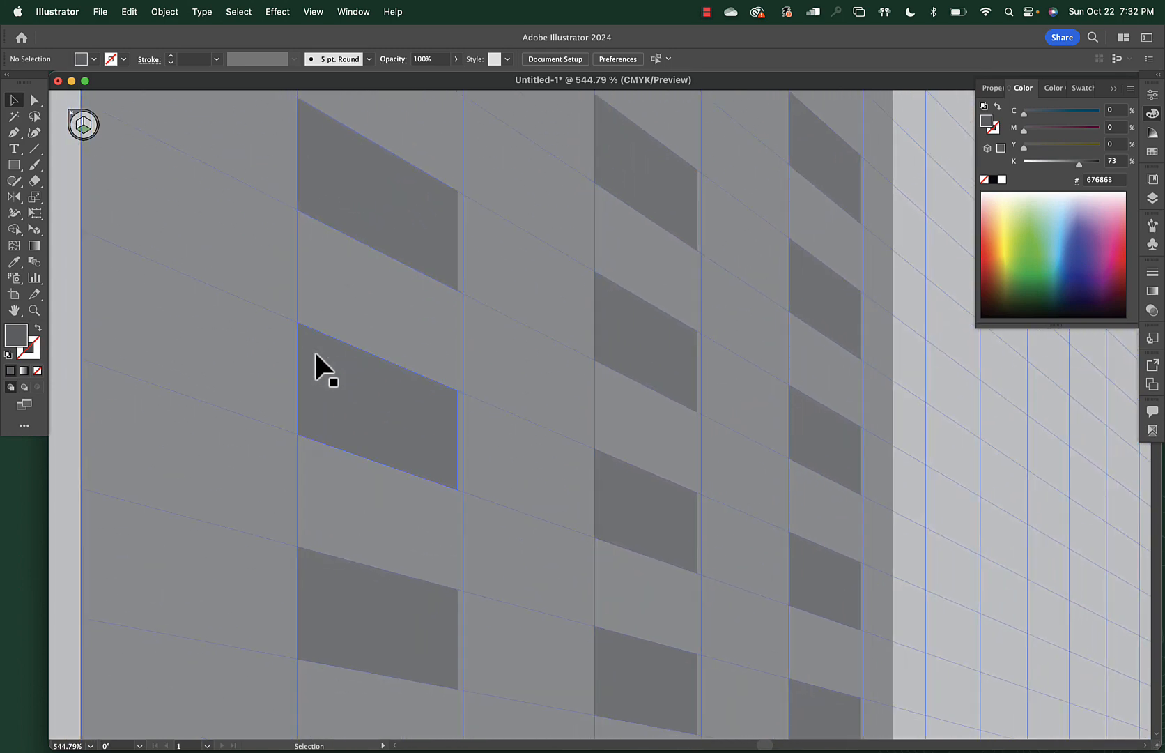
scroll(314, 350, down, 8)
scroll(315, 353, up, 3)
key(ctrl+shift+i)
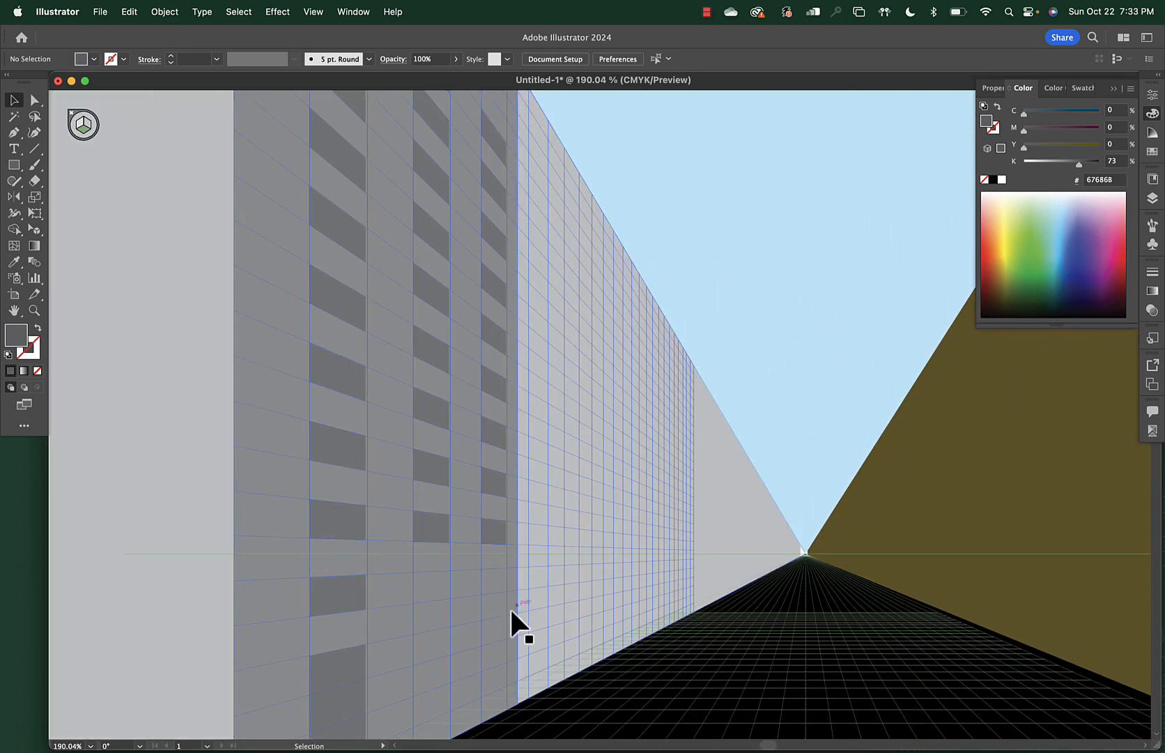
scroll(505, 613, down, 2)
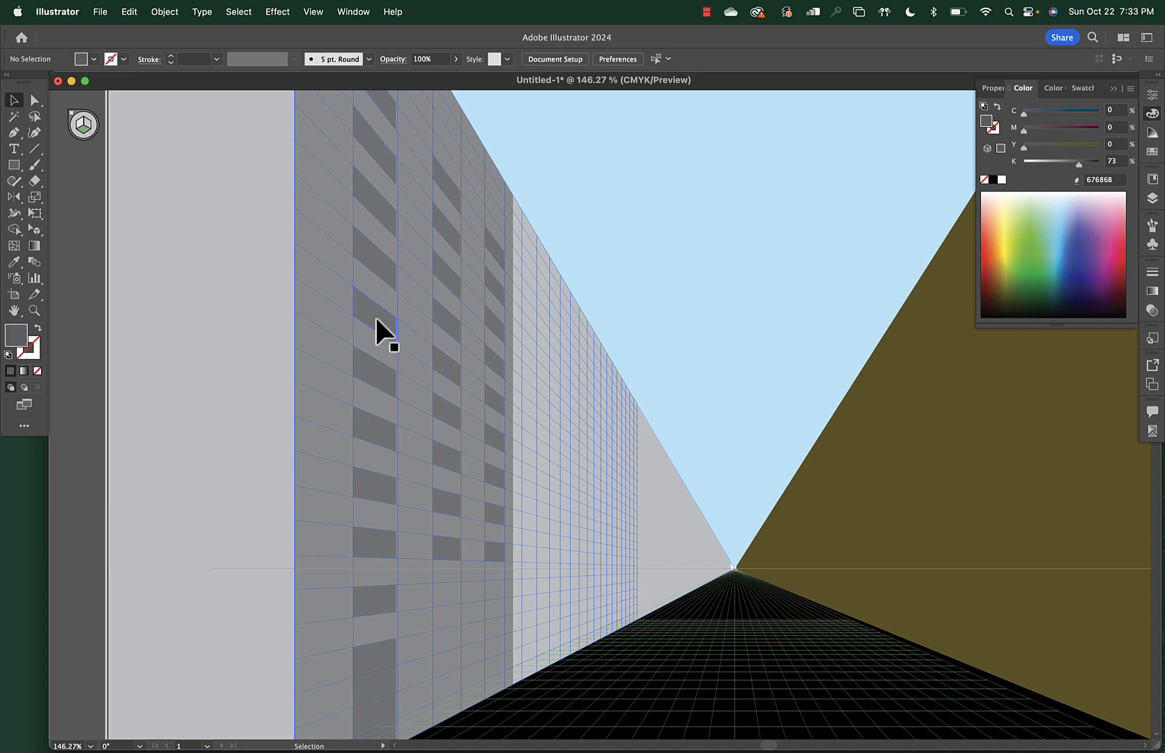
key(super+shift+i)
scroll(386, 564, up, 5)
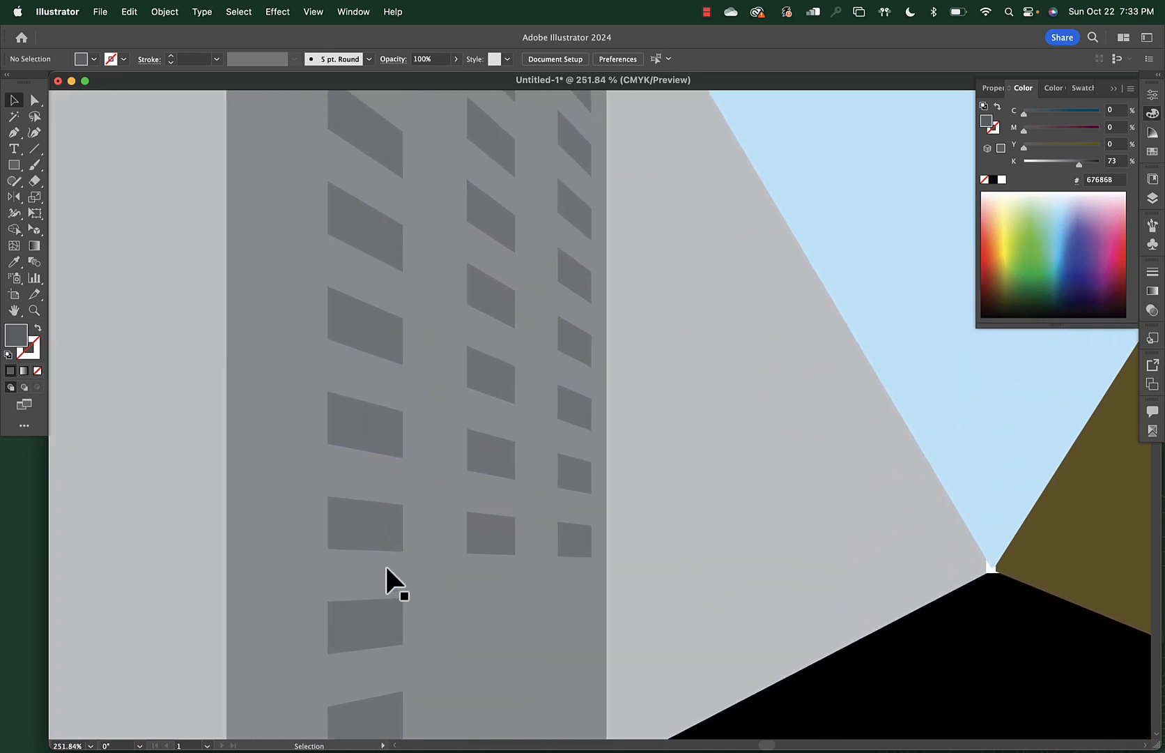
key(super+shift+i)
scroll(385, 563, down, 5)
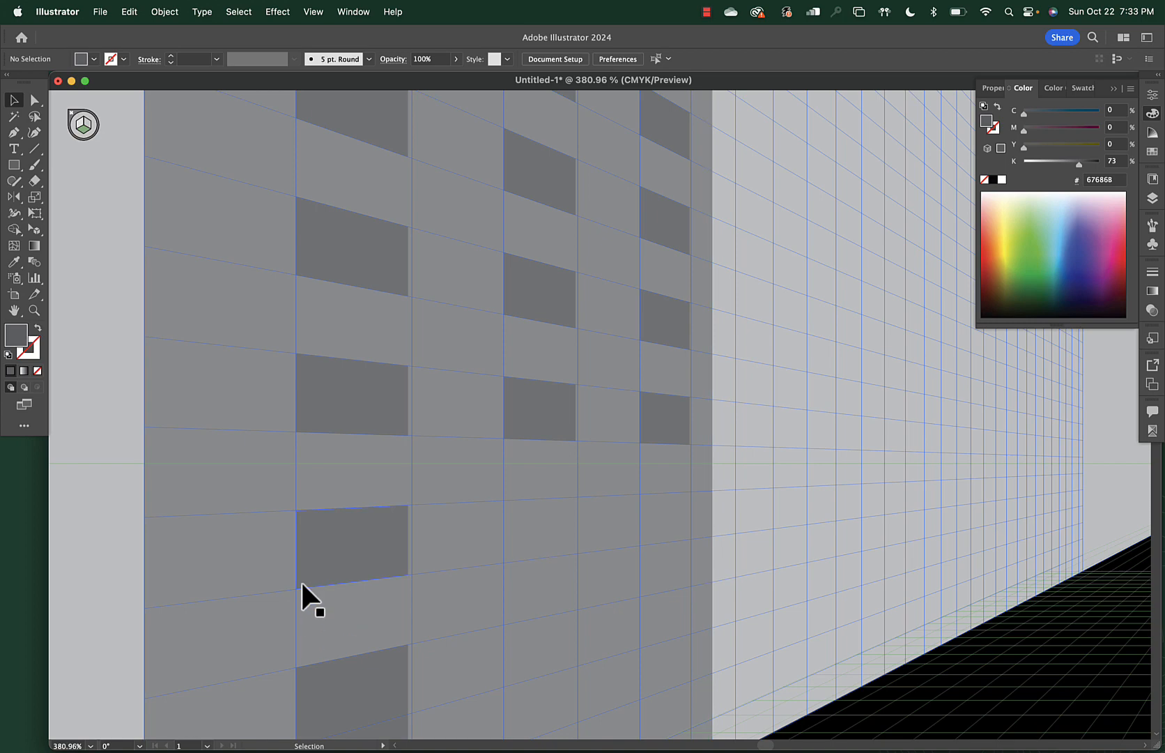
Draw a thin sill strip under the lower window and give it a pale grey fill (K≈34)
click(76, 118)
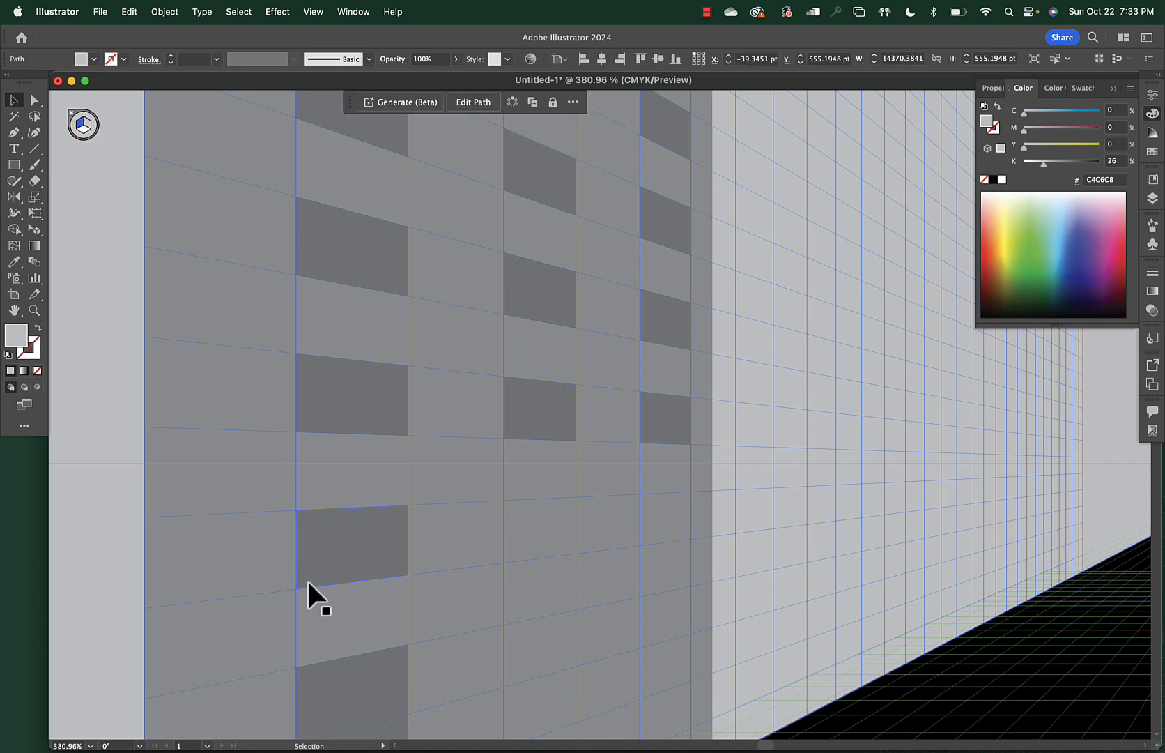
key(m)
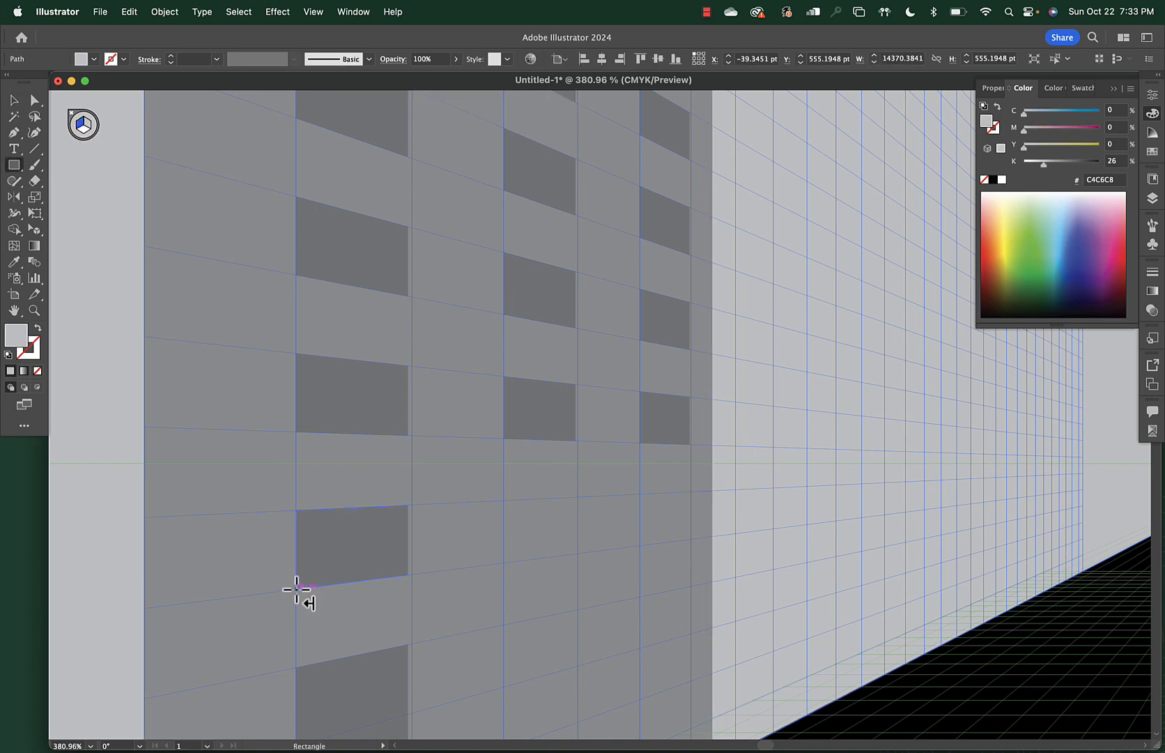
drag(297, 589, 407, 587)
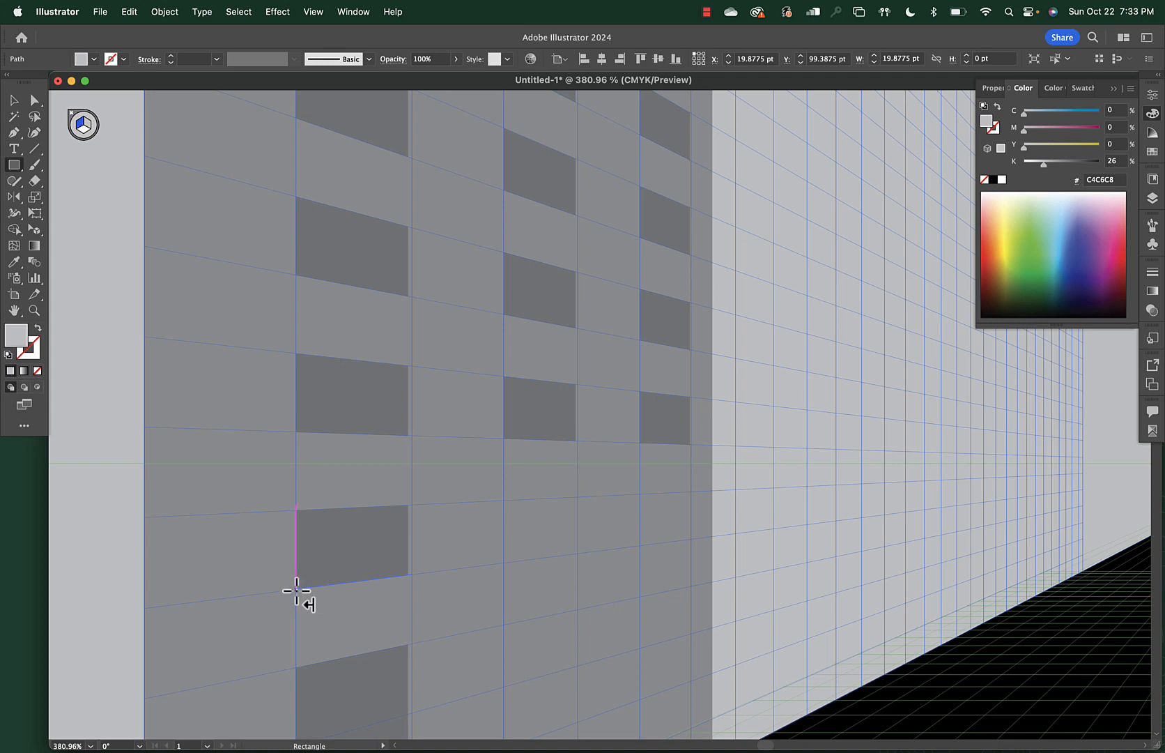
key(super+z)
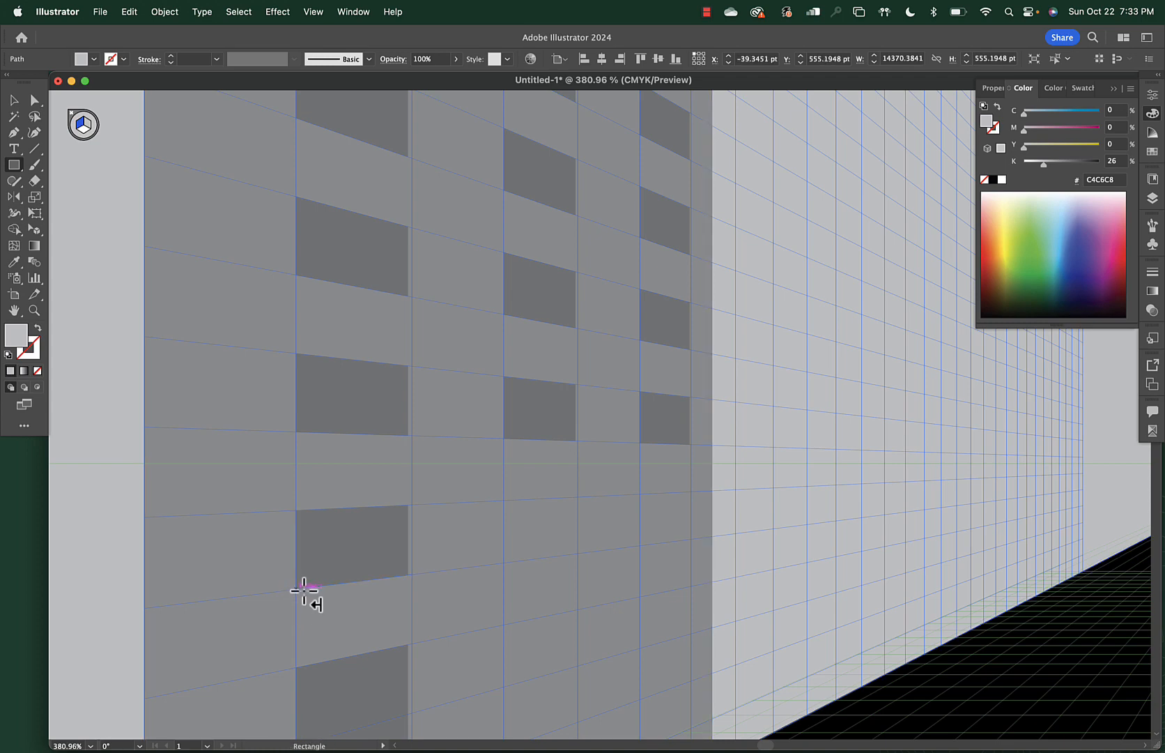
drag(297, 590, 407, 590)
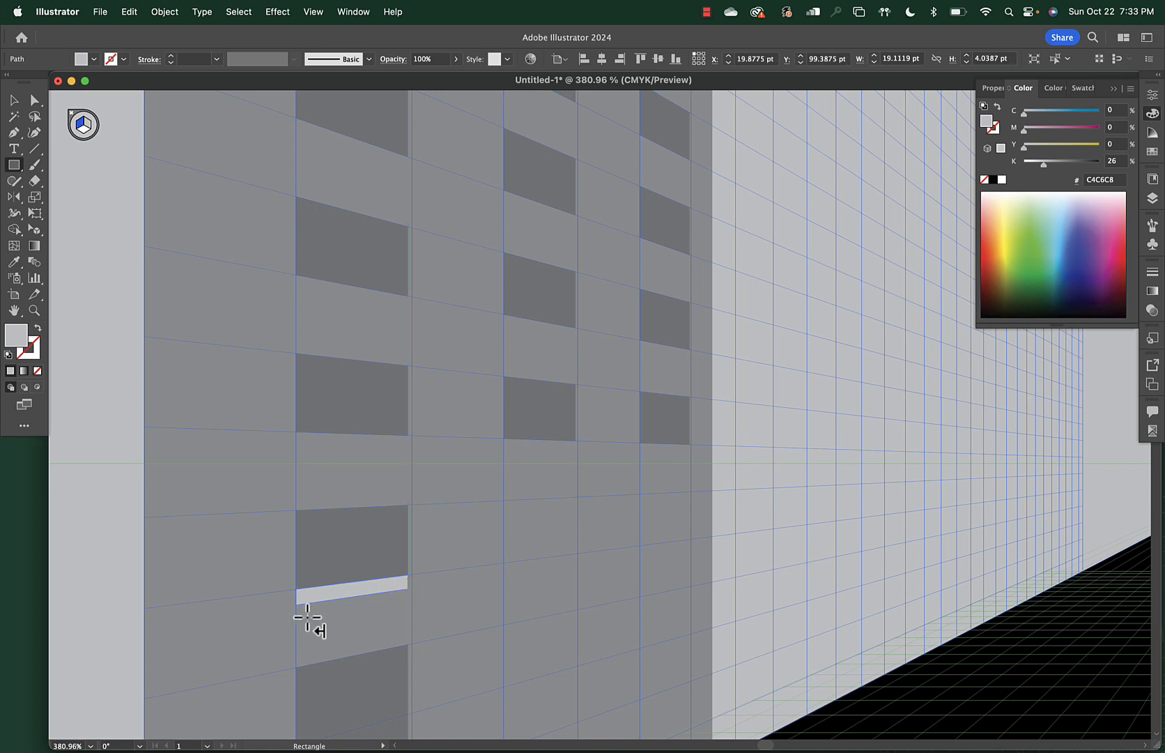
key(shift+v)
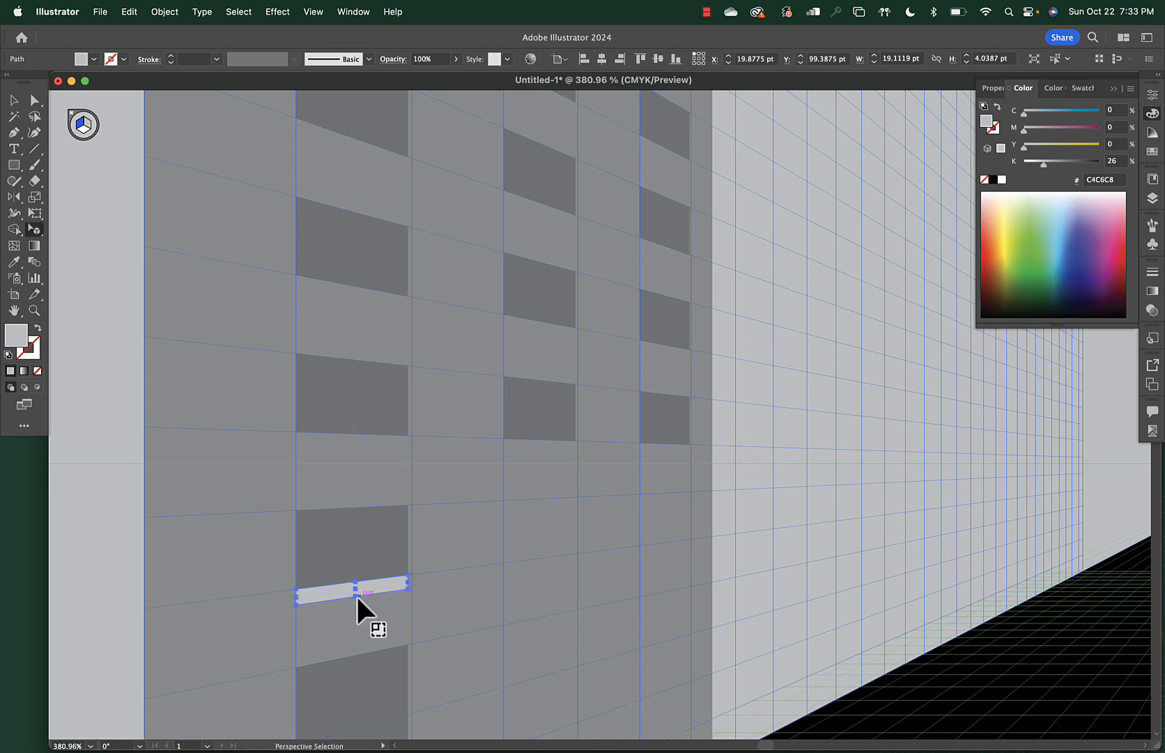
drag(353, 592, 353, 583)
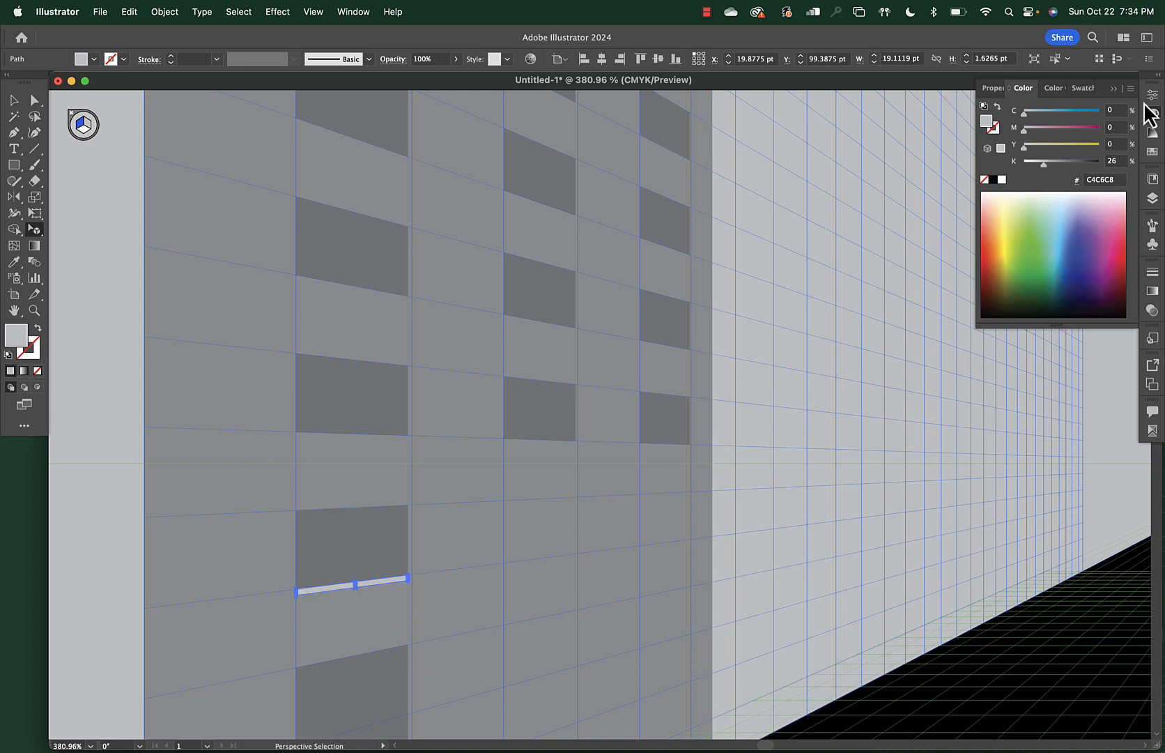
drag(1048, 166, 1071, 166)
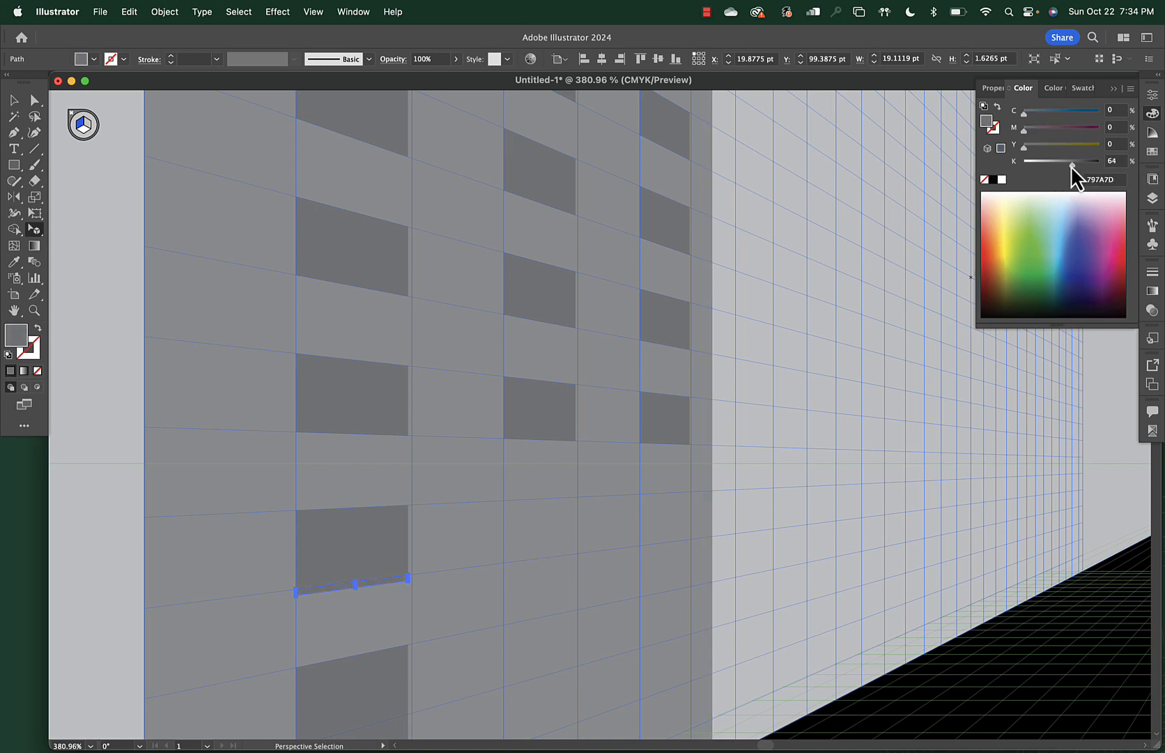
drag(1065, 166, 1049, 166)
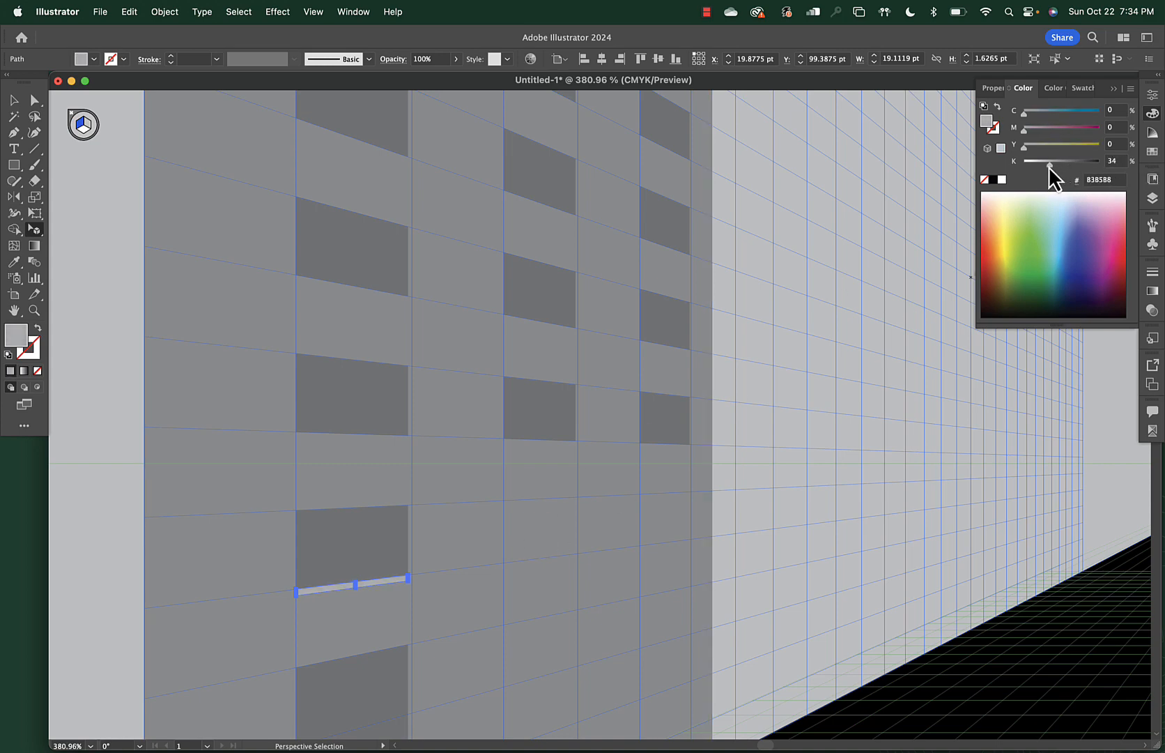
click(473, 545)
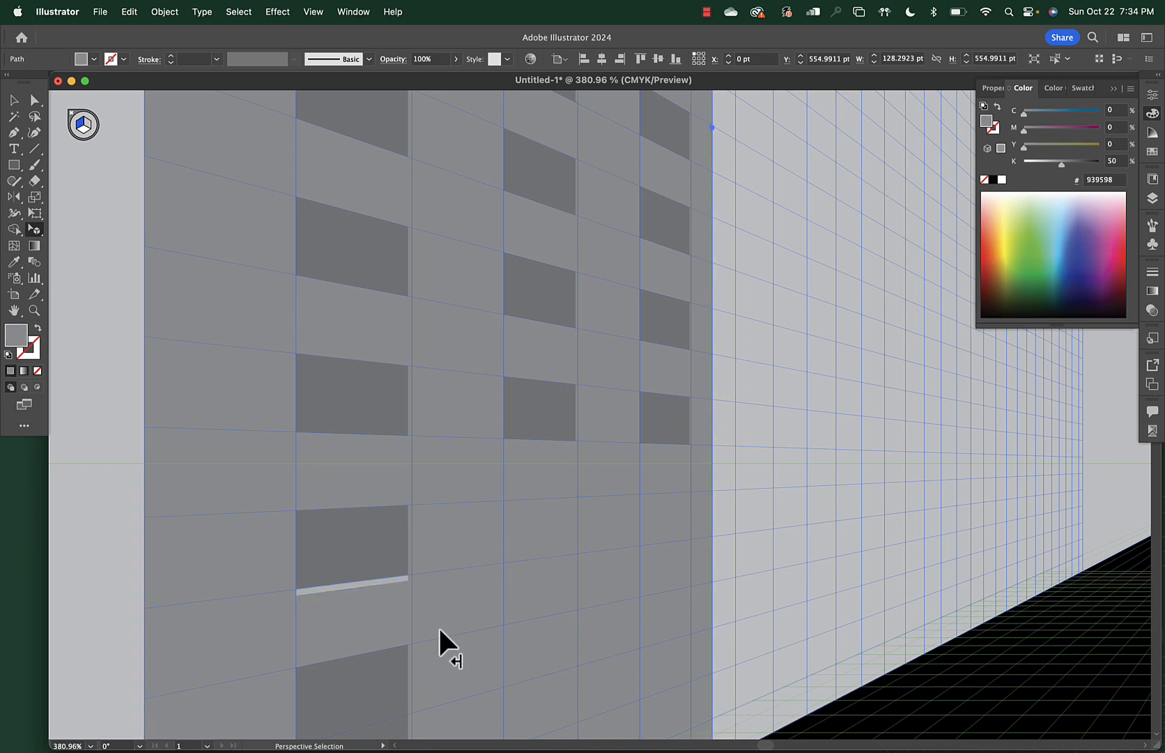
Option-drag a copy of the light grey sill up under the upper window
scroll(439, 629, up, 3)
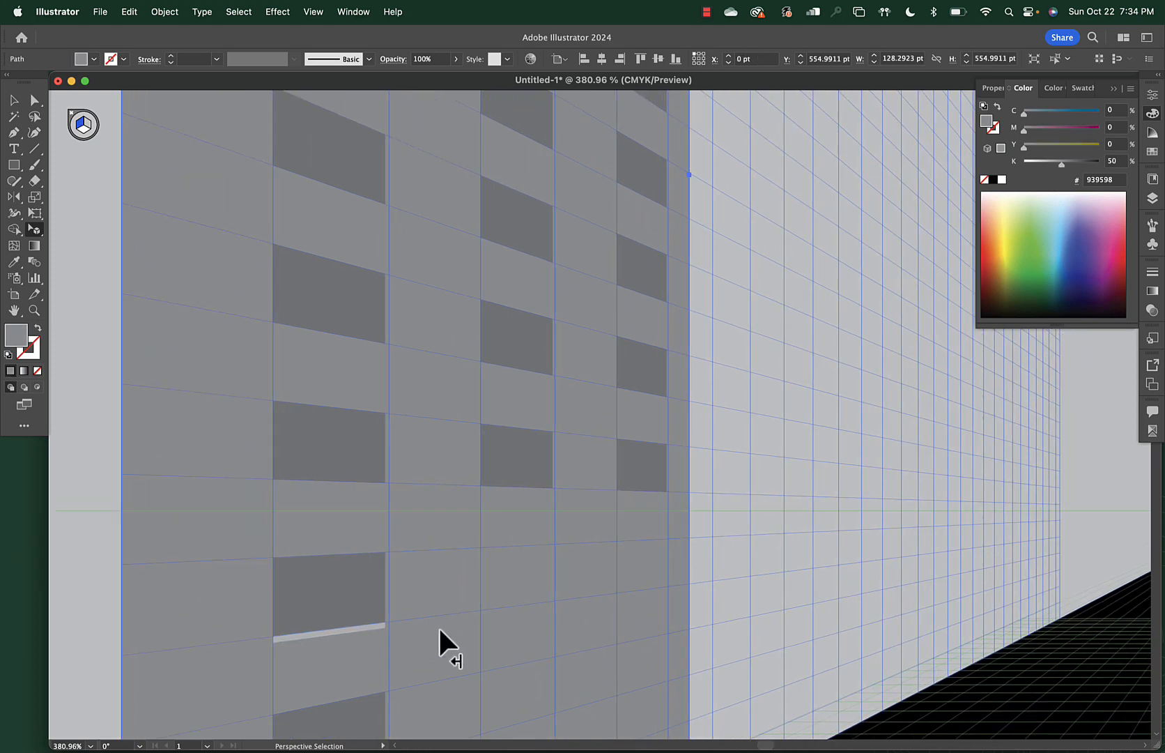
scroll(439, 629, down, 3)
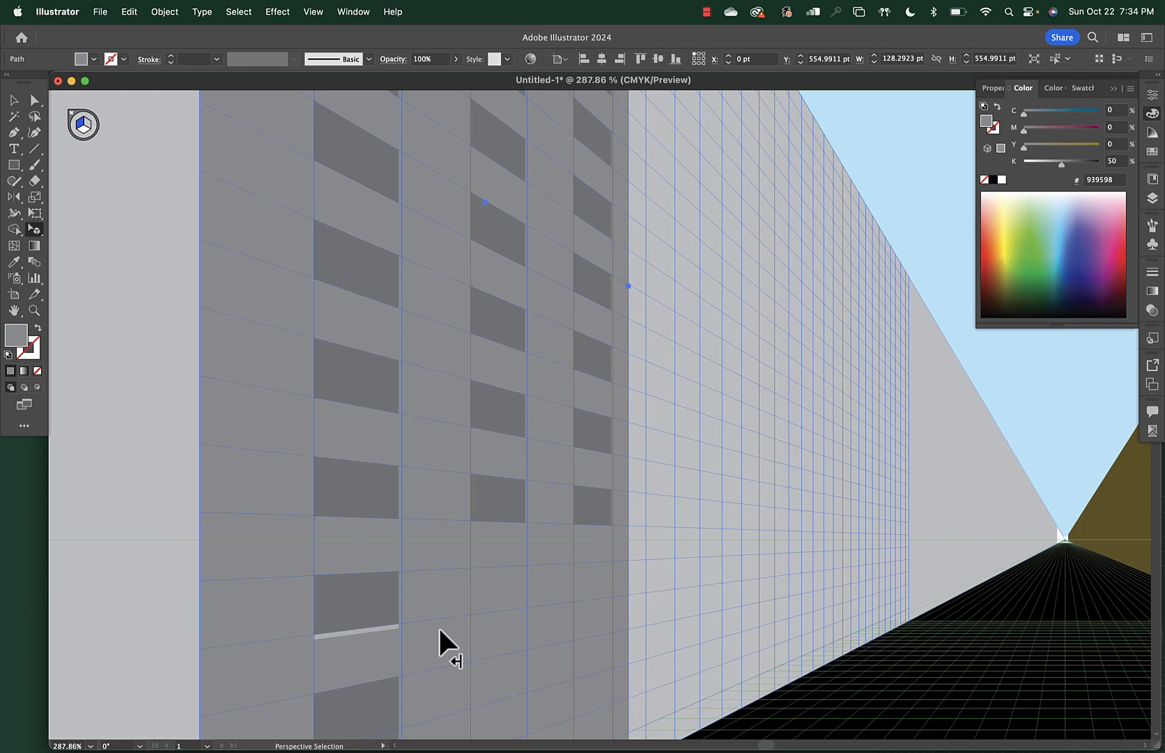
scroll(439, 625, down, 5)
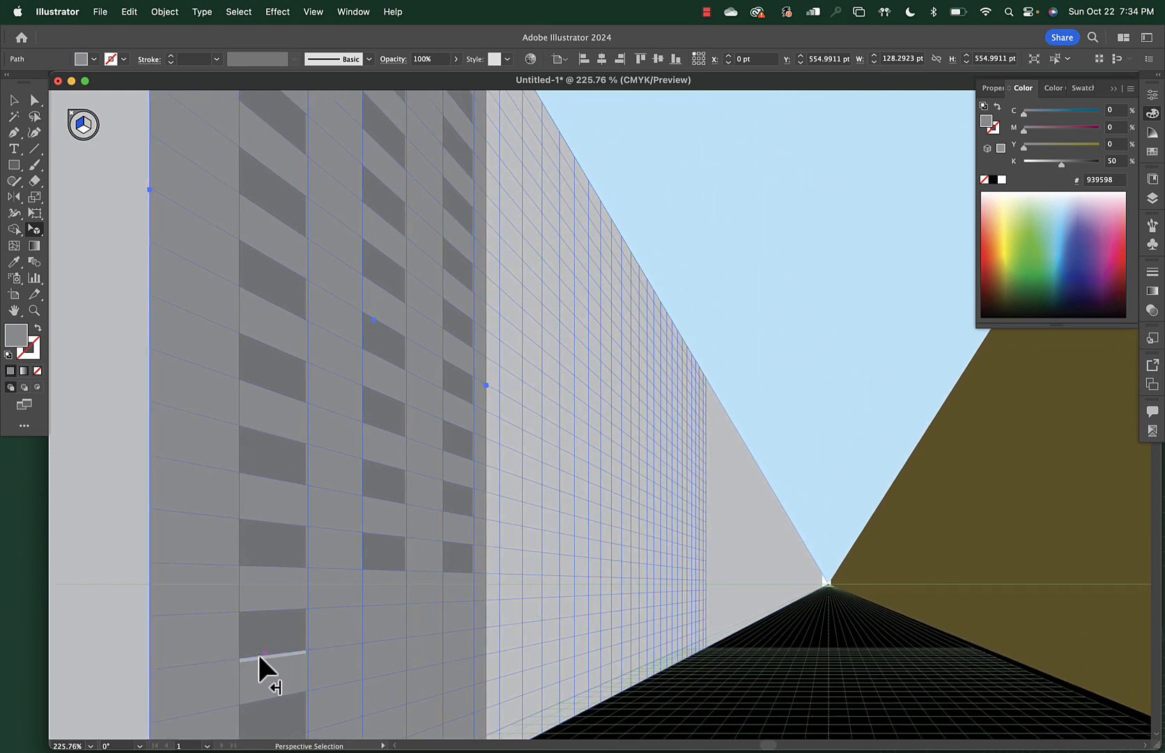
scroll(383, 631, down, 4)
scroll(383, 625, down, 5)
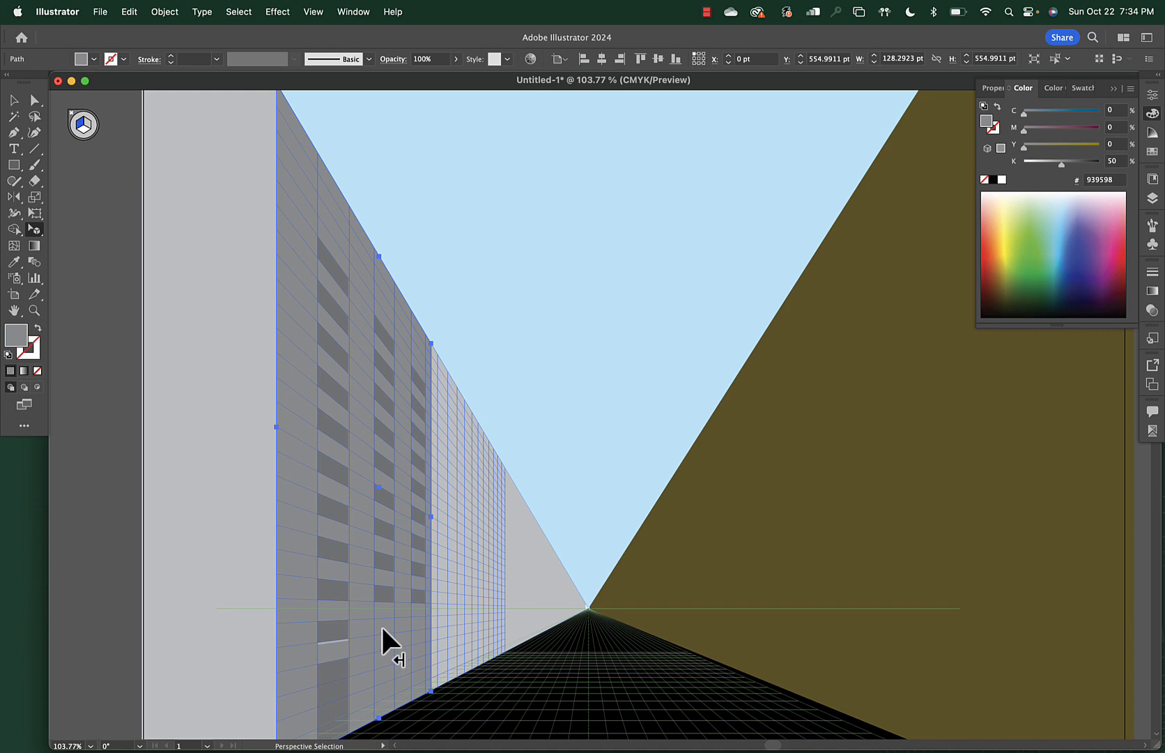
scroll(381, 627, up, 5)
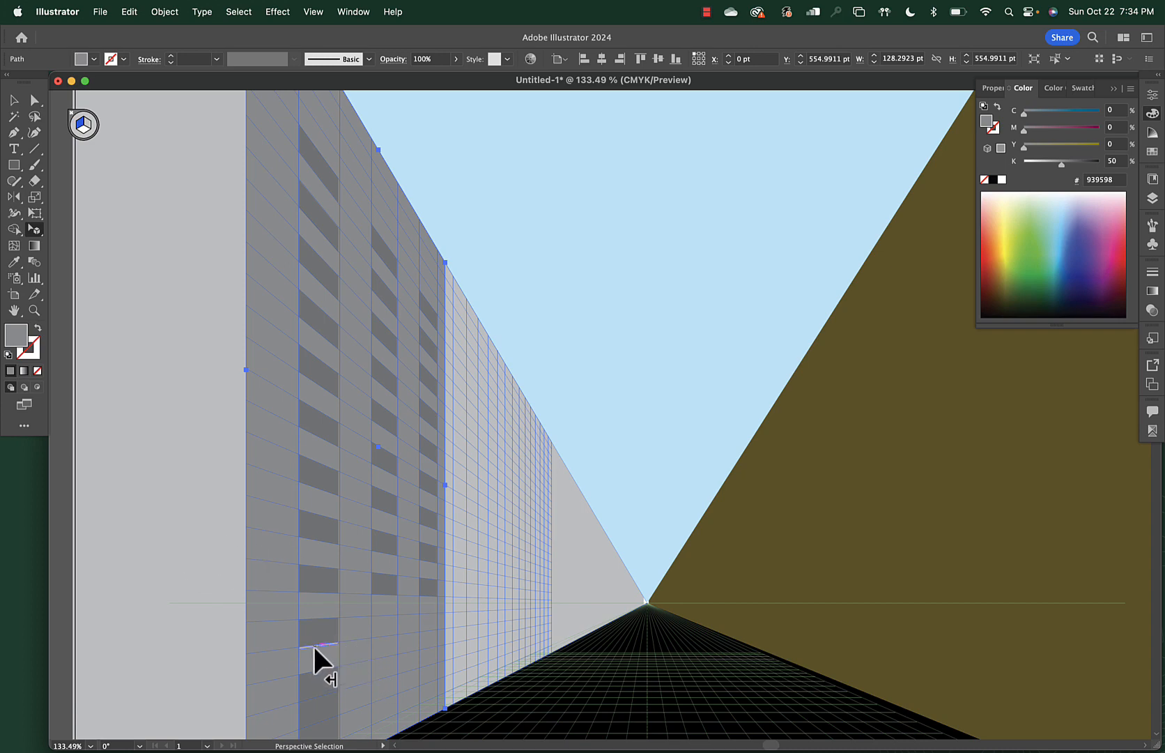
scroll(313, 644, up, 5)
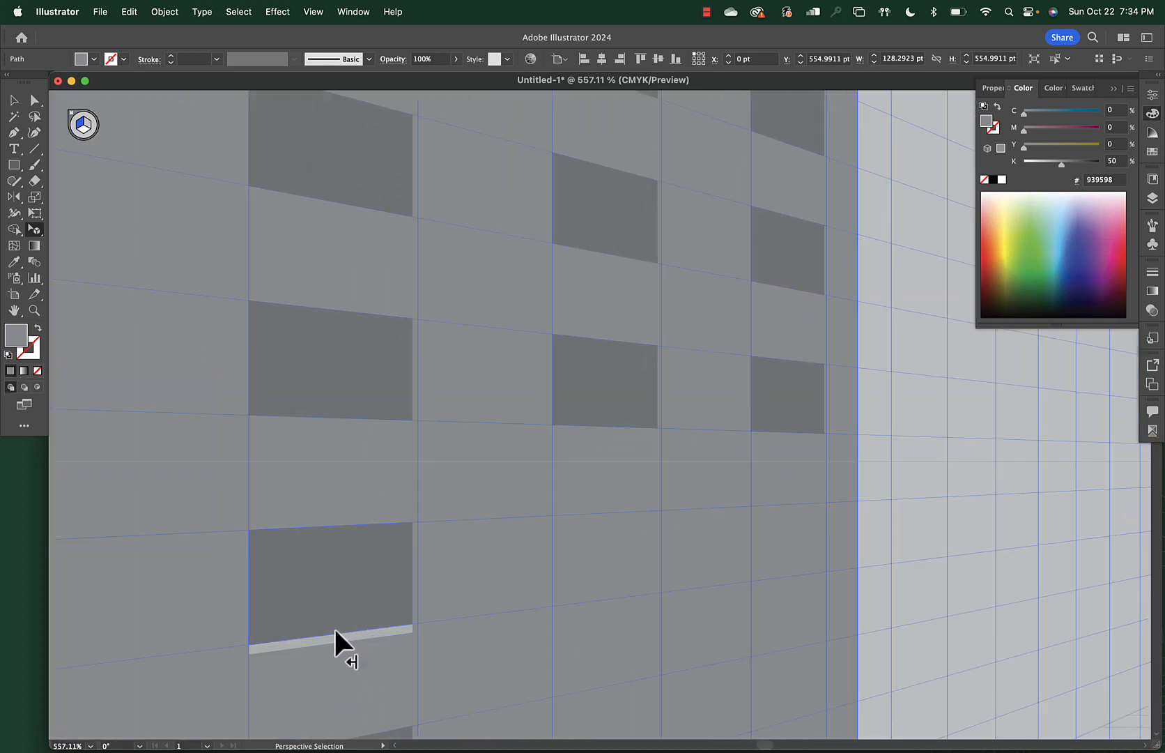
click(330, 637)
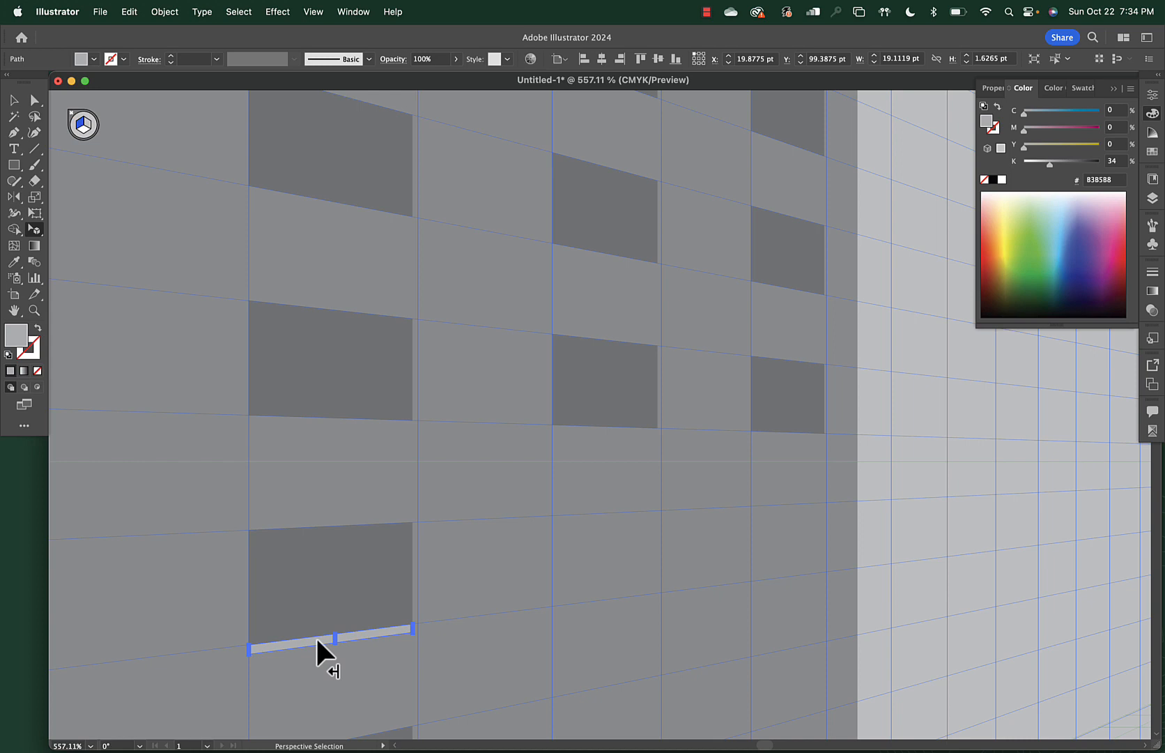
drag(316, 636, 292, 202)
scroll(378, 282, down, 5)
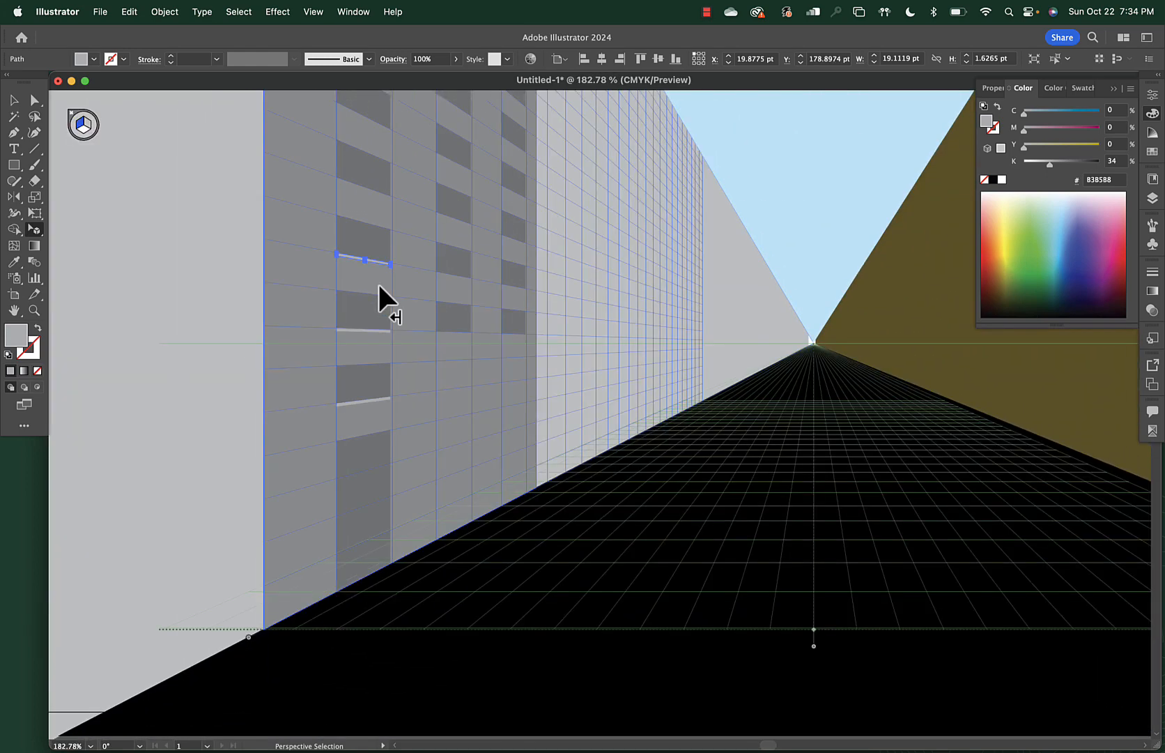
scroll(378, 282, up, 5)
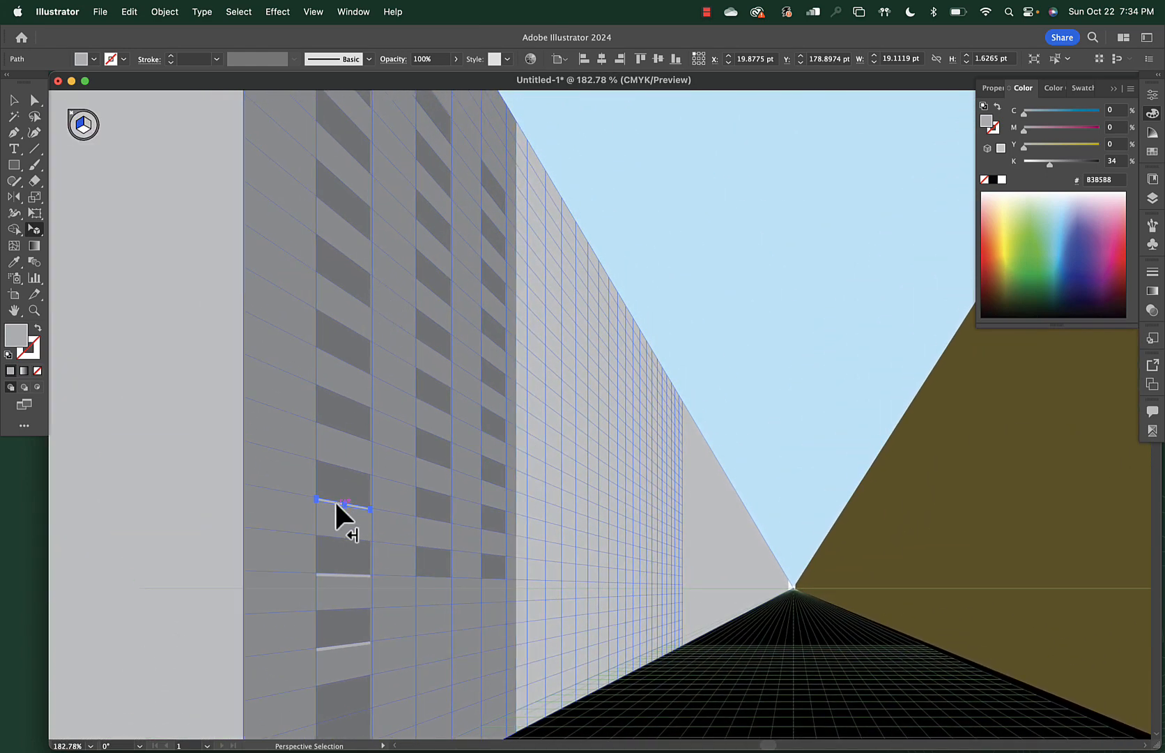
scroll(334, 500, up, 6)
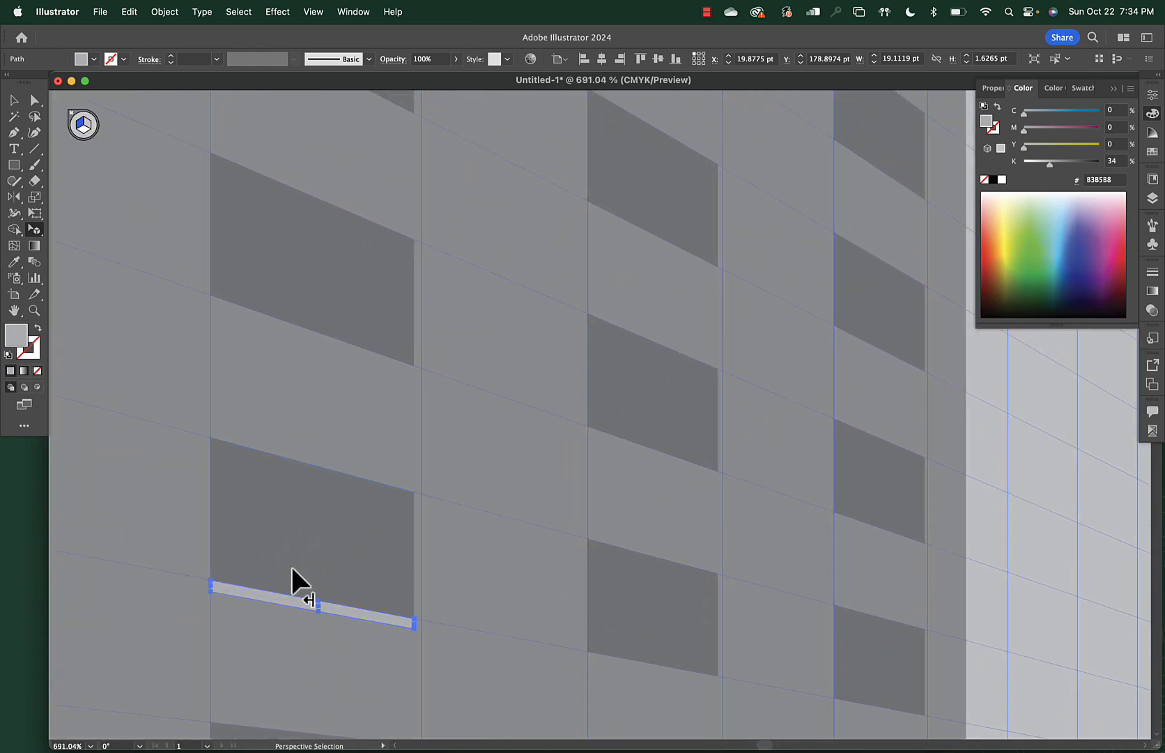
drag(271, 592, 310, 341)
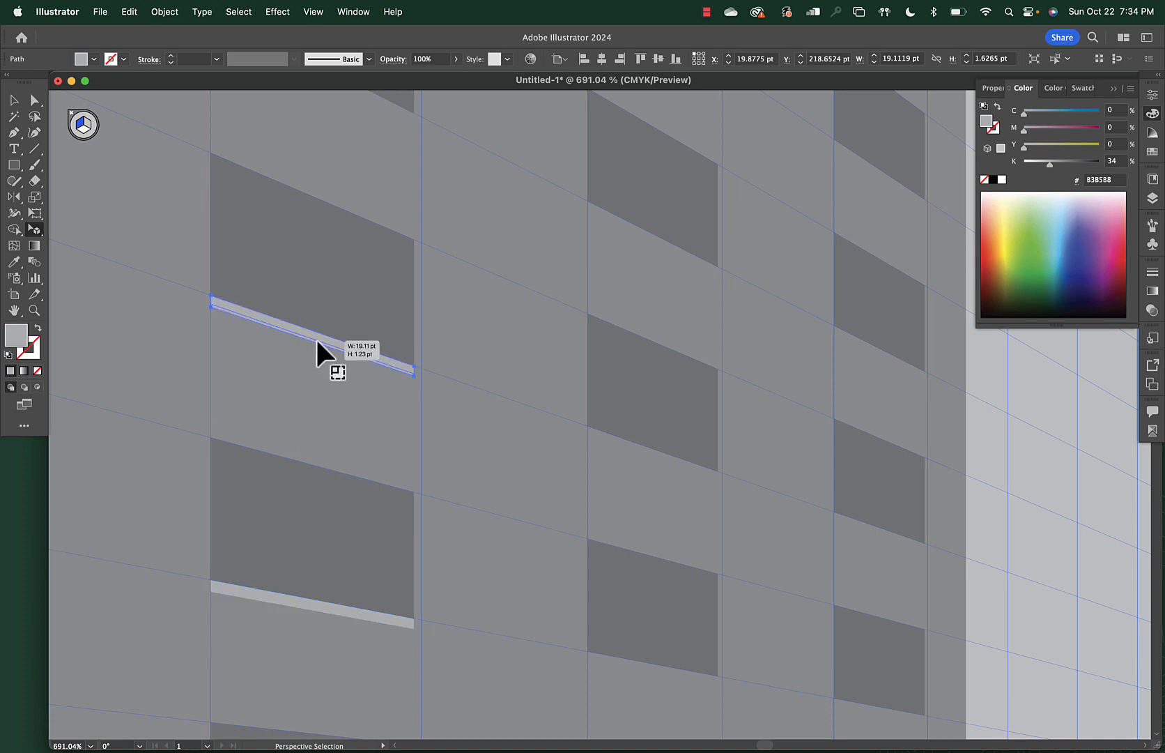
click(314, 374)
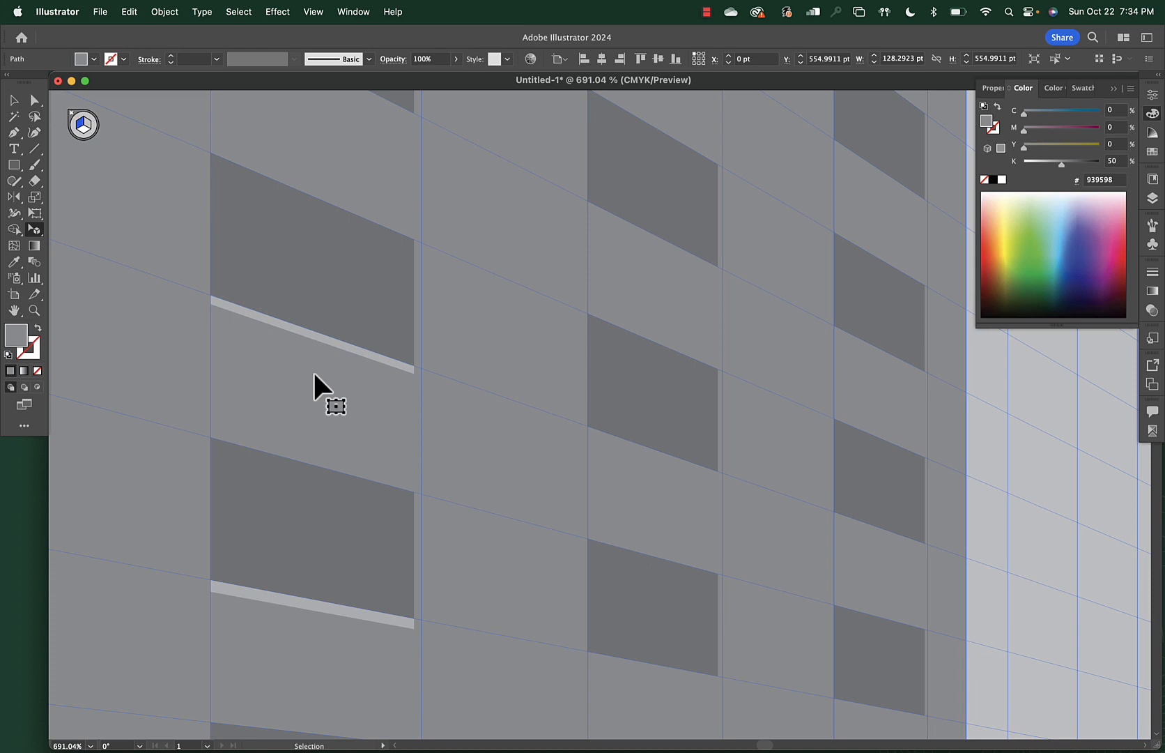
Zoom out to the whole street and make the ground plane the active perspective plane
key(super+0)
click(238, 490)
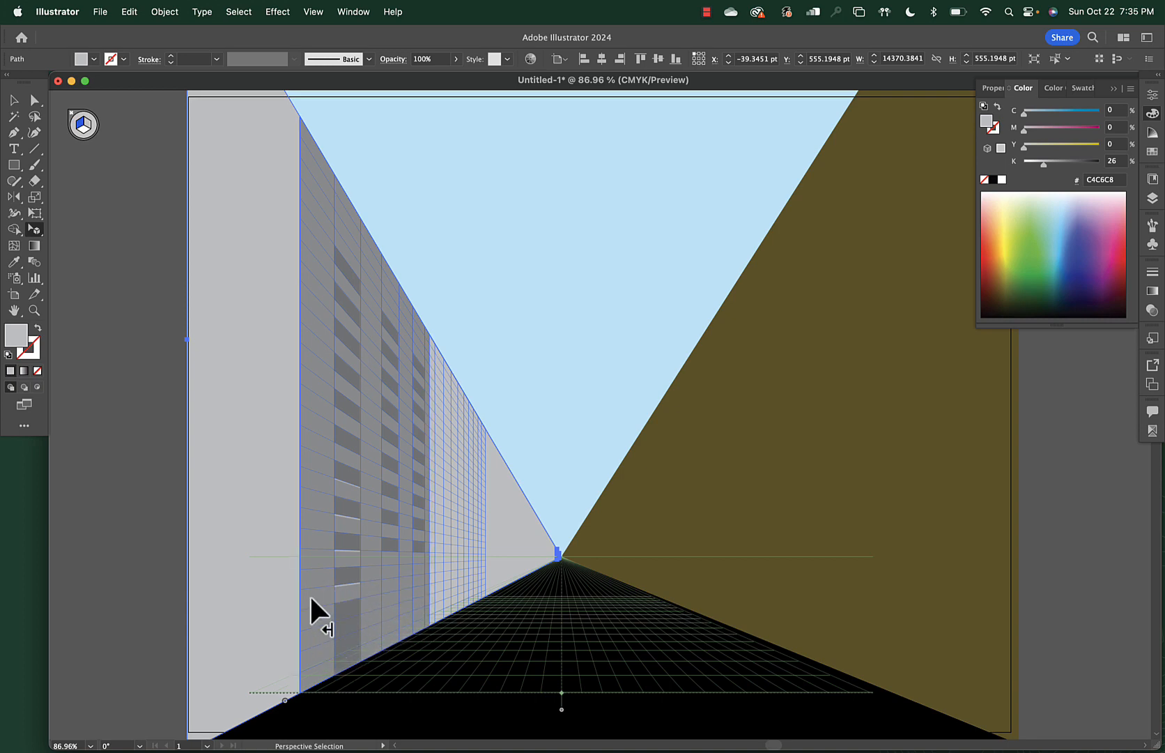
scroll(310, 595, up, 5)
scroll(309, 595, down, 5)
scroll(309, 594, right, 4)
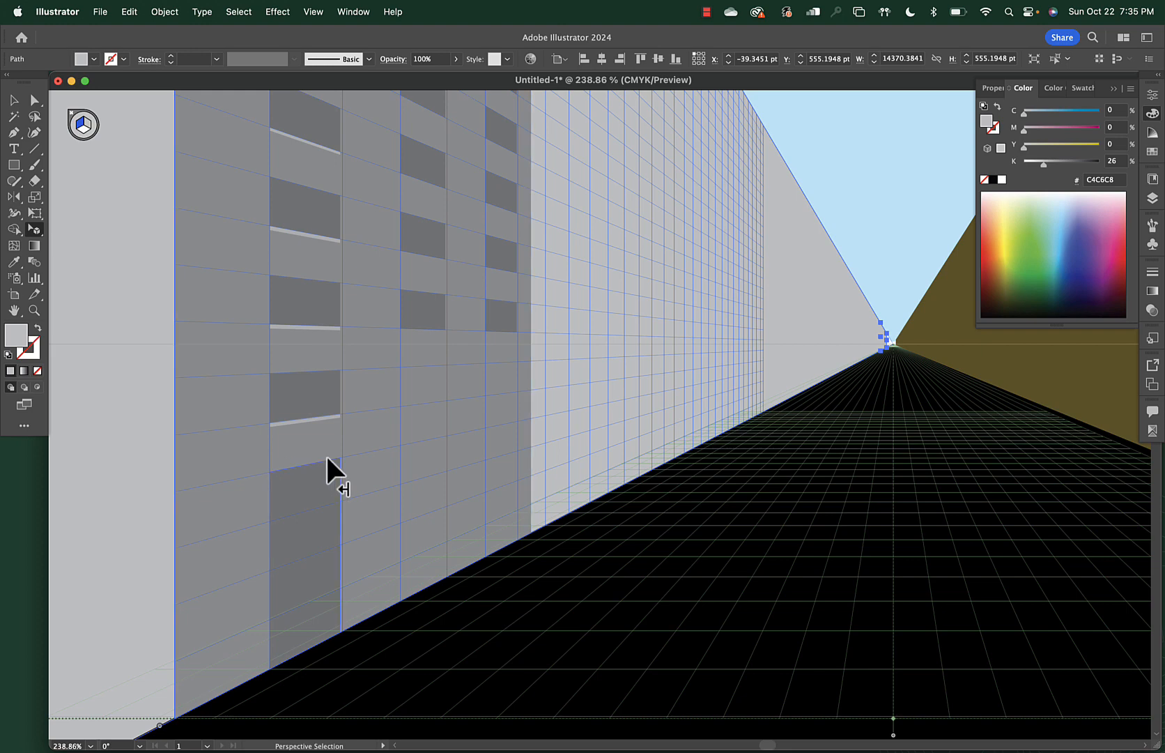
click(85, 132)
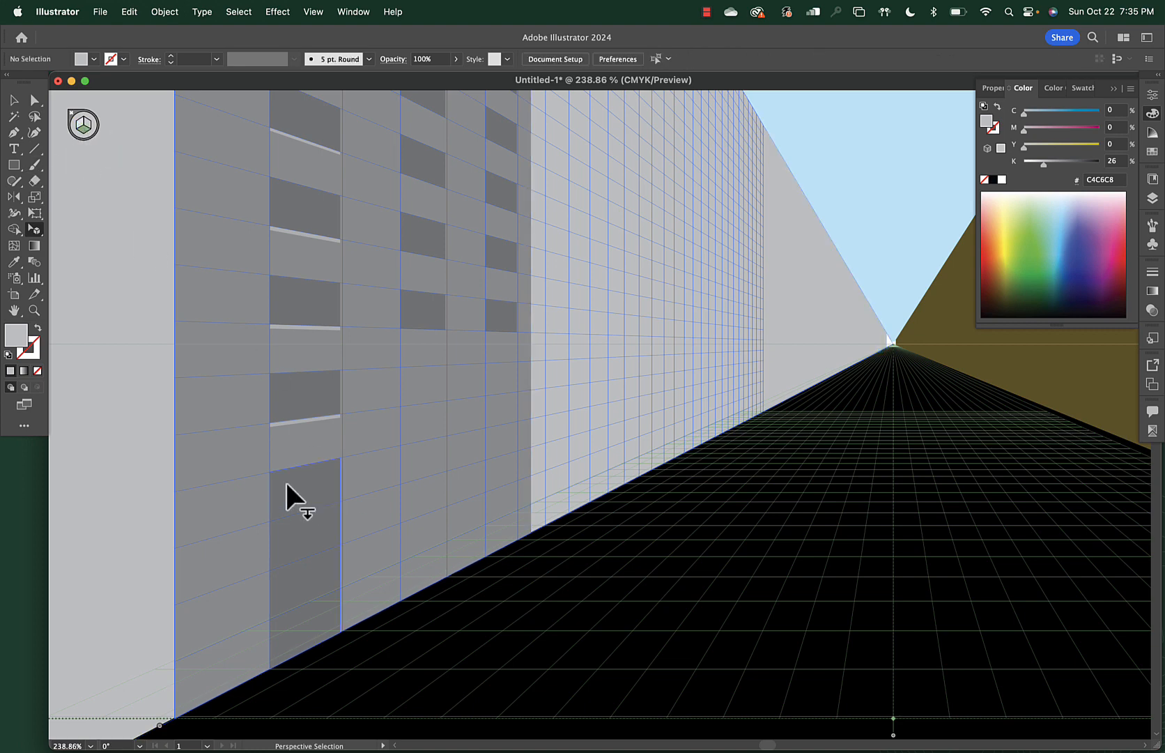
Draw the ledge slab in perspective and drag it lower down the building wall
key(m)
drag(272, 472, 491, 446)
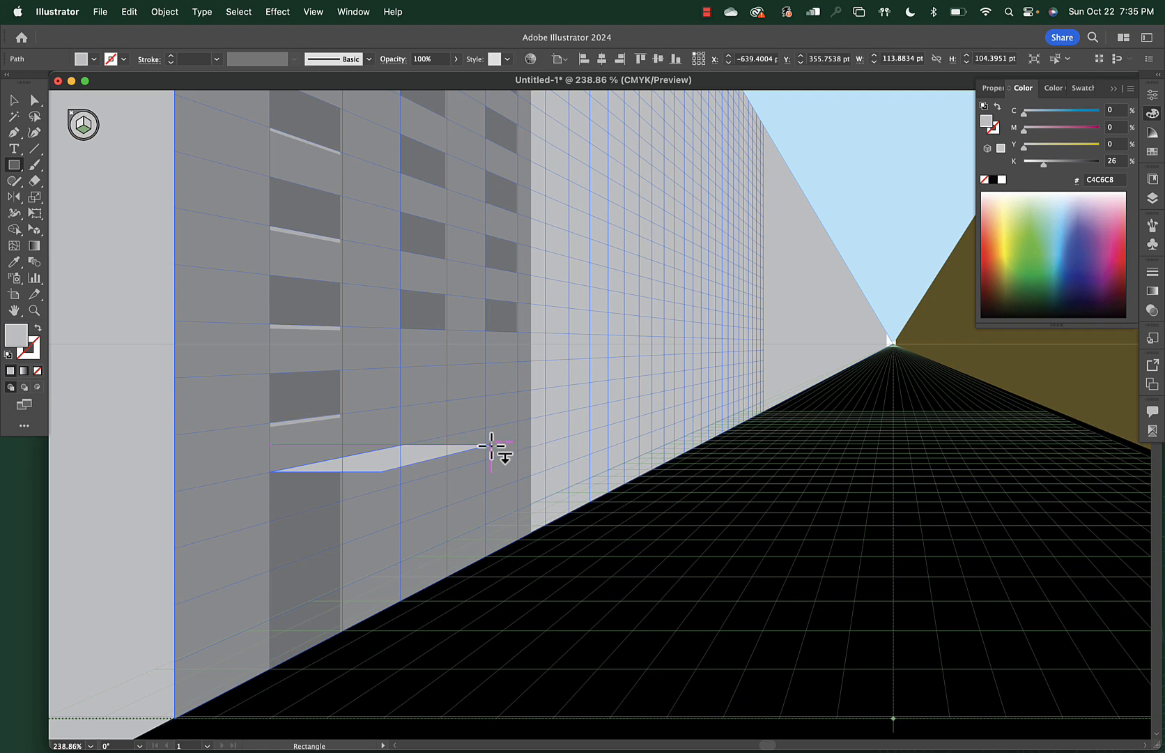
key(shift+v)
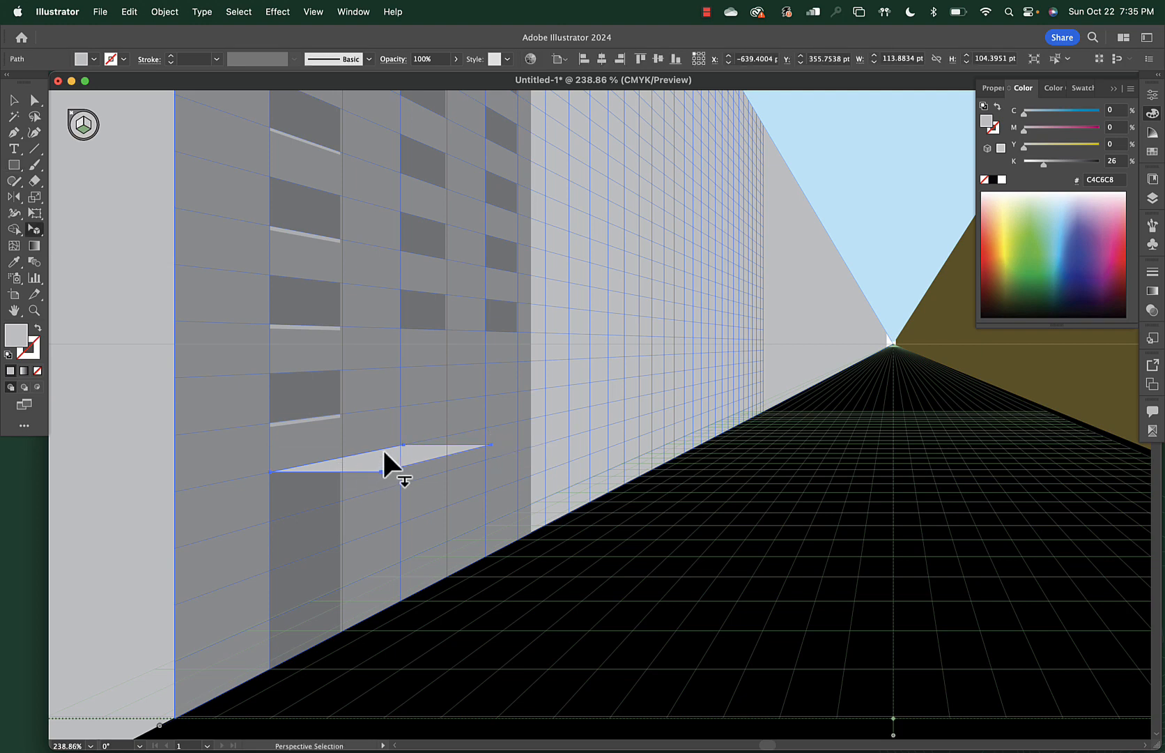
drag(382, 450, 338, 462)
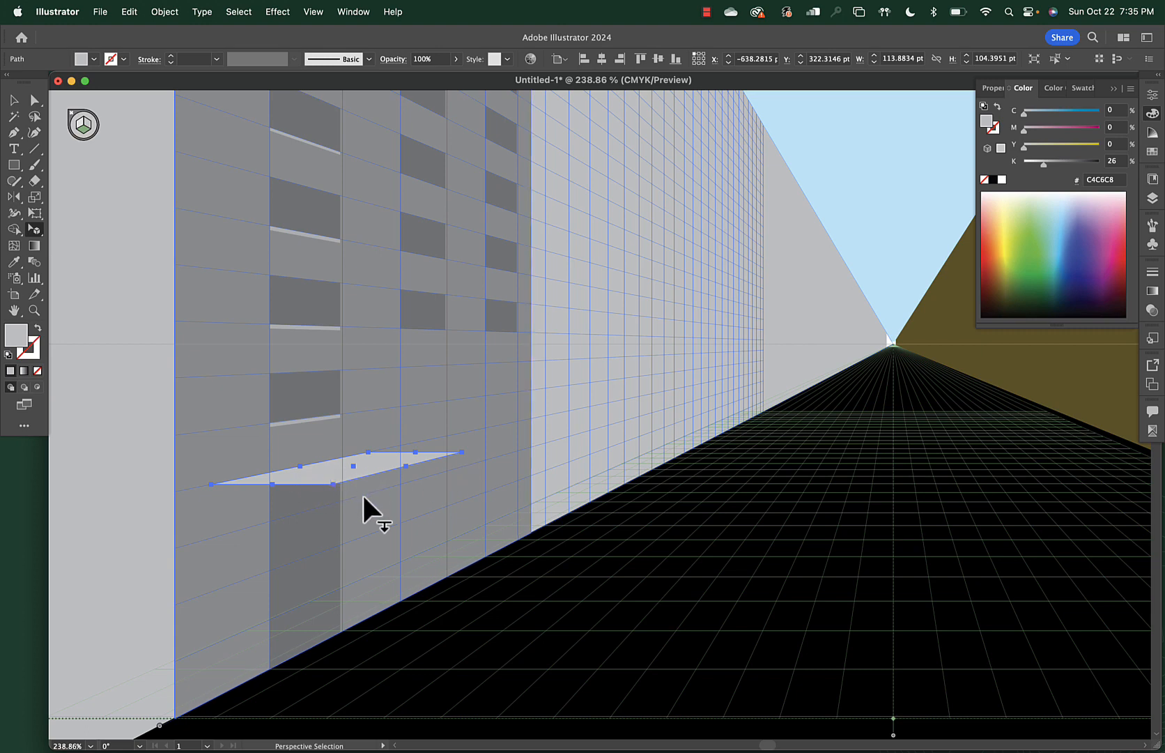
Add a front-face rectangle under the ledge's right edge, lightened to 15% black (DCDDDE)
key(shift+super+a)
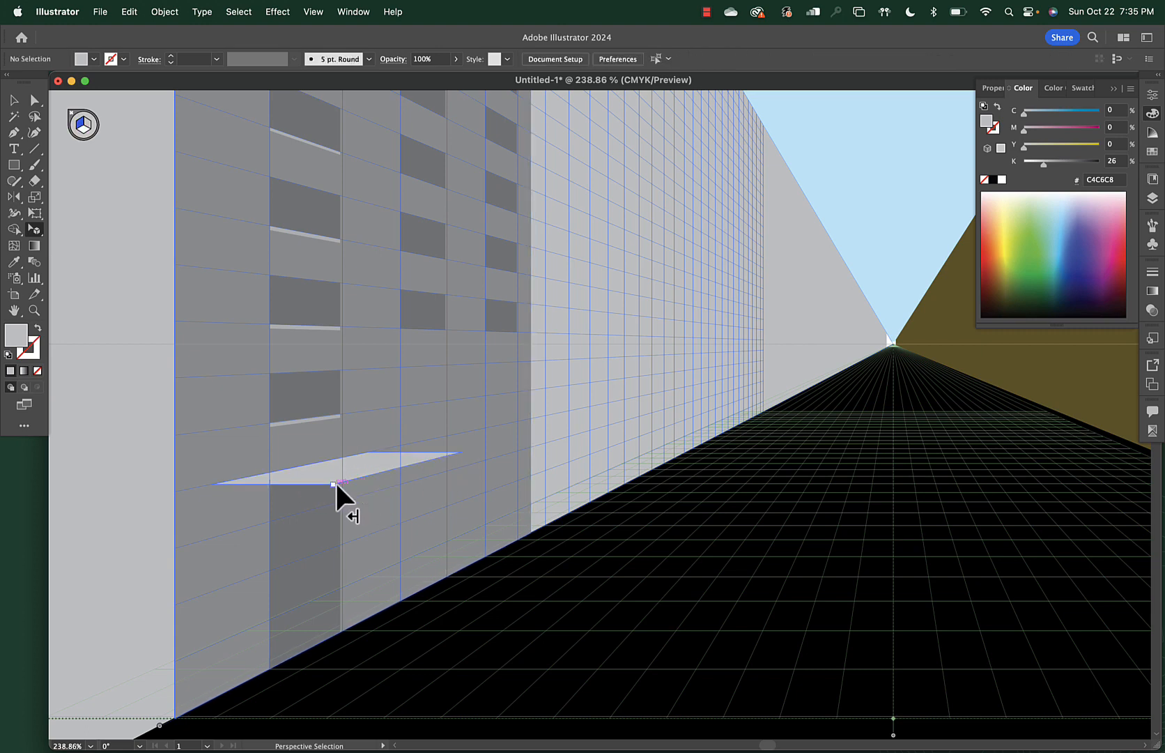
key(m)
drag(336, 484, 461, 467)
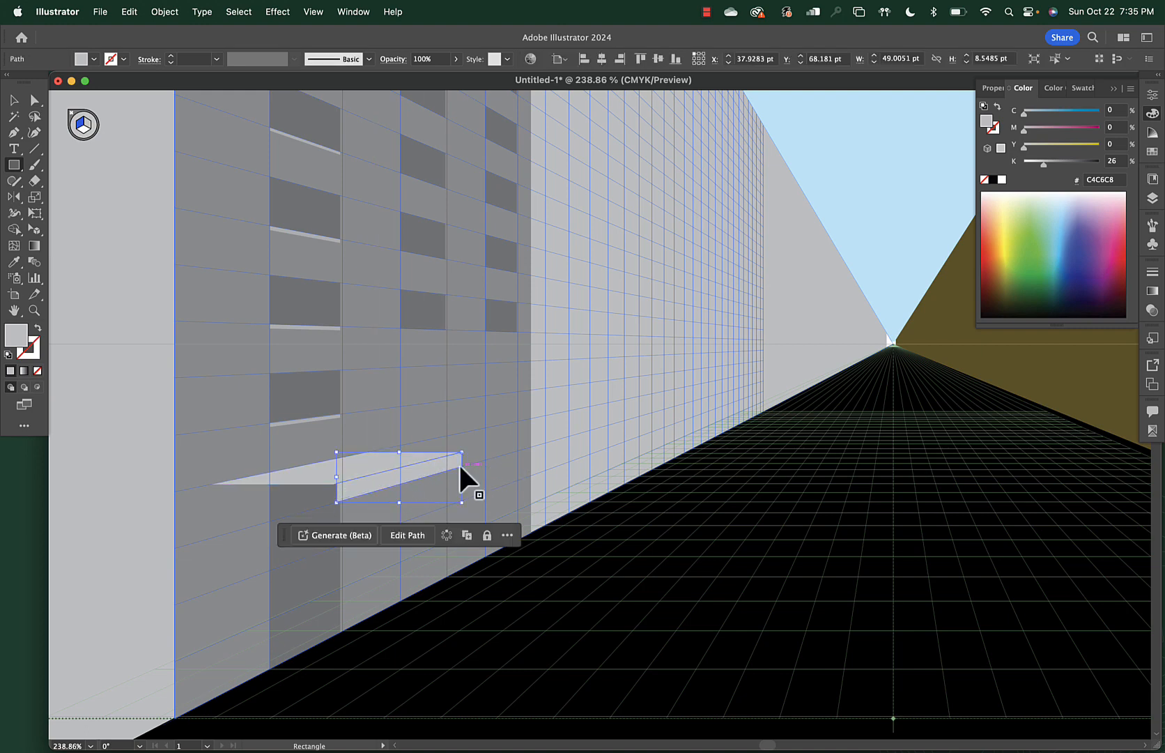
key(v)
drag(1045, 167, 1036, 167)
click(216, 476)
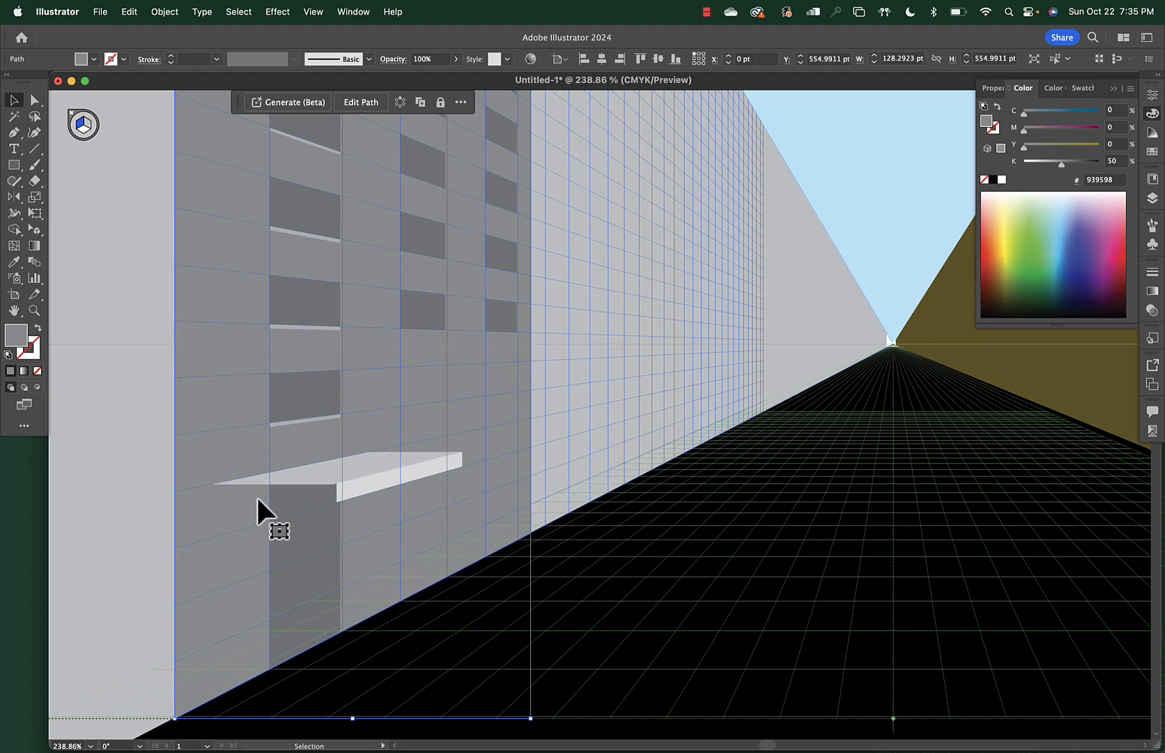
With no active plane, draw a strip along the ledge's left front edge at 35% black (B1B3B6)
click(234, 493)
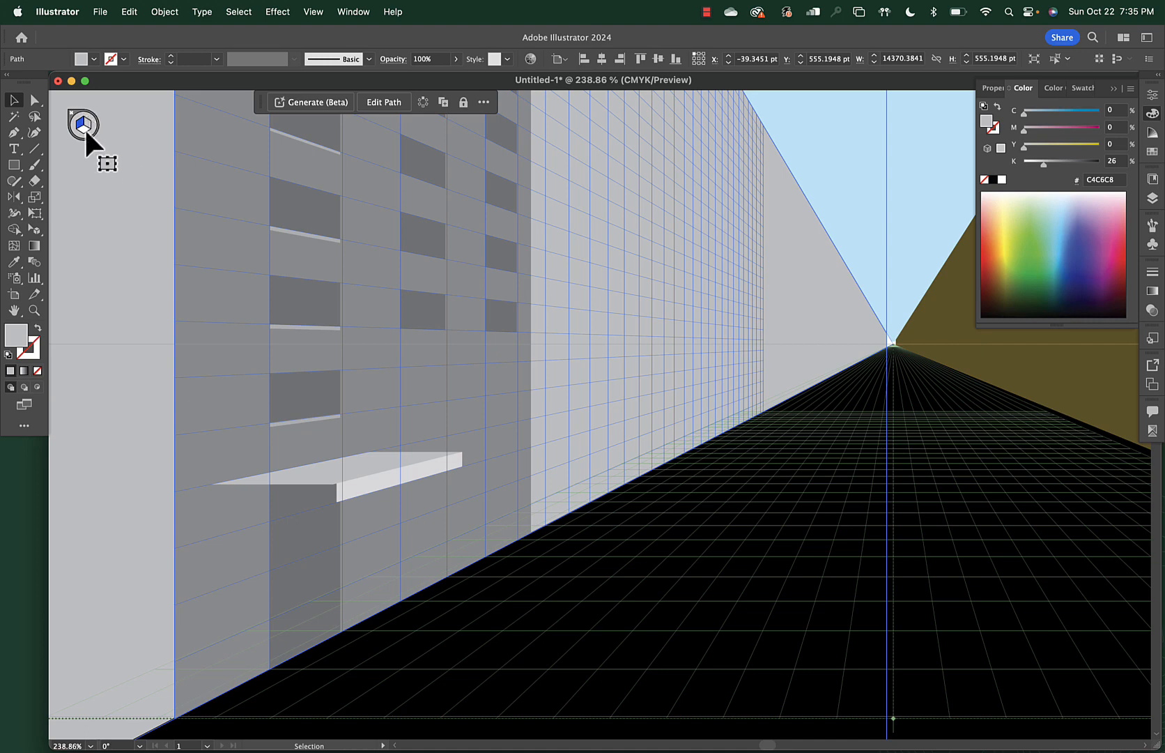
click(34, 229)
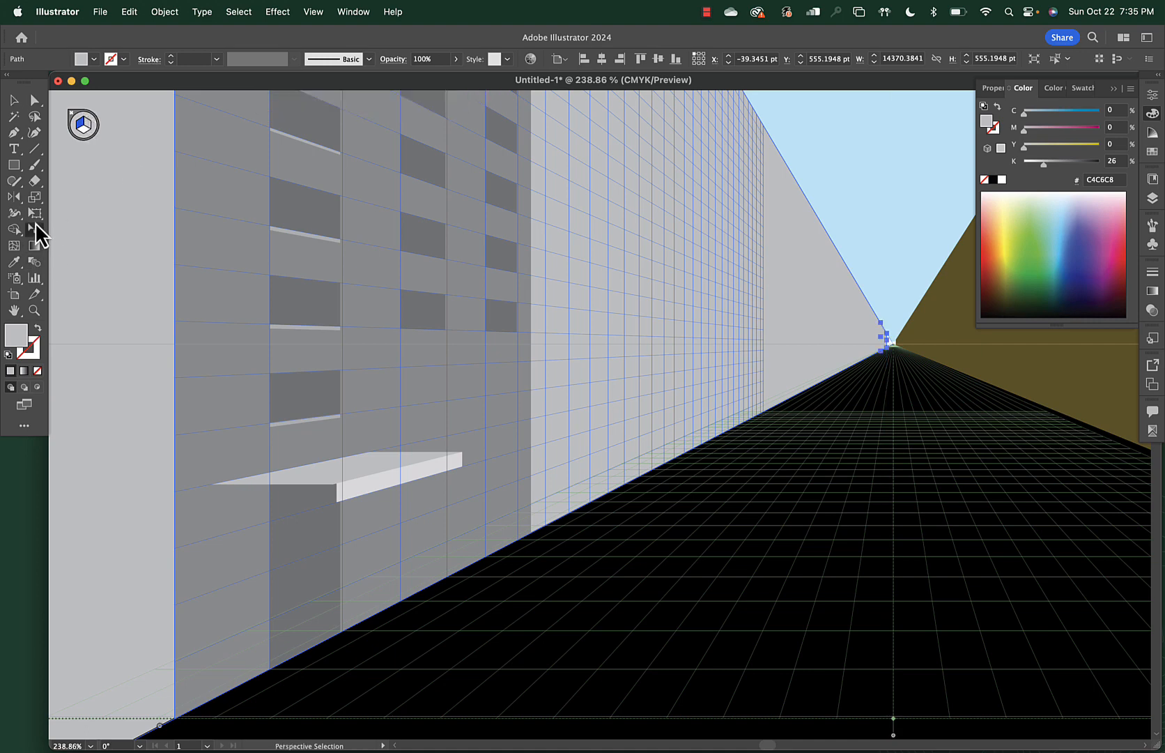
click(87, 111)
key(m)
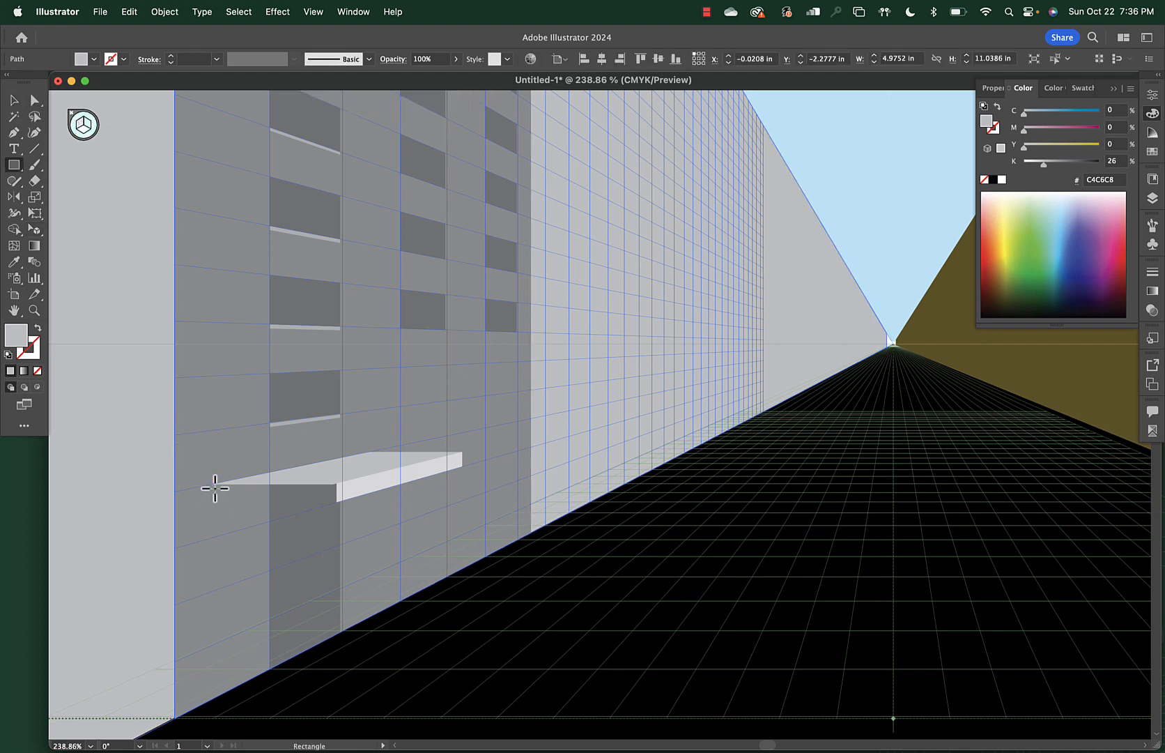
drag(244, 484, 337, 502)
key(v)
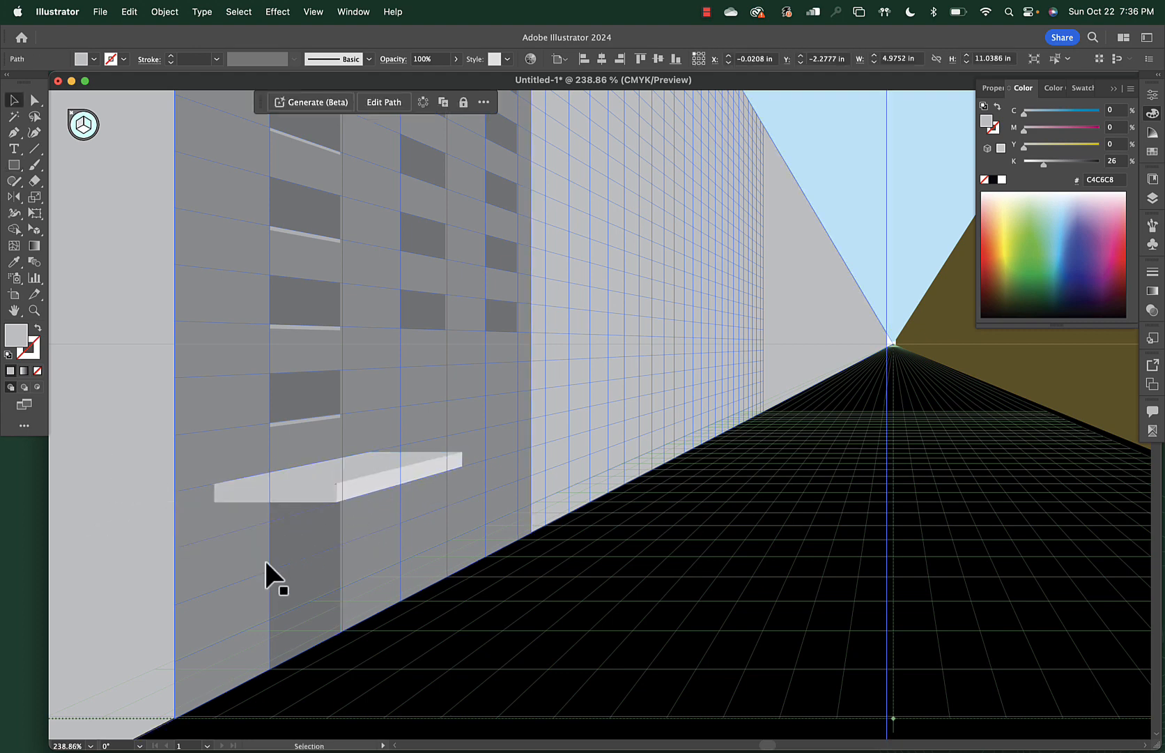
click(302, 491)
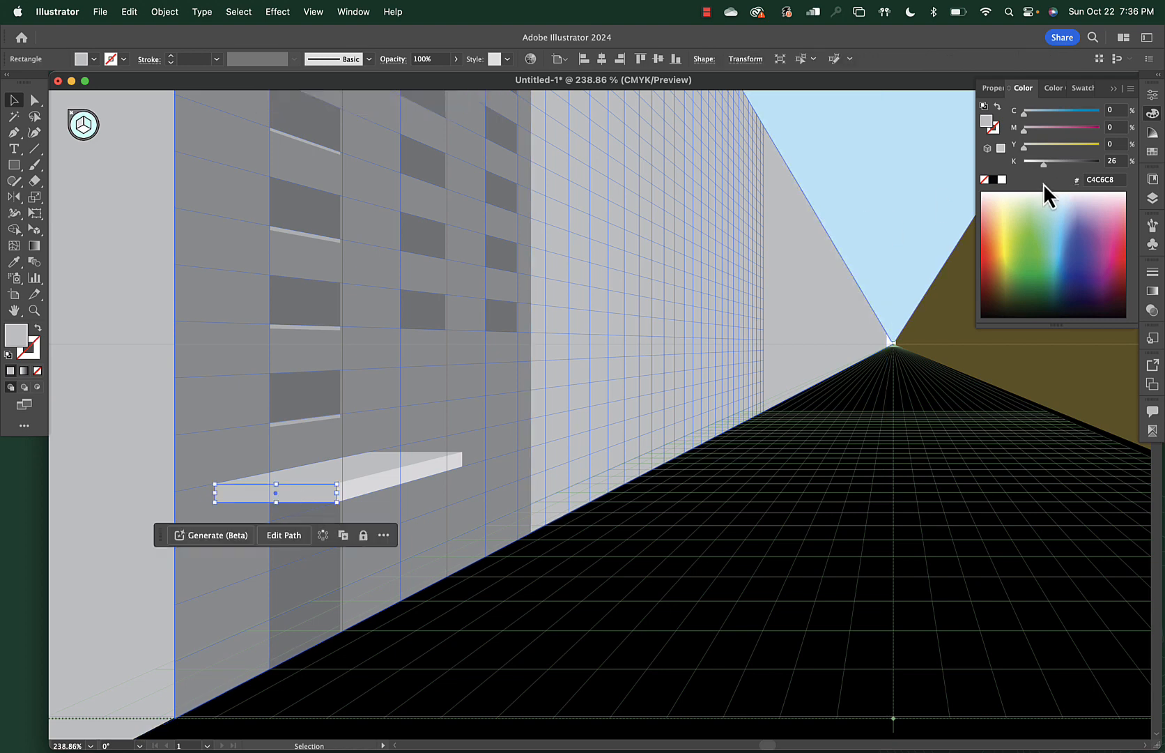
drag(1045, 164, 1052, 168)
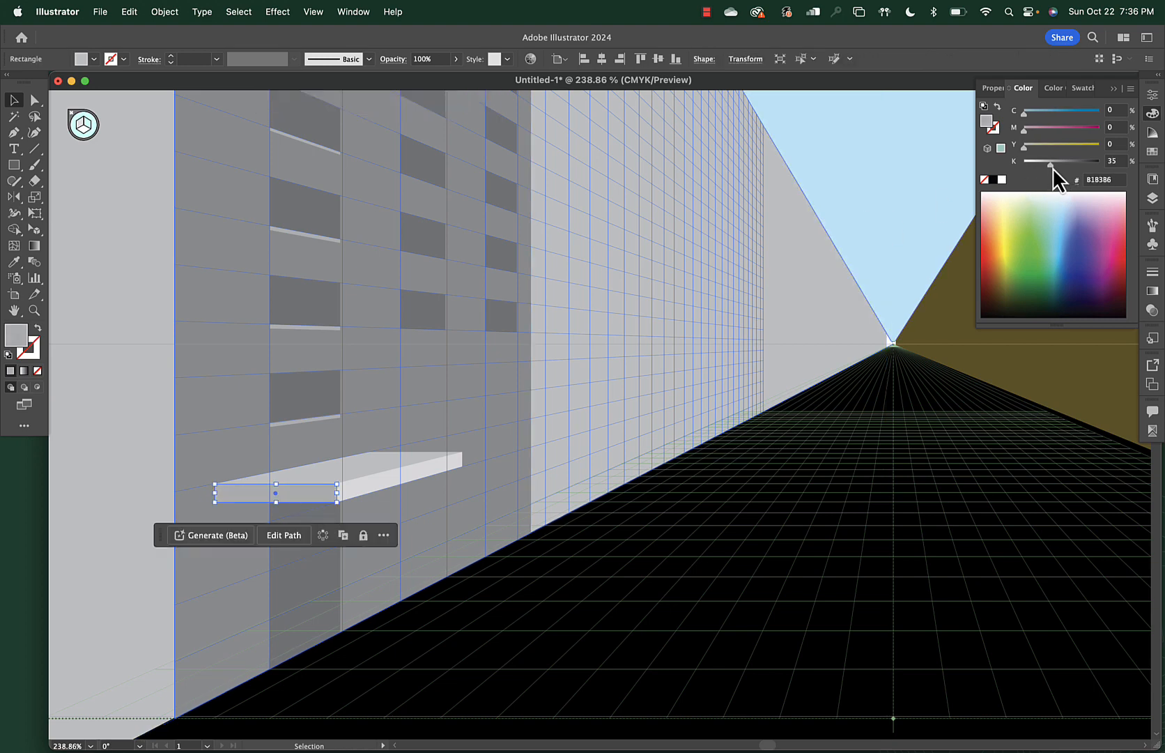
click(133, 545)
scroll(101, 572, down, 5)
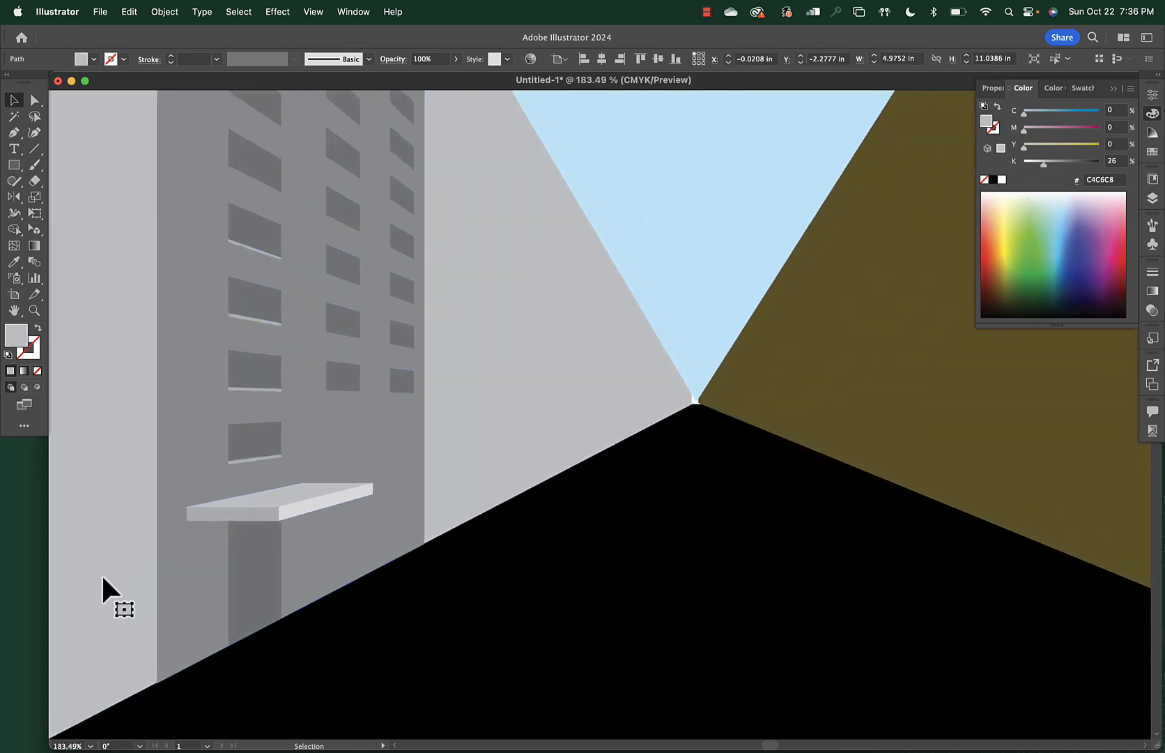
scroll(101, 573, down, 1)
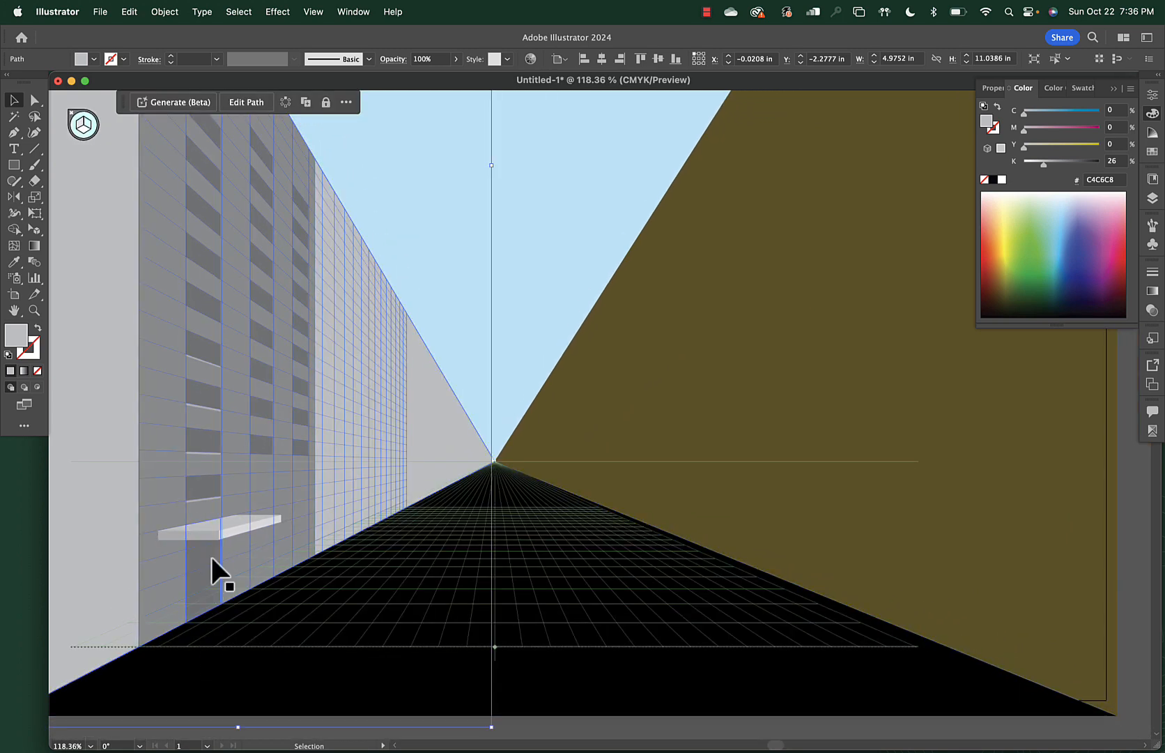
scroll(262, 644, down, 3)
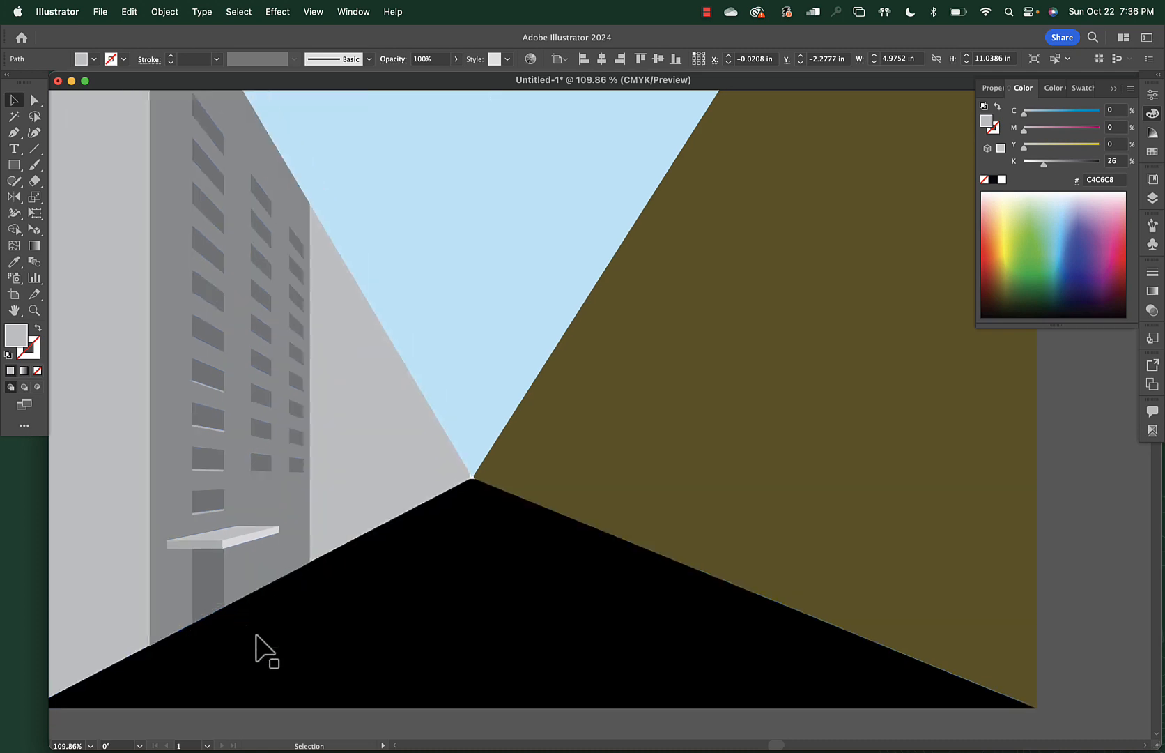
scroll(262, 644, up, 2)
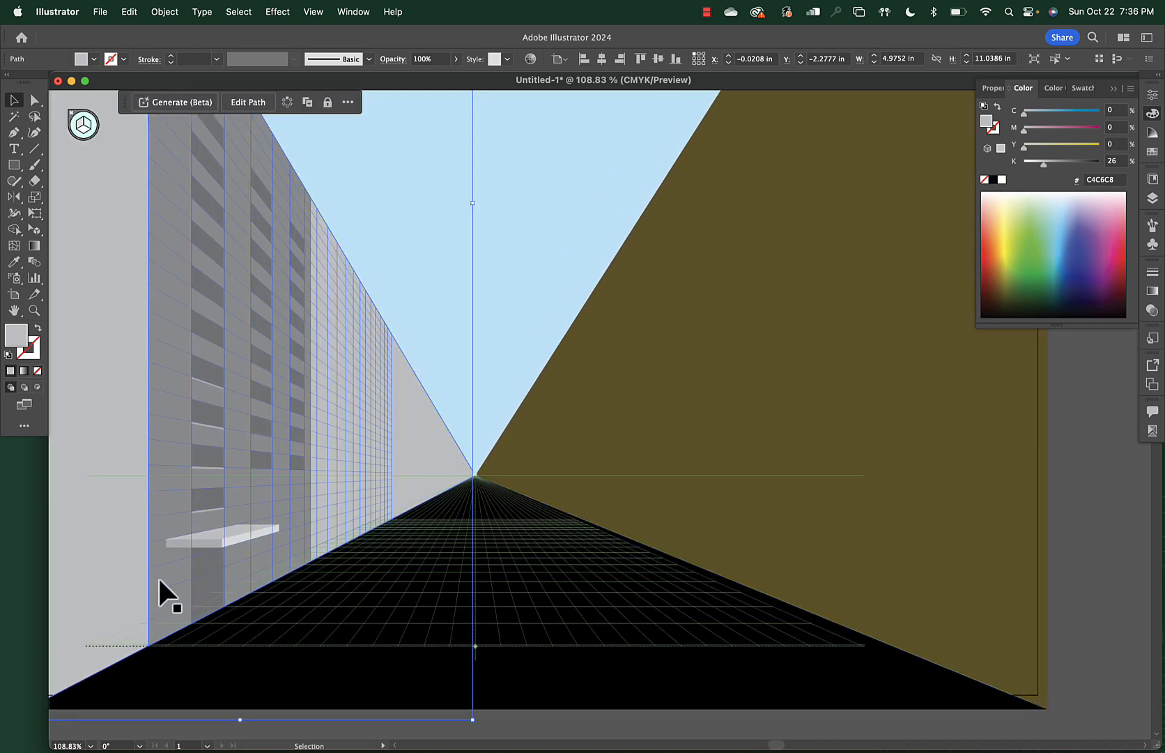
scroll(160, 580, up, 1)
scroll(159, 580, up, 3)
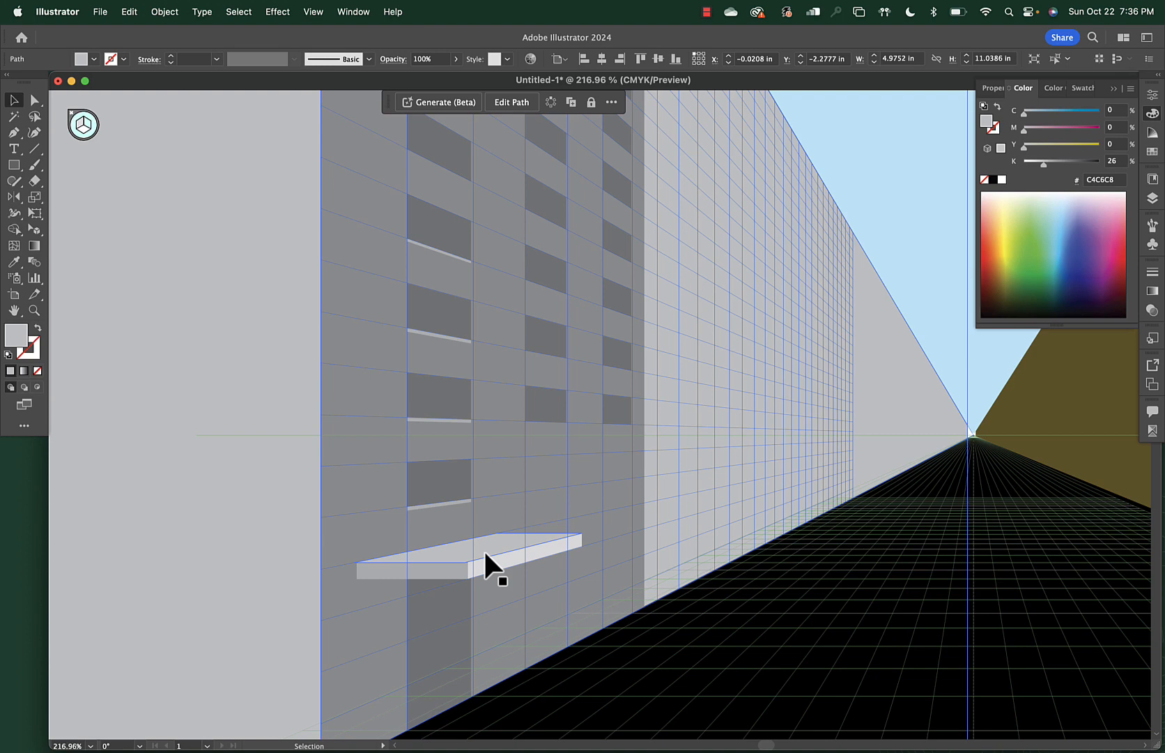
scroll(484, 547, down, 3)
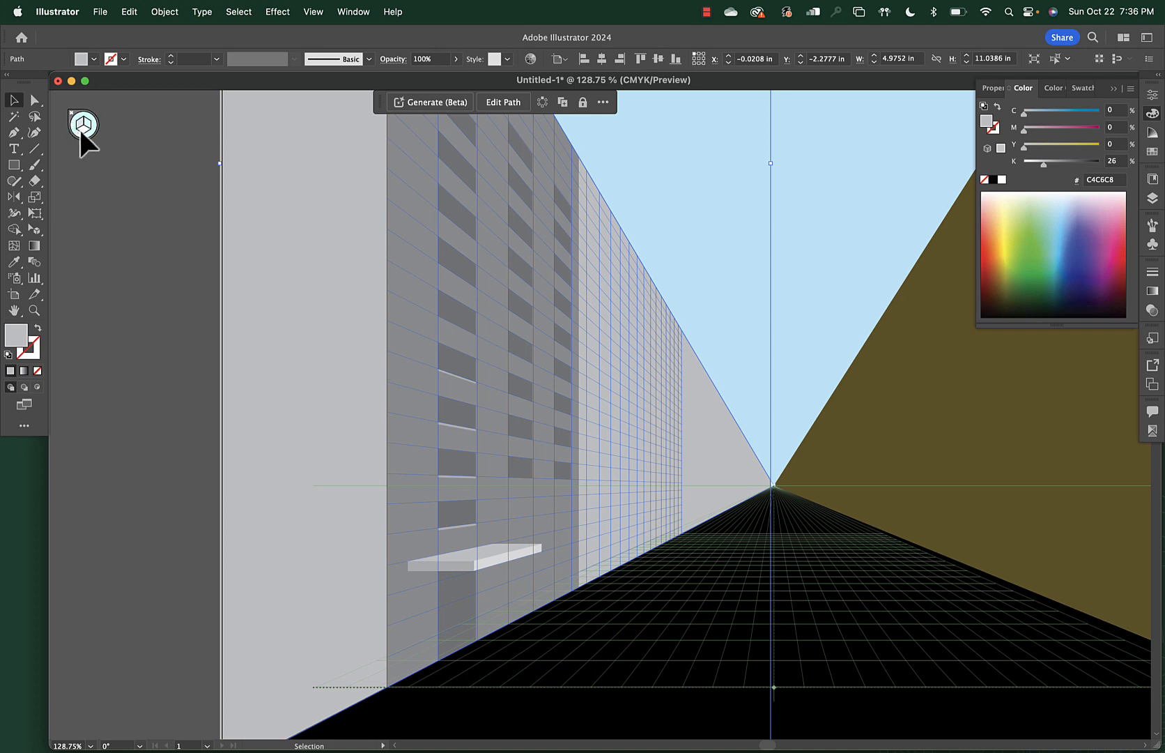
scroll(302, 286, down, 3)
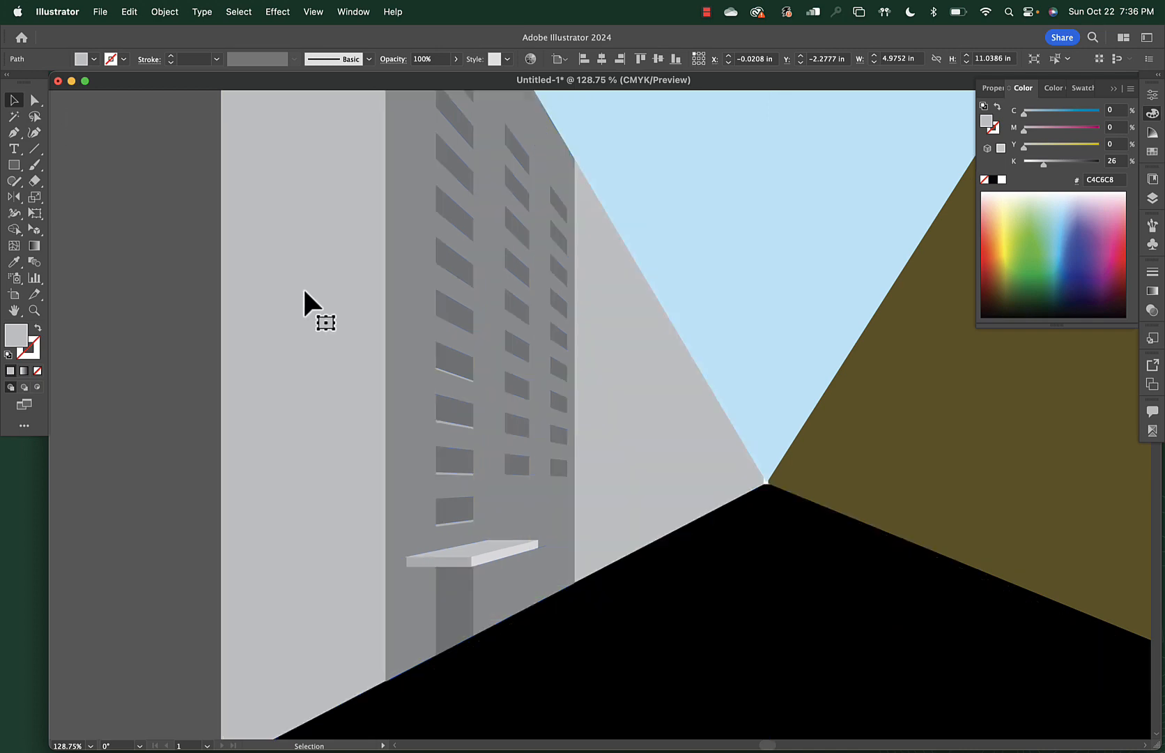
scroll(302, 286, up, 5)
scroll(303, 286, left, 4)
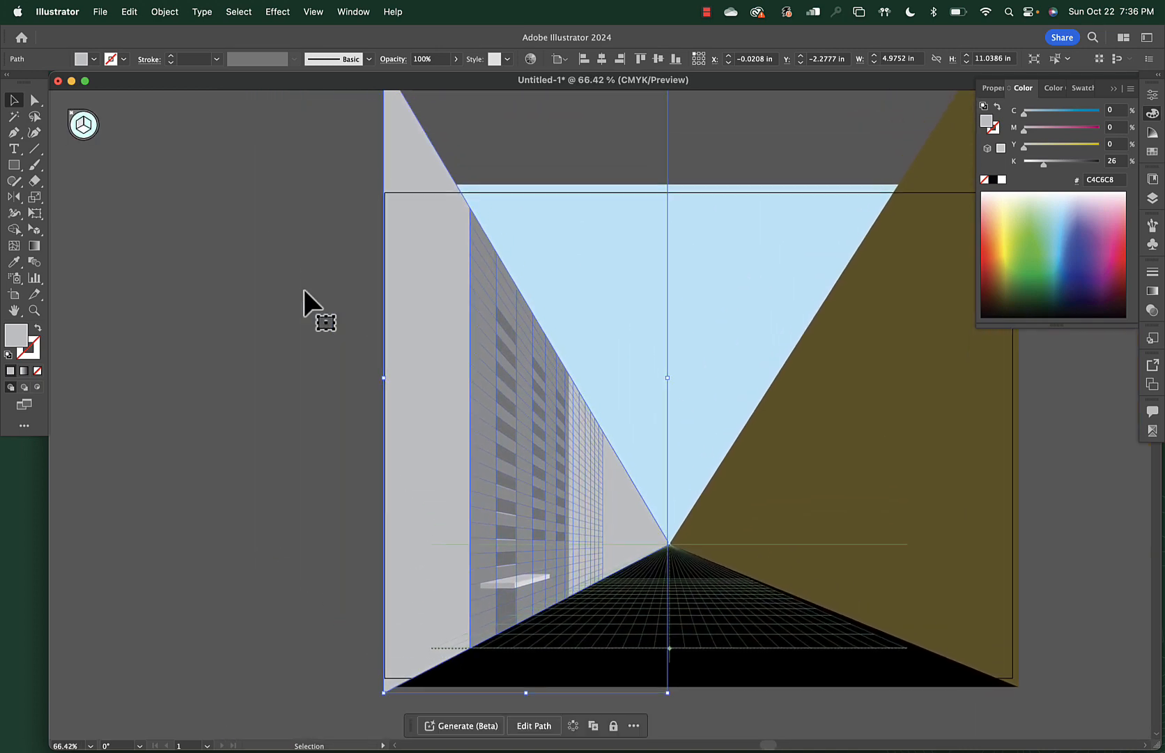
Create a 'Hotel' text label in Myriad Pro Regular 28 pt left of the artboard
click(198, 378)
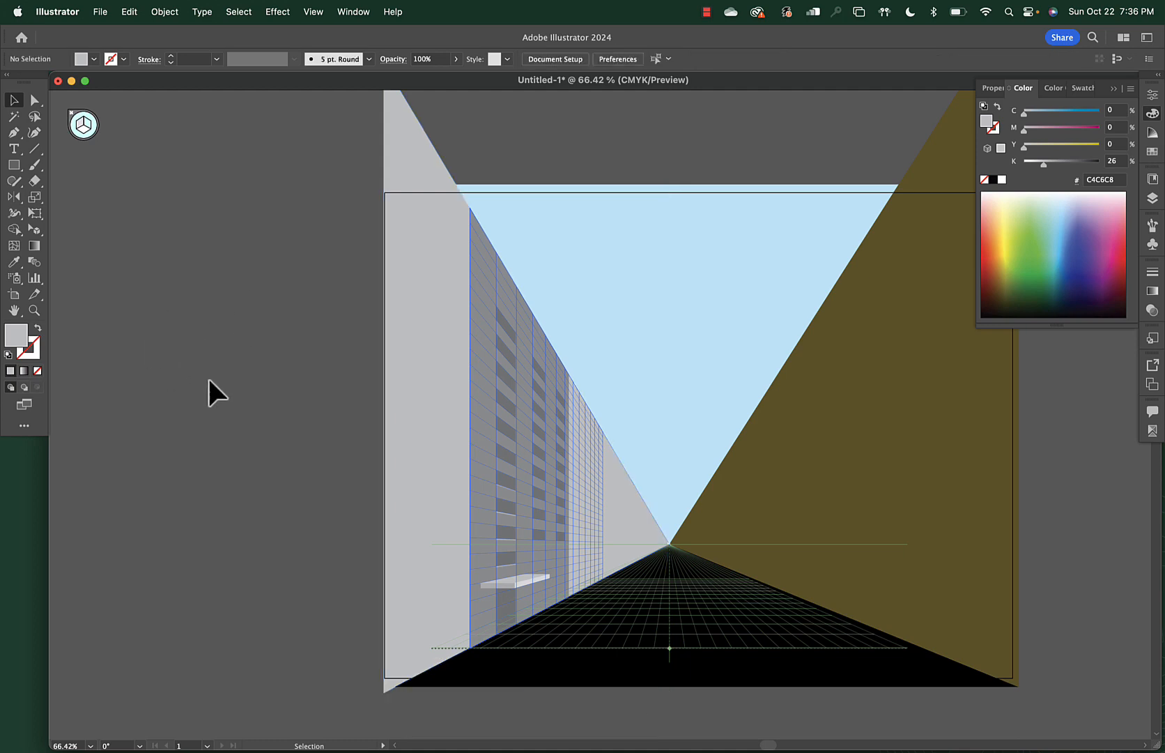
key(m)
drag(213, 398, 311, 445)
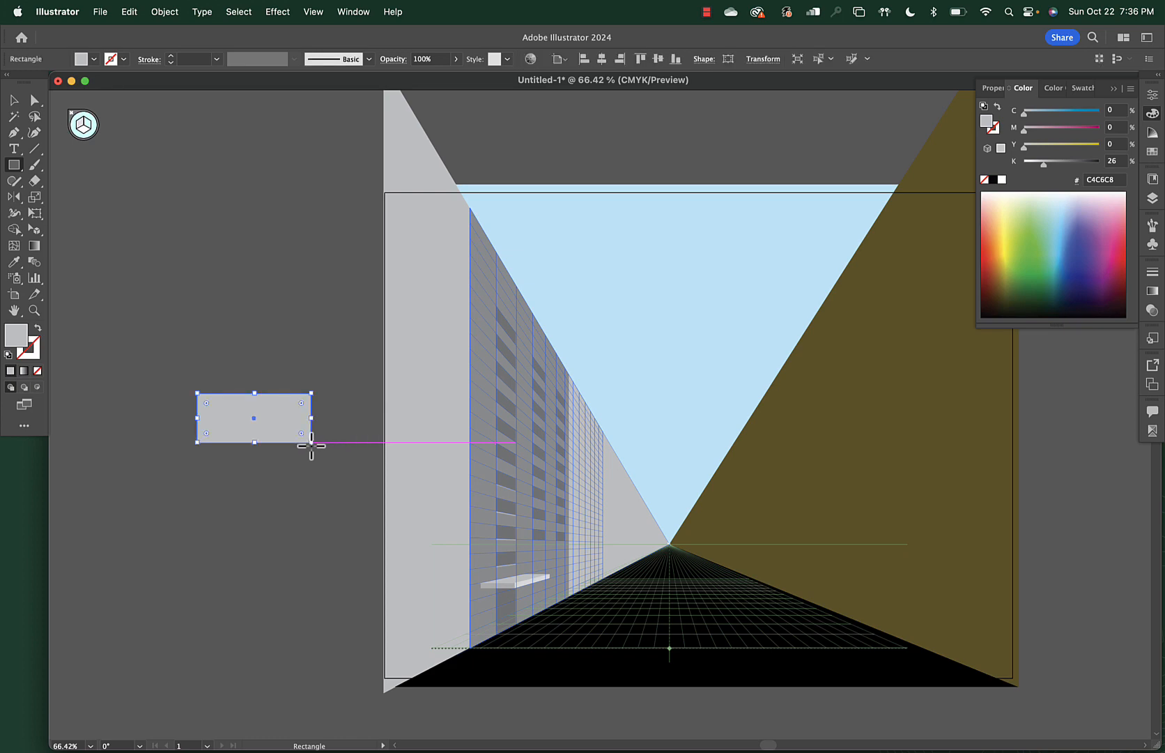
key(Delete)
key(t)
click(198, 400)
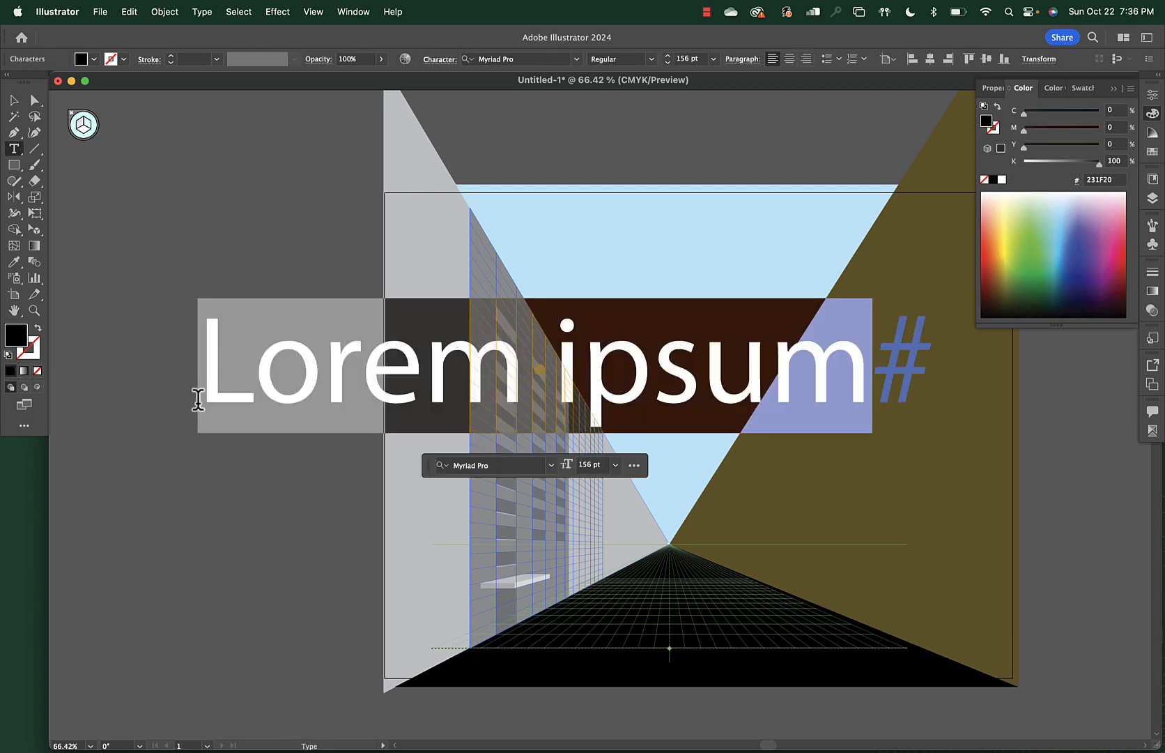
key(super+shift+comma)
key(super+shift+comma)
key(super+shift+comma)
key(super+shift+comma)
key(super+shift+comma)
key(super+shift+comma)
key(super+shift+comma)
key(super+shift+comma)
key(super+shift+comma)
key(super+shift+comma)
key(super+shift+comma)
key(super+shift+comma)
key(super+shift+comma)
key(super+shift+comma)
key(super+shift+comma)
key(super+shift+comma)
key(super+shift+comma)
key(super+shift+comma)
key(super+shift+comma)
key(super+shift+comma)
key(super+shift+comma)
key(super+shift+comma)
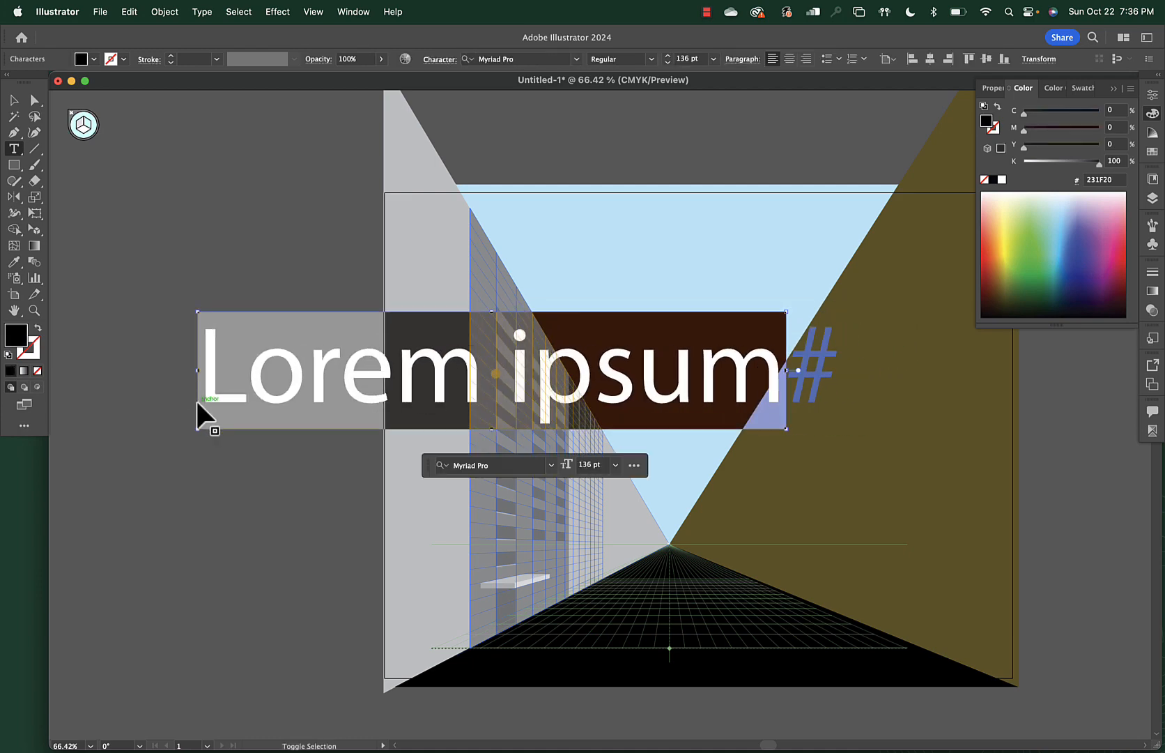
key(super+shift+comma)
key(super+shift+comma)
key(super+shift+comma)
key(super+shift+comma)
key(super+shift+comma)
key(super+shift+comma)
key(super+shift+comma)
key(super+shift+comma)
key(super+shift+comma)
key(super+shift+comma)
key(super+shift+comma)
key(super+shift+comma)
key(super+shift+comma)
key(super+shift+comma)
key(super+shift+comma)
key(super+shift+comma)
key(super+shift+comma)
key(super+shift+comma)
key(super+shift+comma)
key(super+shift+comma)
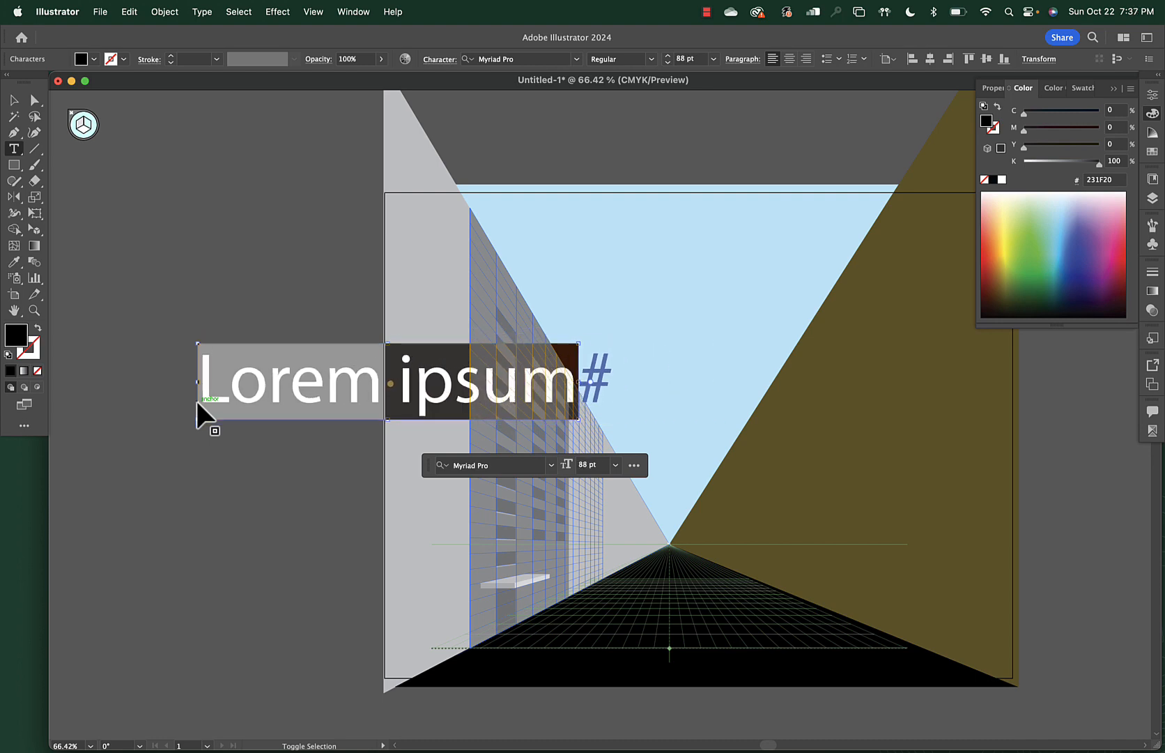
key(super+shift+comma)
key(super+shift+comma)
key(super+shift+comma)
key(super+shift+comma)
key(super+shift+comma)
key(super+shift+comma)
key(super+shift+comma)
key(super+shift+comma)
key(super+shift+comma)
key(super+shift+comma)
key(super+shift+comma)
key(super+shift+comma)
key(super+shift+comma)
key(super+shift+comma)
key(super+shift+comma)
key(super+shift+comma)
key(super+shift+comma)
key(super+shift+comma)
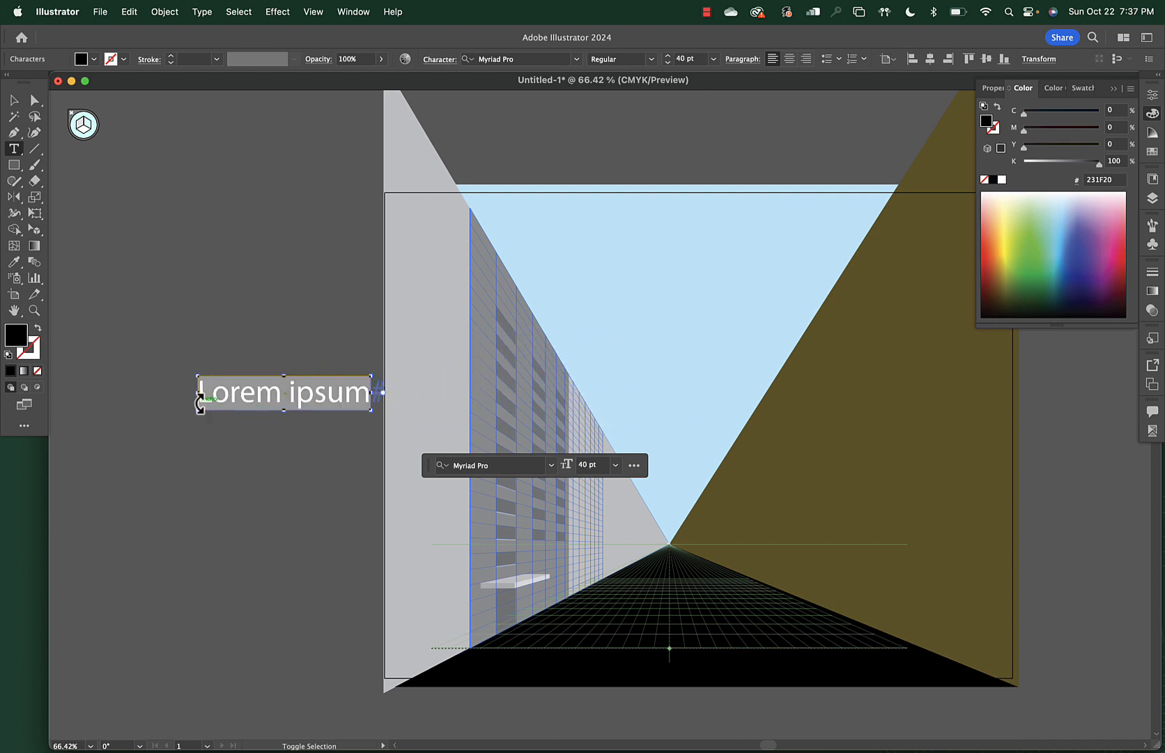
text(Hotel)
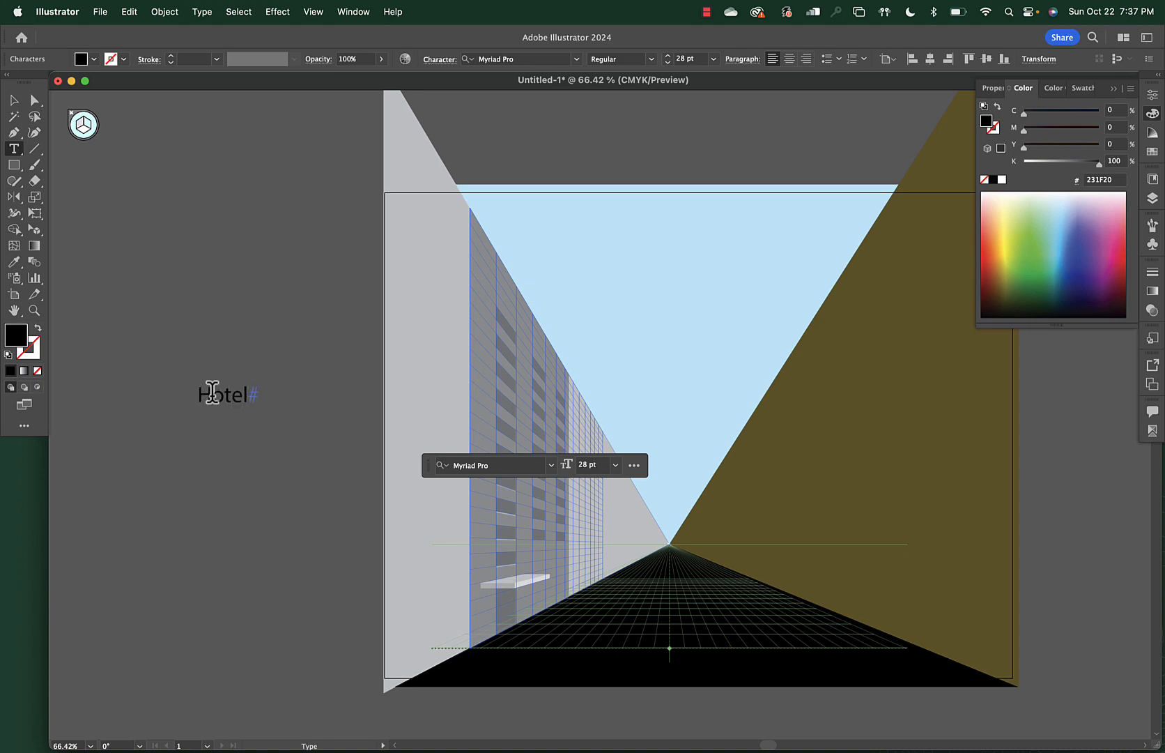
double_click(213, 391)
click(14, 101)
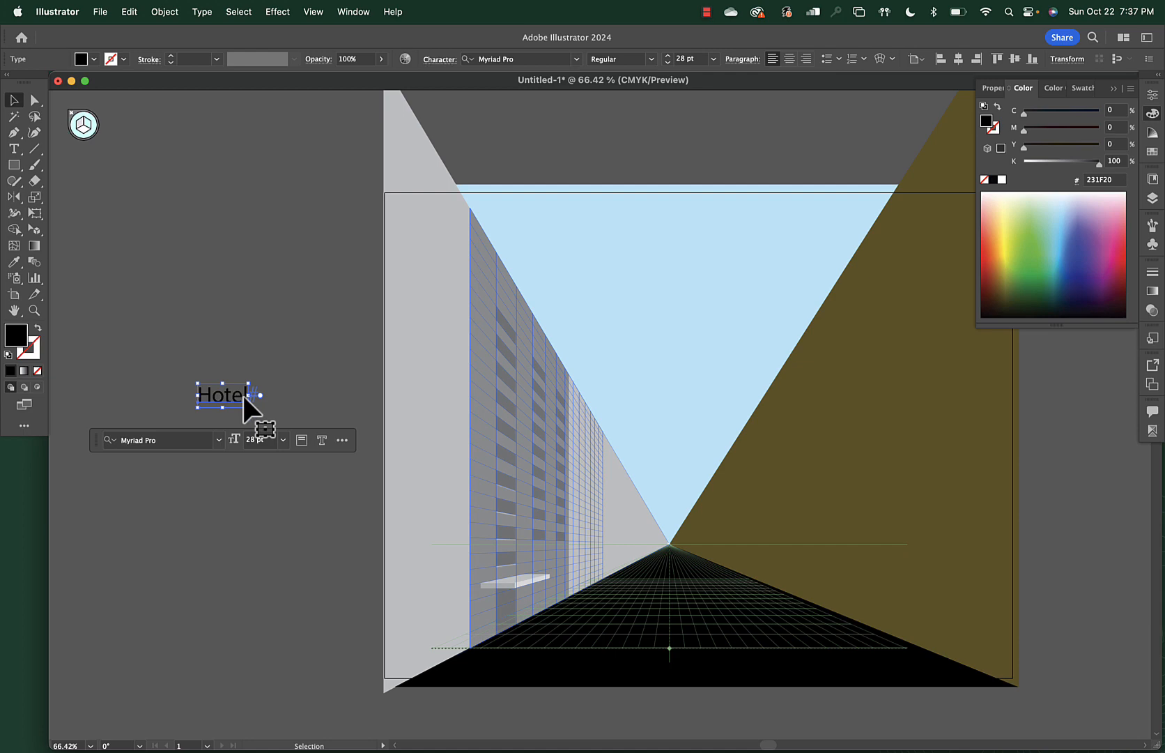
click(240, 340)
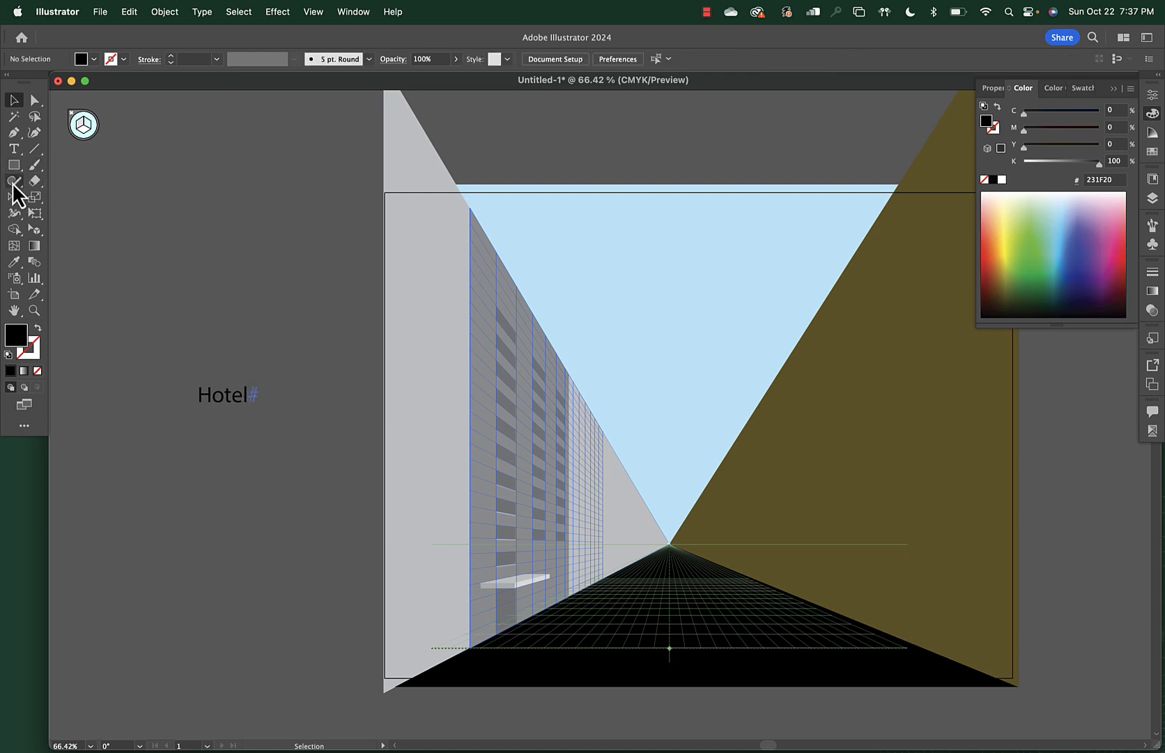
Paint a brush stroke across 'Hotel' and recolour it green
key(b)
mouse_move(176, 403)
mouse_down()
mouse_move(236, 403)
mouse_move(272, 365)
mouse_up()
key(super+z)
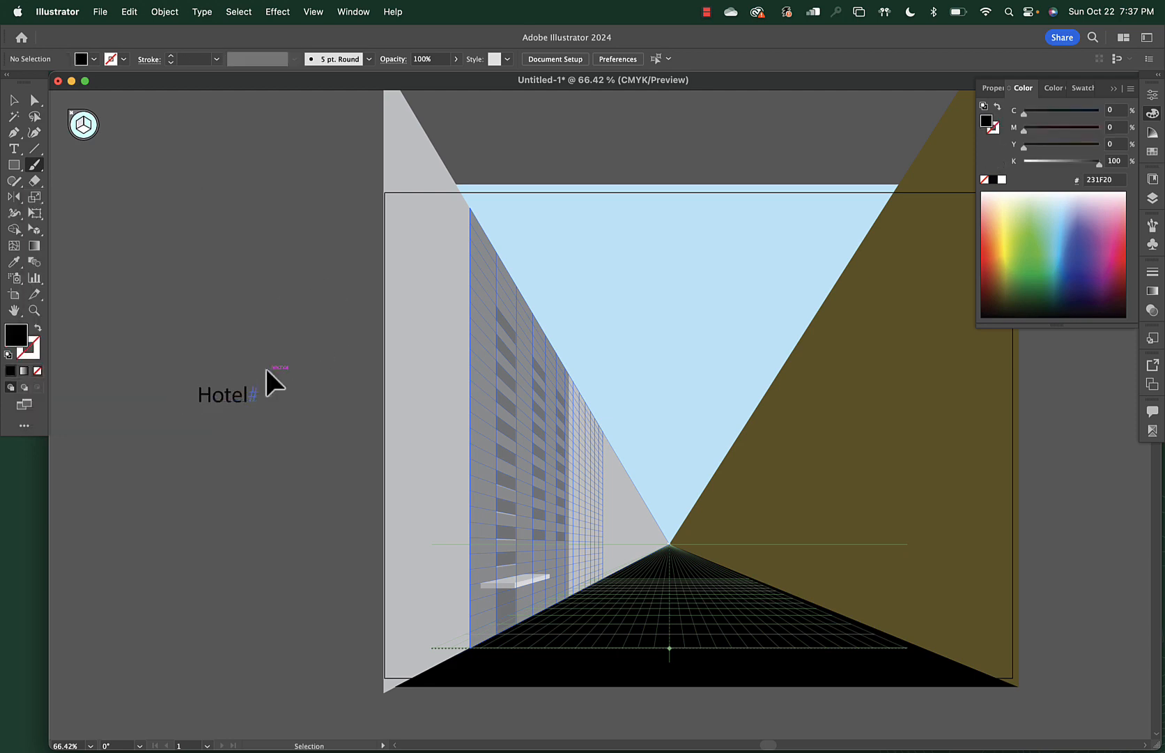
drag(183, 395, 255, 385)
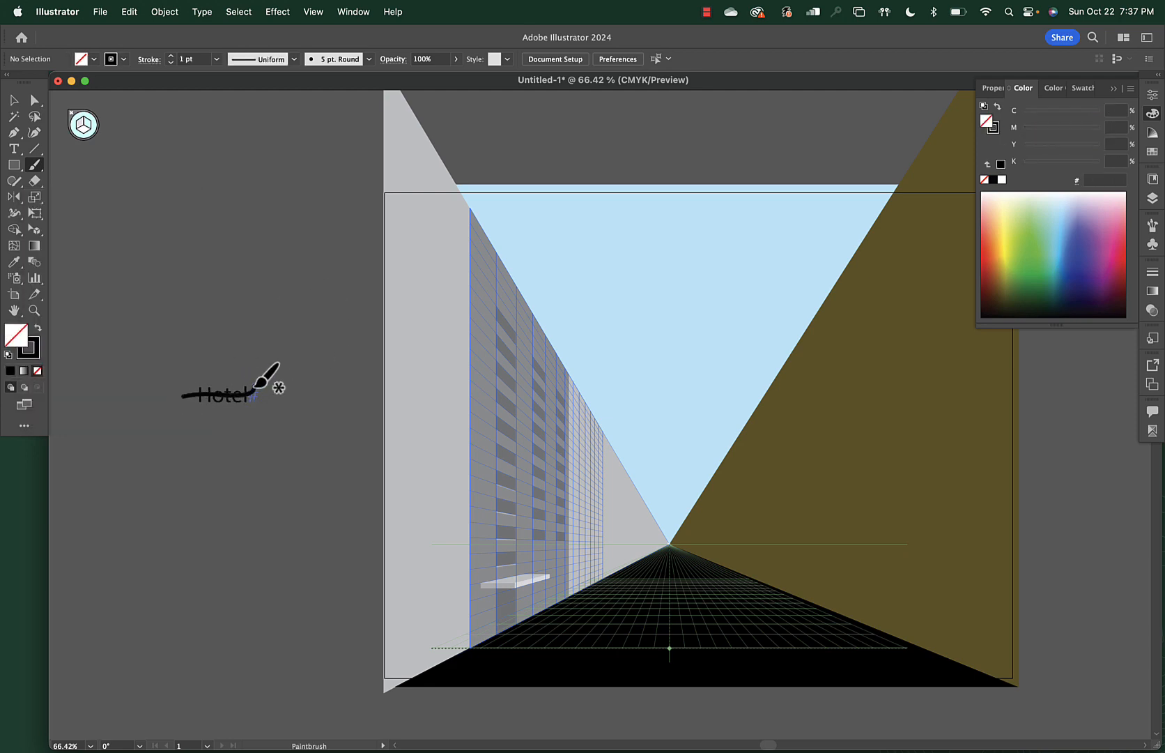
click(14, 100)
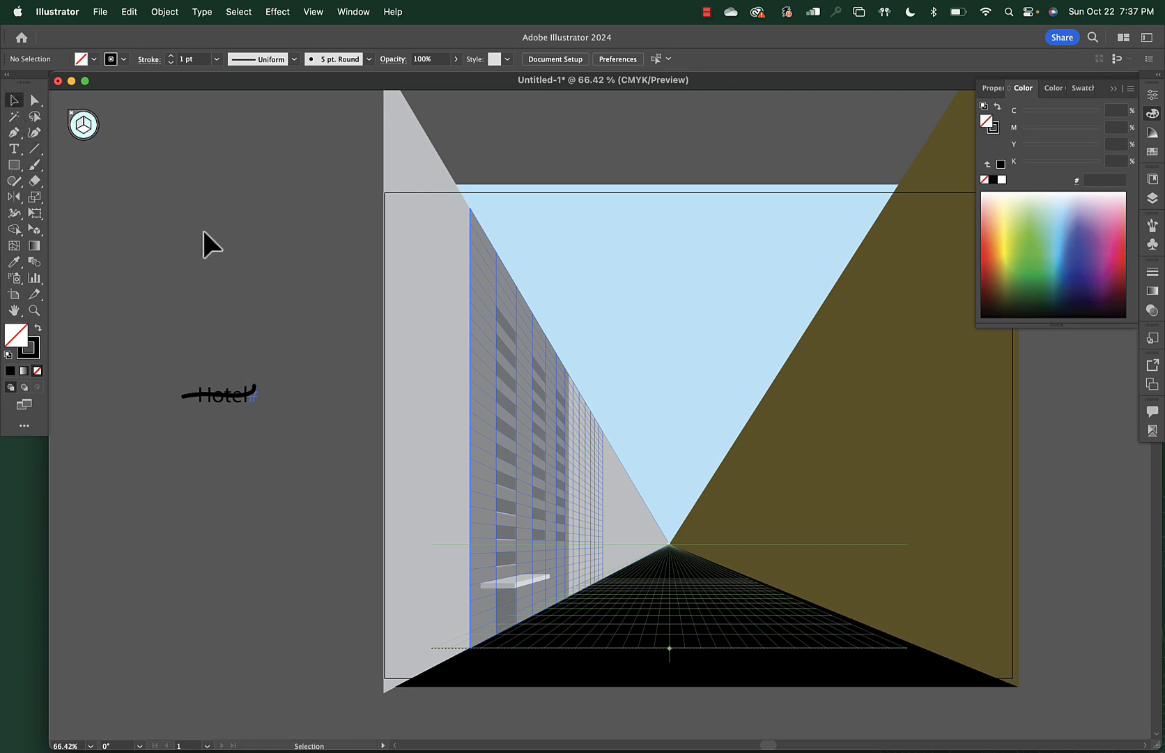
click(253, 388)
key(c)
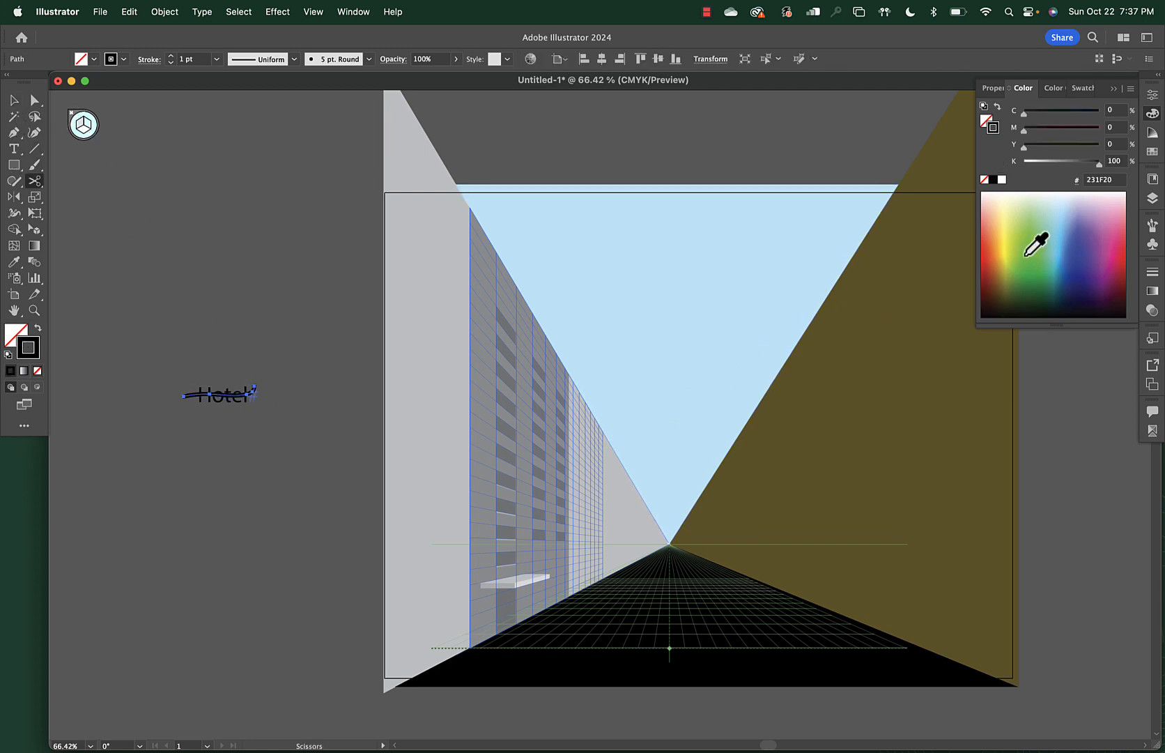
click(1050, 256)
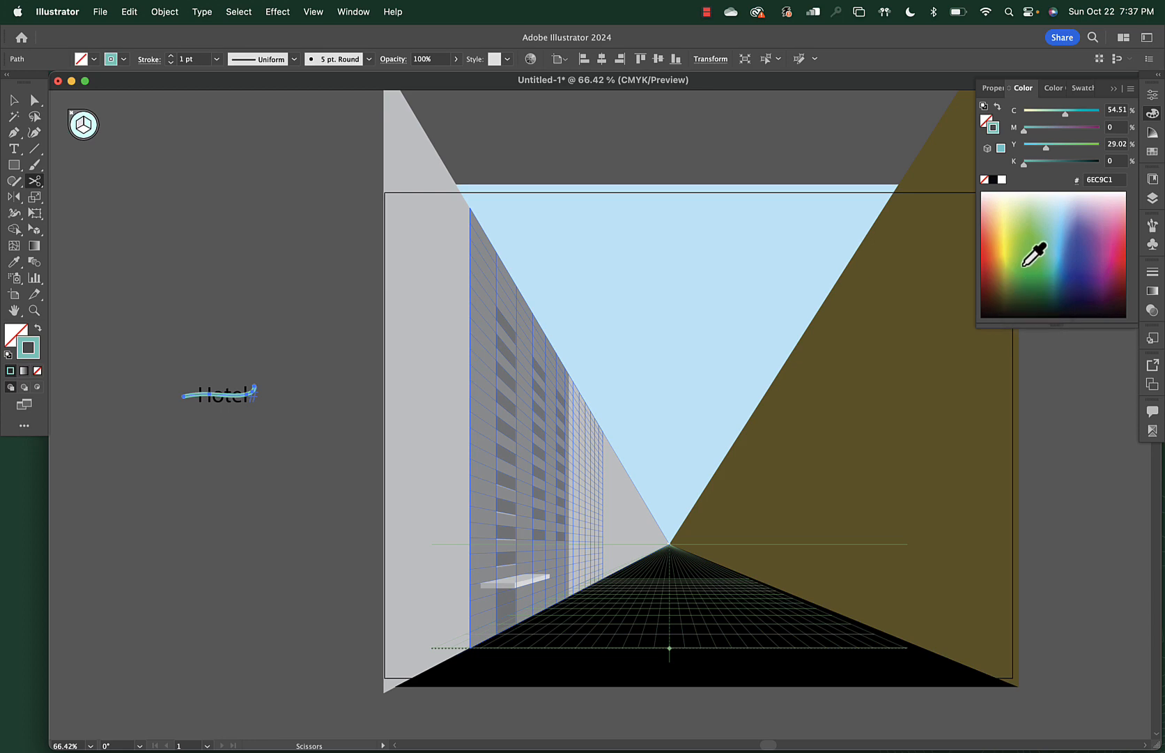
click(1024, 265)
Group the Hotel text with its green stroke into one logo
click(14, 101)
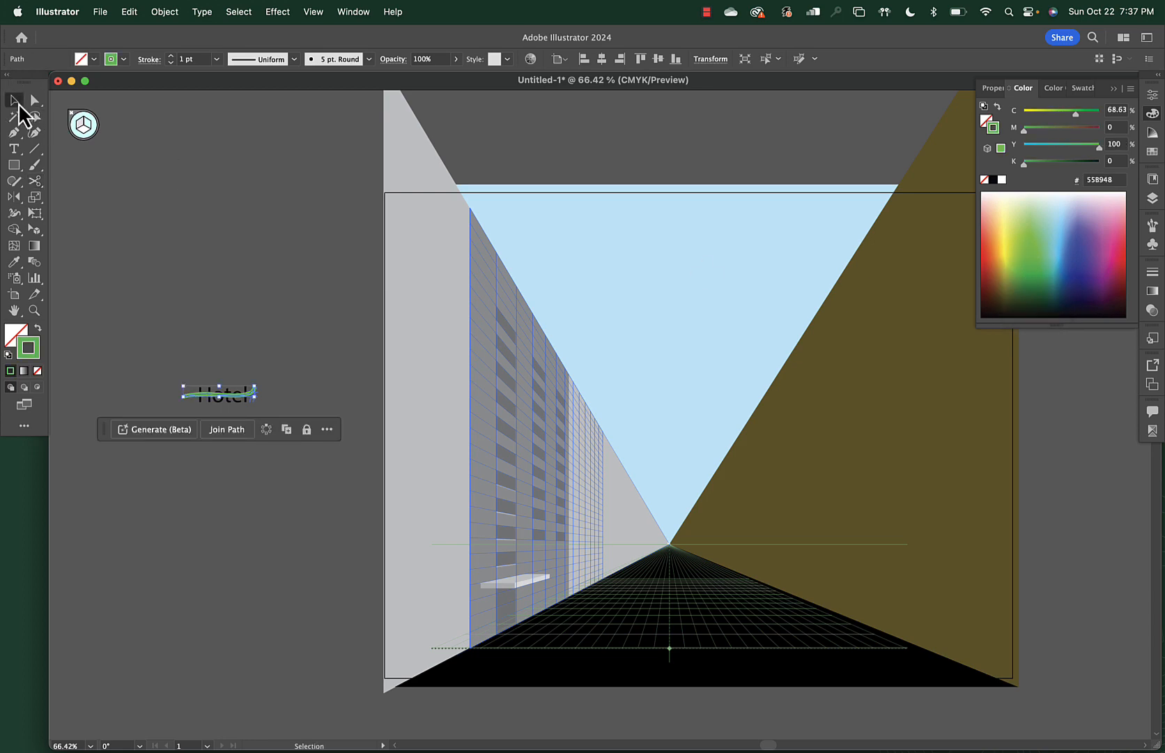
click(262, 361)
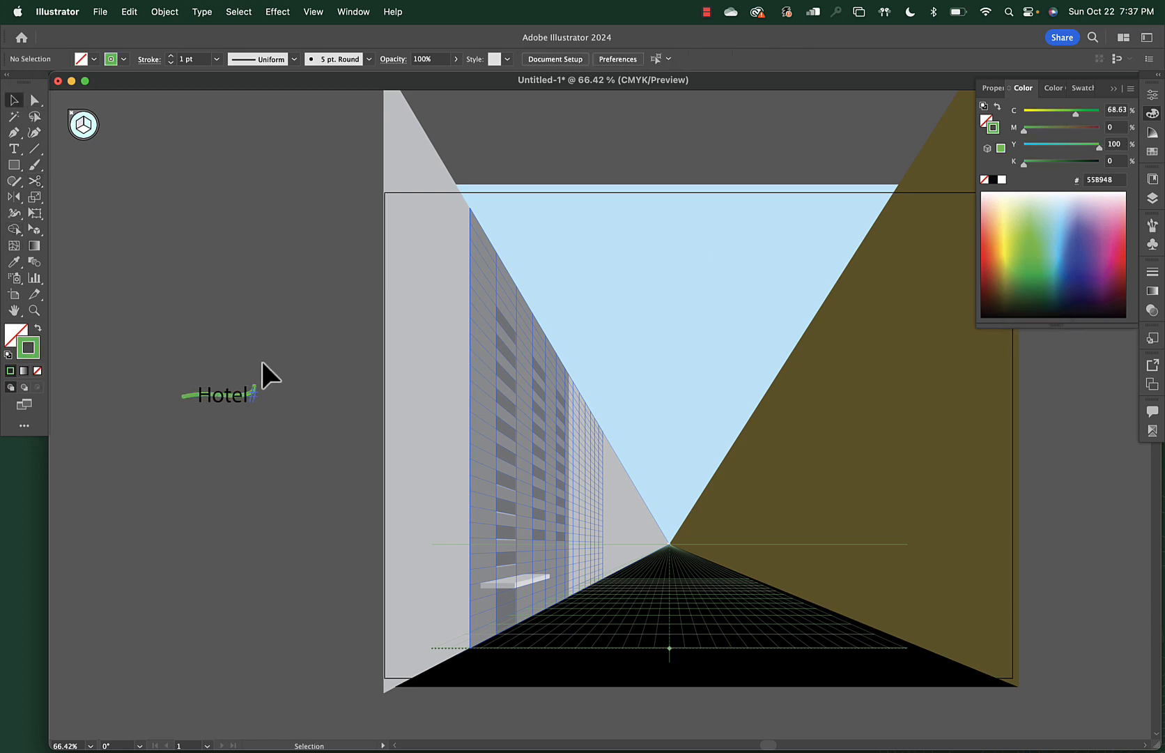
click(213, 396)
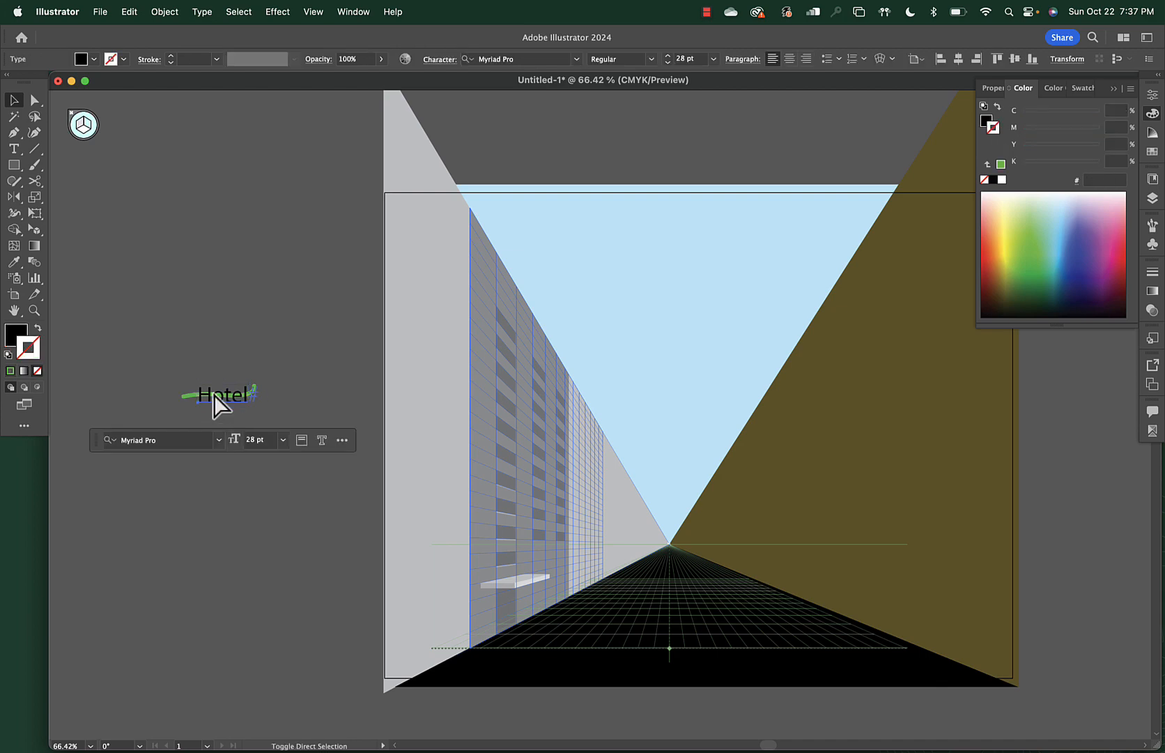
key(super+a)
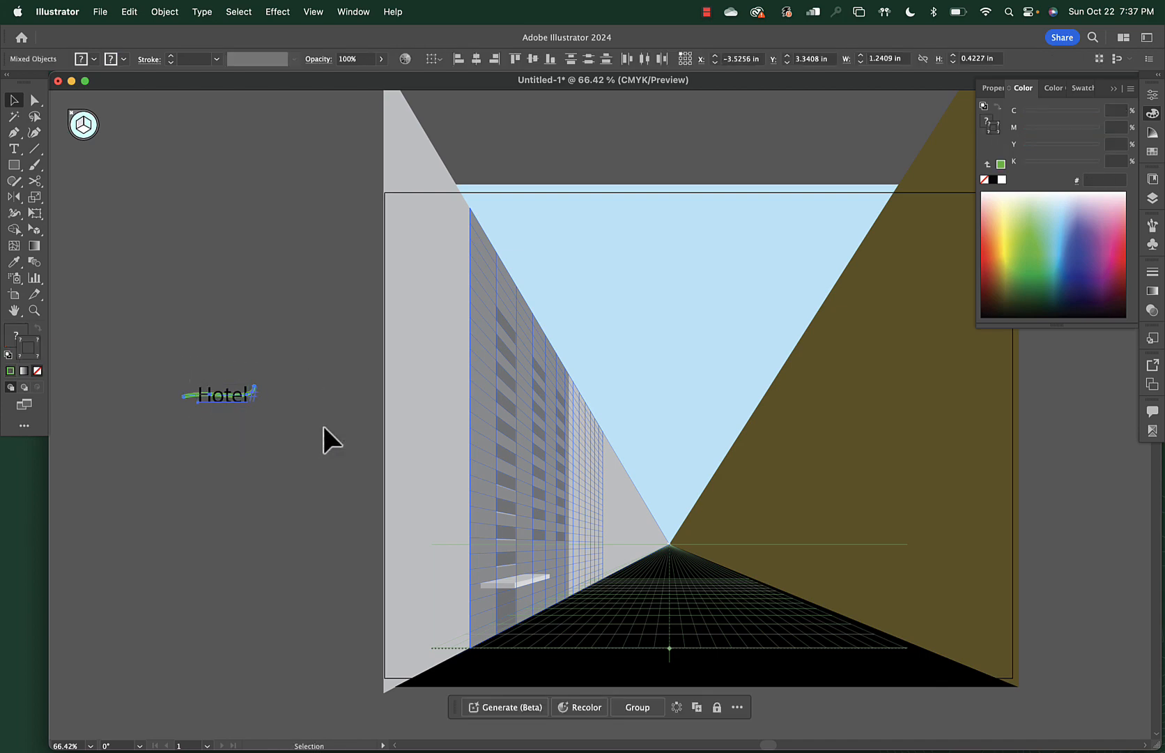
key(super+g)
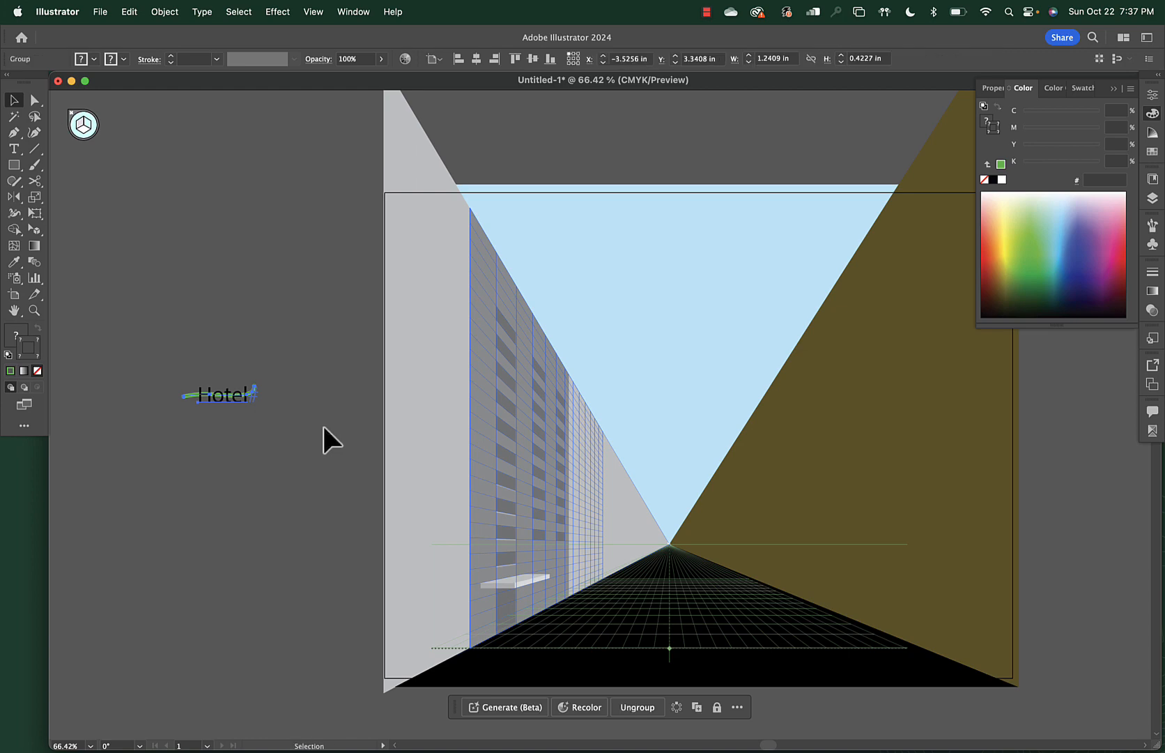
Drag the Hotel group onto the perspective grid and lay it flat on the ledge's top
click(34, 230)
drag(218, 391, 518, 574)
key(2)
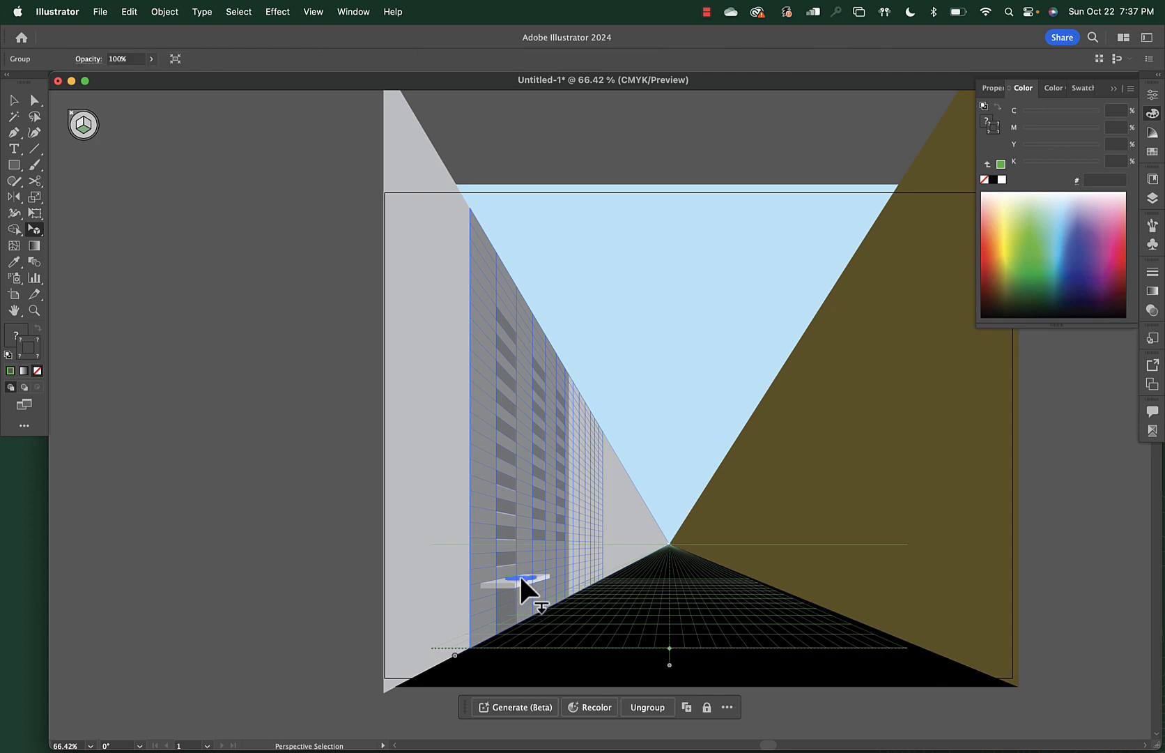
scroll(519, 574, up, 10)
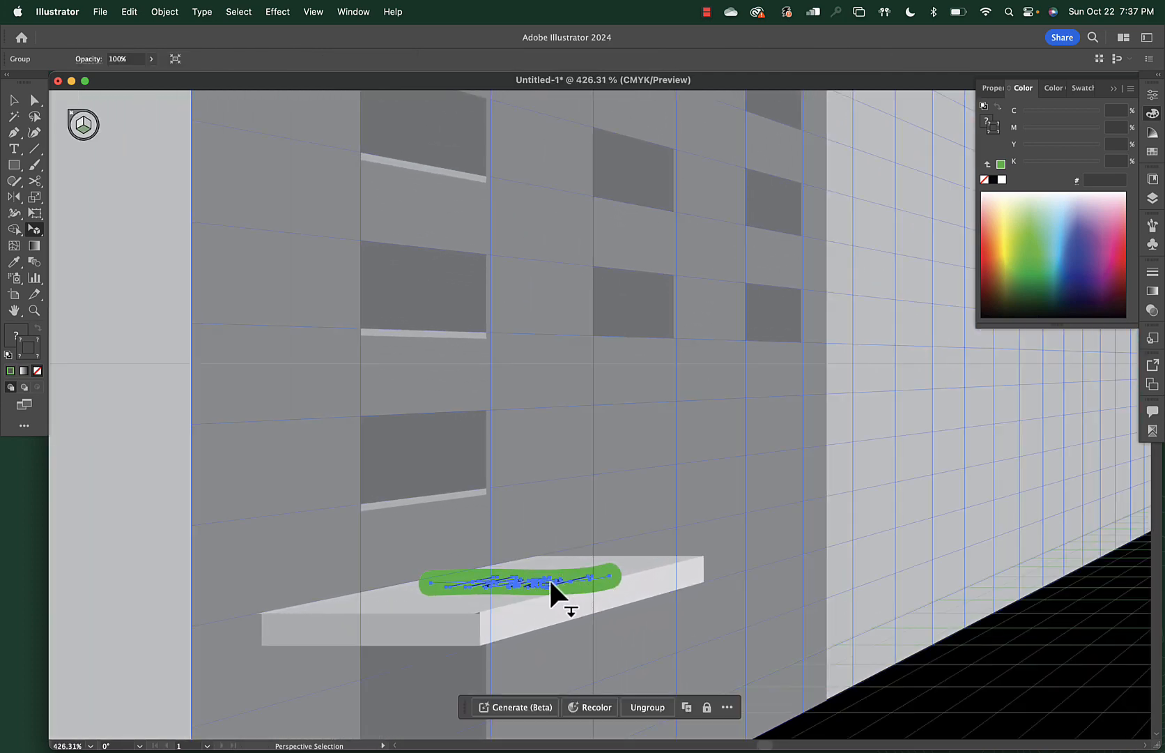
drag(548, 578, 504, 590)
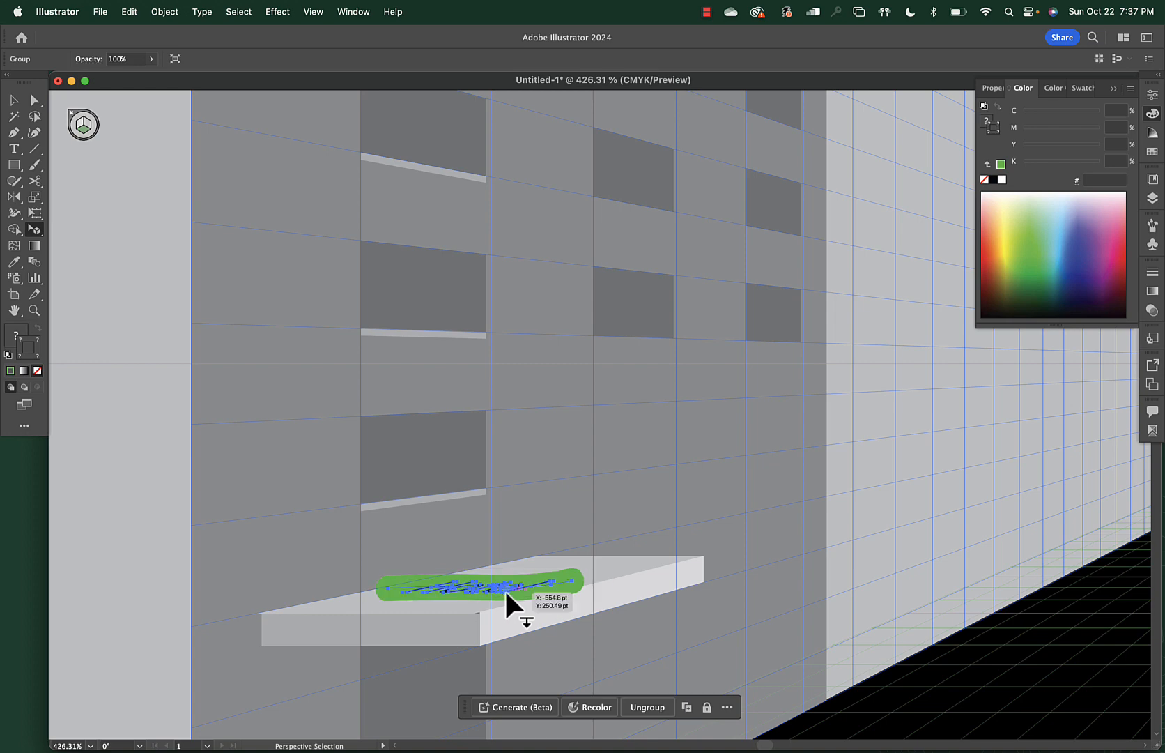
mouse_move(576, 578)
mouse_down()
mouse_move(575, 569)
mouse_move(599, 580)
mouse_up()
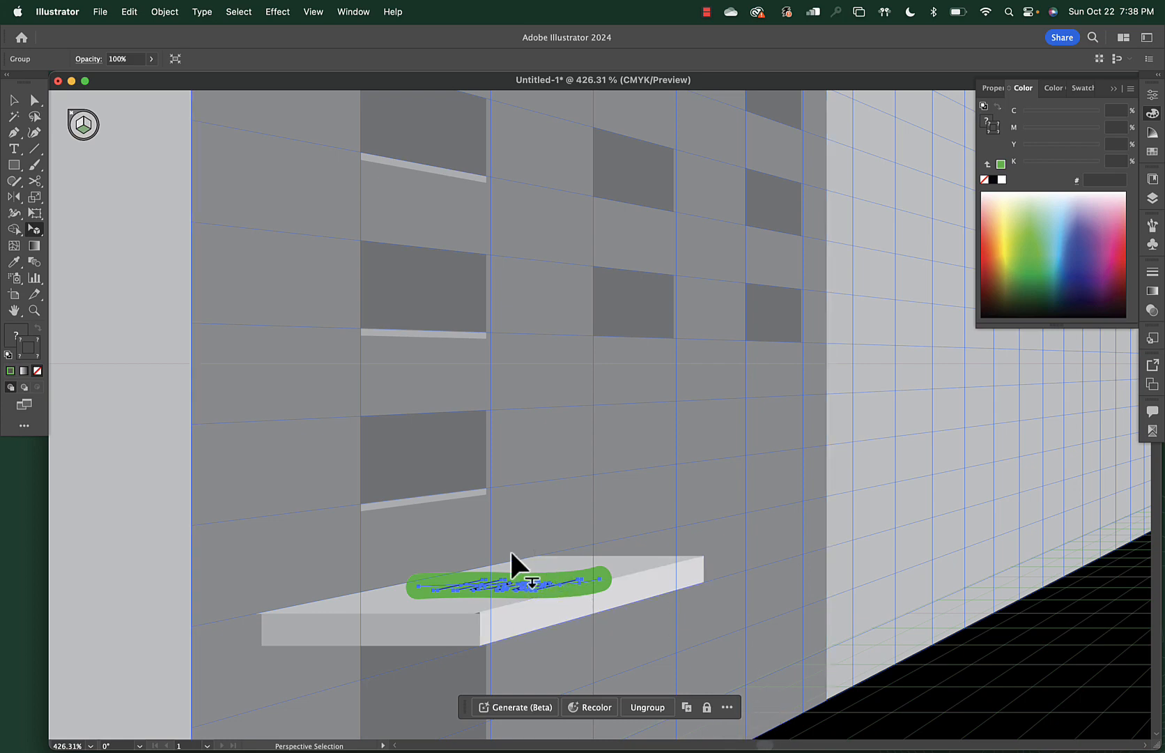
click(561, 561)
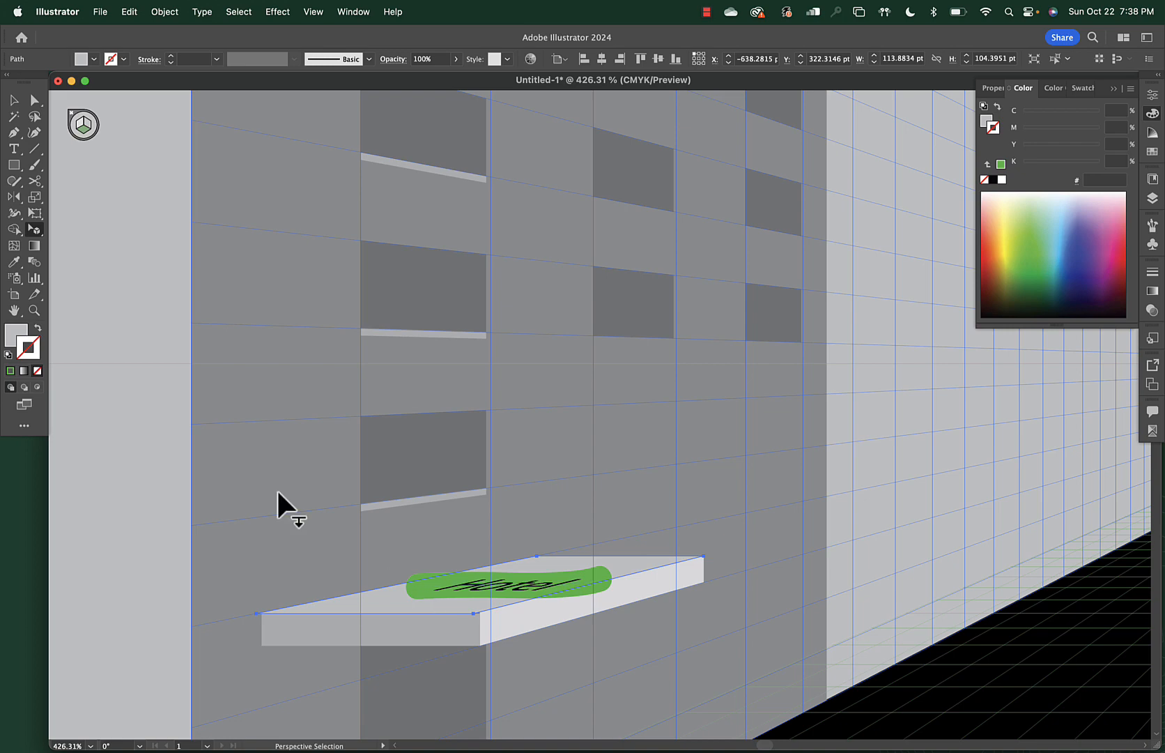
Delete the green backing from the Hotel sign on the ledge
drag(34, 100, 86, 116)
click(441, 585)
key(Delete)
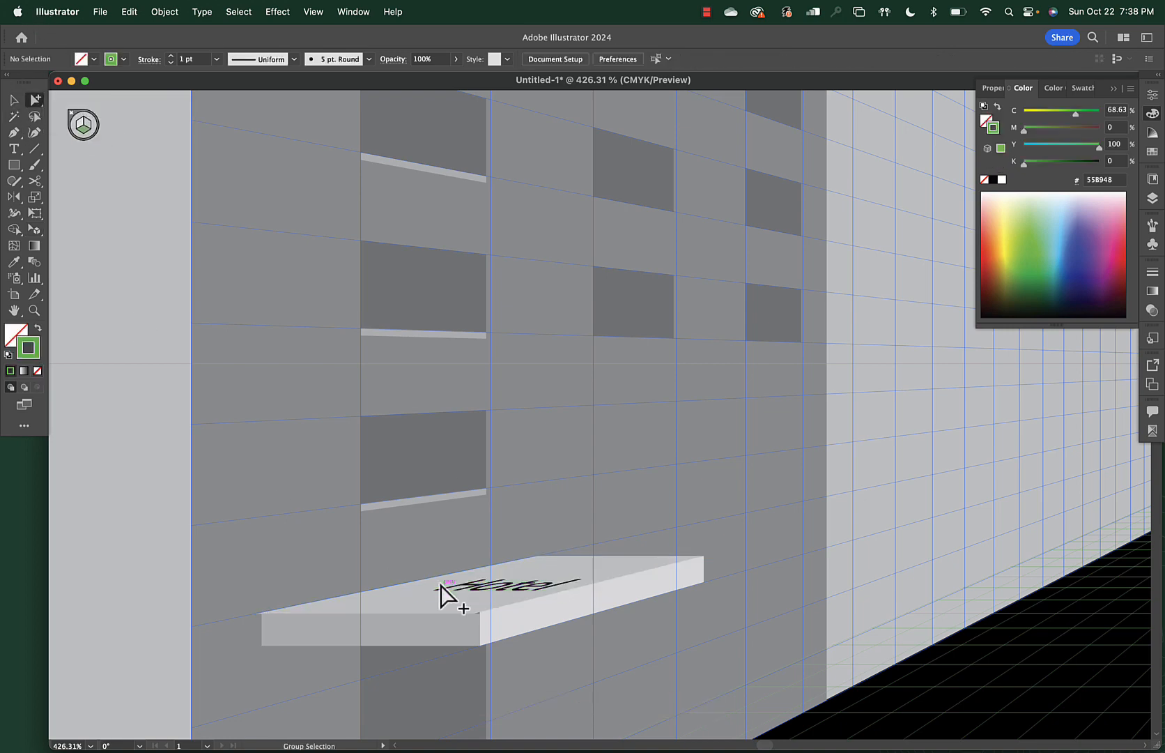
click(508, 587)
click(508, 587)
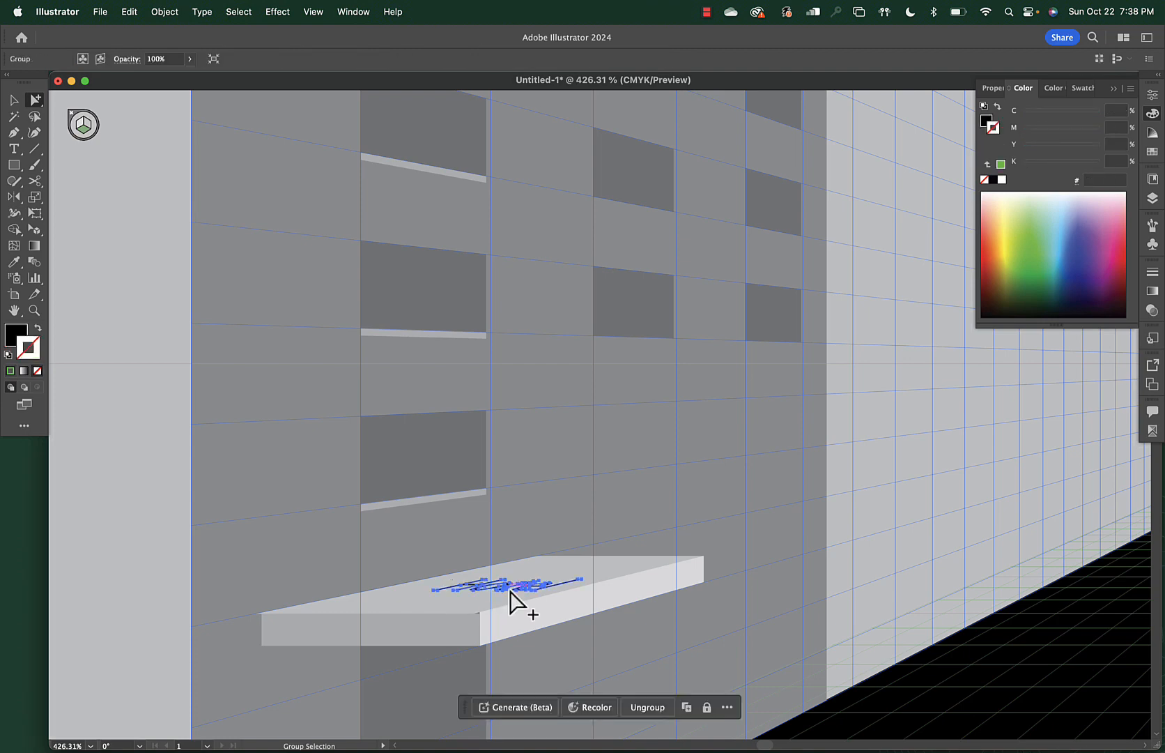
Reposition the Hotel text along the ledge, then undo back to the flat logo beside the artboard
click(34, 229)
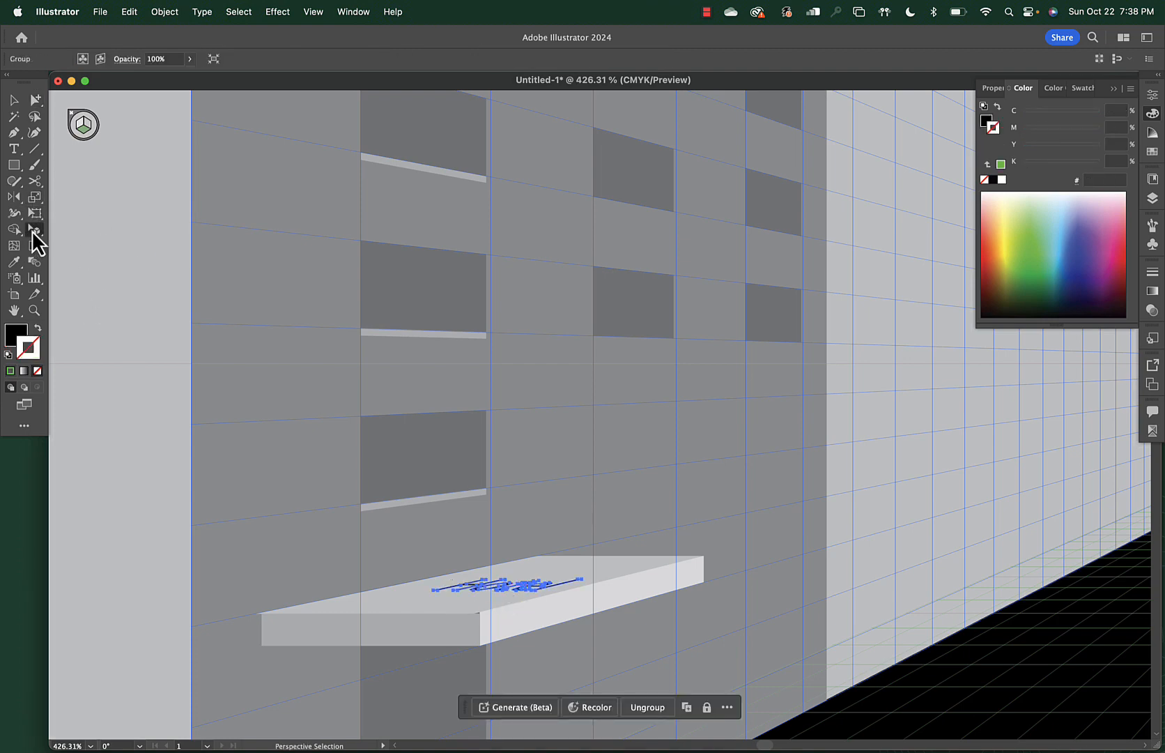
drag(533, 585, 595, 568)
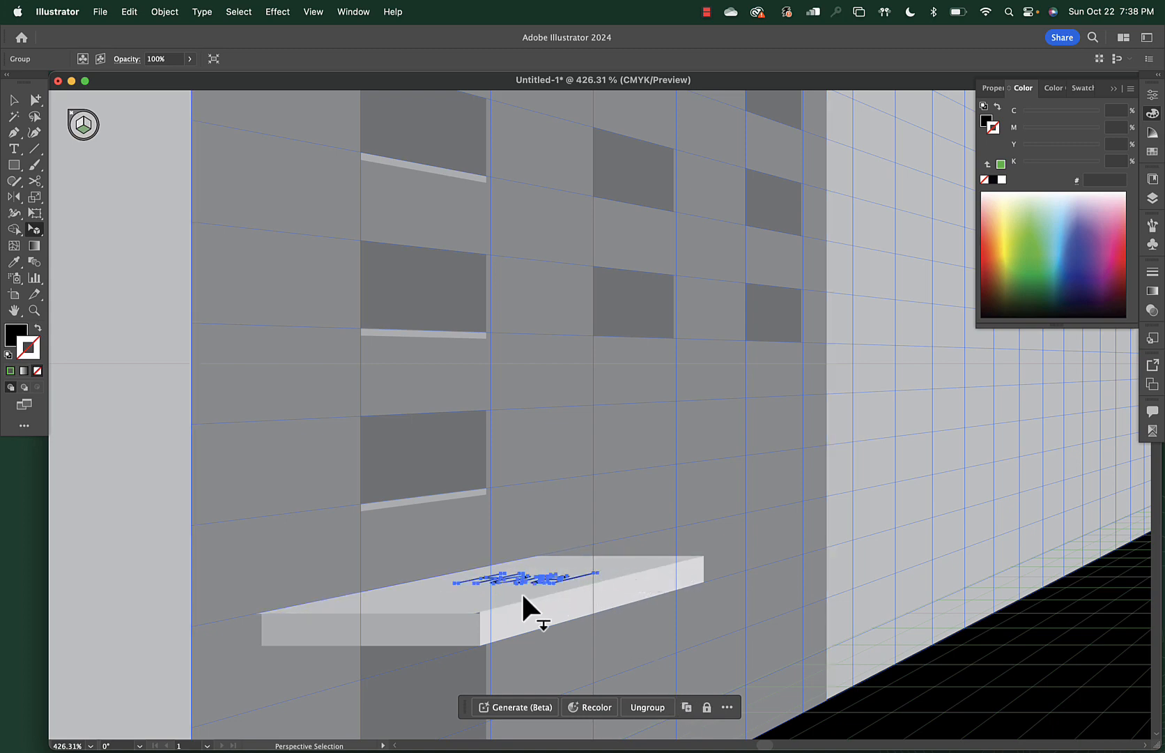
mouse_move(458, 575)
mouse_down()
mouse_move(423, 591)
mouse_move(480, 571)
mouse_up()
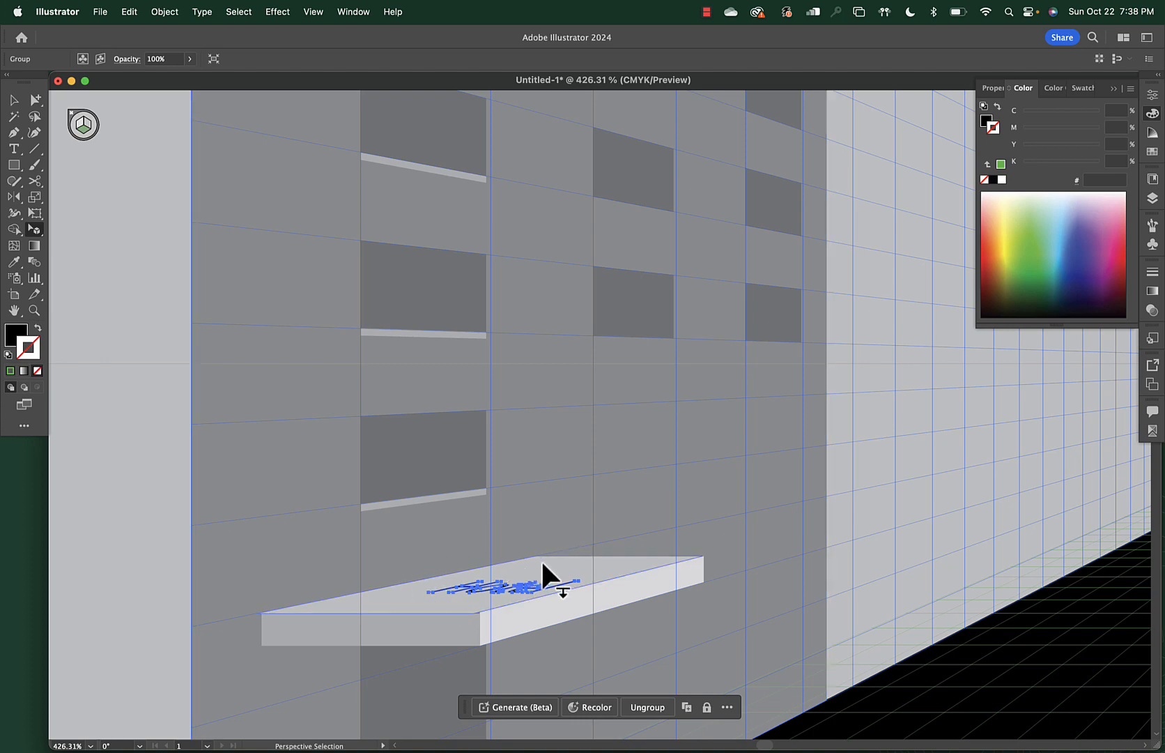
scroll(530, 585, down, 4)
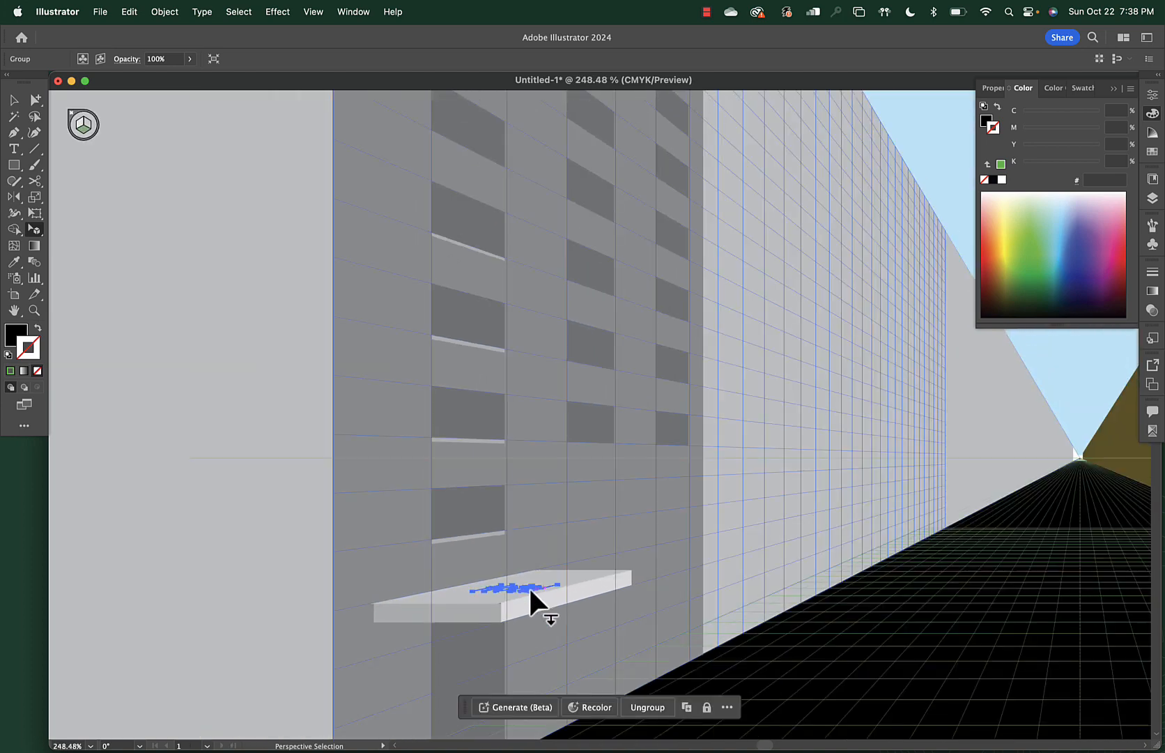
scroll(521, 591, down, 4)
scroll(521, 592, down, 4)
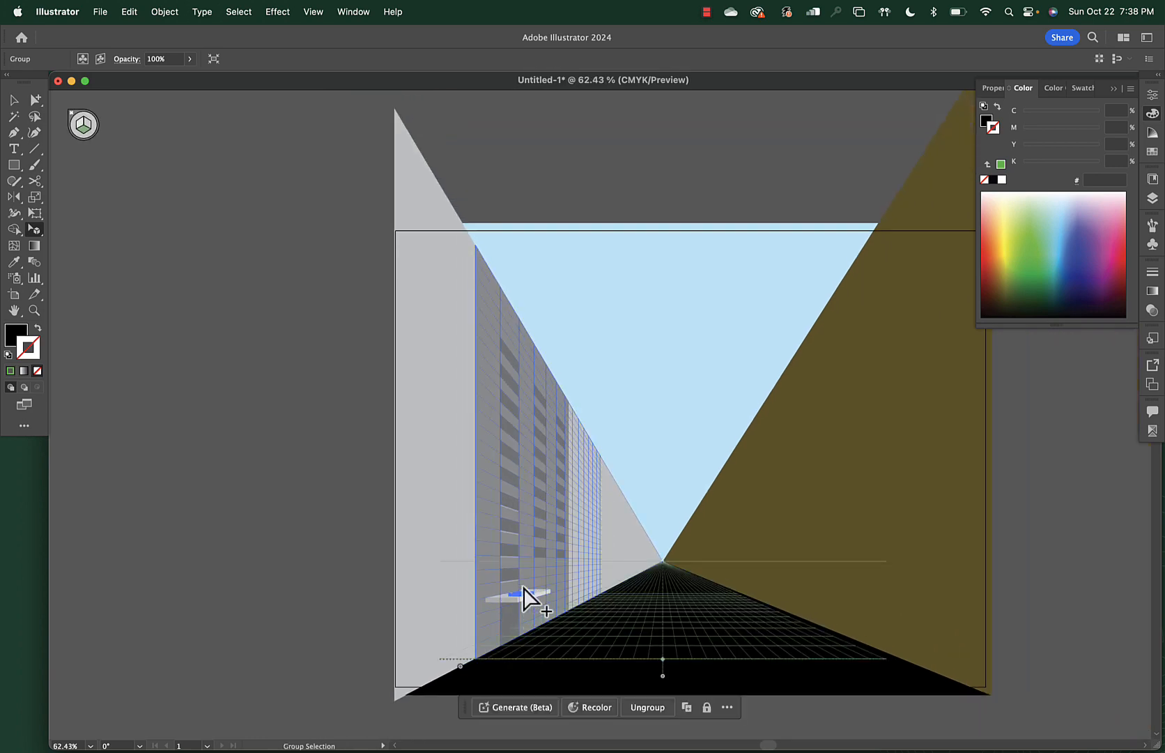
key(super+z)
key(super+z)
key(super+z)
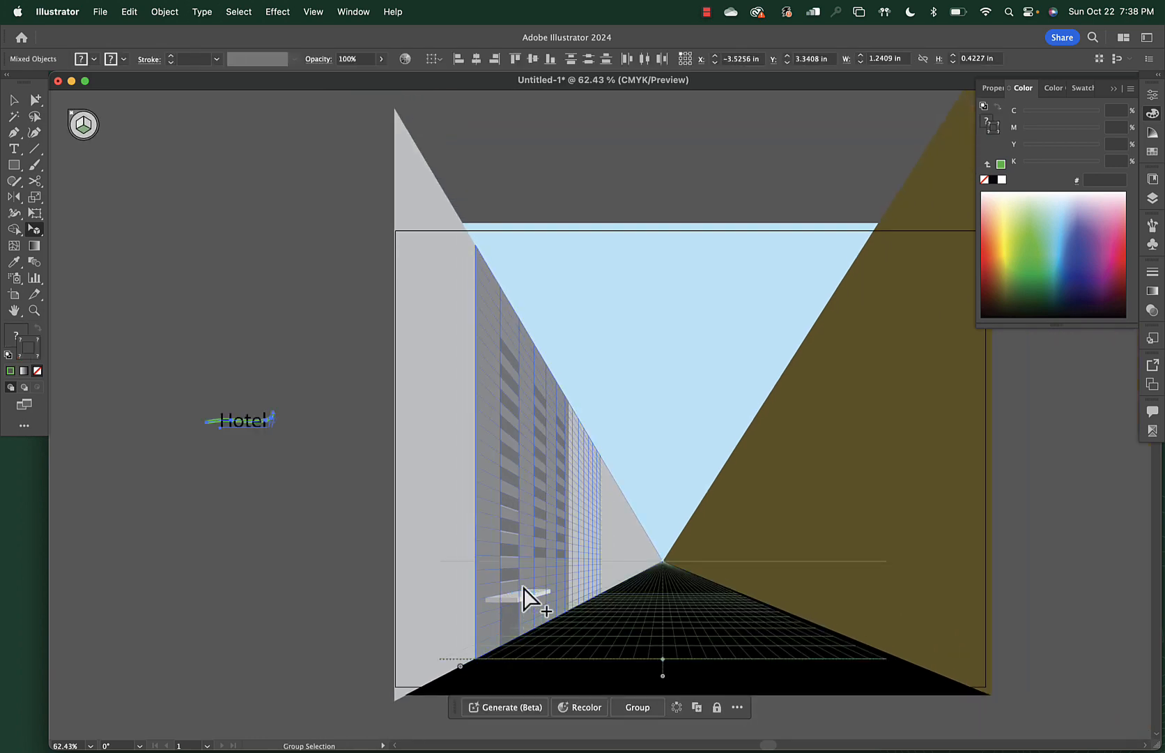
Rotate the Hotel text 90° on the pasteboard so it reads vertically
click(35, 101)
click(209, 408)
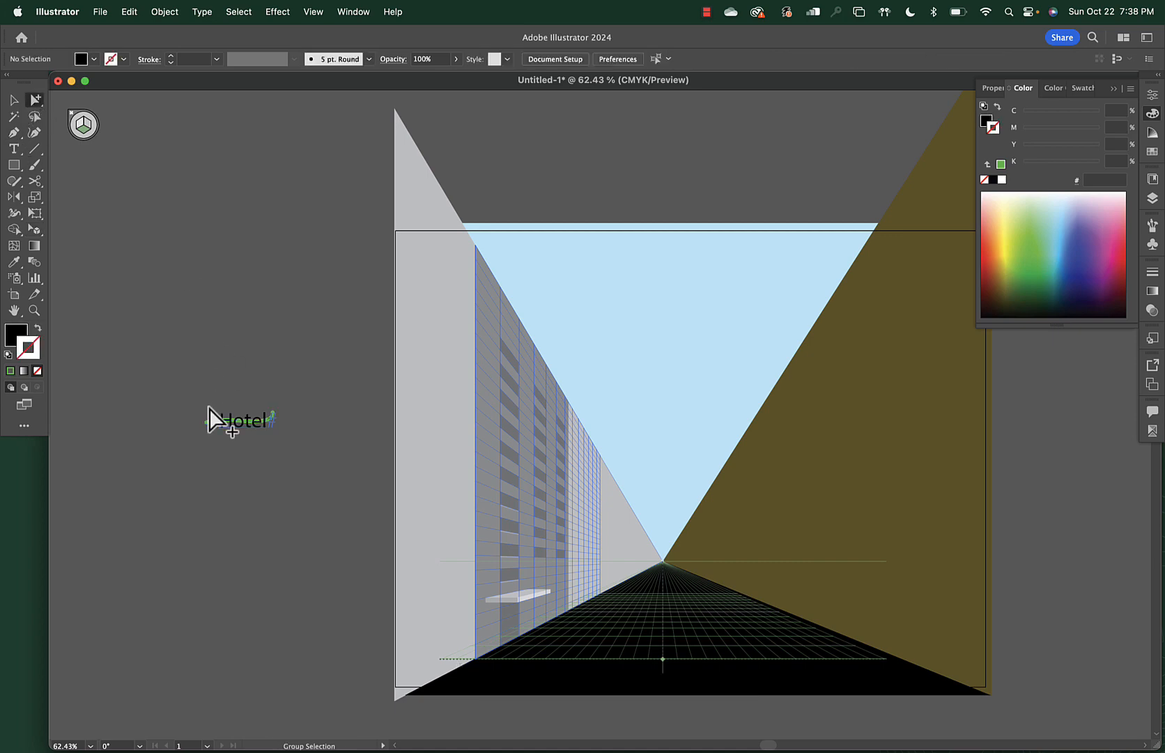
alt+click(210, 424)
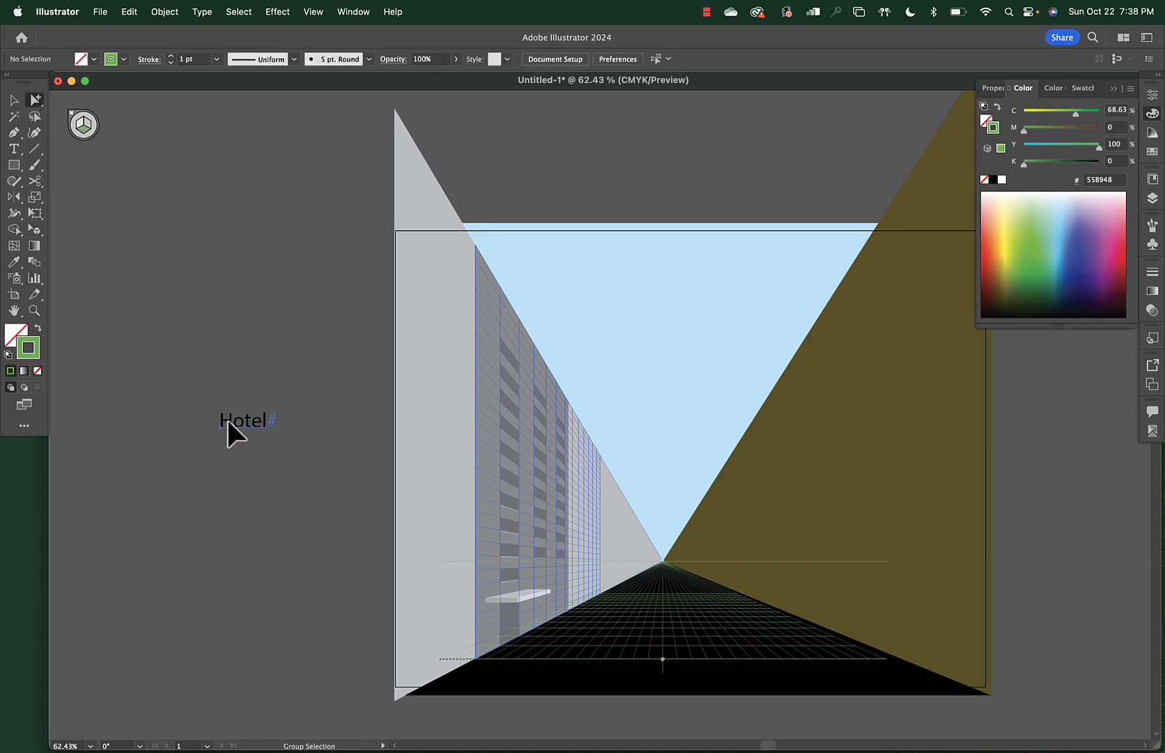
alt+click(228, 422)
key(v)
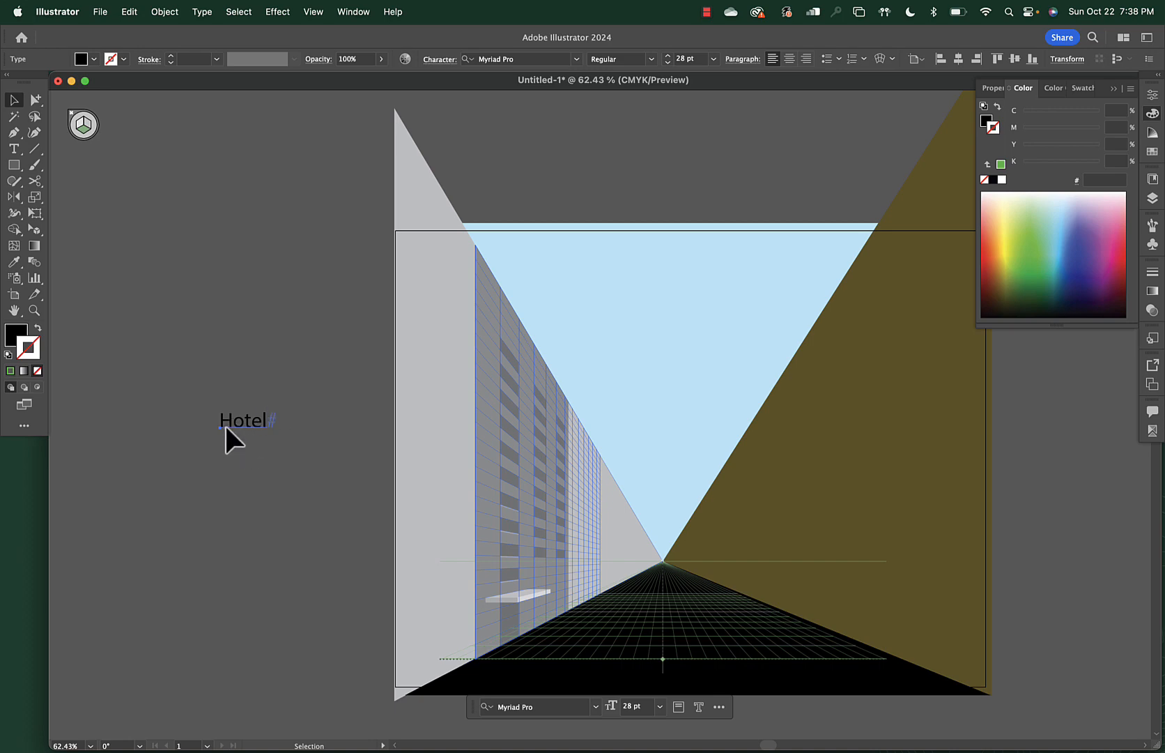
click(225, 423)
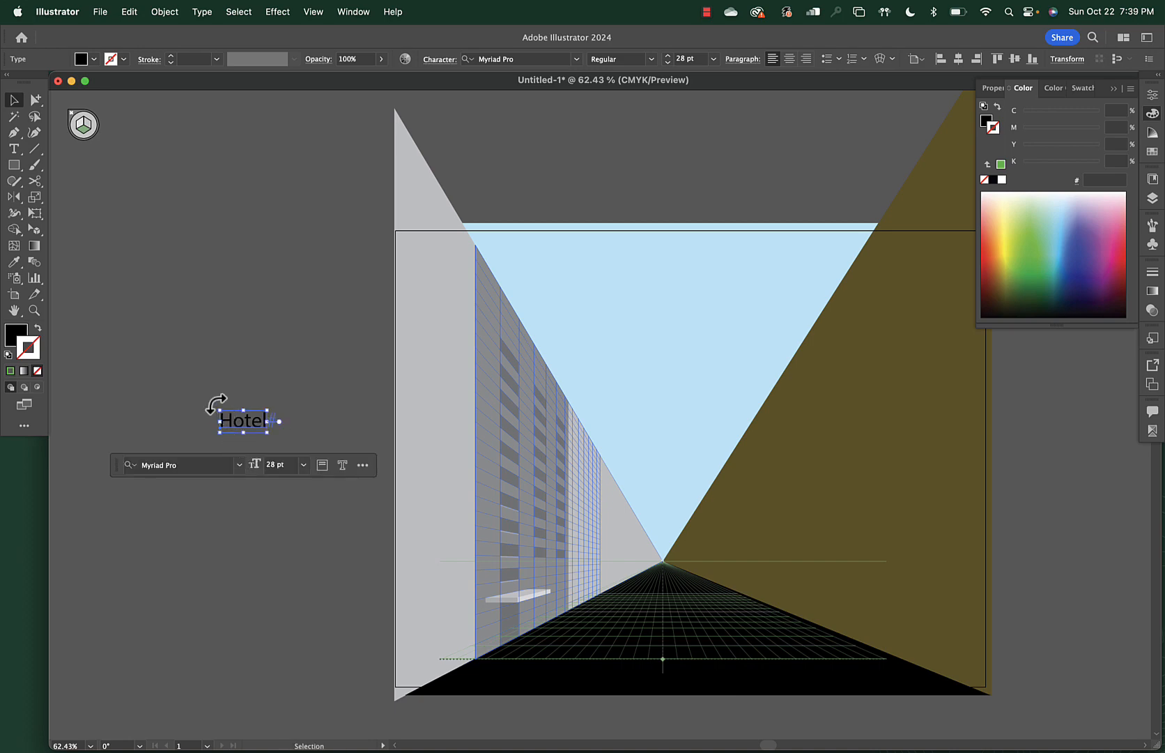
drag(220, 401, 229, 466)
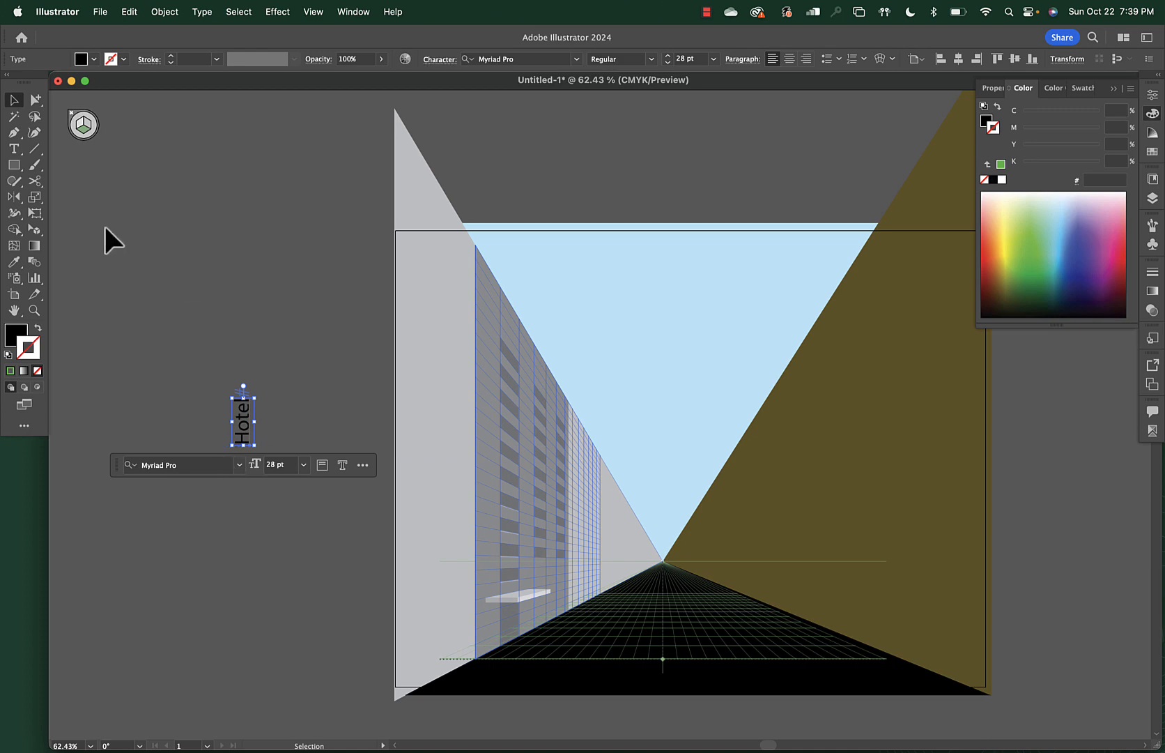
click(91, 235)
click(34, 230)
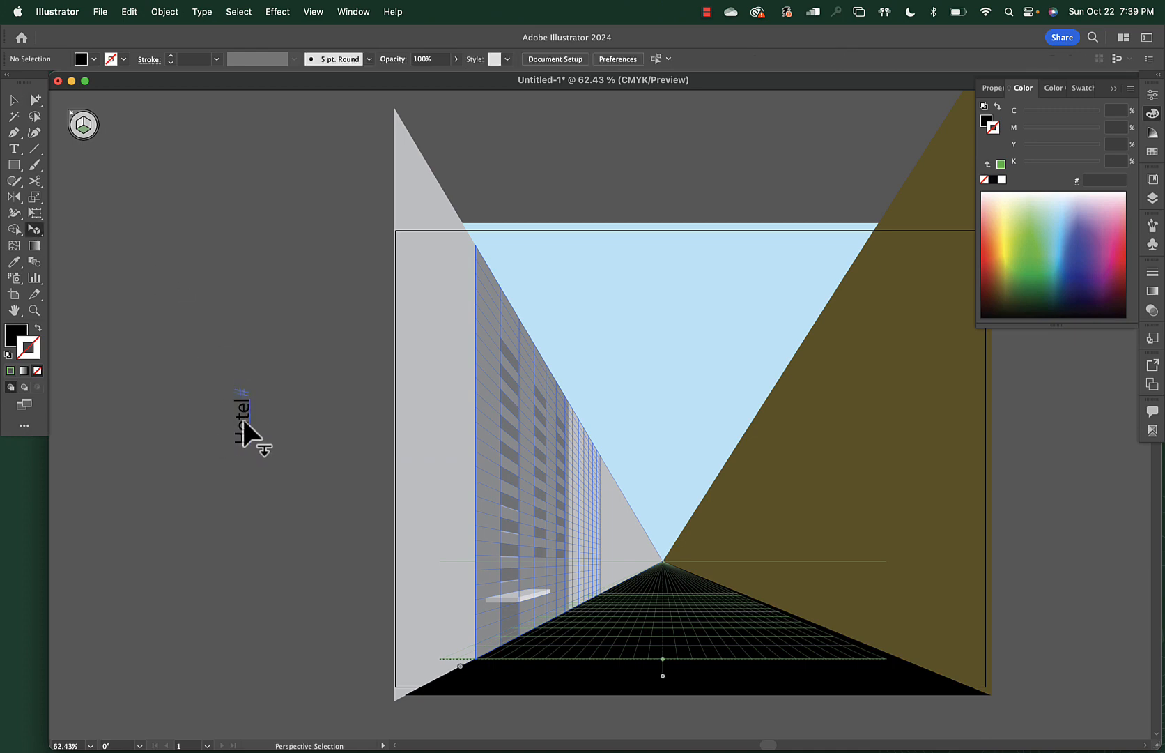
Move the rotated Hotel text onto the ledge in perspective and scale it to fit the top
drag(244, 419, 523, 592)
scroll(523, 592, up, 2)
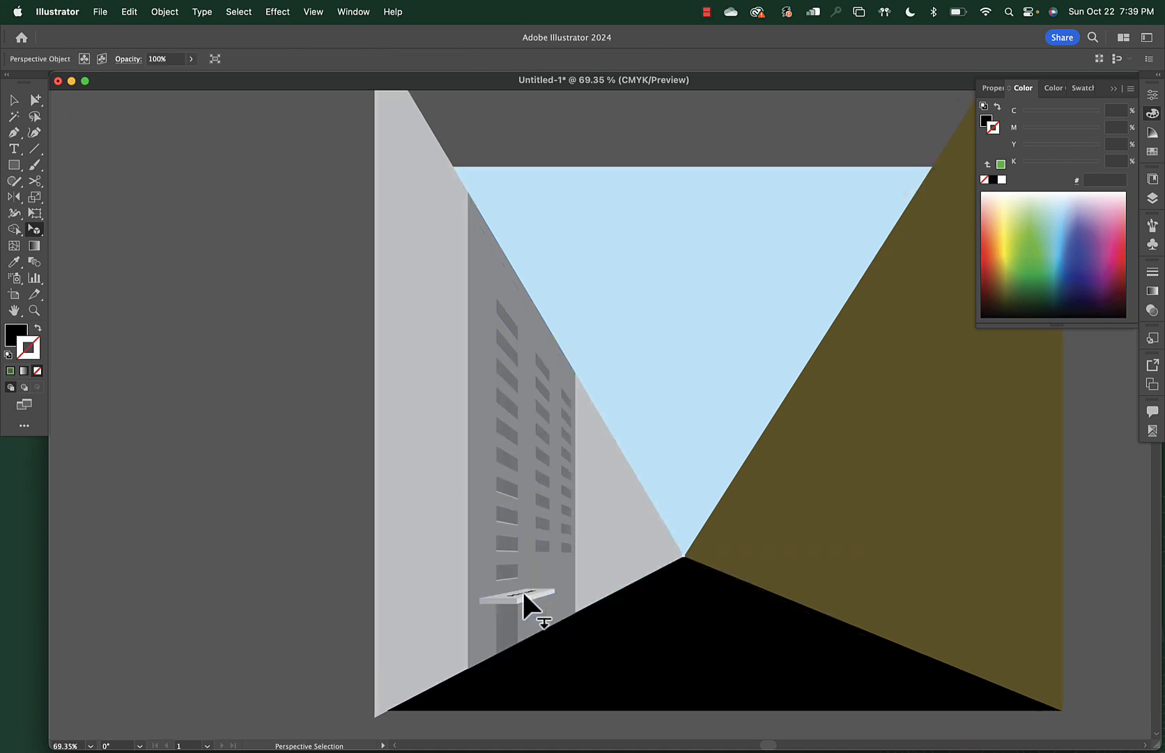
scroll(523, 593, up, 8)
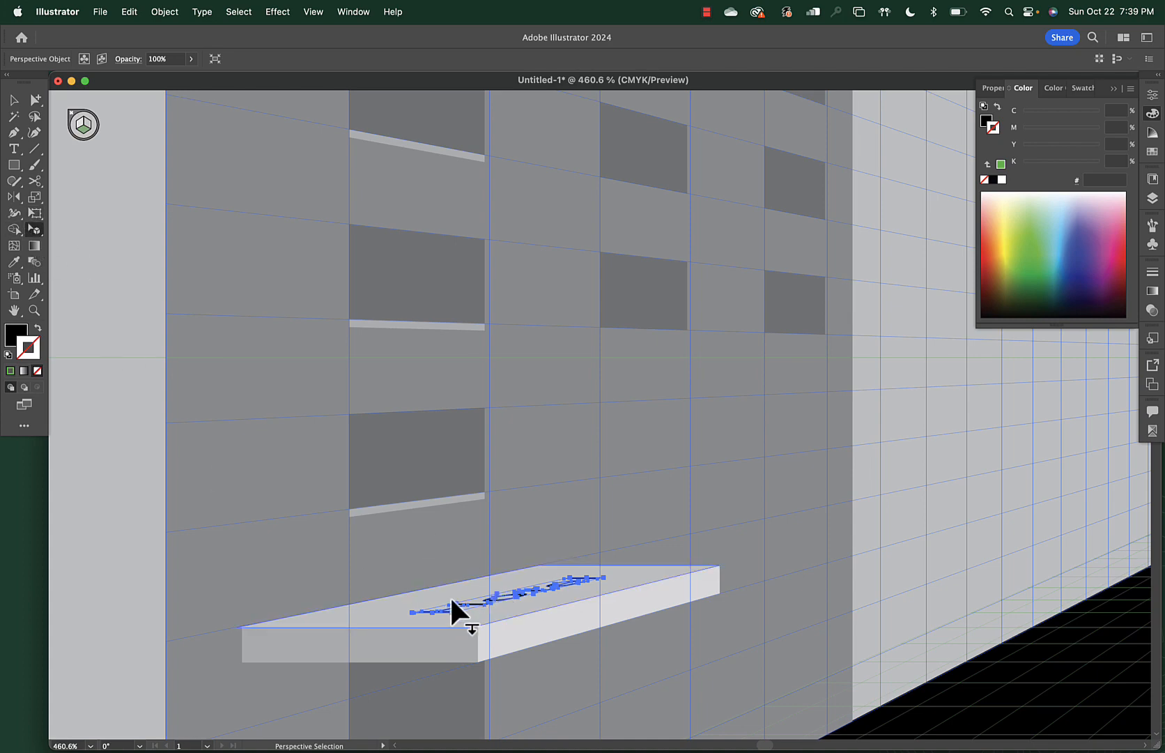
drag(448, 602, 397, 622)
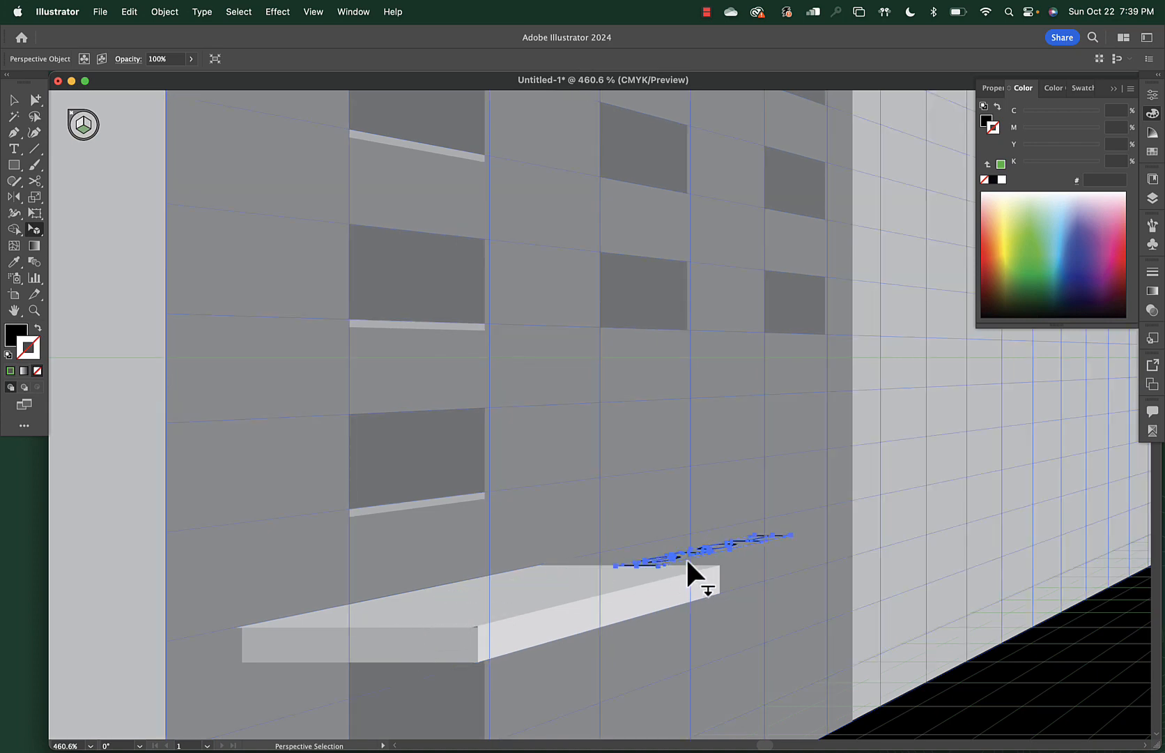
drag(689, 552, 472, 599)
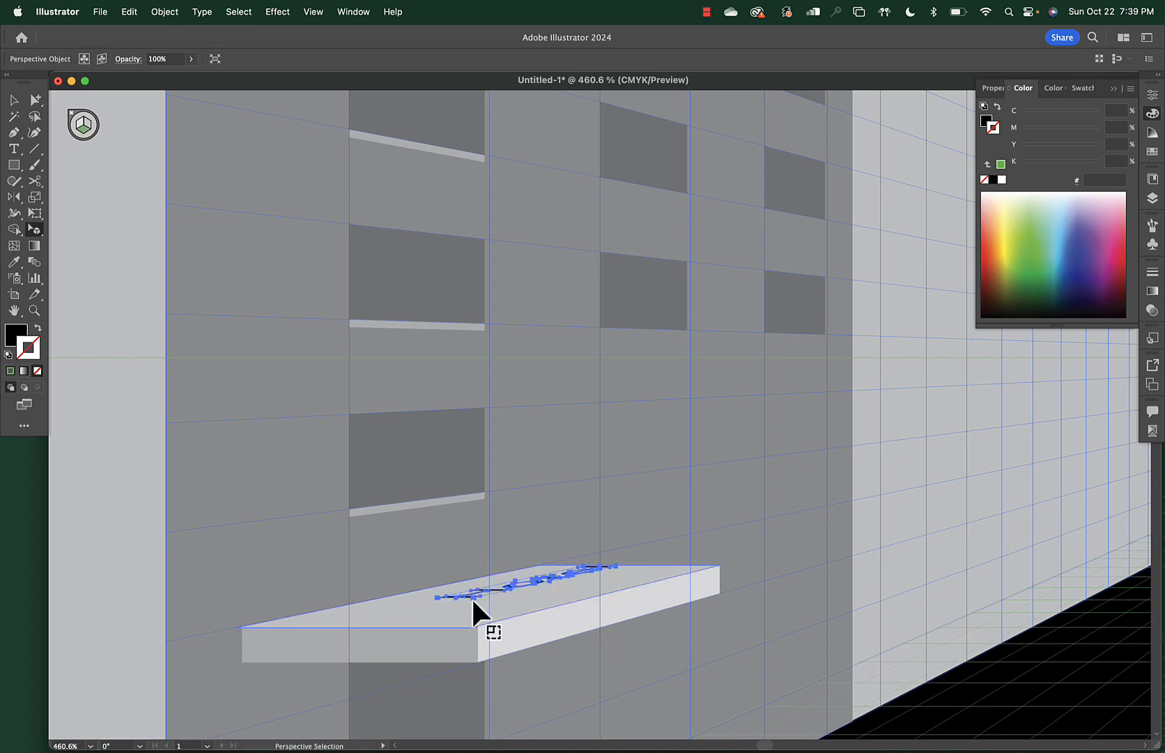
mouse_move(473, 599)
mouse_down()
mouse_move(457, 621)
mouse_move(461, 594)
mouse_move(445, 594)
mouse_move(508, 599)
mouse_move(503, 590)
mouse_up()
click(418, 542)
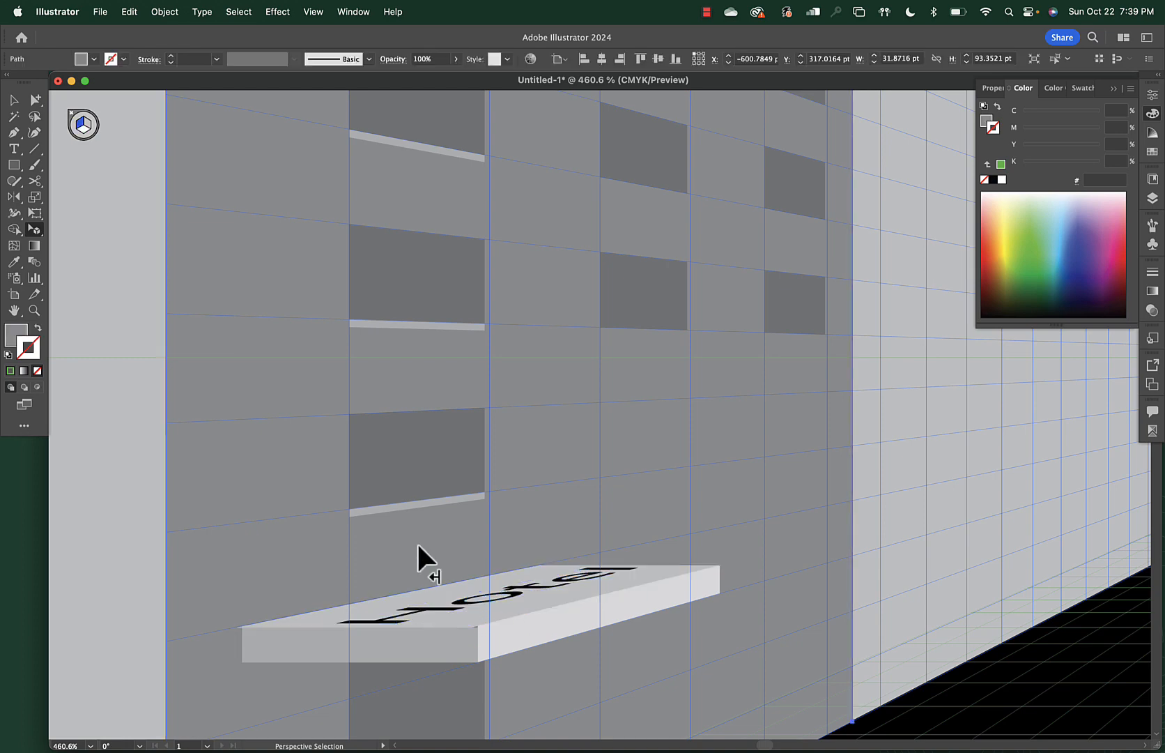
scroll(504, 527, down, 10)
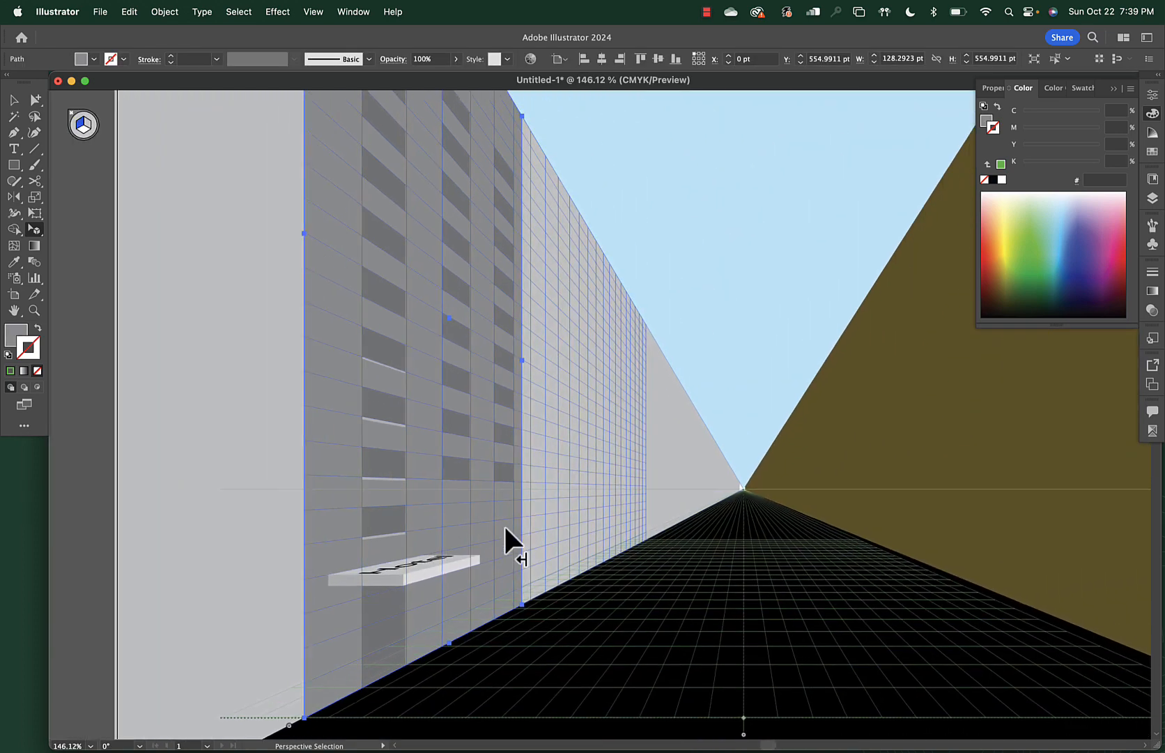
scroll(504, 527, down, 5)
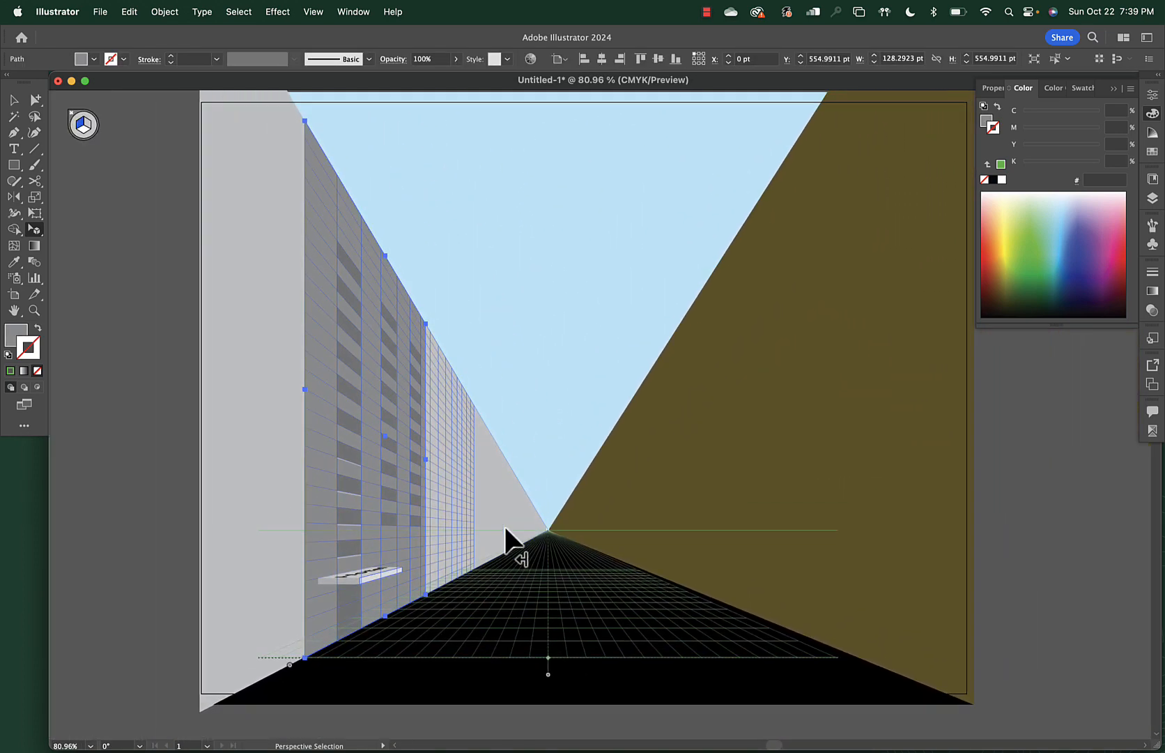
click(1009, 556)
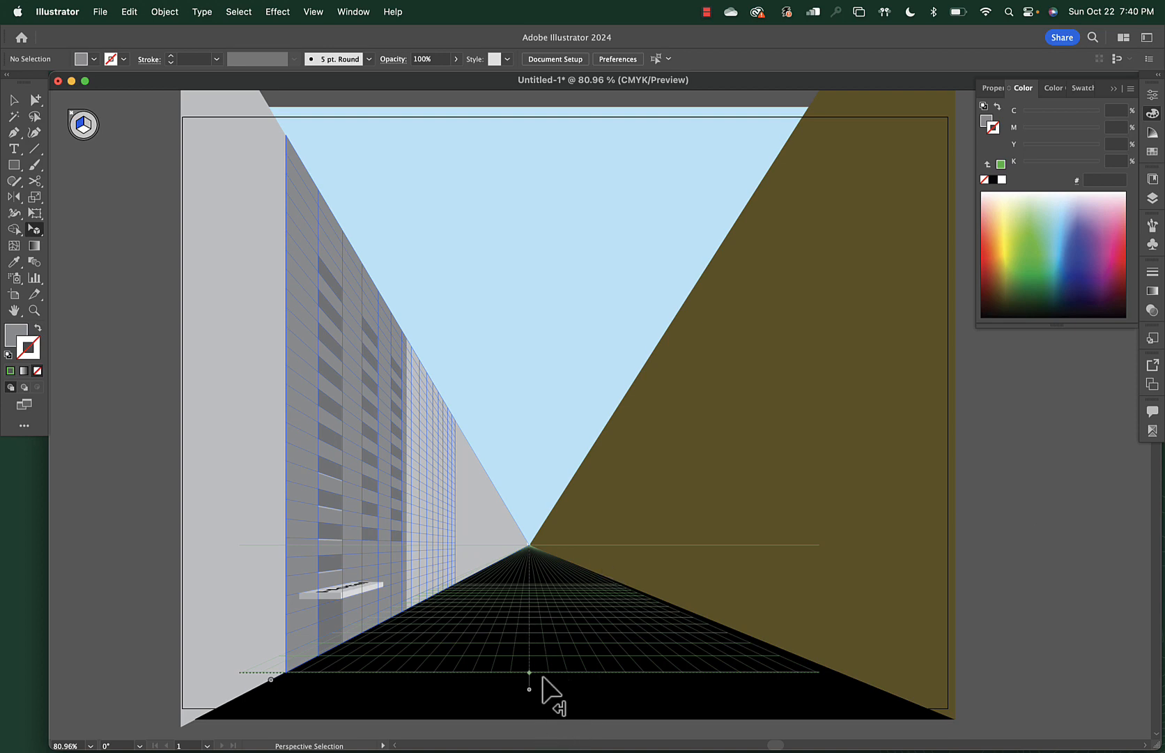
Draw a yellow (E1E31E) line from the road bottom up to the vanishing point
key(backslash)
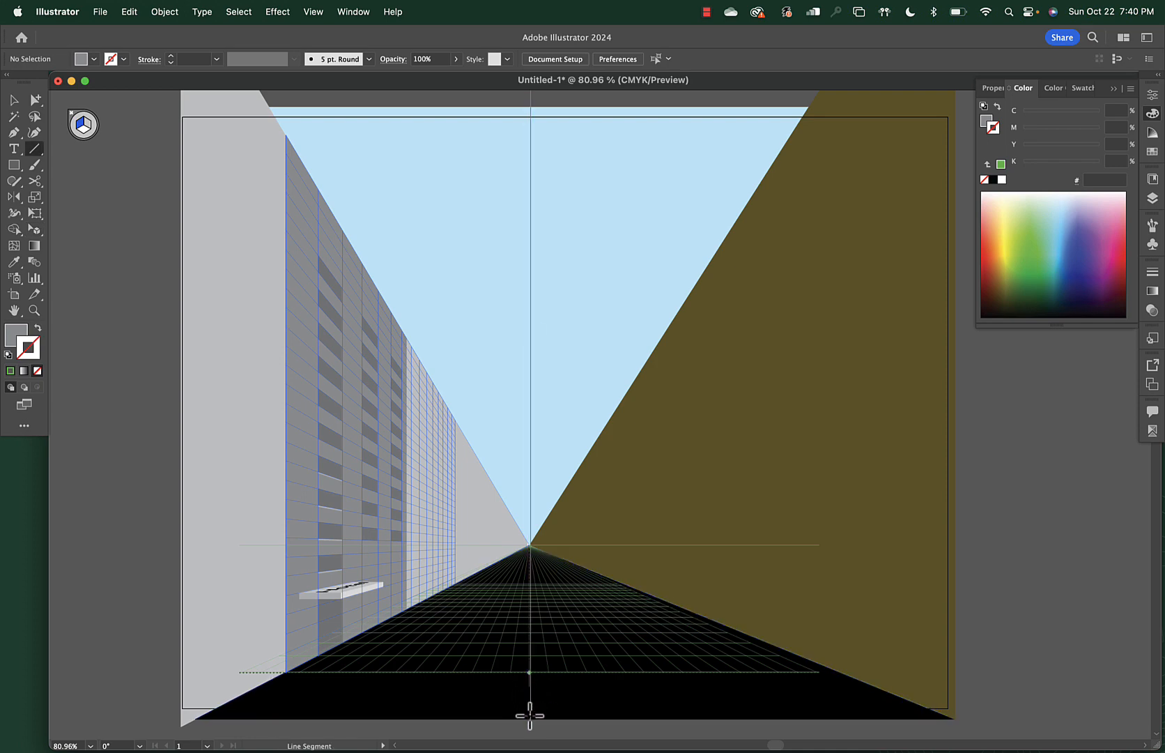
drag(530, 715, 527, 545)
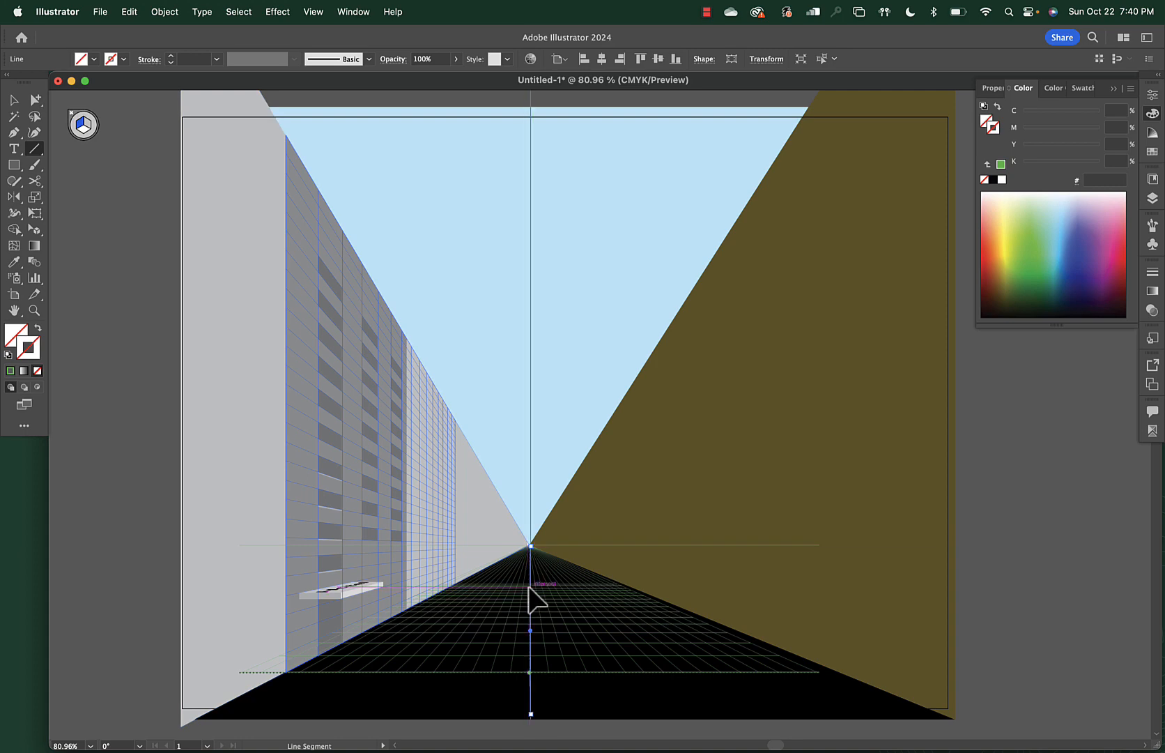
click(1006, 258)
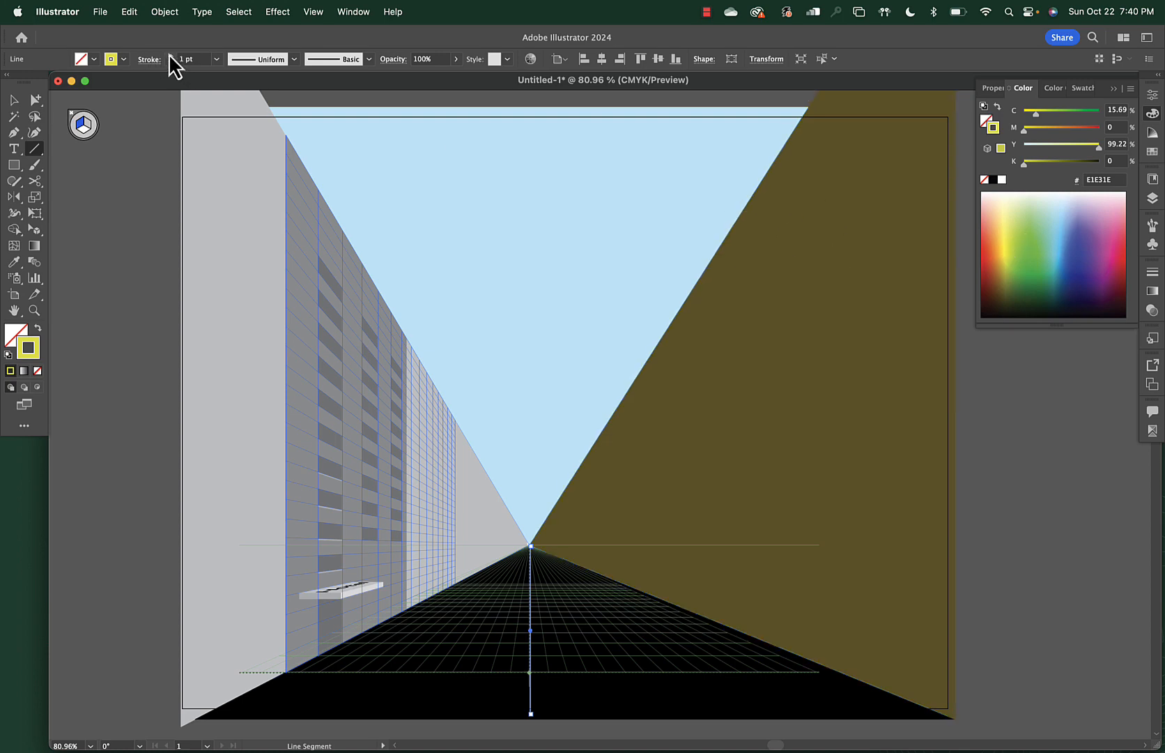
click(170, 55)
click(170, 56)
click(170, 55)
click(170, 55)
click(170, 55)
click(170, 55)
click(170, 55)
click(170, 55)
click(170, 55)
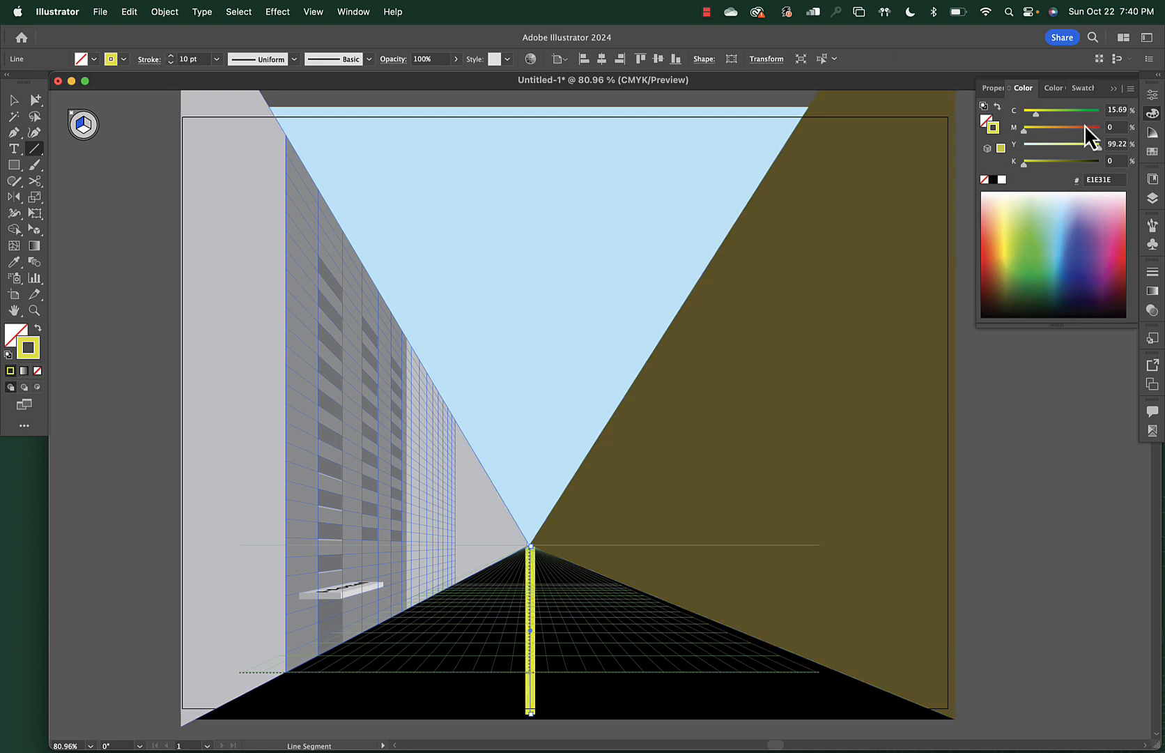
Make the centre line dashed with 12 pt dashes at 4 pt weight
click(1152, 271)
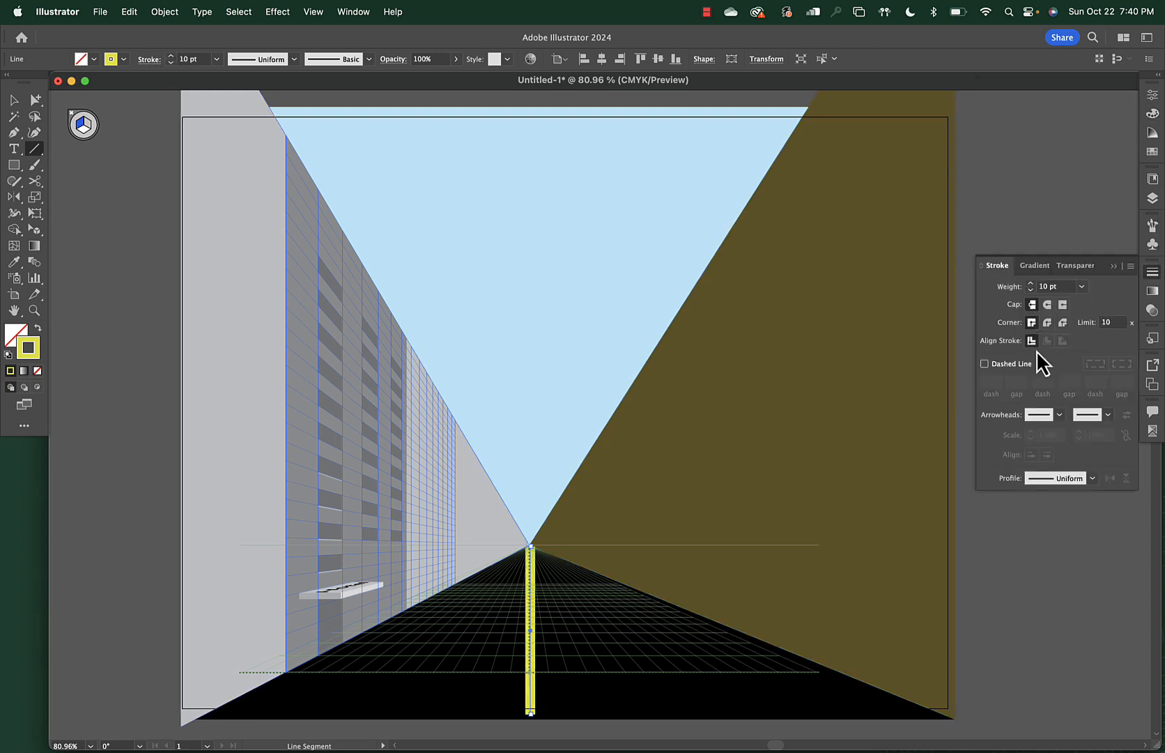
click(1001, 368)
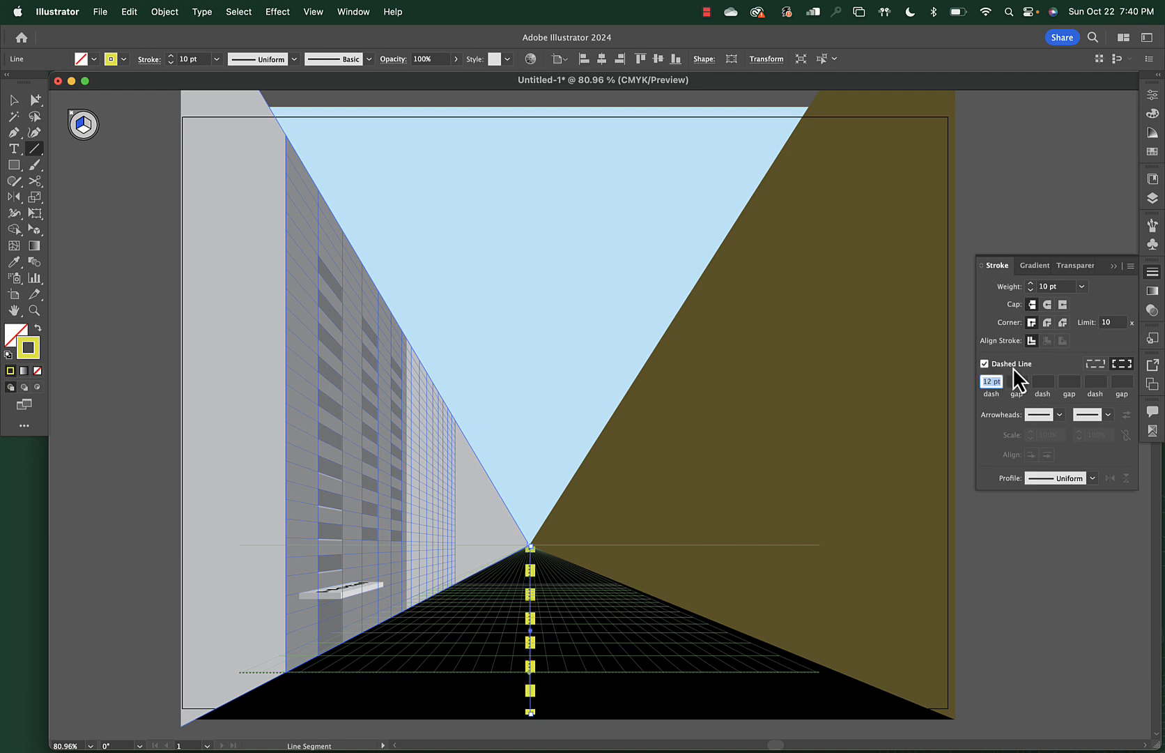
click(1095, 368)
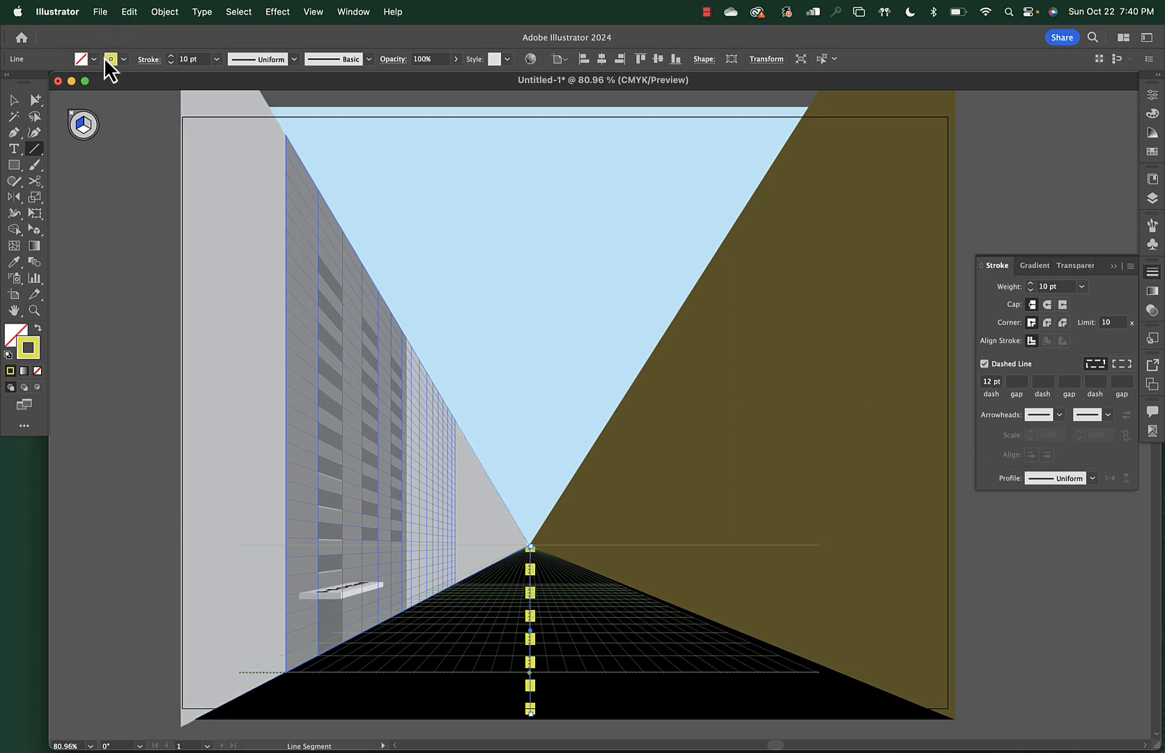
click(170, 64)
click(170, 64)
click(170, 64)
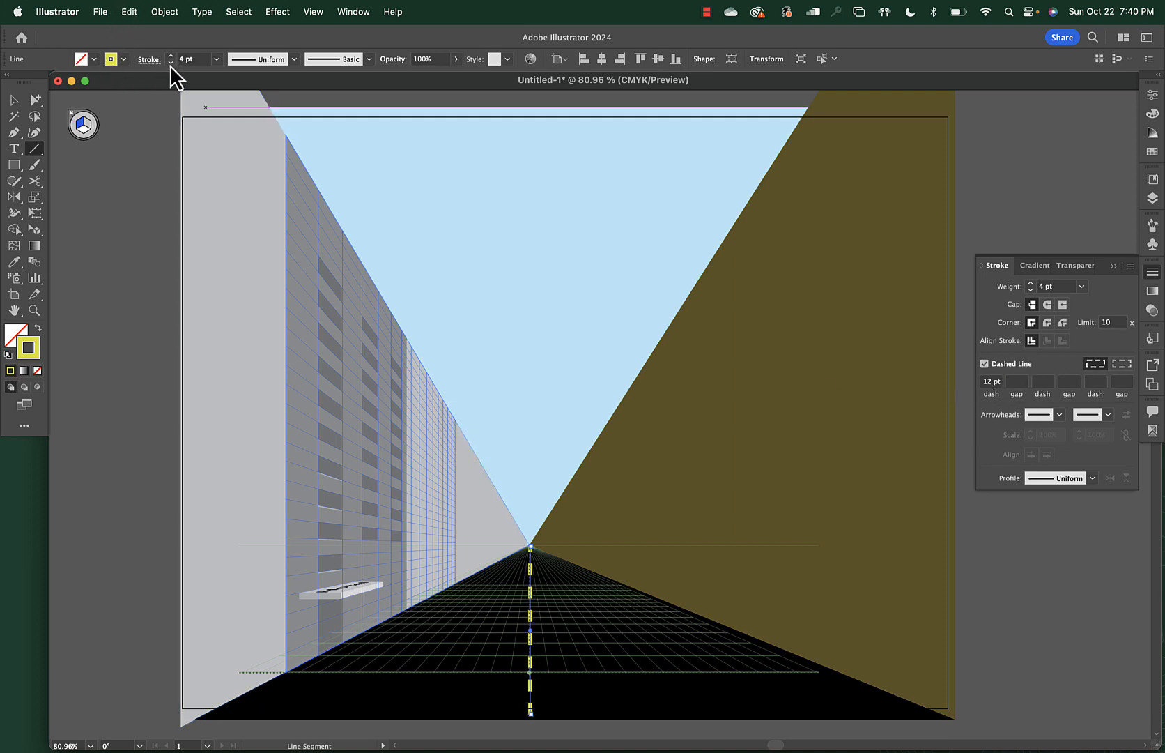
click(170, 64)
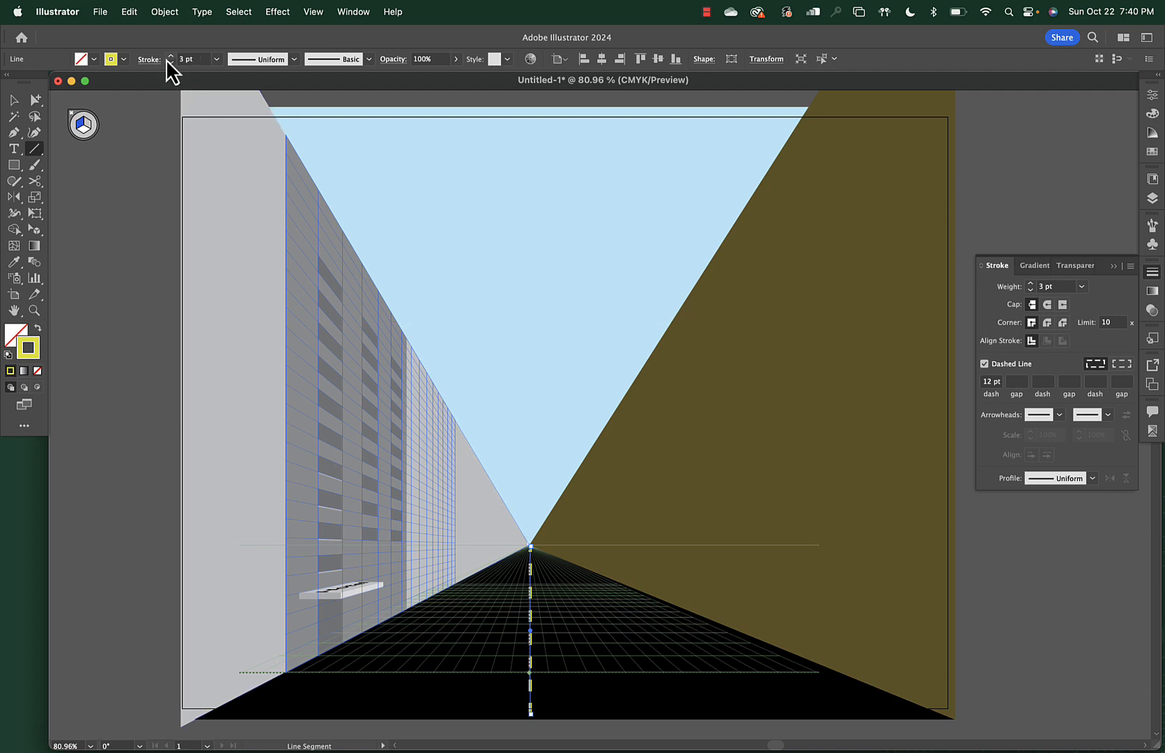
click(171, 56)
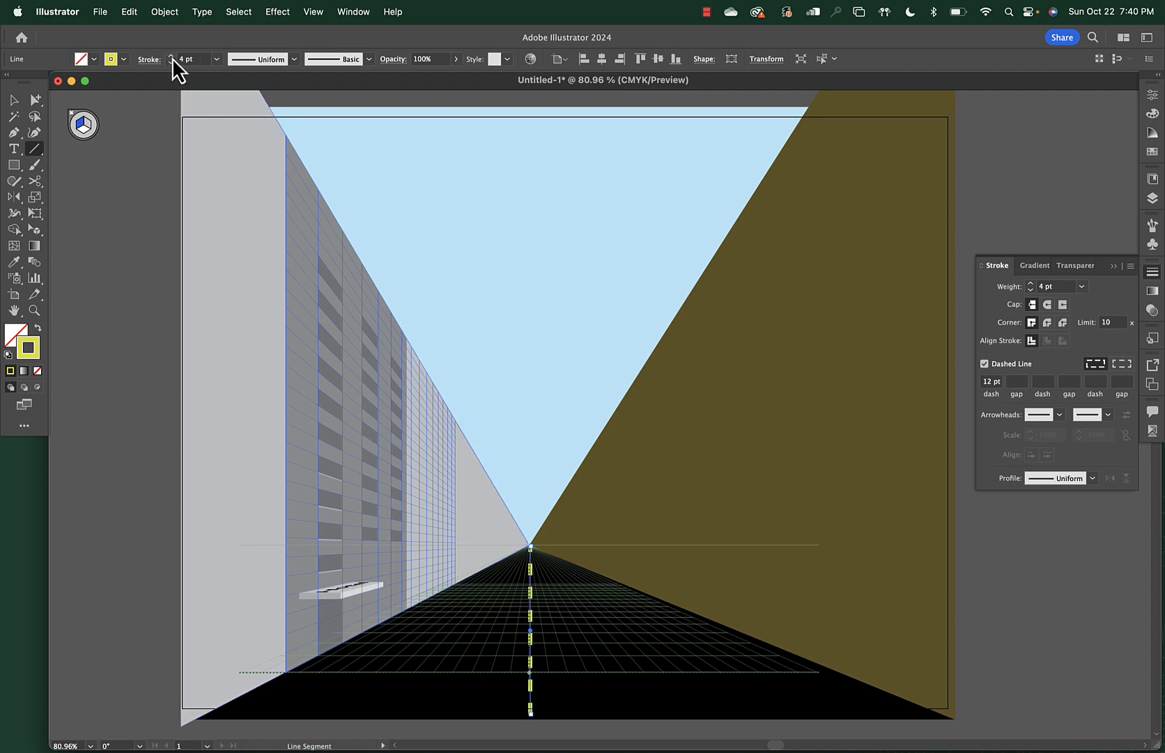
click(993, 539)
key(Escape)
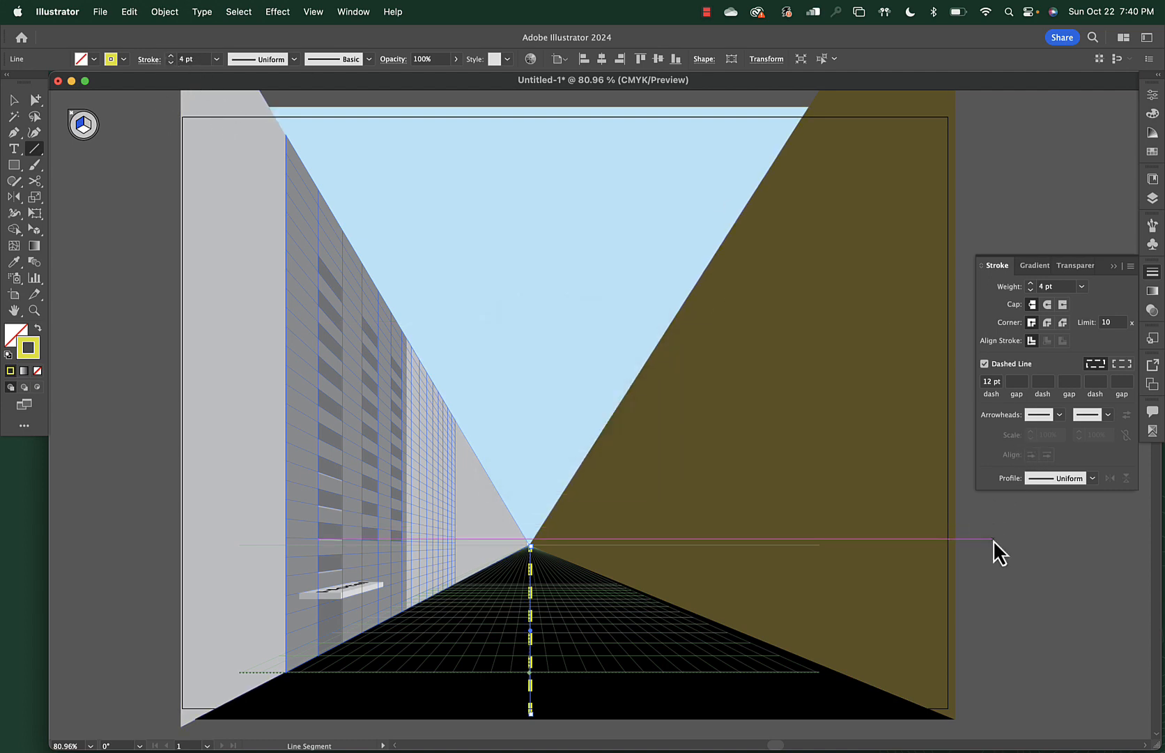
key(v)
click(980, 548)
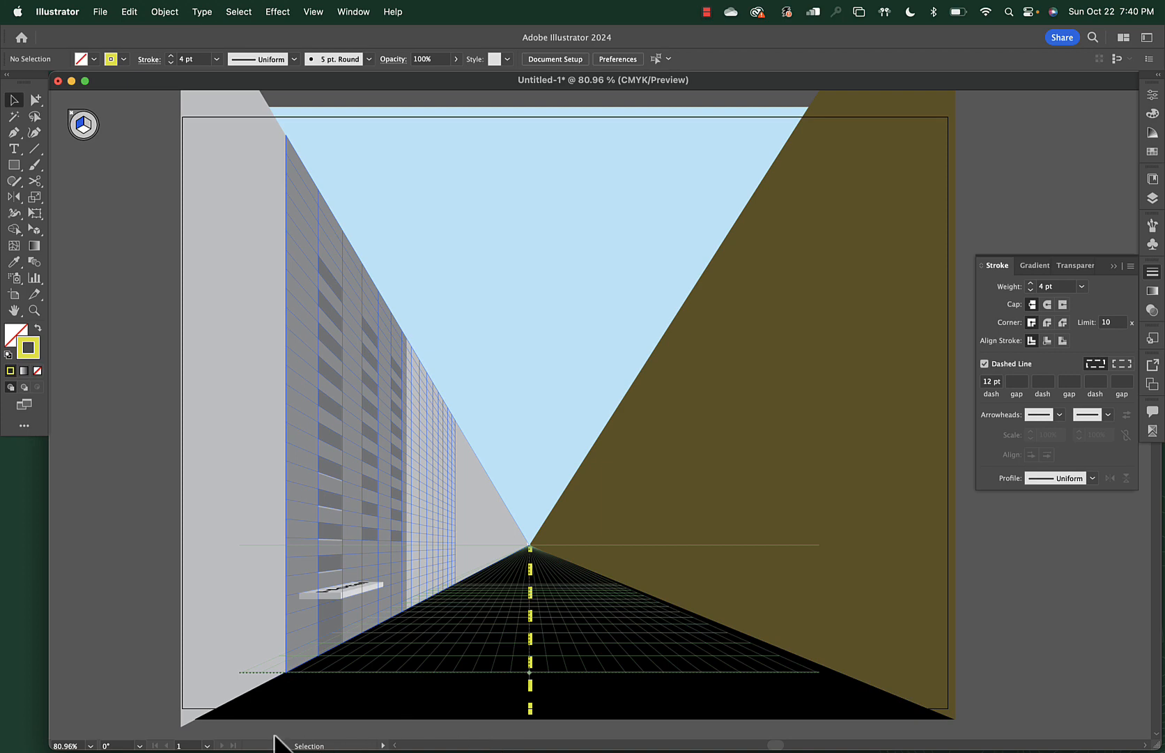
Draw a yellow rectangle on the perspective ground plane along the building's base
key(m)
drag(202, 719, 526, 550)
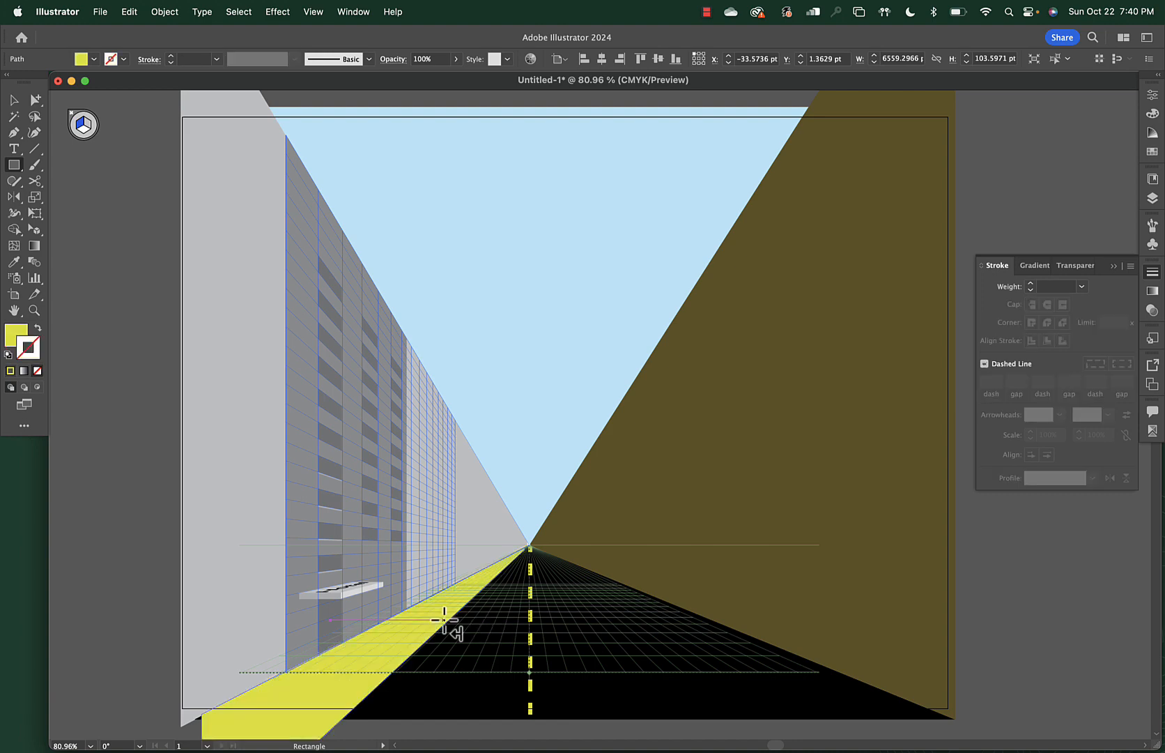
scroll(303, 473, down, 5)
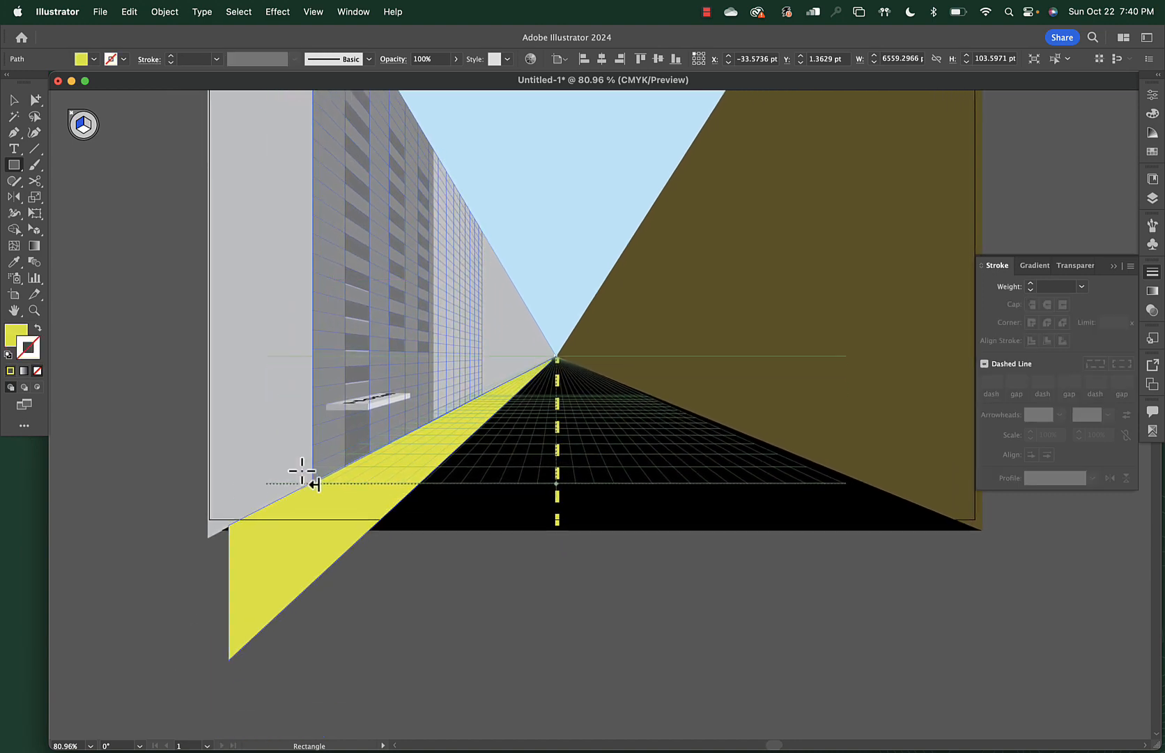
Drag the strip's corners in perspective so it runs past the artboard's bottom-left edge
key(shift+v)
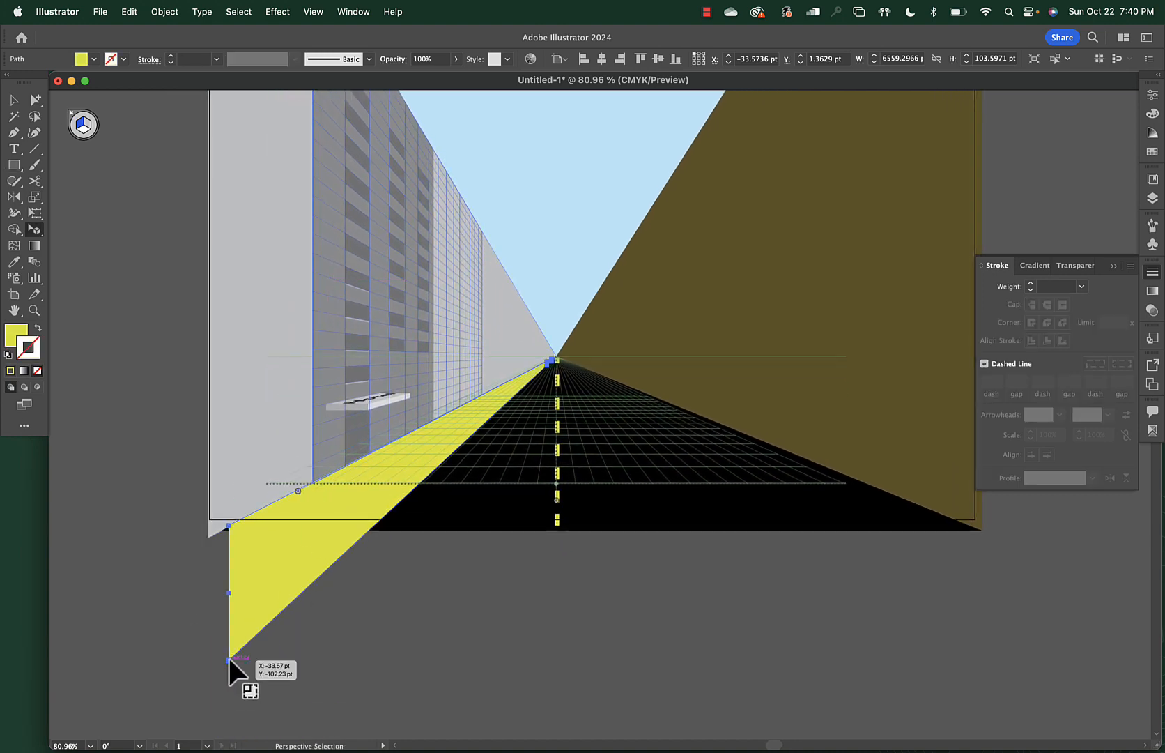
drag(230, 656, 302, 547)
drag(304, 486, 230, 529)
click(418, 563)
scroll(428, 575, up, 5)
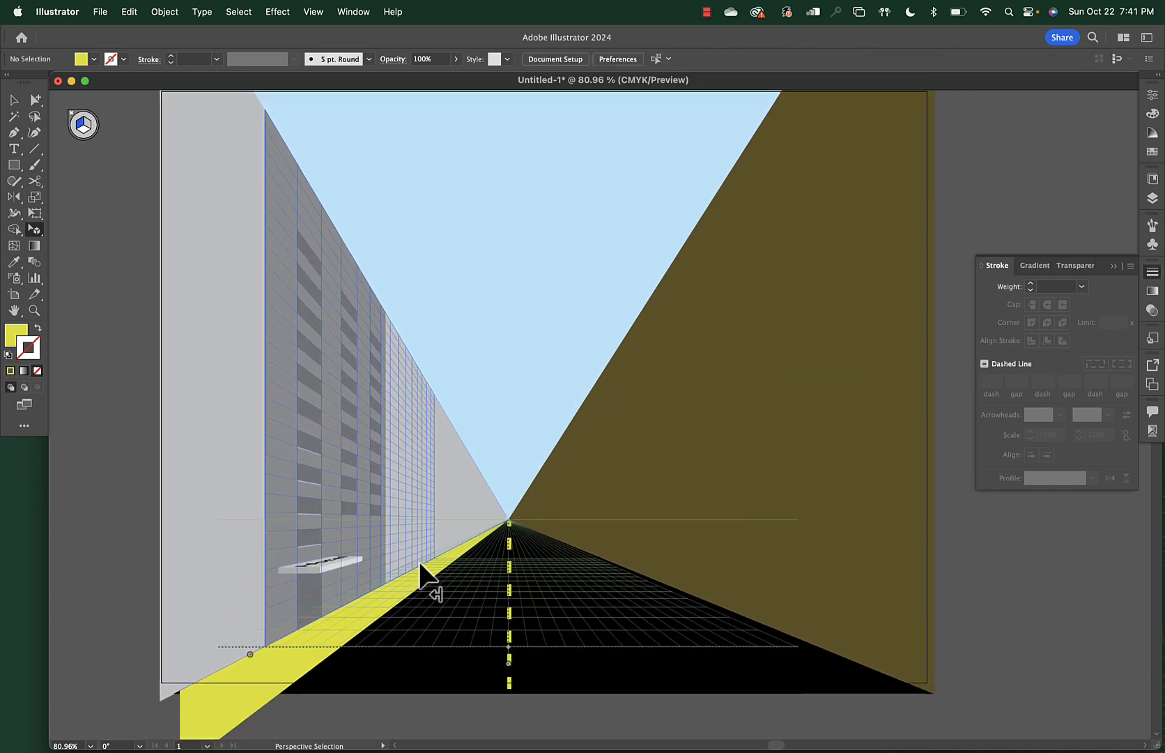
Remove the outline from the yellow ground strip in the Color panel
click(334, 633)
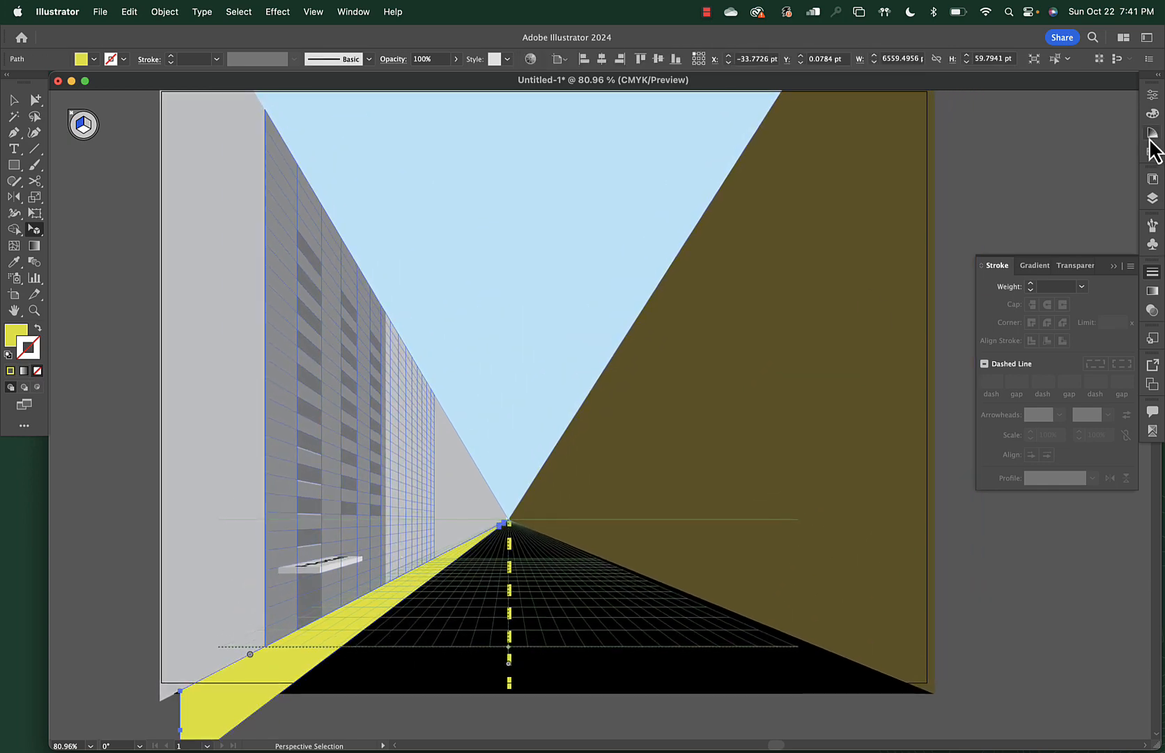
click(1151, 115)
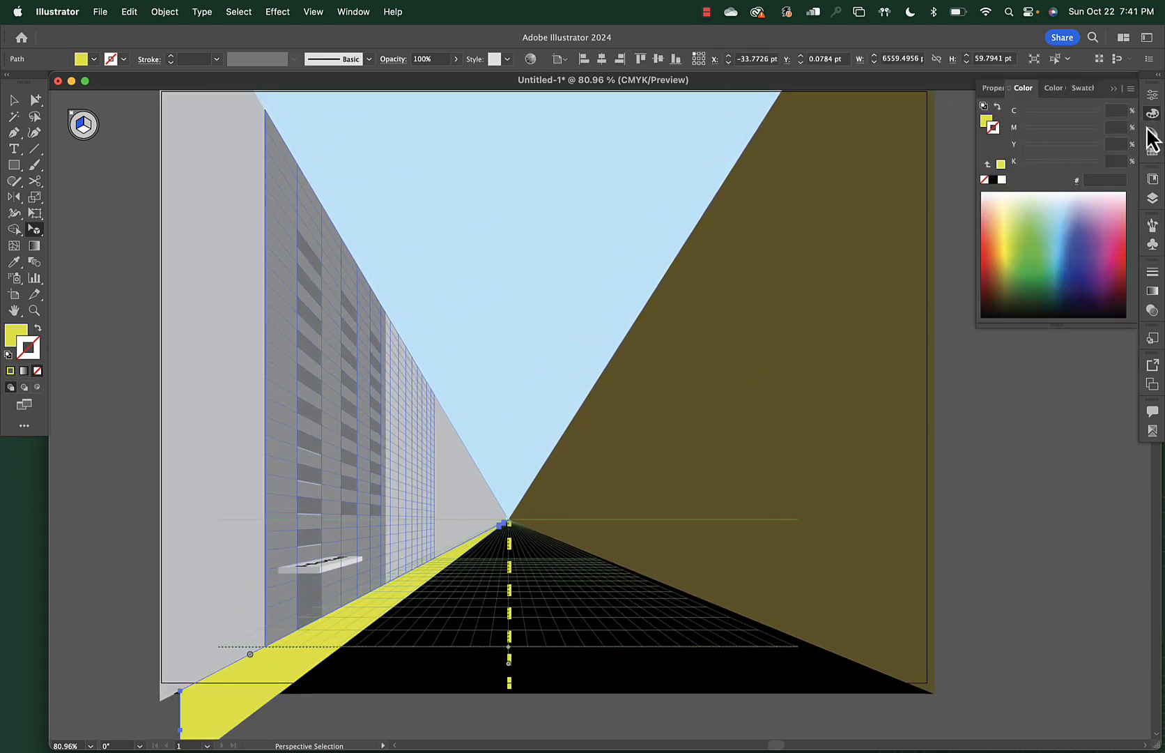
click(994, 180)
click(1056, 162)
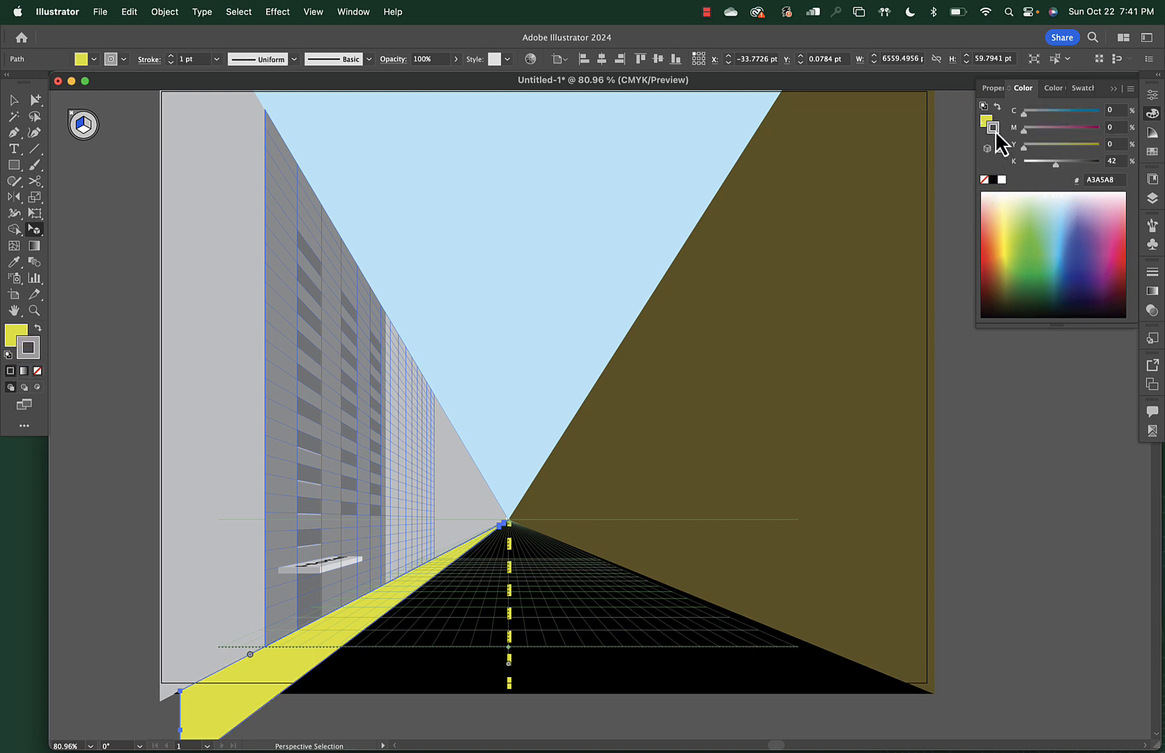
click(984, 179)
Set the strip's fill to near-white EFEFF0 (K about 6%) and deselect it
click(986, 120)
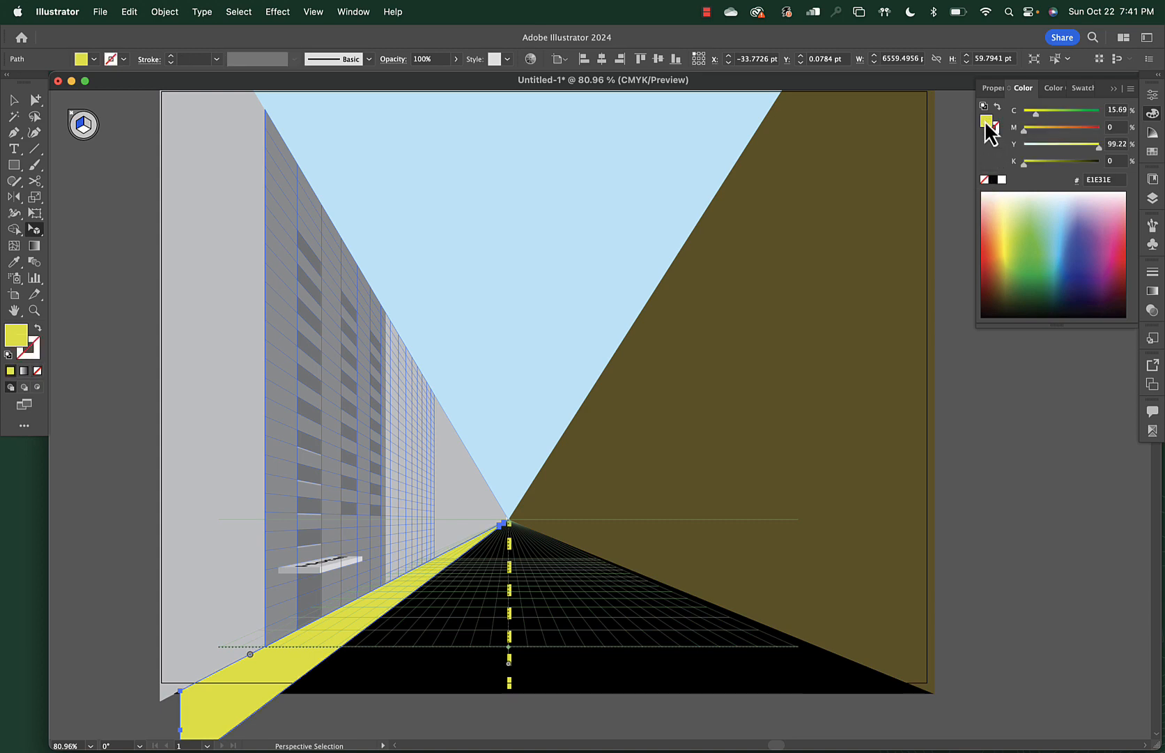
click(993, 180)
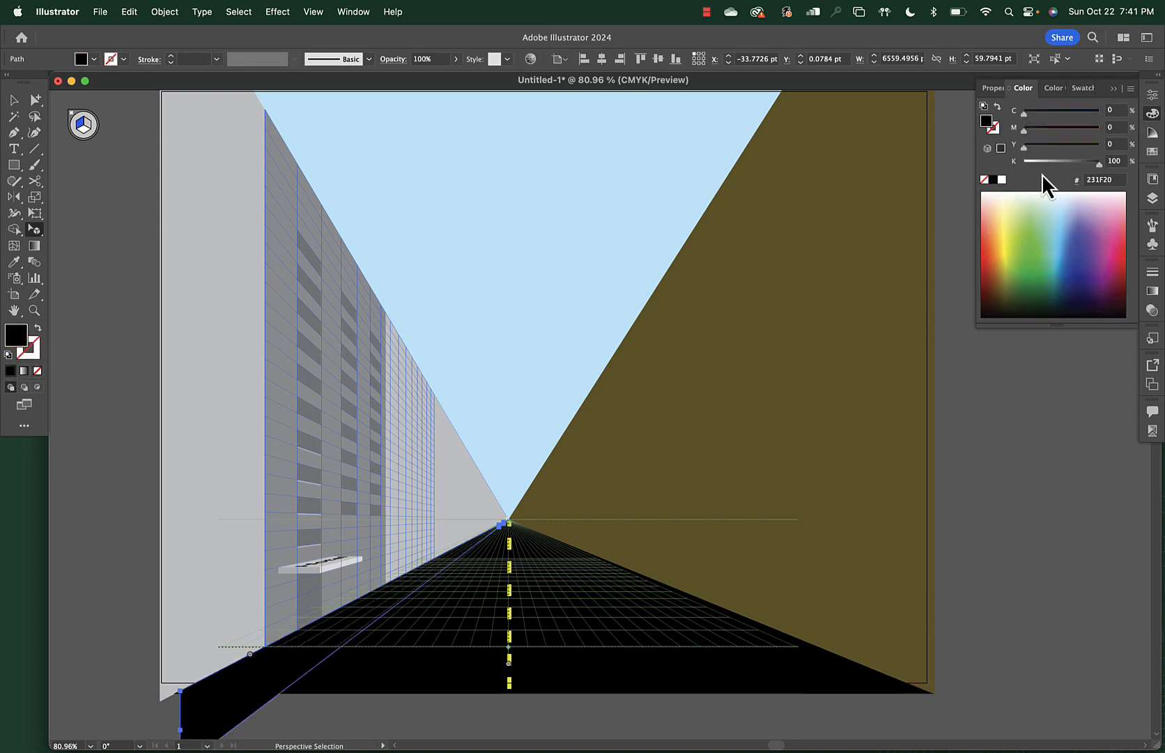
click(1046, 162)
drag(1047, 169, 1030, 177)
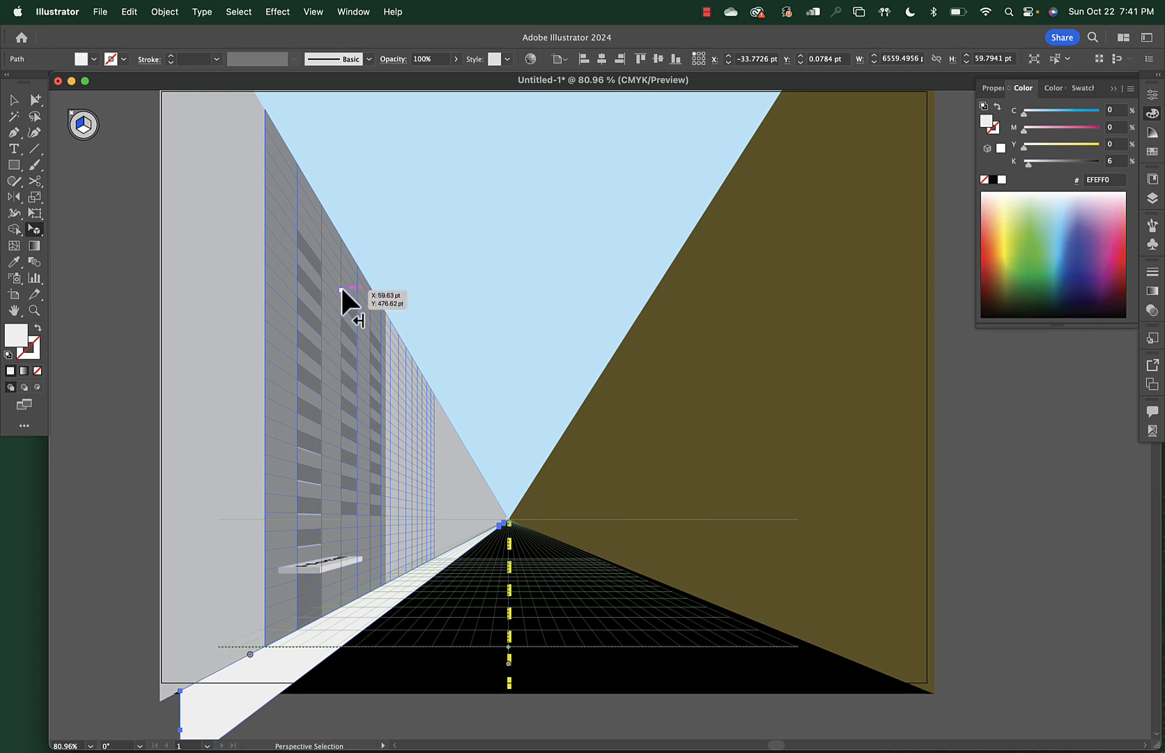
click(14, 99)
click(119, 278)
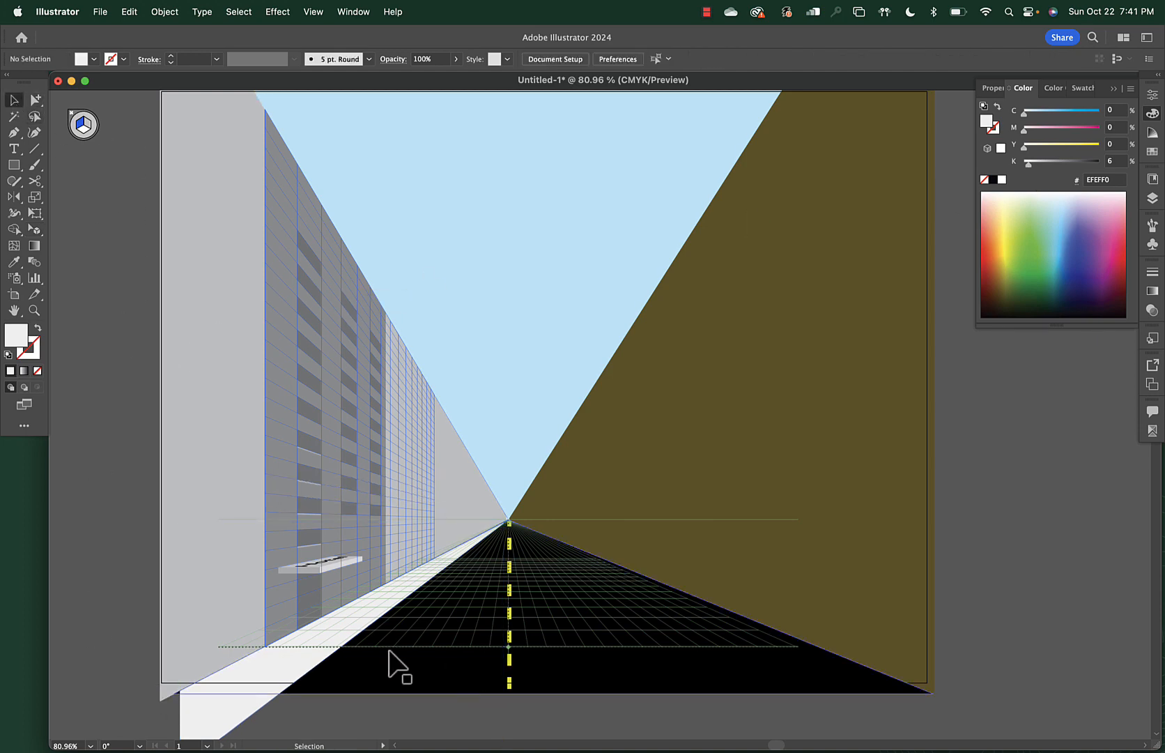